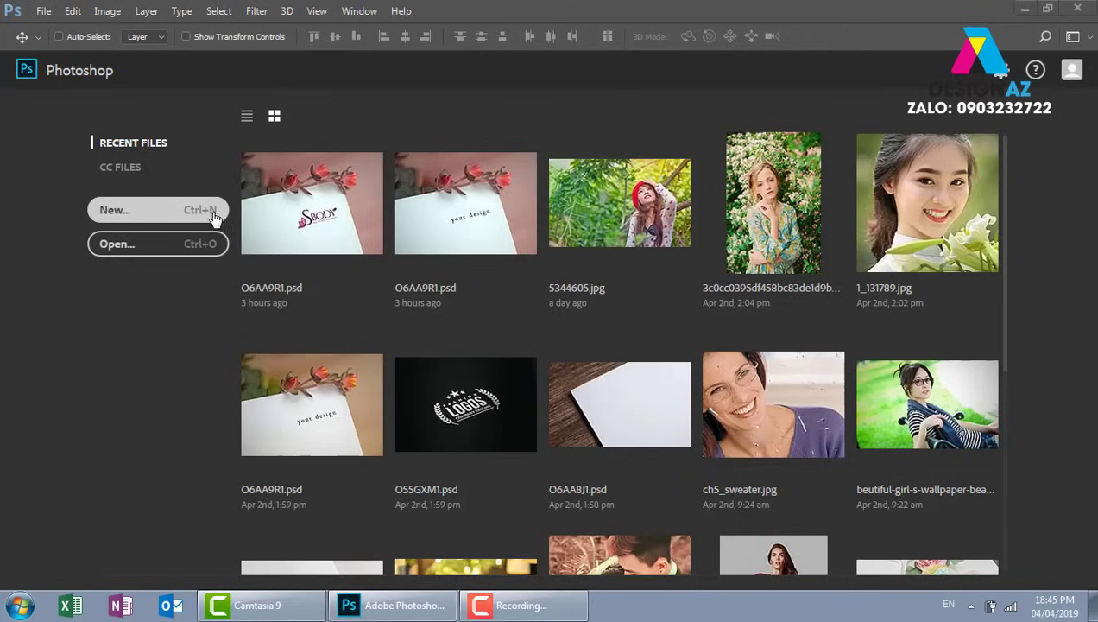
- Start a new document, look through the Web presets, and display the Print presets
left_click(214, 216)
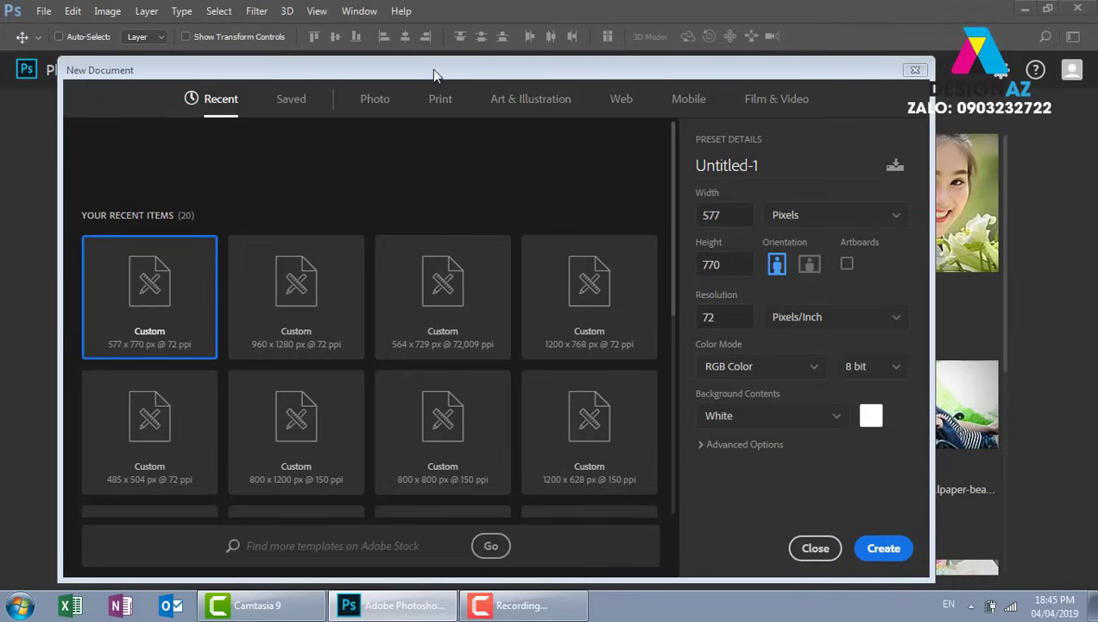
left_click_drag(434, 70, 495, 69)
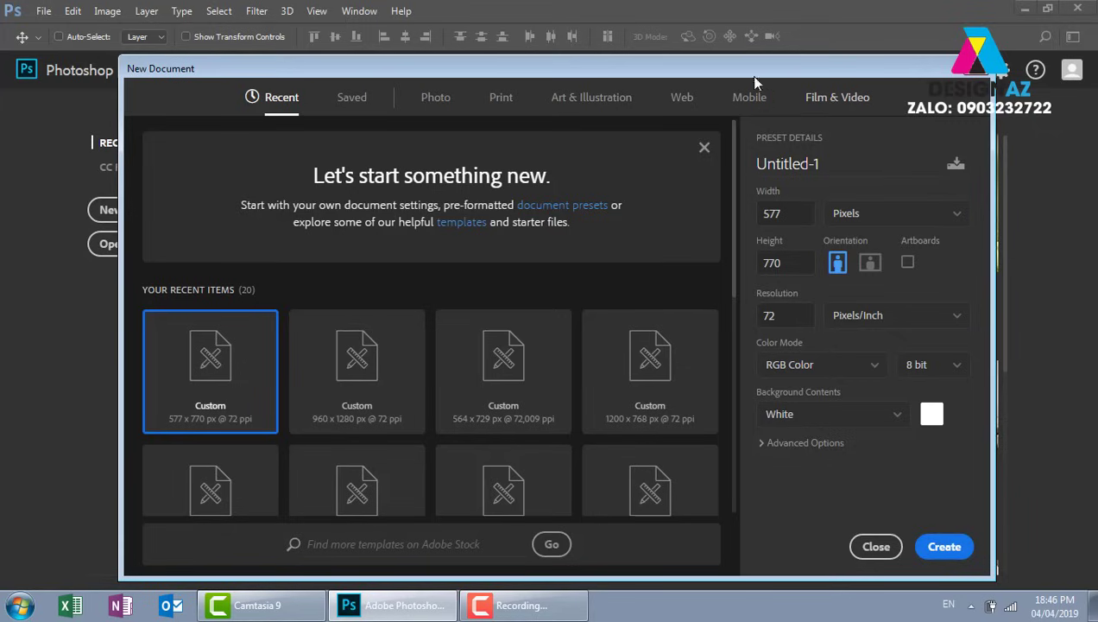
left_click_drag(749, 75, 764, 52)
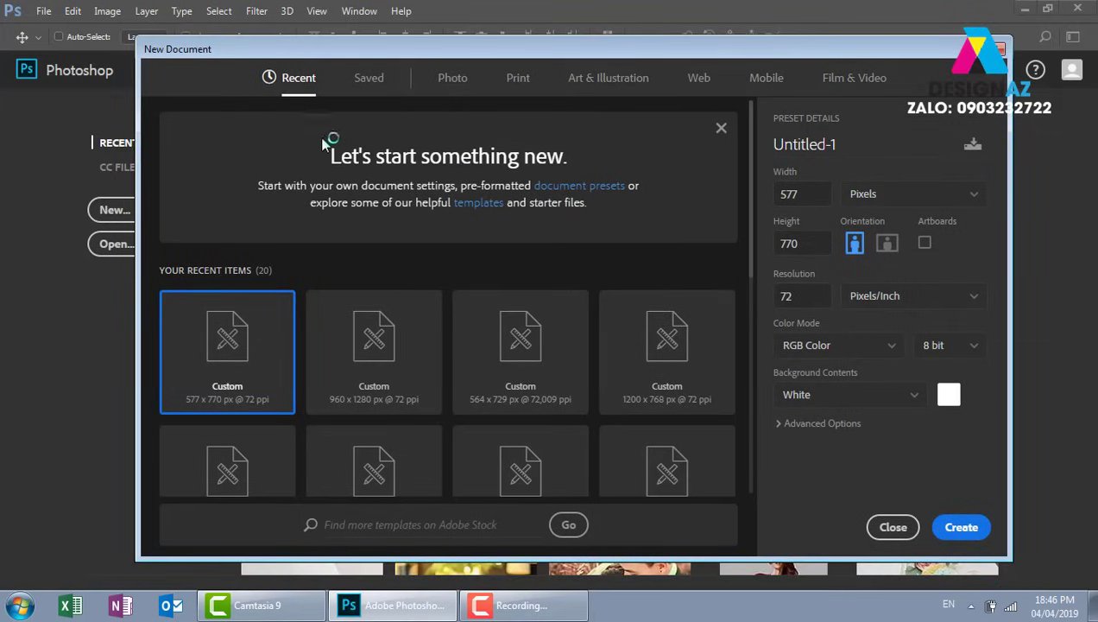
left_click(701, 83)
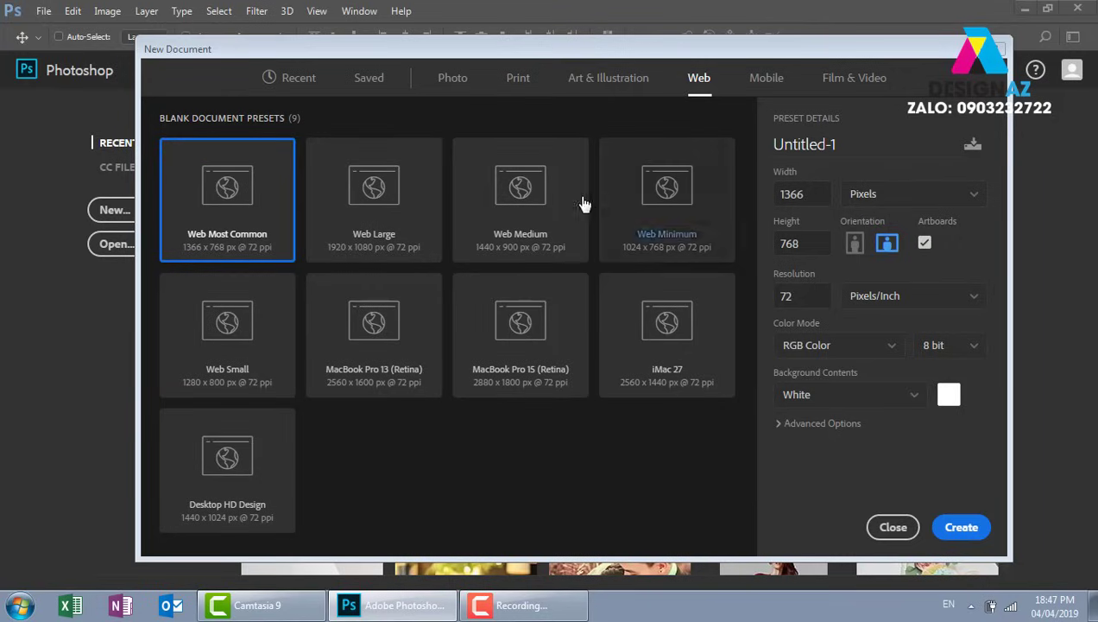
left_click(519, 83)
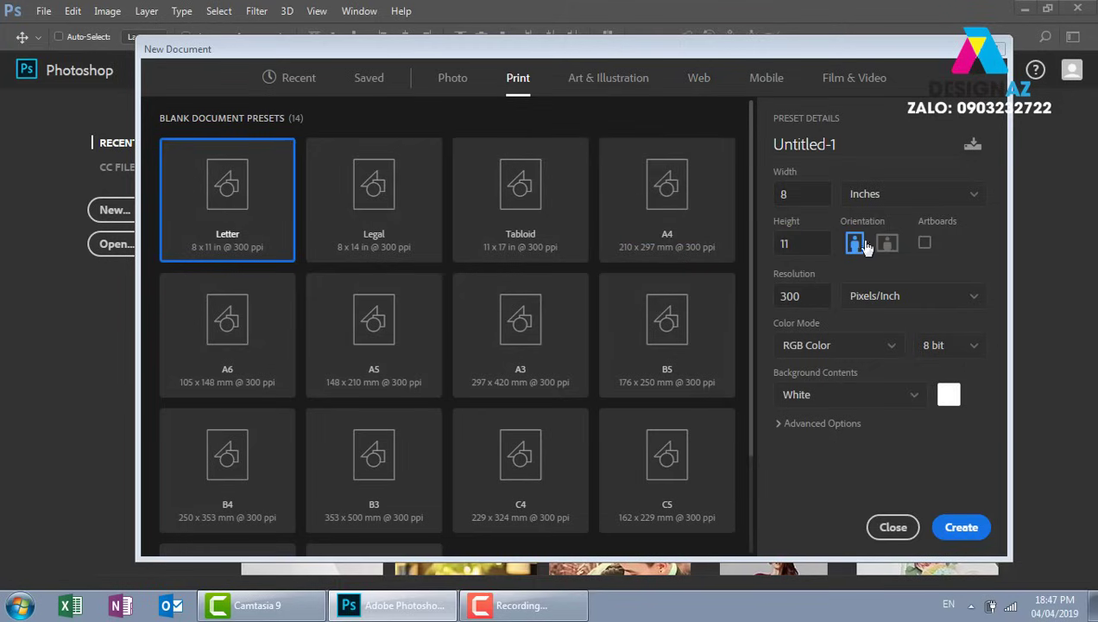
left_click(927, 198)
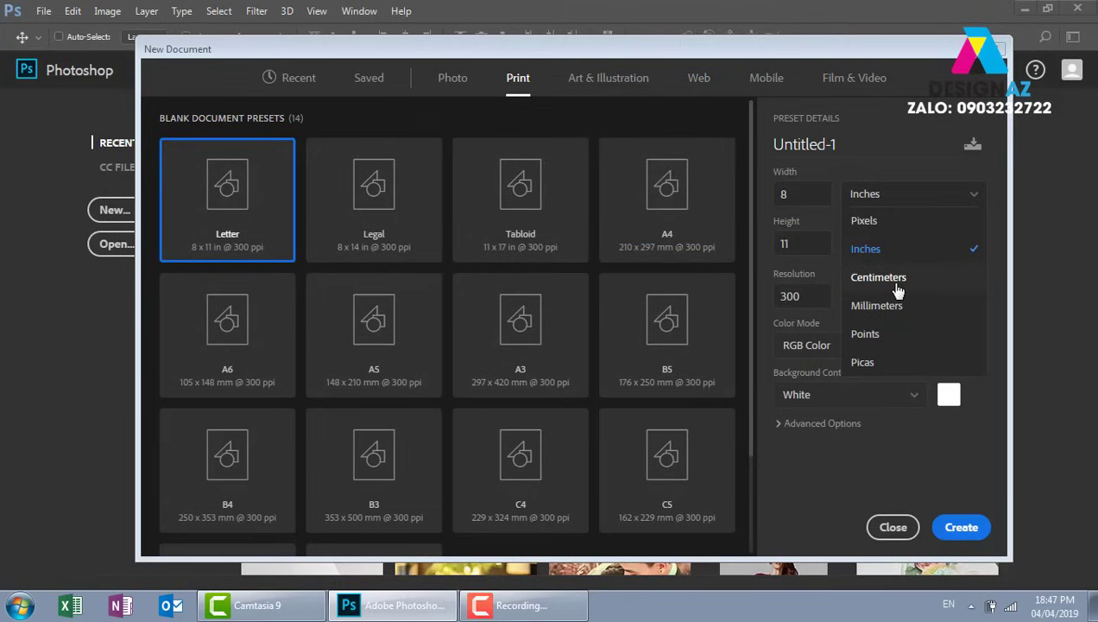
left_click(912, 49)
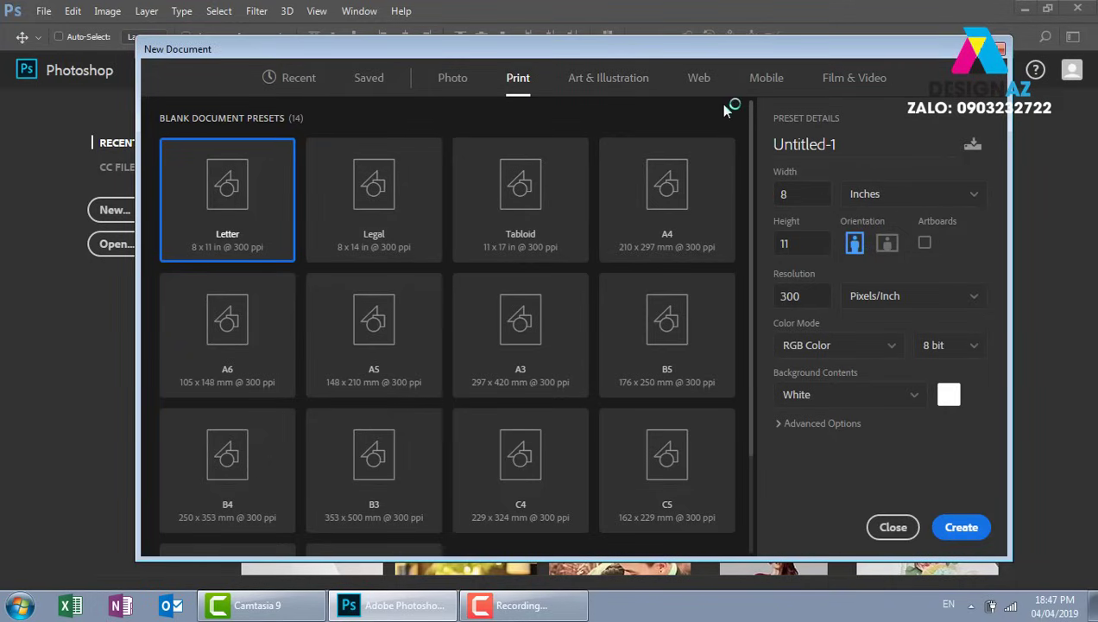
left_click(846, 144)
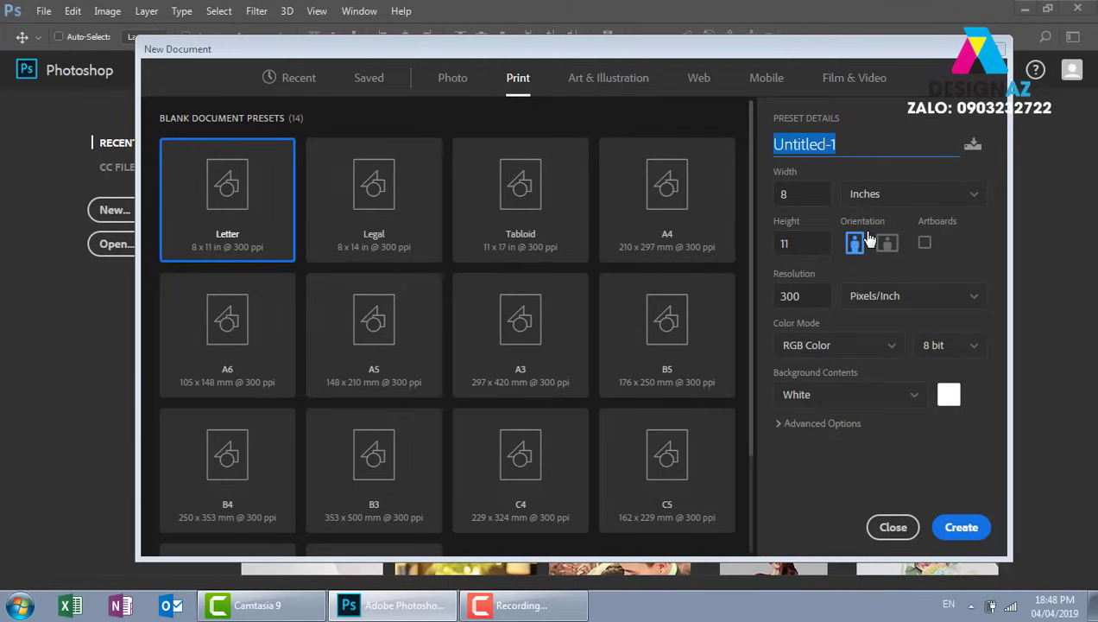
left_click_drag(869, 51, 846, 54)
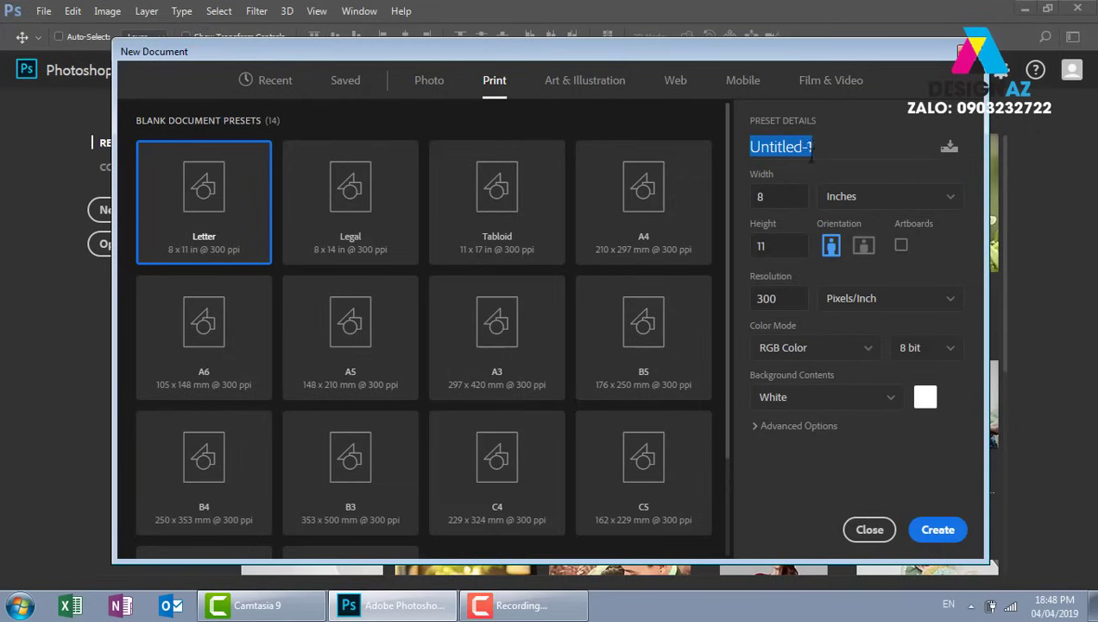
left_click_drag(835, 54, 783, 41)
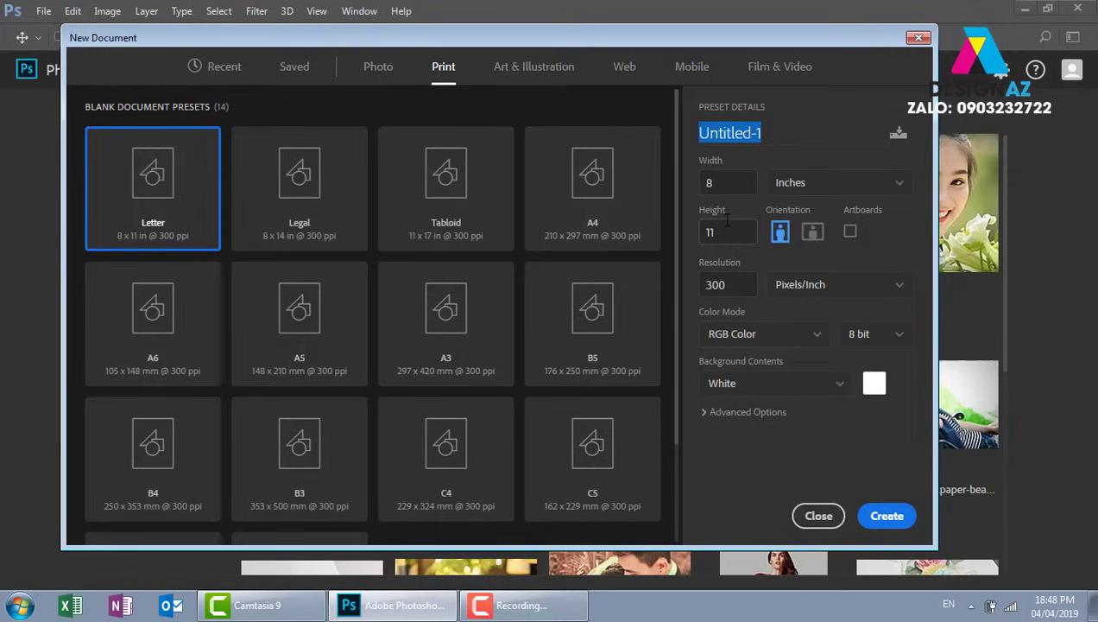
- Switch the Letter preset's width and height units to pixels
left_click(848, 187)
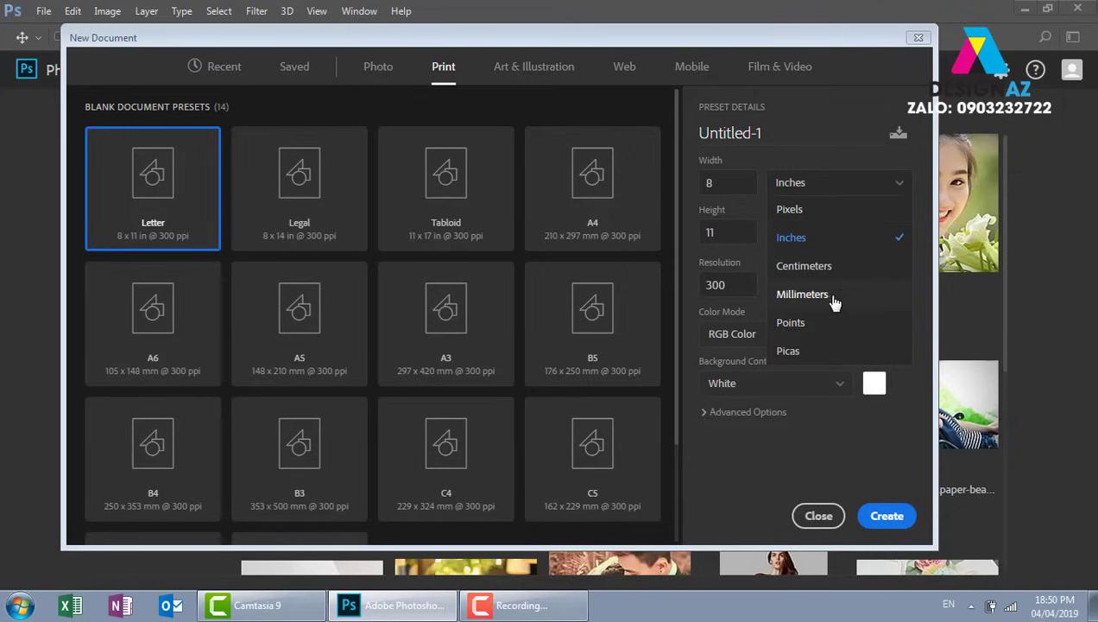
left_click(816, 210)
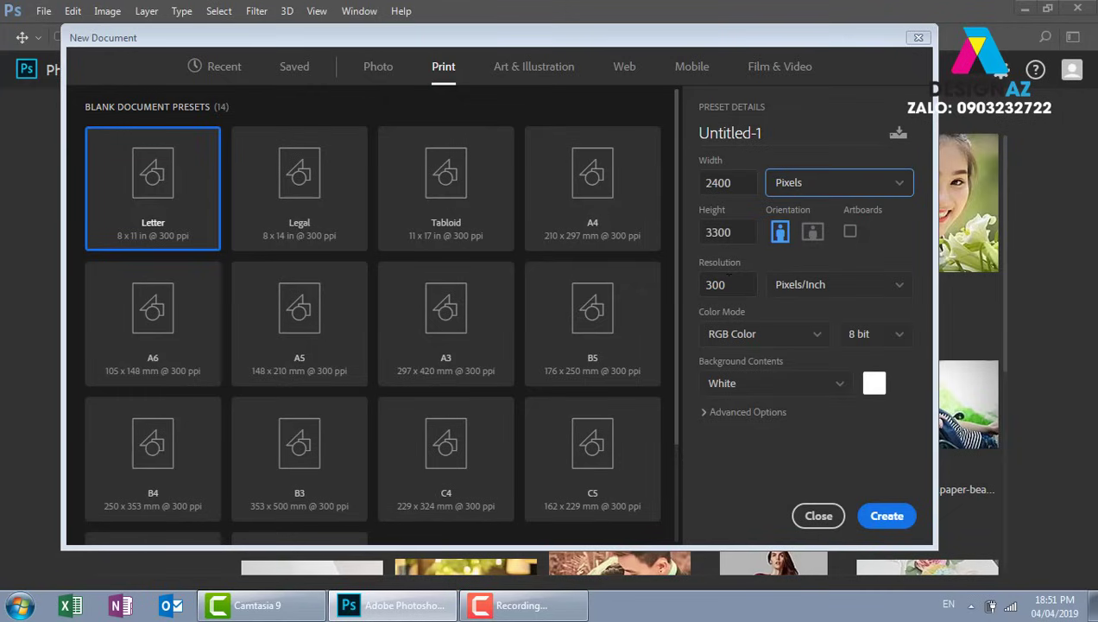
double_click(723, 284)
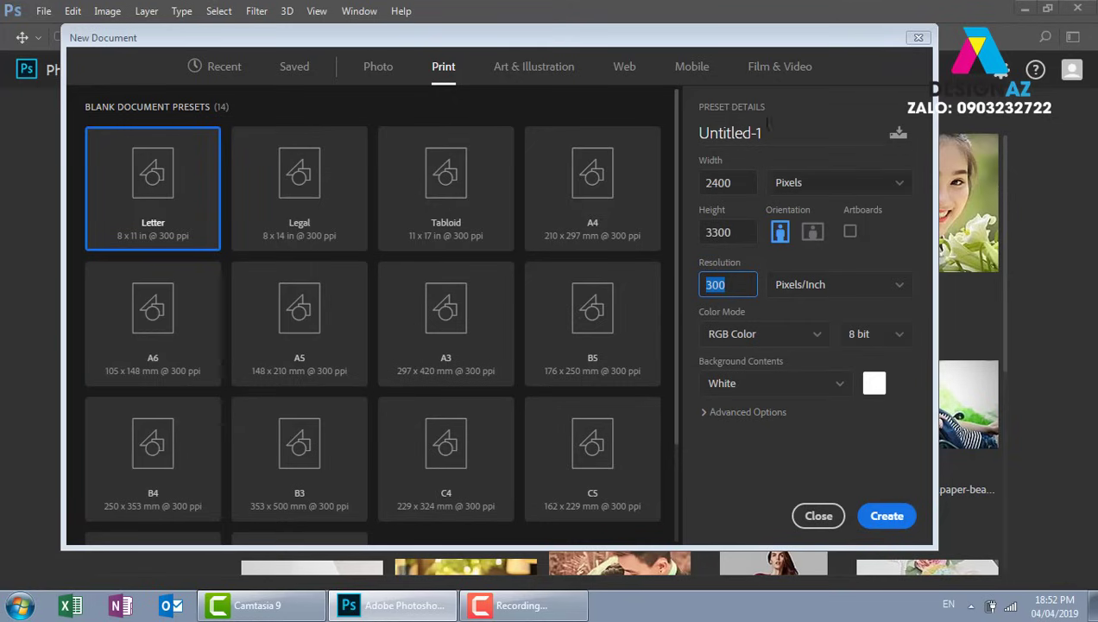
left_click_drag(753, 38, 731, 41)
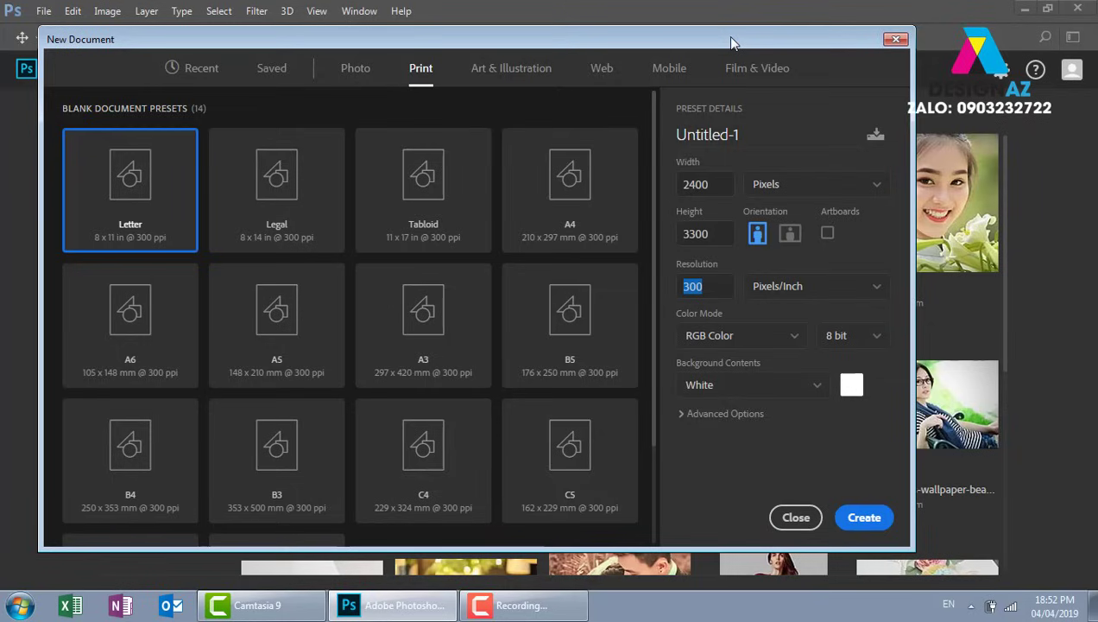
- Choose the Web presets, change the size units to centimeters, and set the resolution to 300 pixels/inch
left_click(606, 70)
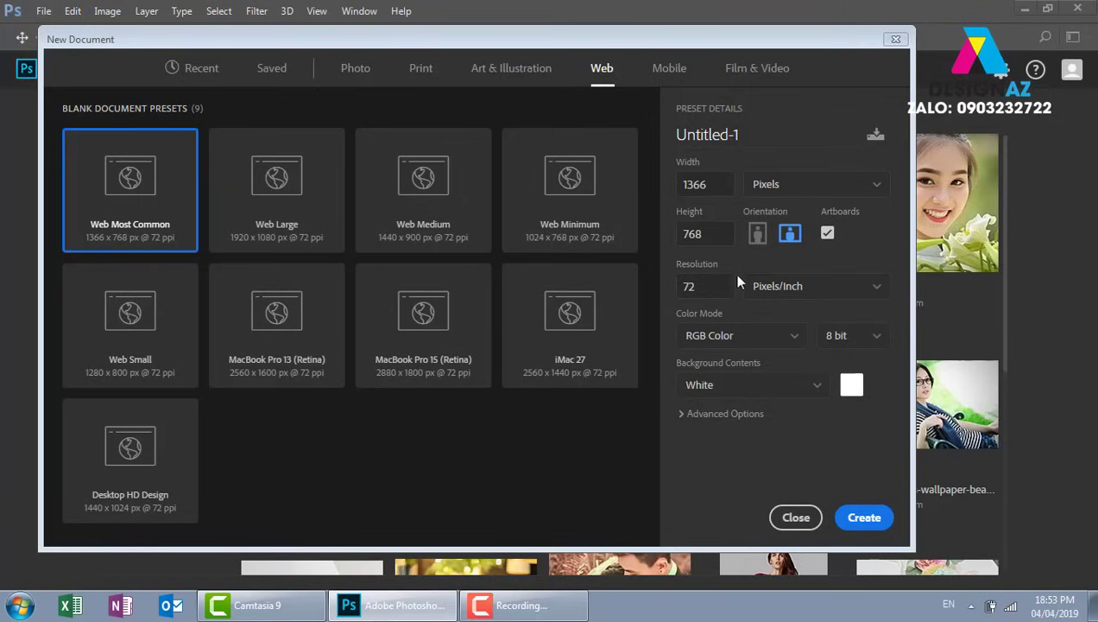
left_click(820, 190)
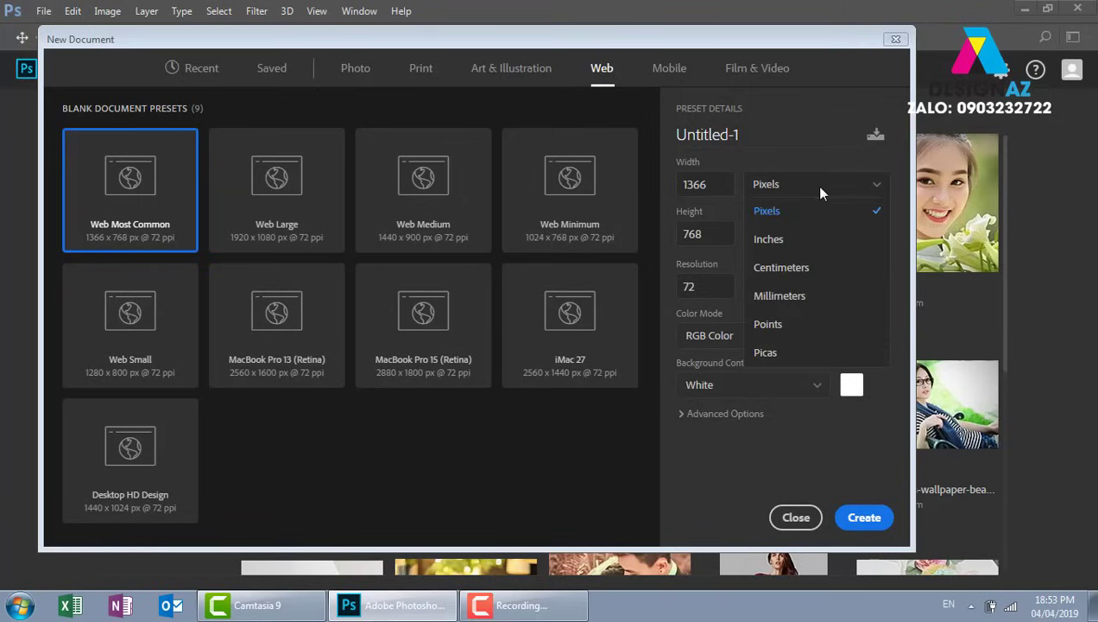
left_click(790, 269)
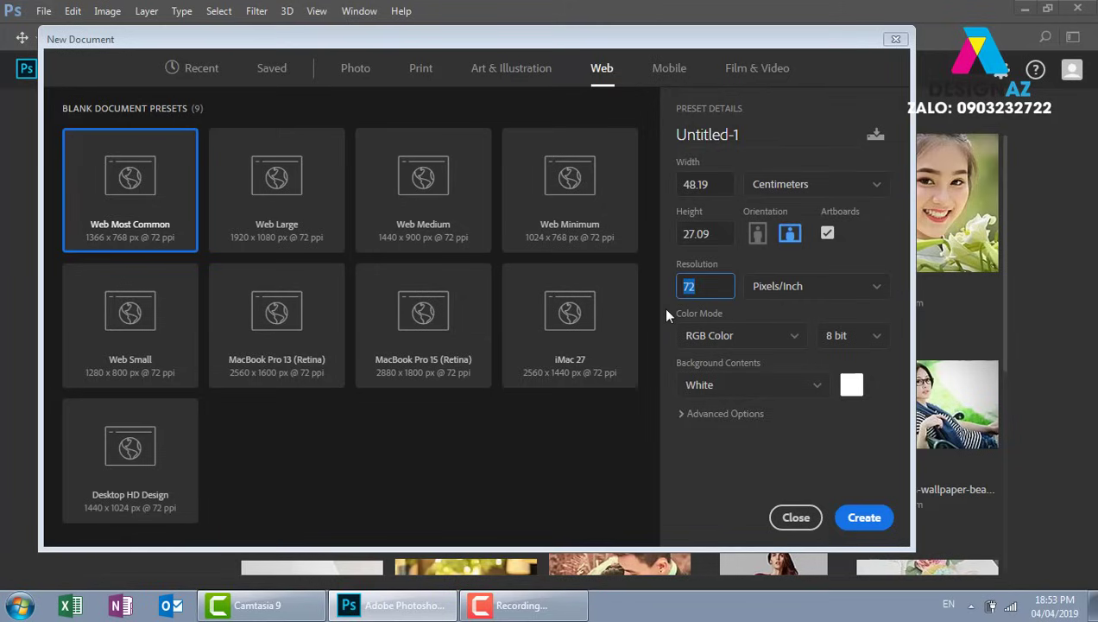
type("300")
left_click(773, 338)
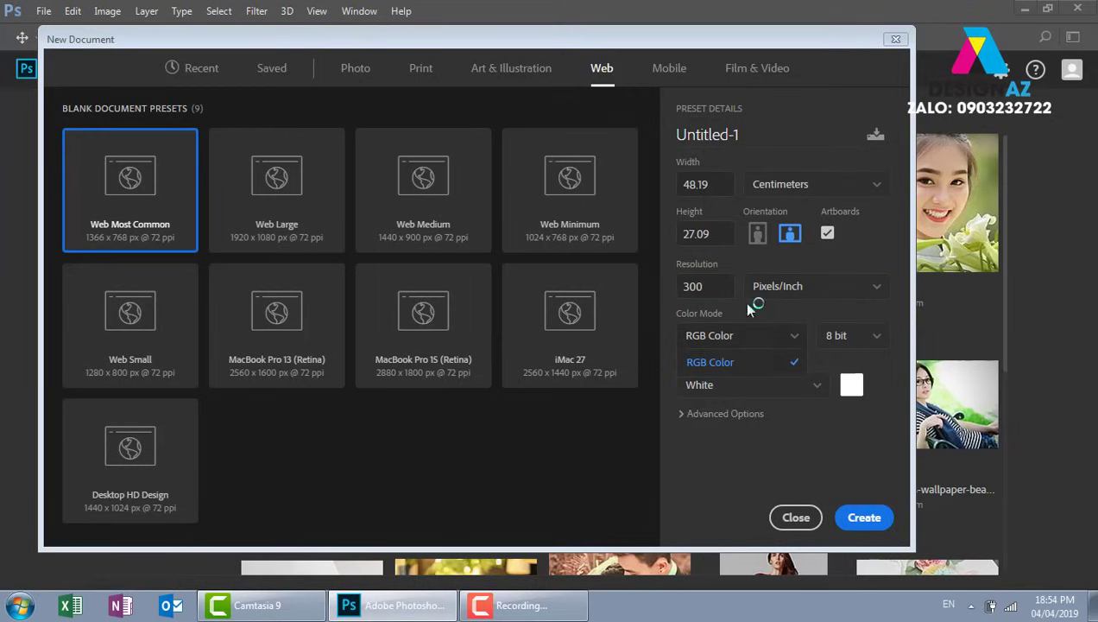
- Return to the Print presets with Letter selected and set the document's size units to pixels
left_click(428, 75)
left_click(428, 74)
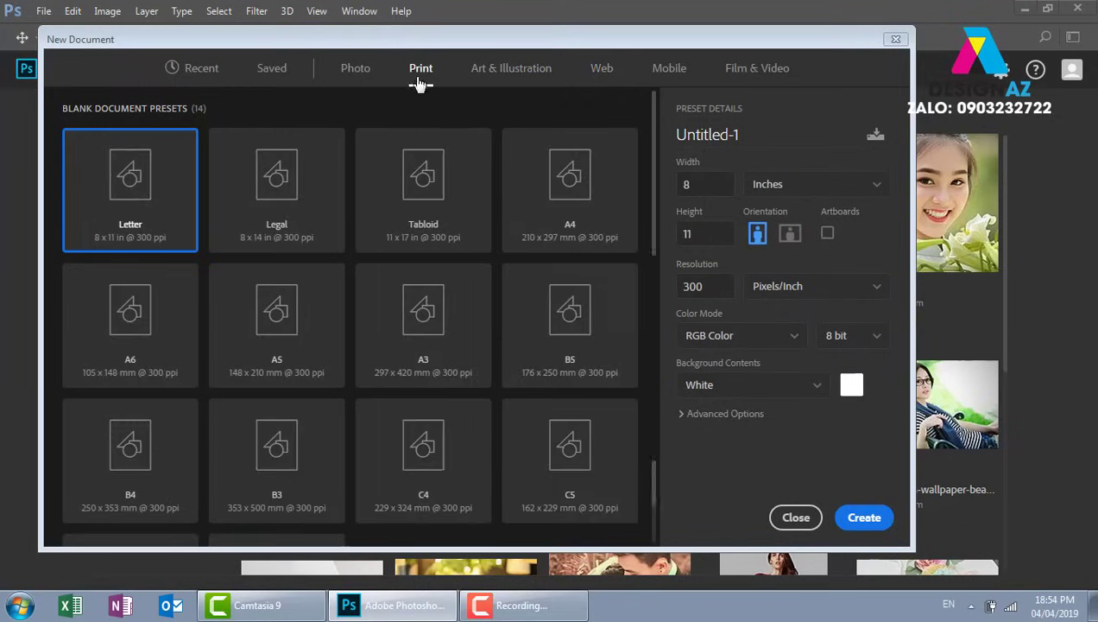
left_click(774, 335)
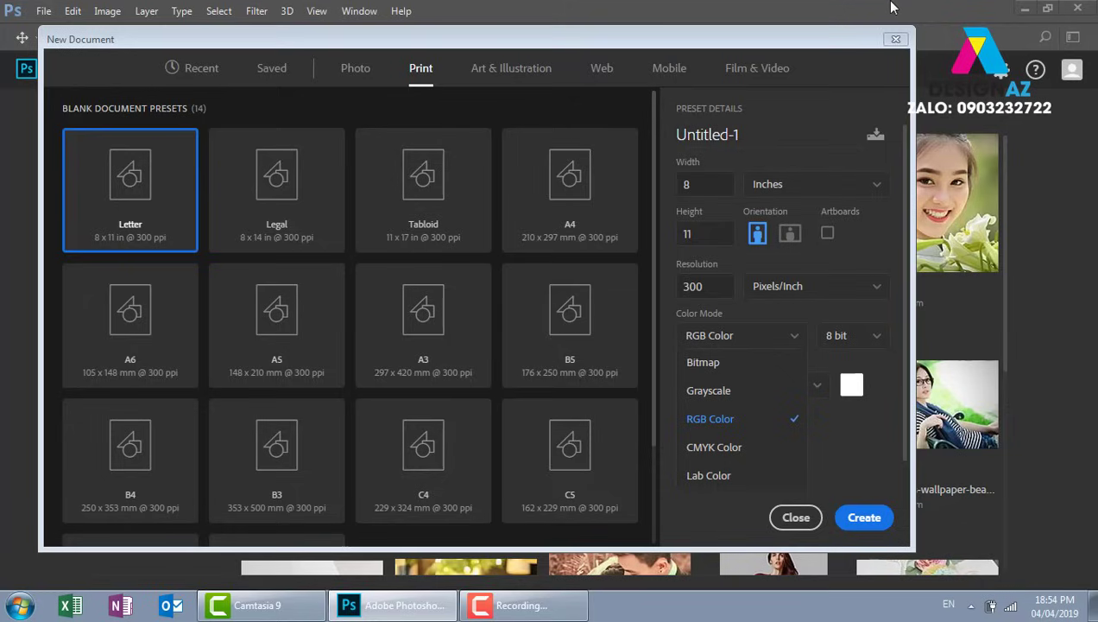
left_click_drag(804, 39, 760, 24)
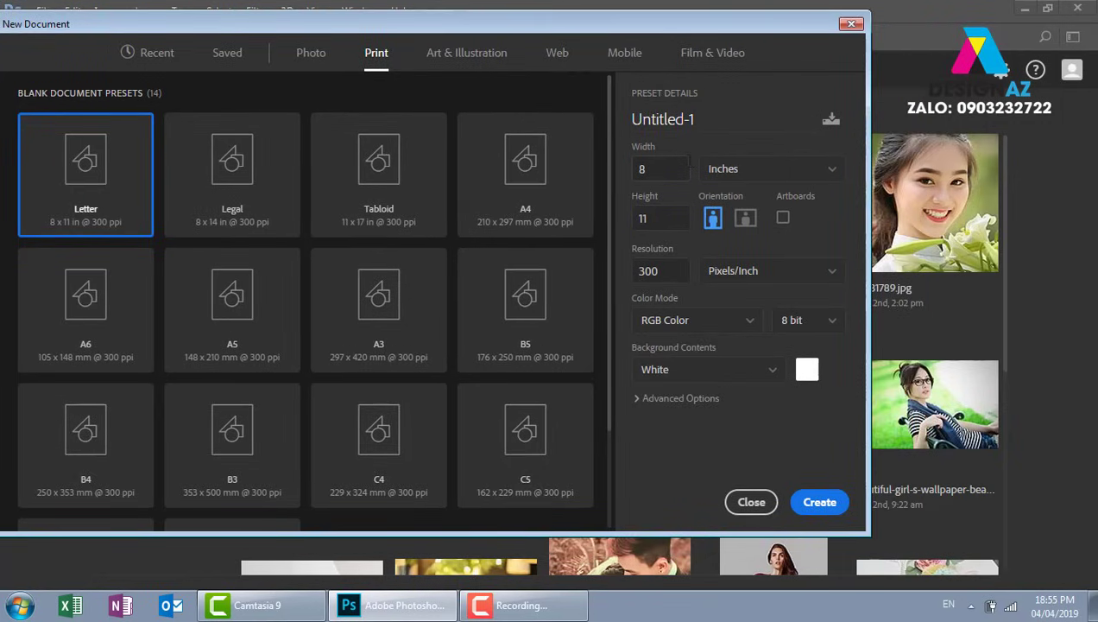
left_click(791, 171)
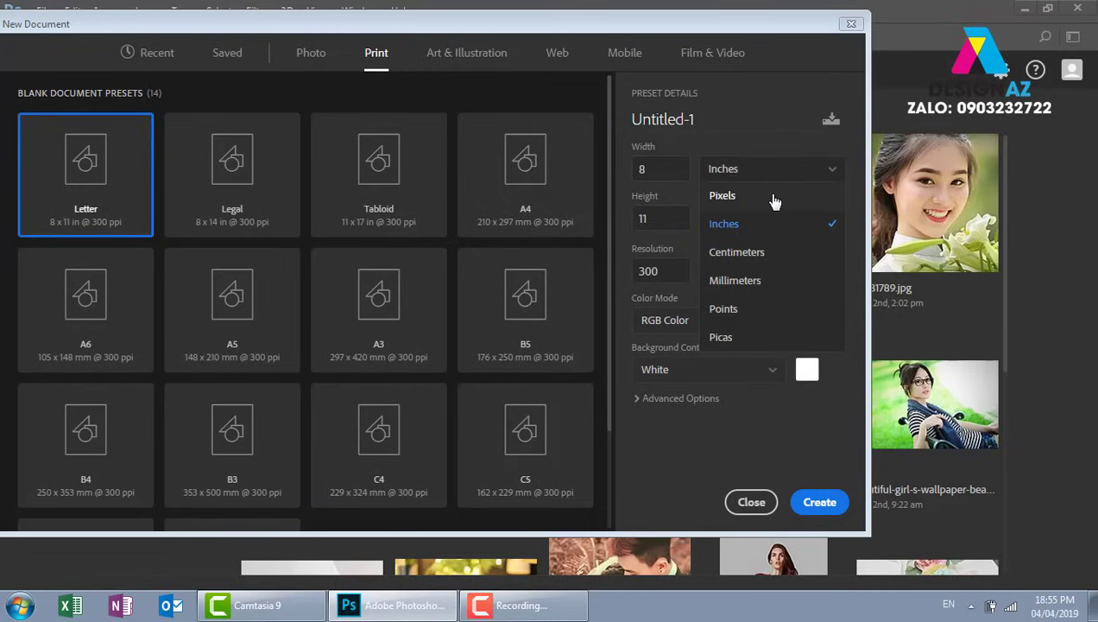
left_click(775, 198)
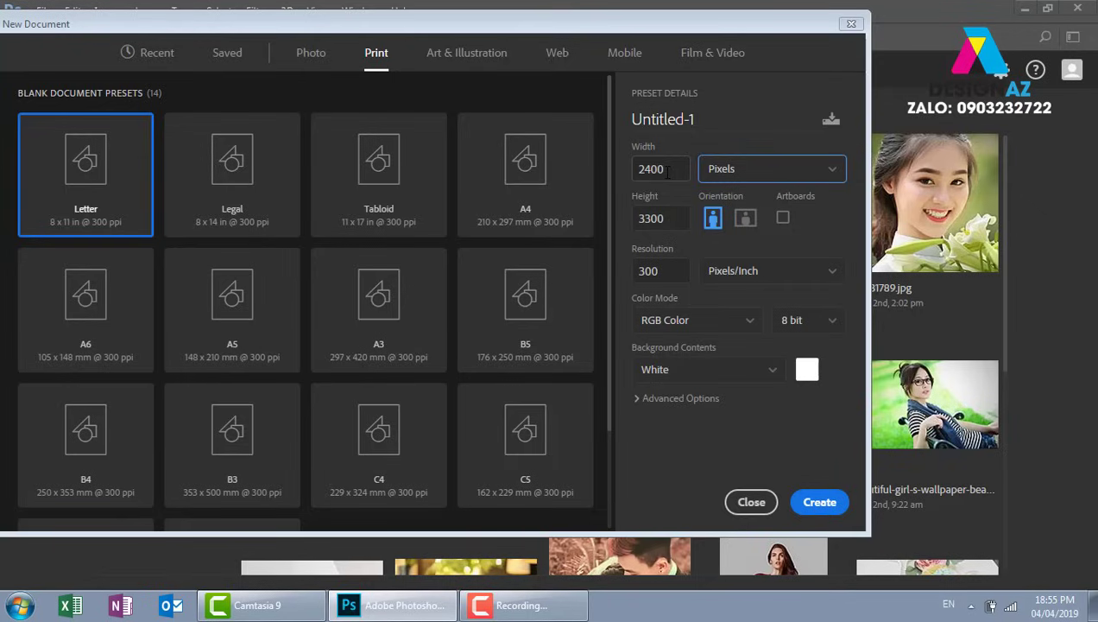
double_click(666, 169)
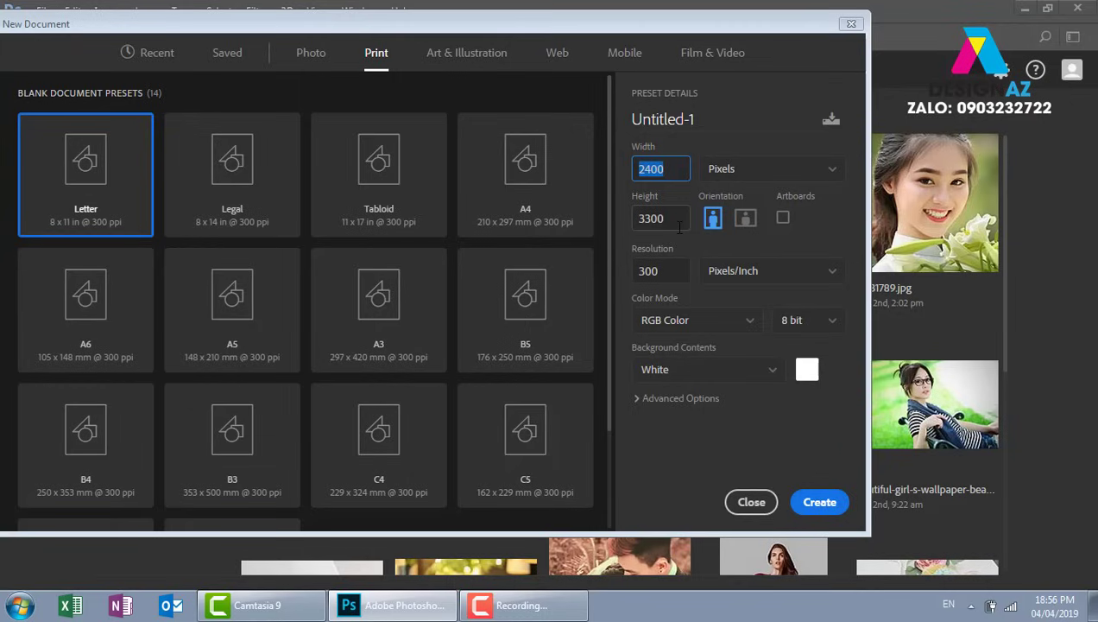
left_click_drag(746, 29, 808, 48)
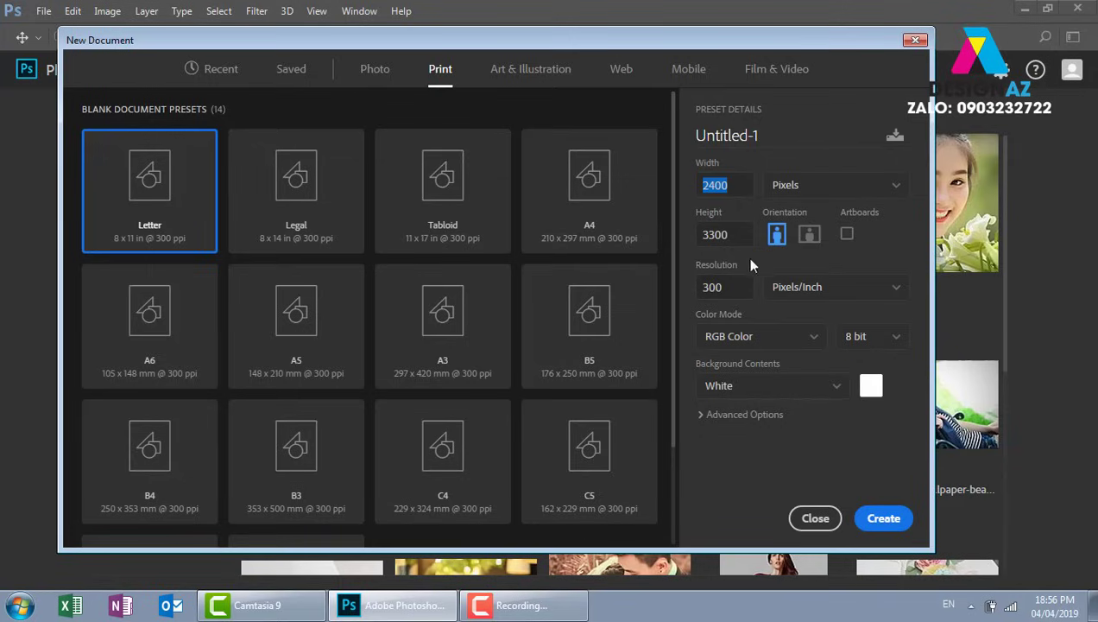
- Switch the orientation repeatedly between landscape and portrait, ending on portrait, and view the available color bit depths
left_click(807, 240)
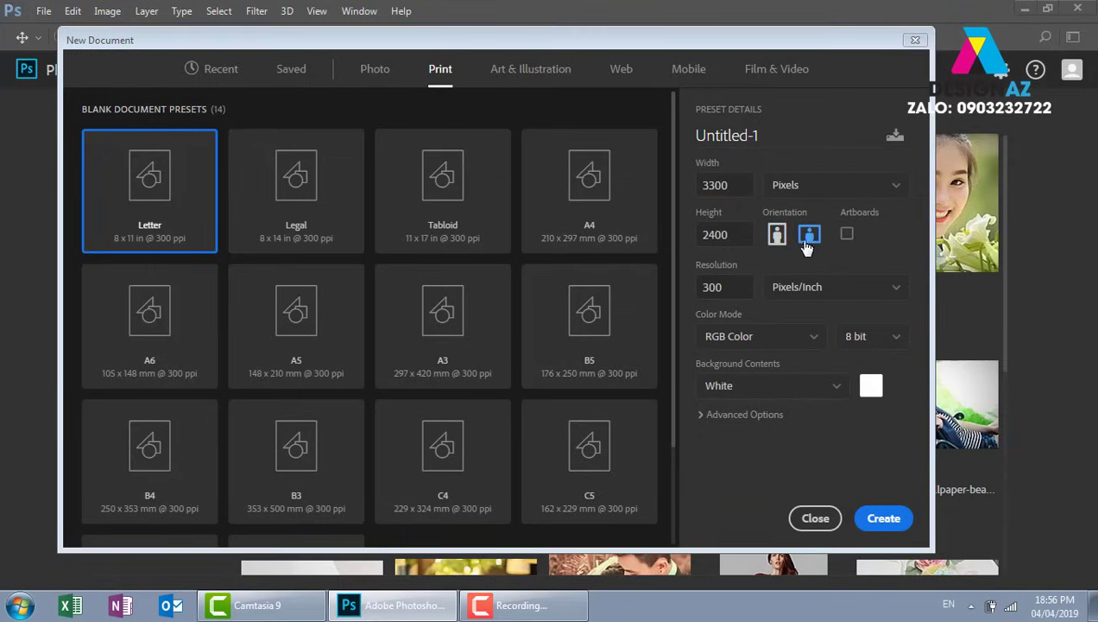
left_click(779, 240)
left_click(807, 241)
left_click(781, 241)
left_click(808, 241)
left_click(779, 240)
left_click(894, 339)
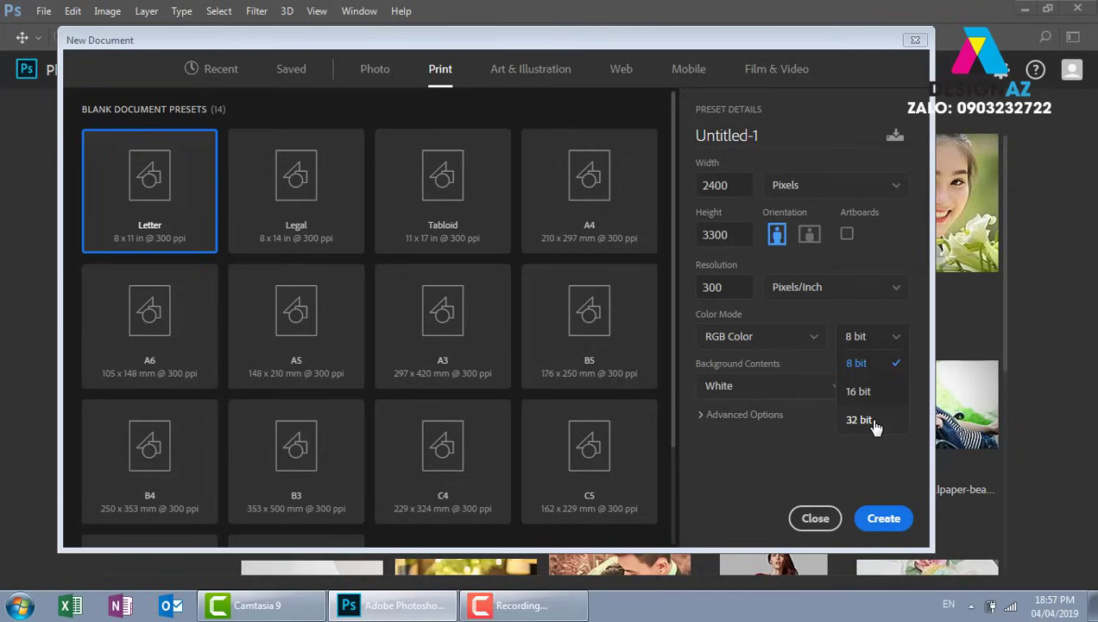
left_click(802, 445)
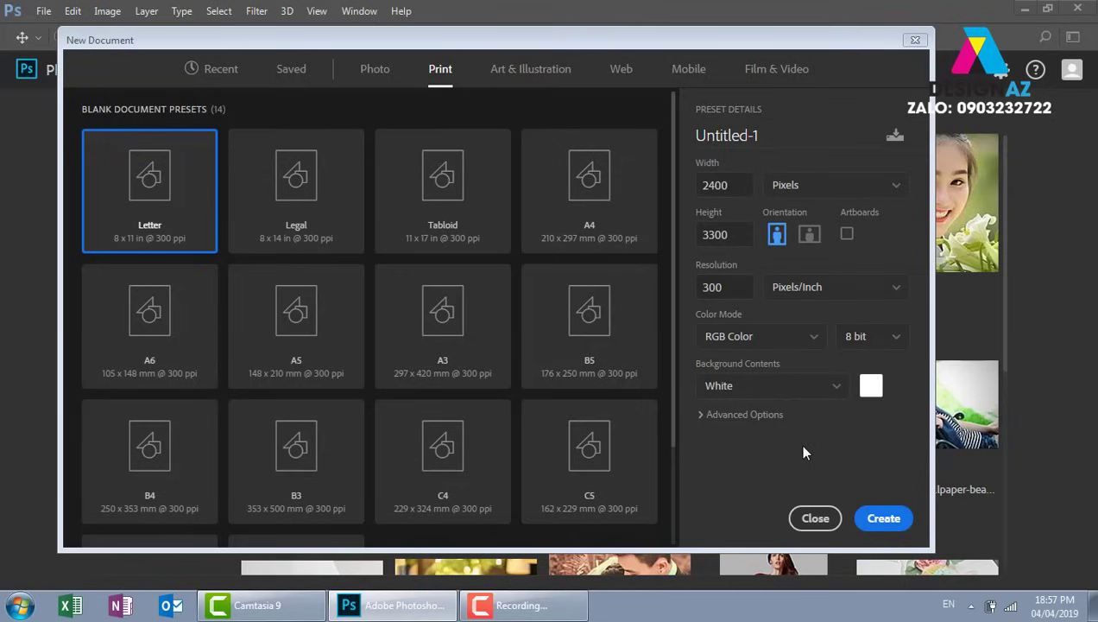
- Set the resolution to 72 pixels/inch and the document's width and height to 600 pixels each
left_click_drag(732, 287, 687, 309)
type("72")
left_click_drag(732, 185, 673, 184)
type("600")
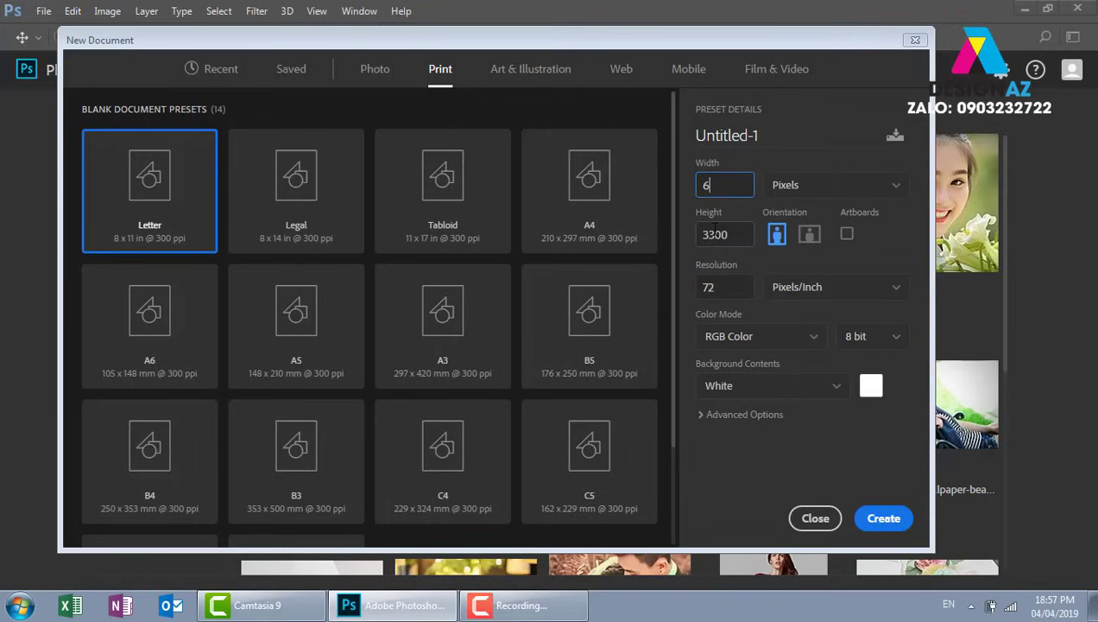
left_click(736, 231)
left_click_drag(736, 231, 665, 239)
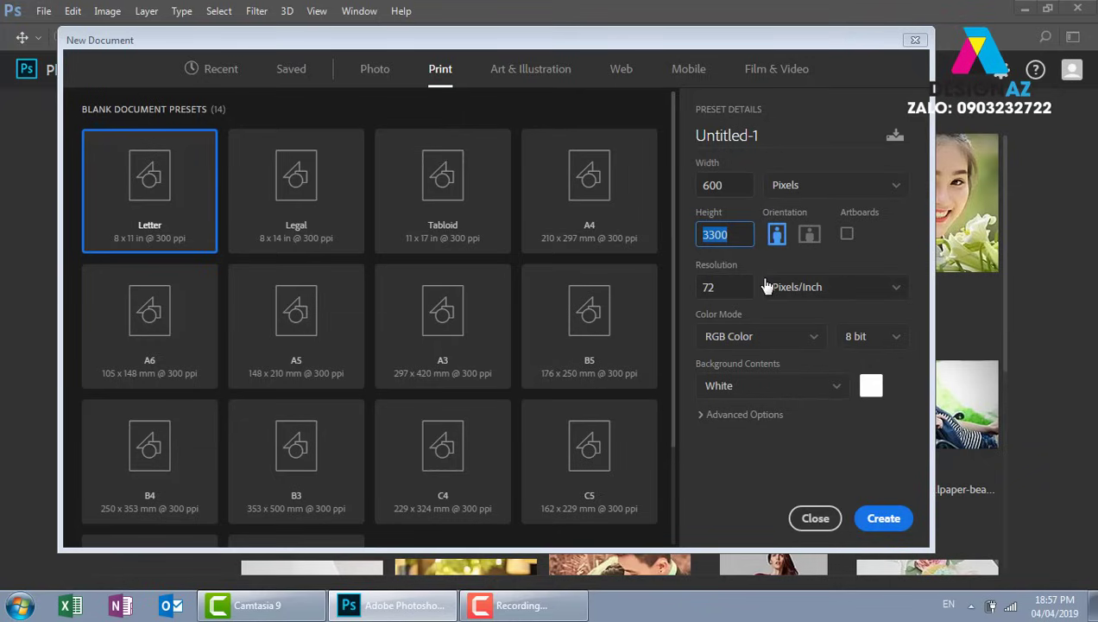
type("600")
- Create the blank document with these settings and collapse the floating Layers panel
left_click_drag(787, 47, 733, 27)
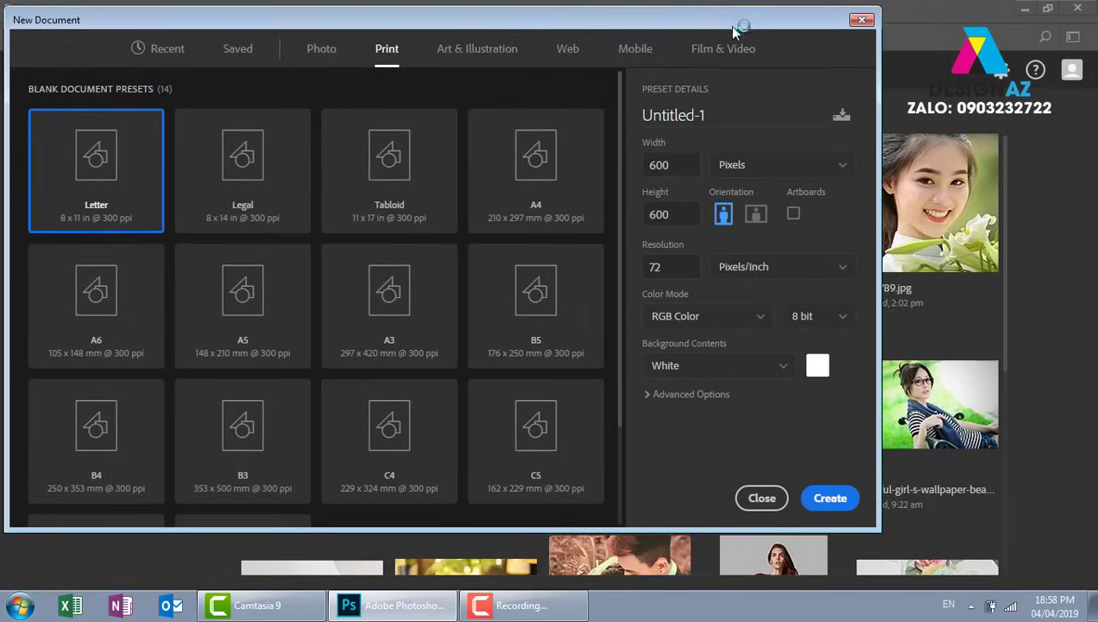
left_click(831, 499)
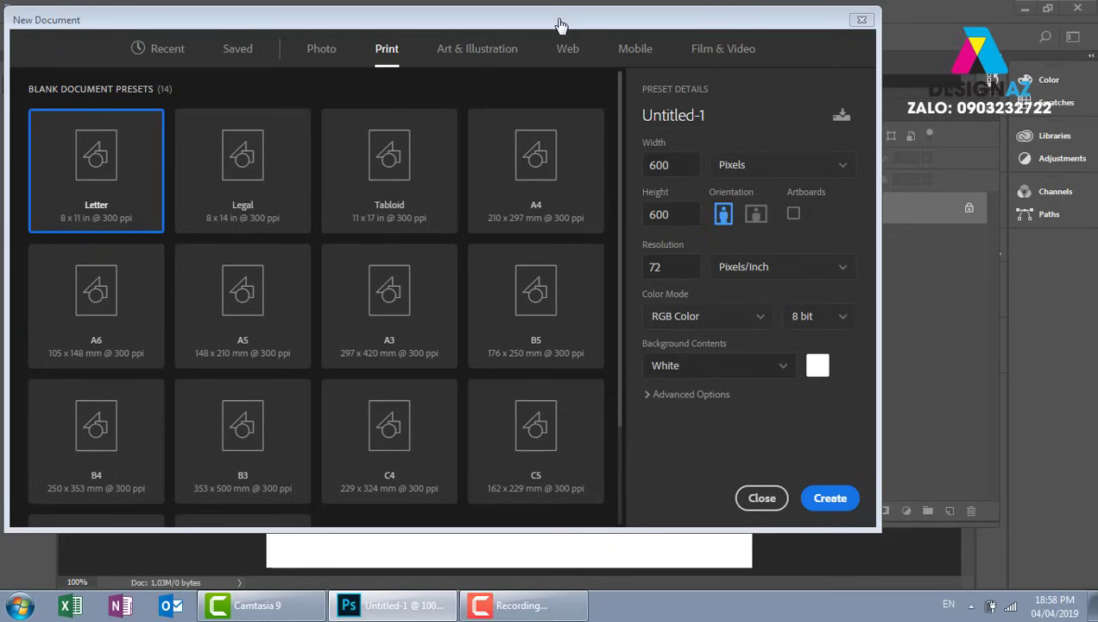
key("F10")
key("Return")
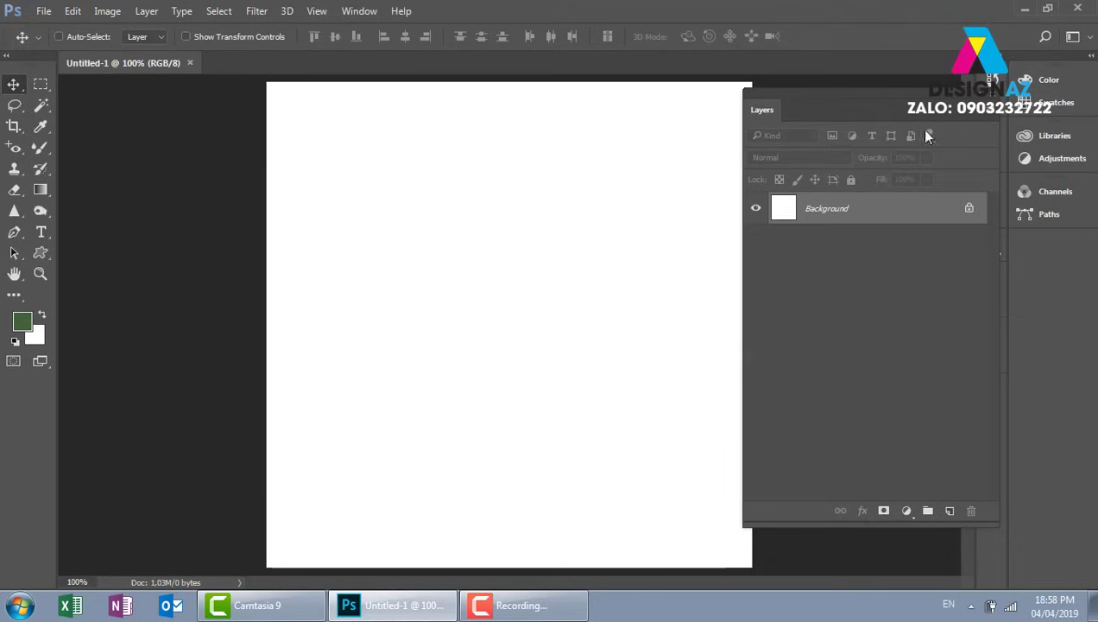
left_click(992, 93)
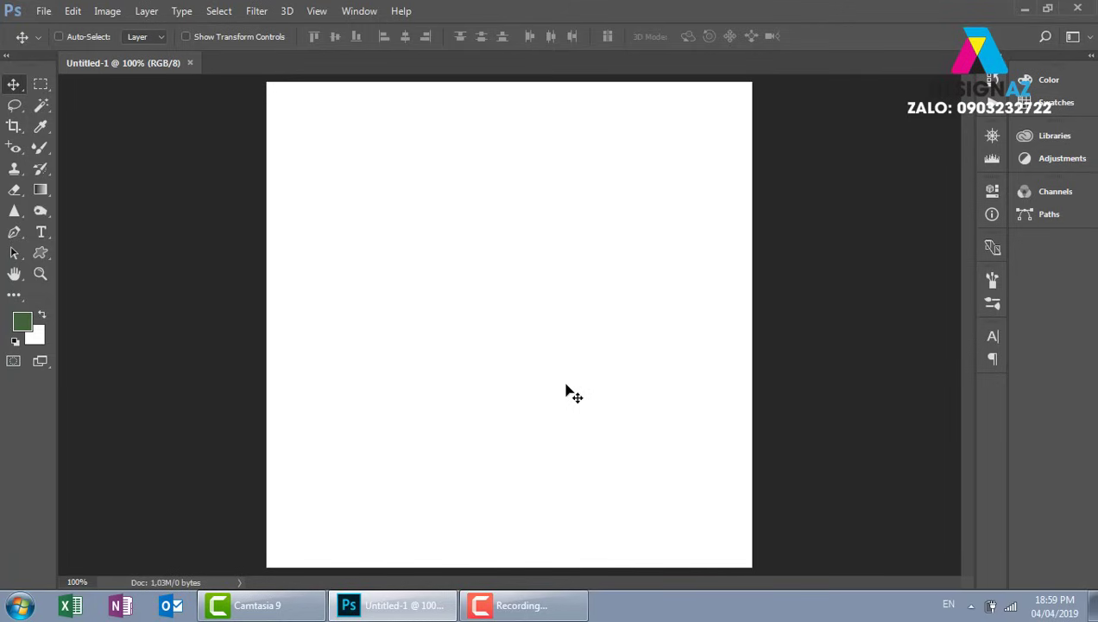
- Zoom in on the blank canvas to 300%
key("ctrl")
key("ctrl+plus")
key("ctrl+plus")
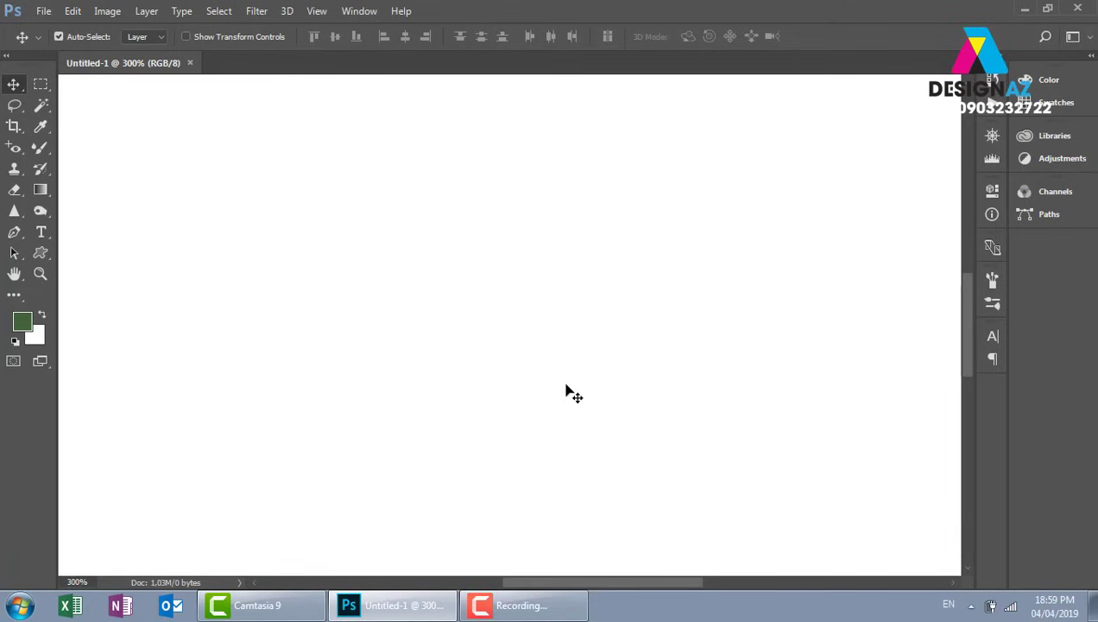
- Zoom out on the canvas to 50% and fit it to the window, doing this twice
key("ctrl+minus")
key("ctrl+minus")
key("ctrl+minus")
key("ctrl+minus")
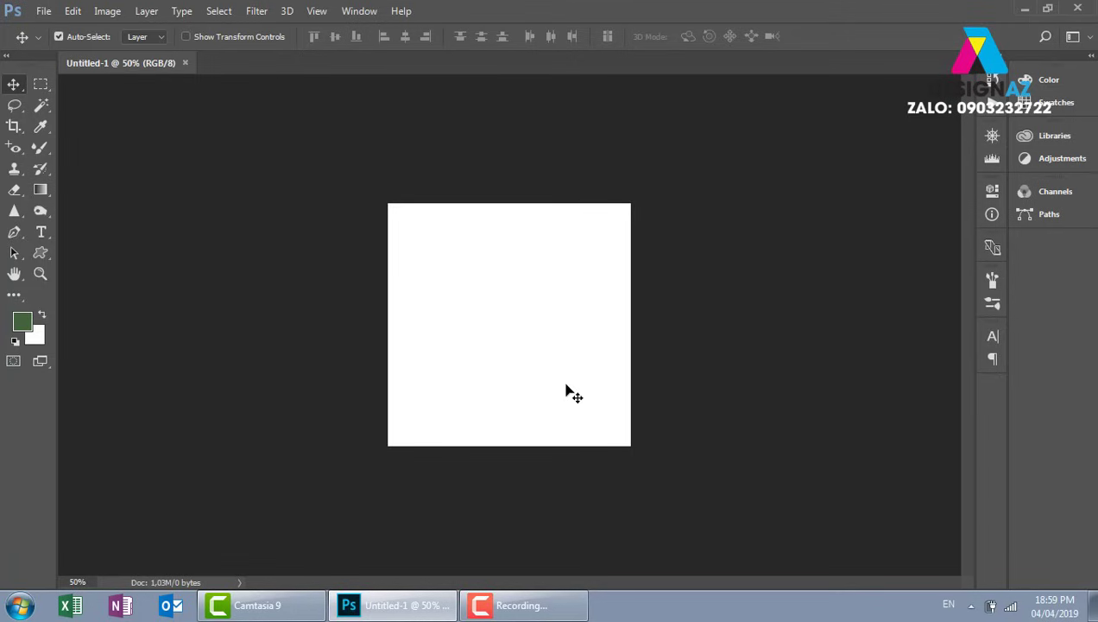
key("ctrl+0")
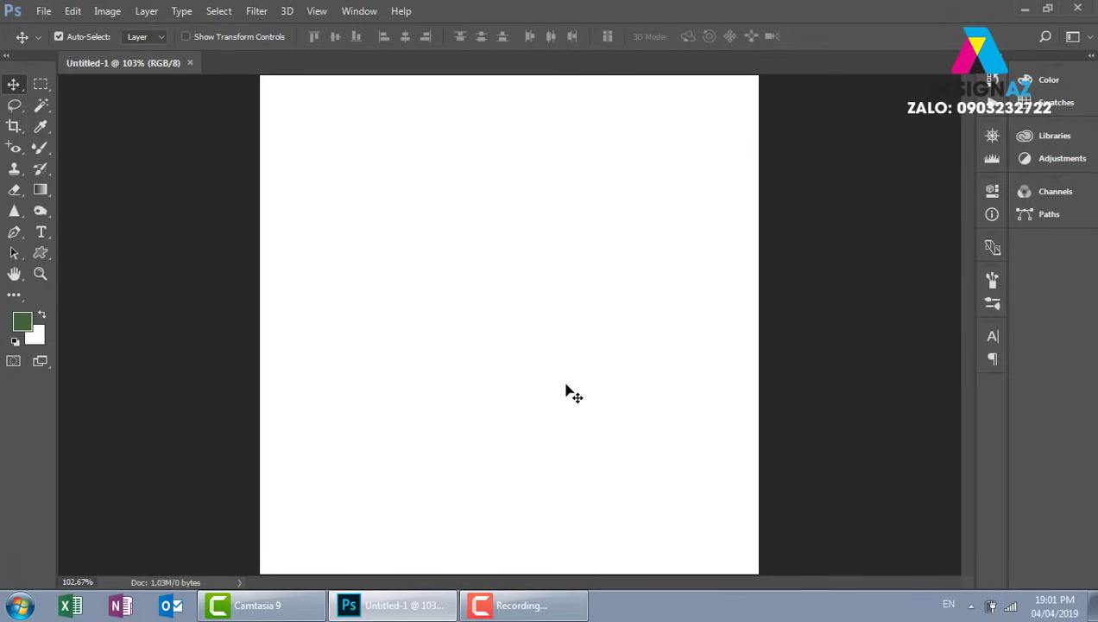
key("ctrl+minus")
key("ctrl+minus")
key("ctrl+minus")
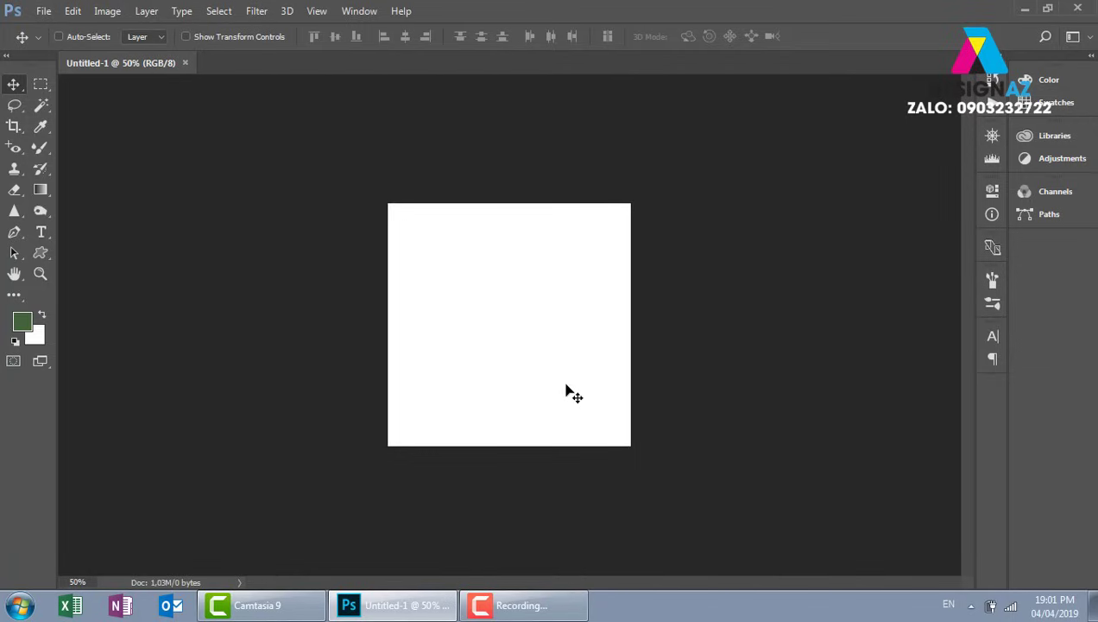
key("ctrl+0")
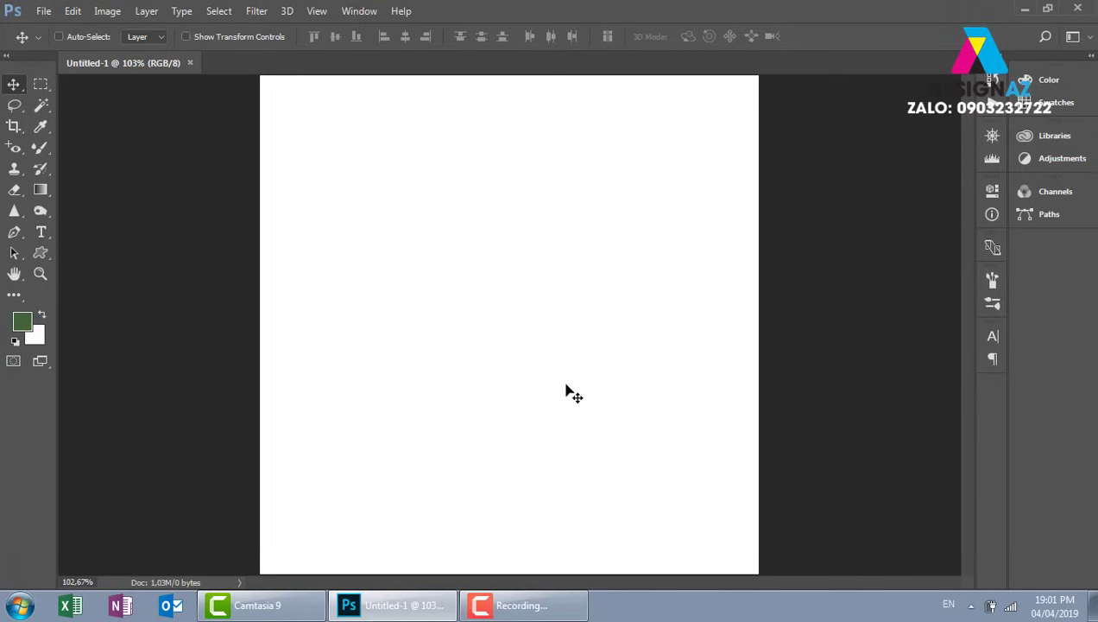
- Zoom the canvas out to 25% and back in to 200%
key("ctrl+minus")
key("ctrl+minus")
key("ctrl+minus")
key("ctrl+minus")
key("ctrl+minus")
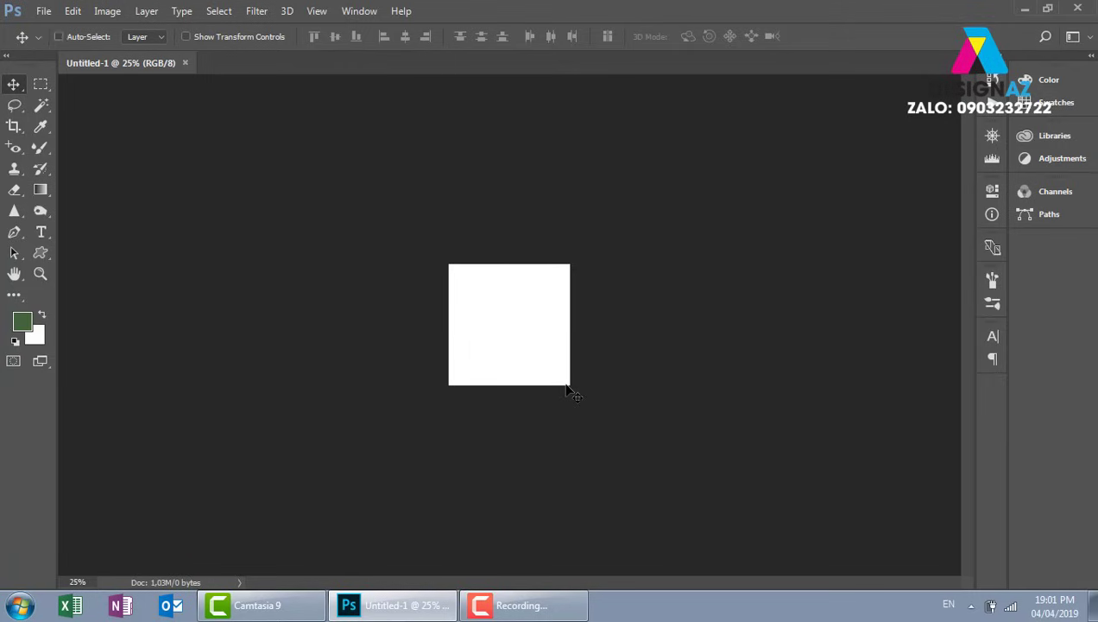
key("ctrl+plus")
key("ctrl+plus")
key("ctrl+plus")
key("ctrl+plus")
key("ctrl+plus")
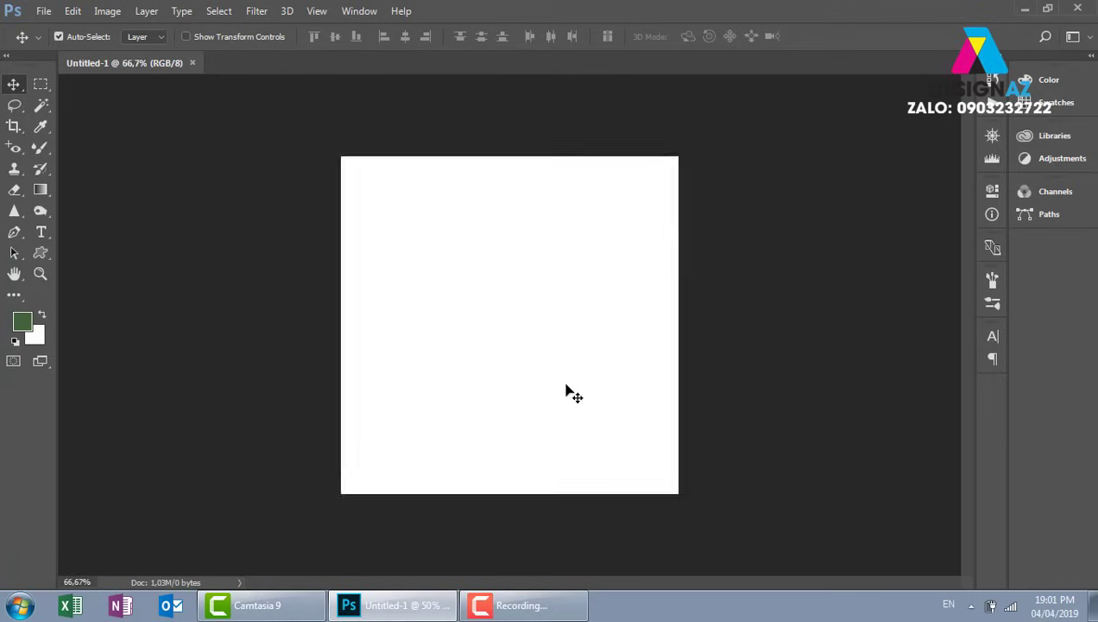
- Zoom out to 66.67%, and bring the canvas view to 100%
key("ctrl")
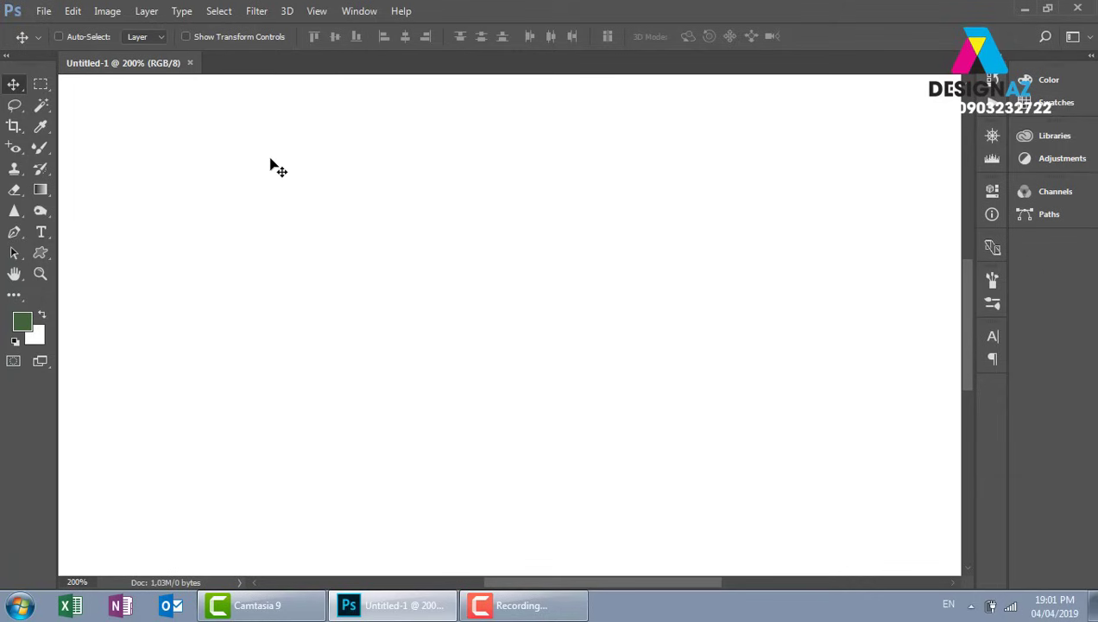
key("ctrl+minus")
key("ctrl+minus")
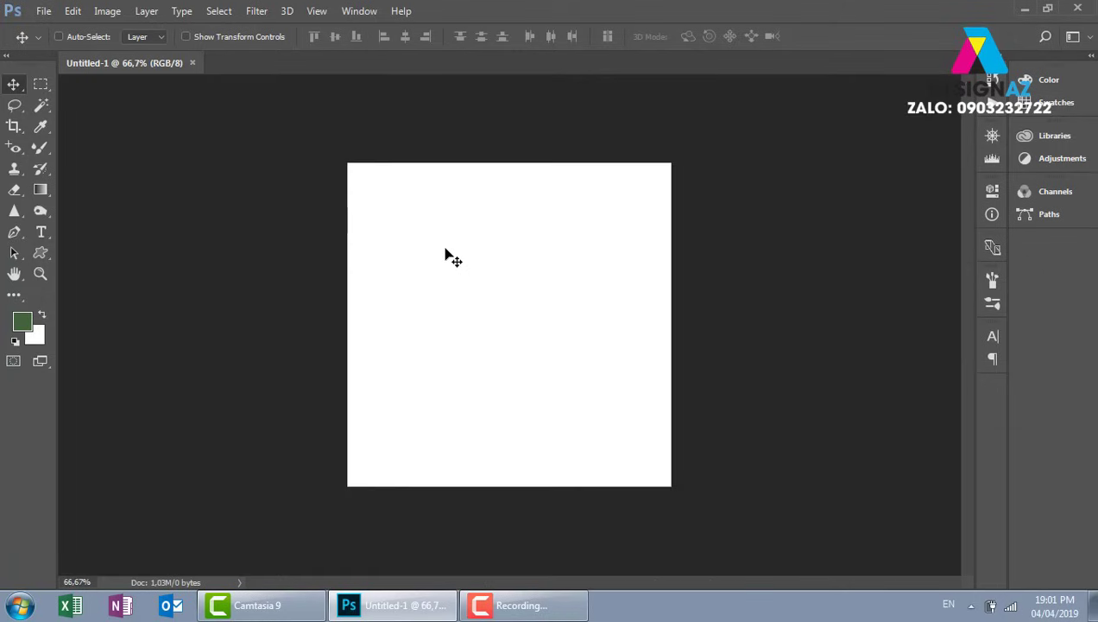
key("ctrl+plus")
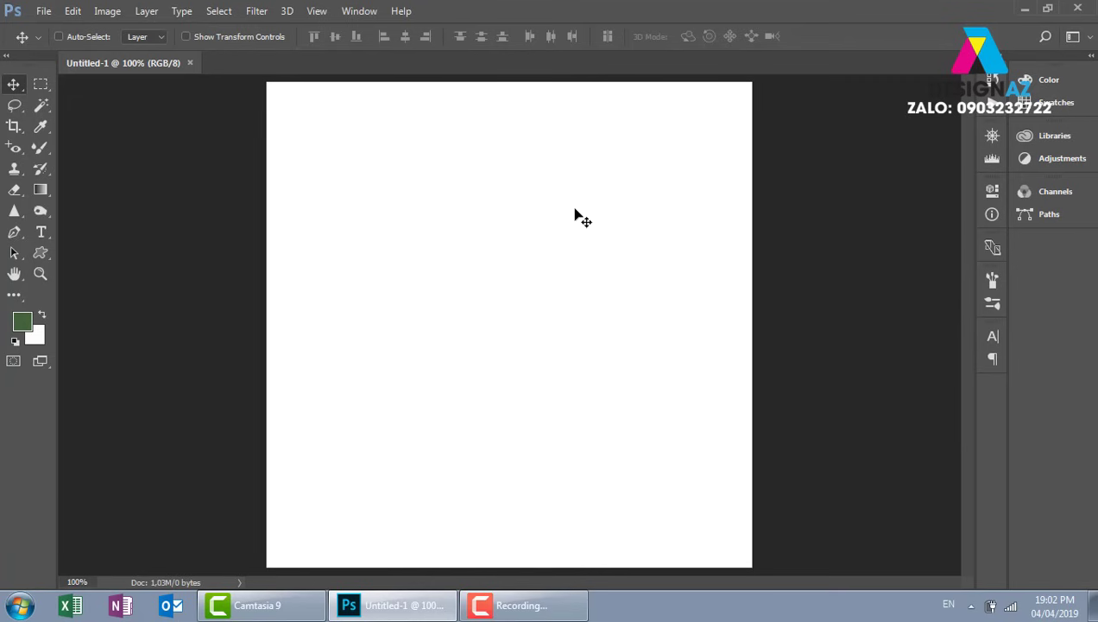
- Look through the available panels and workspace options, choosing the Essentials workspace
left_click(359, 11)
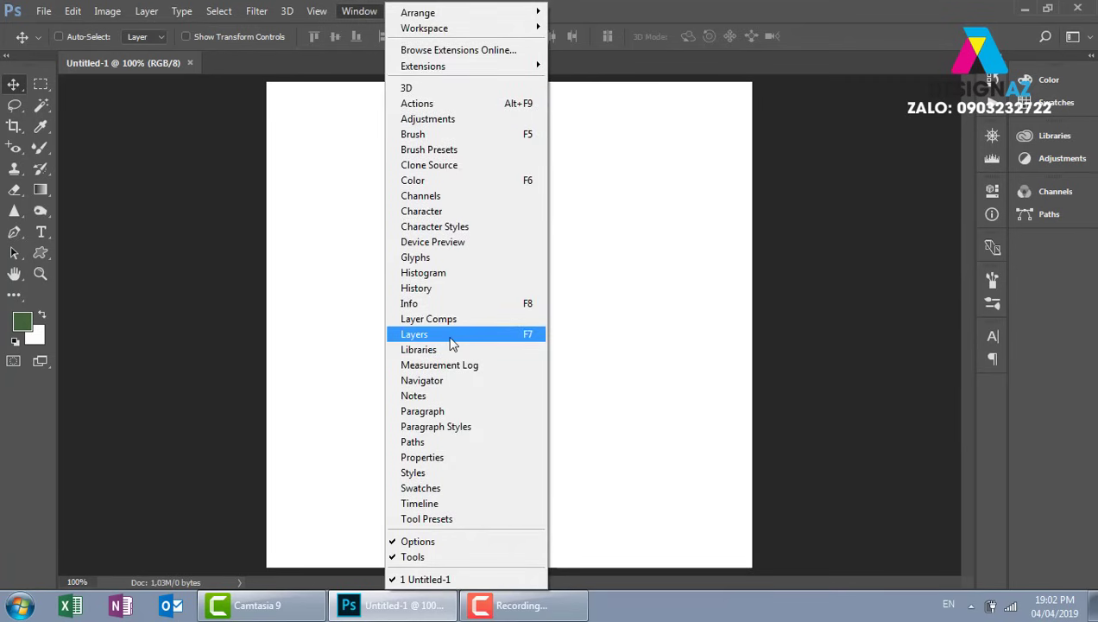
left_click(752, 300)
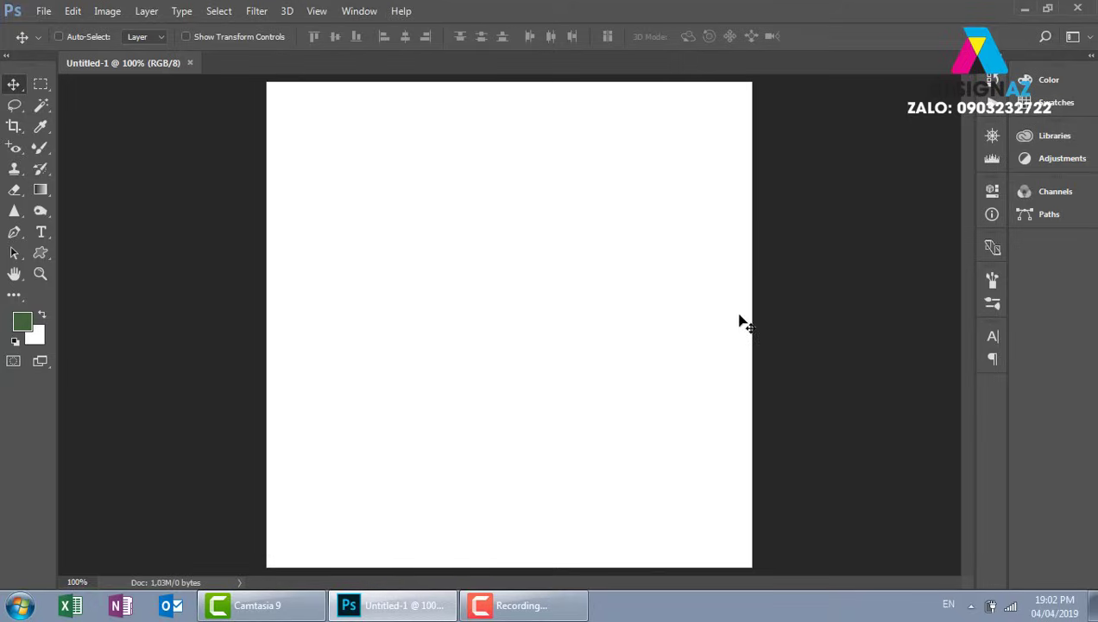
left_click(1079, 38)
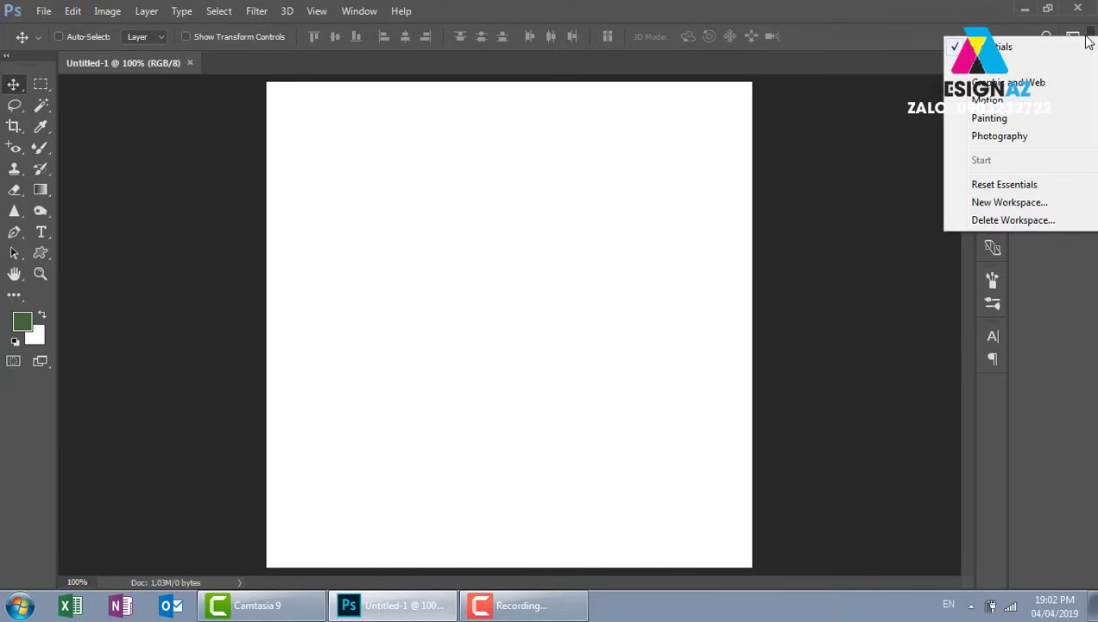
left_click(1005, 45)
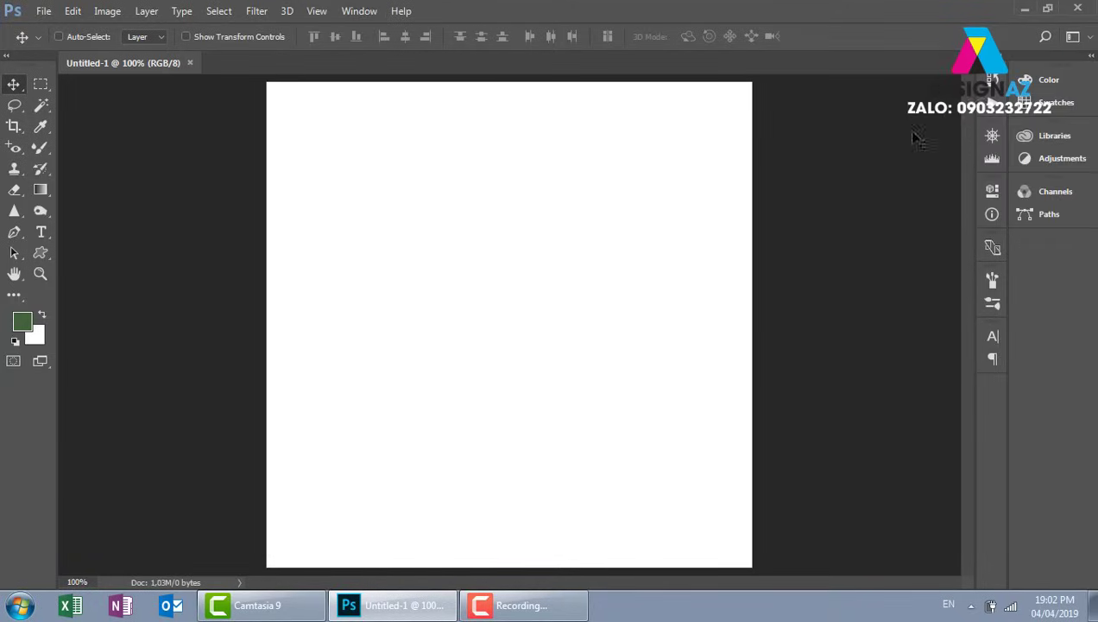
left_click(1092, 43)
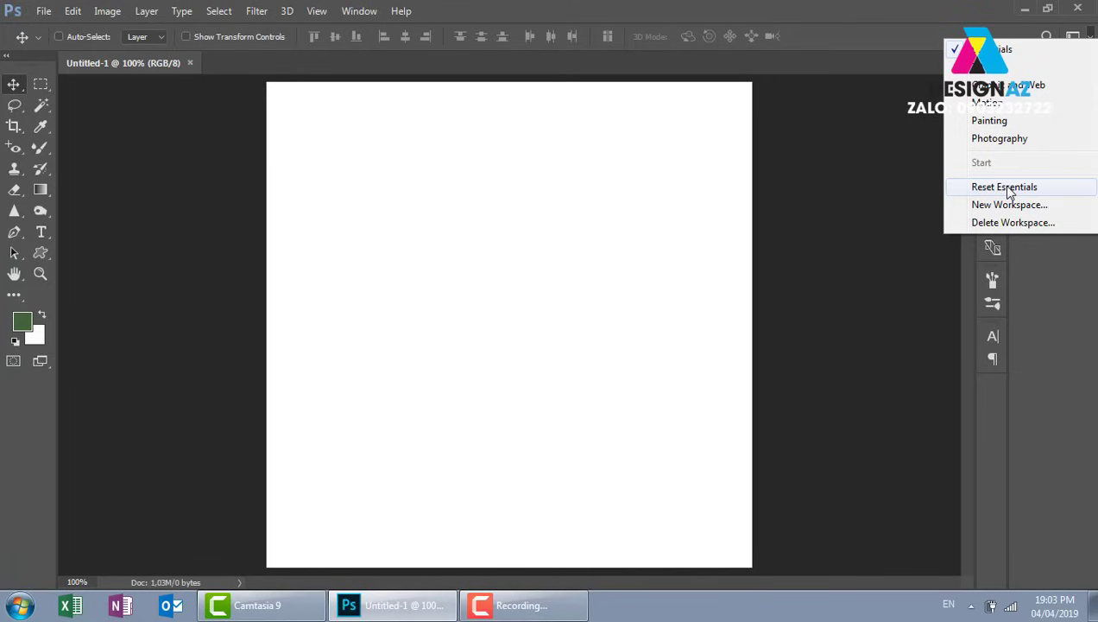
left_click(819, 288)
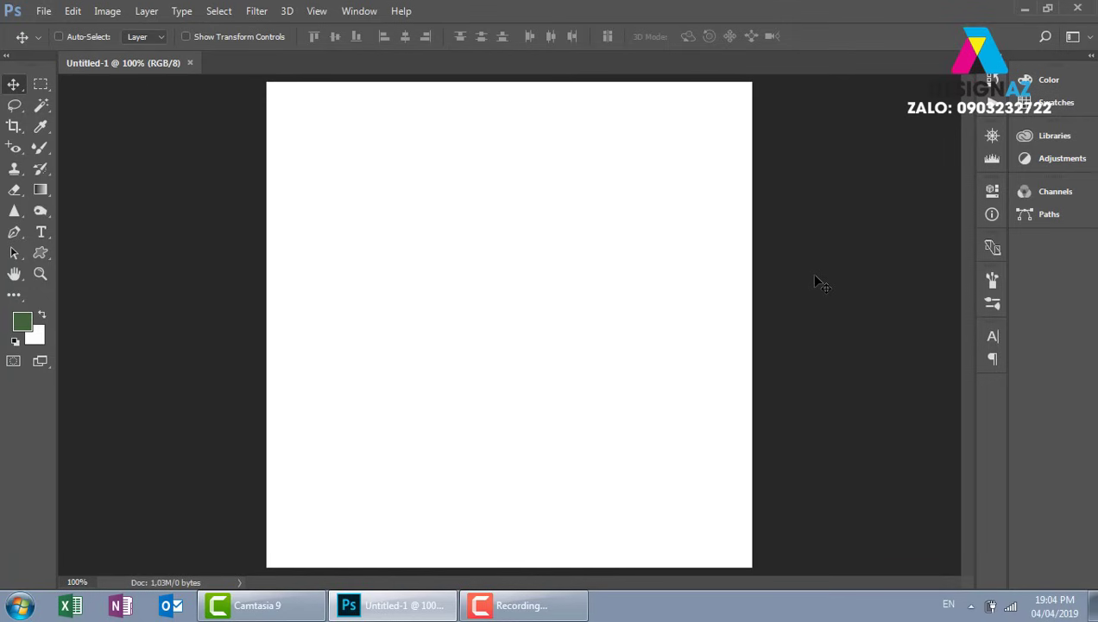
- Show the Layers panel and toggle its visibility repeatedly, leaving it open
left_click(359, 12)
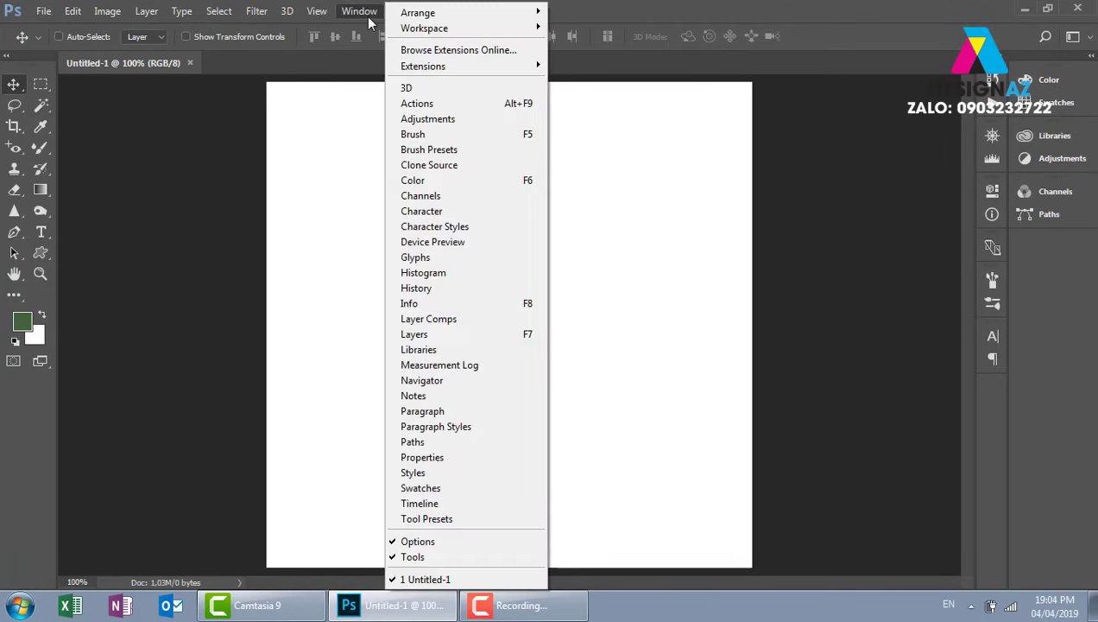
left_click(494, 342)
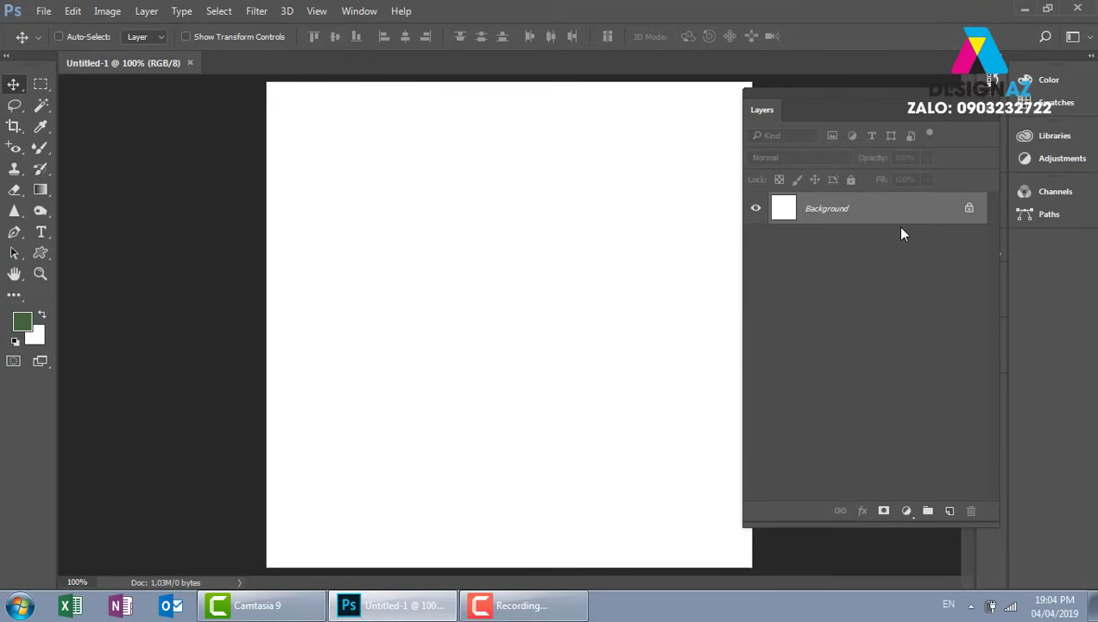
key("F7")
key("F7")
key("F7")
key("F7")
key("F7")
key("F7")
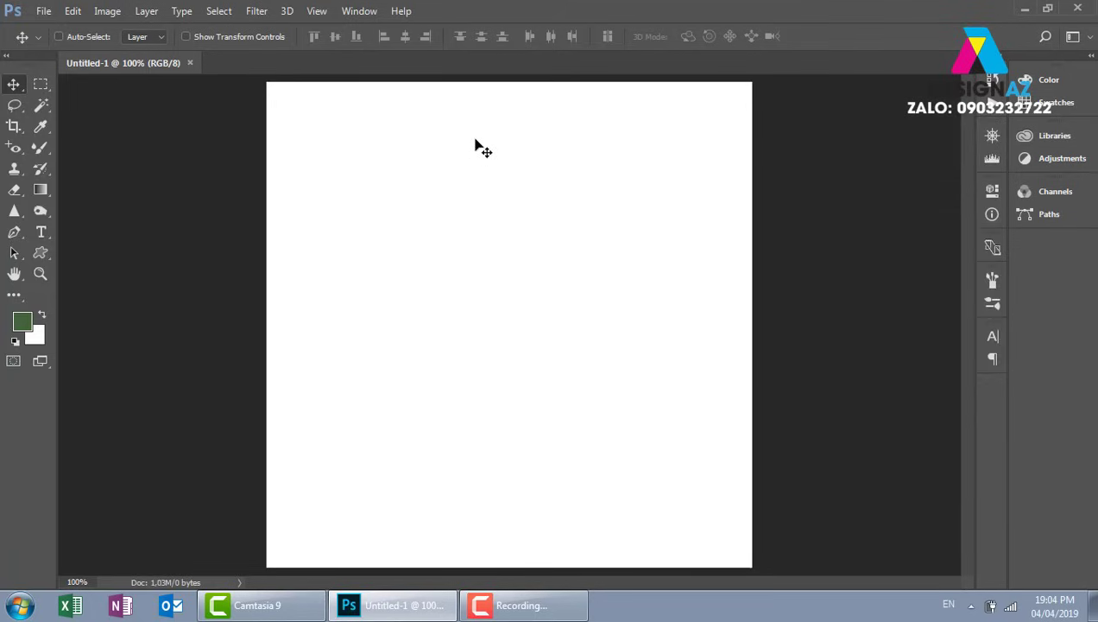
key("F7")
key("F7")
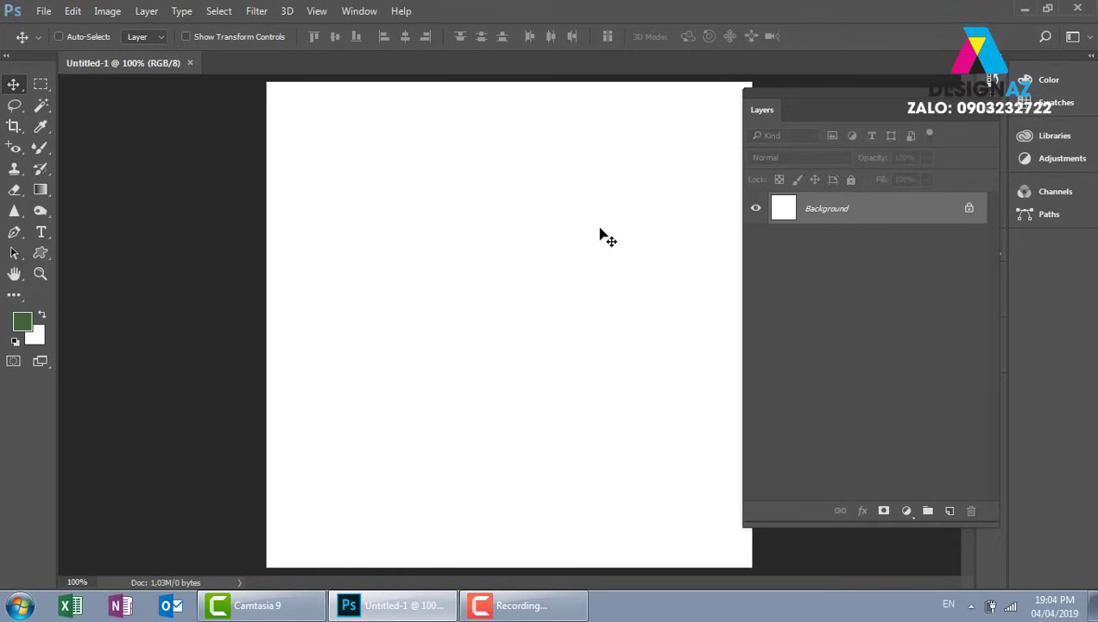
key("F7")
key("F7")
key("F7")
key("F7")
- Convert the locked Background into a regular layer named Layer 0 with Normal mode and 100% opacity
double_click(941, 217)
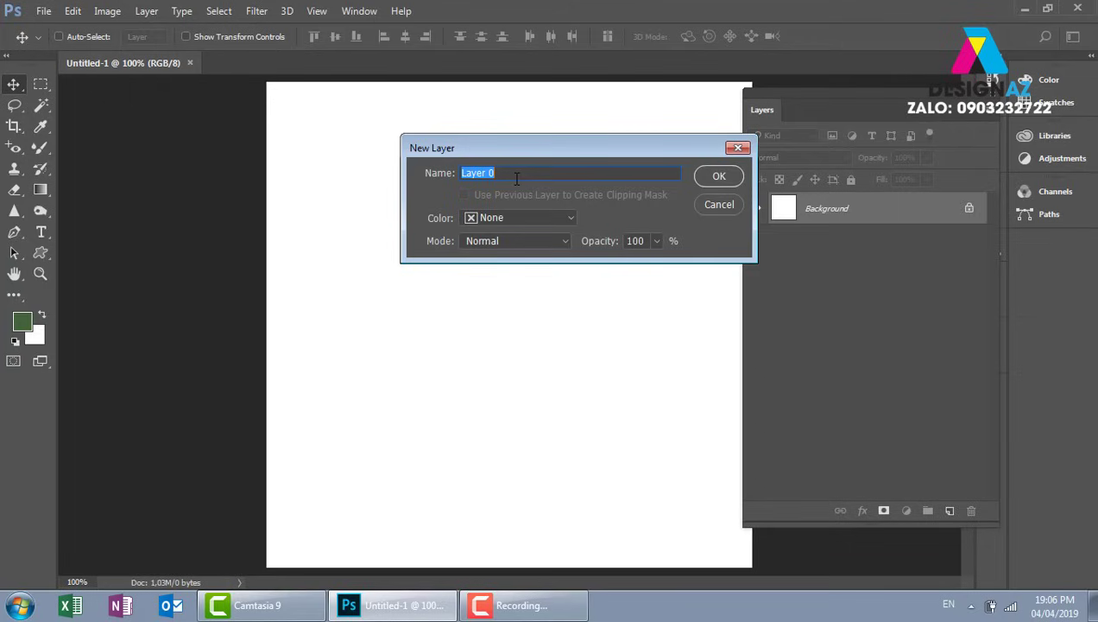
left_click(719, 178)
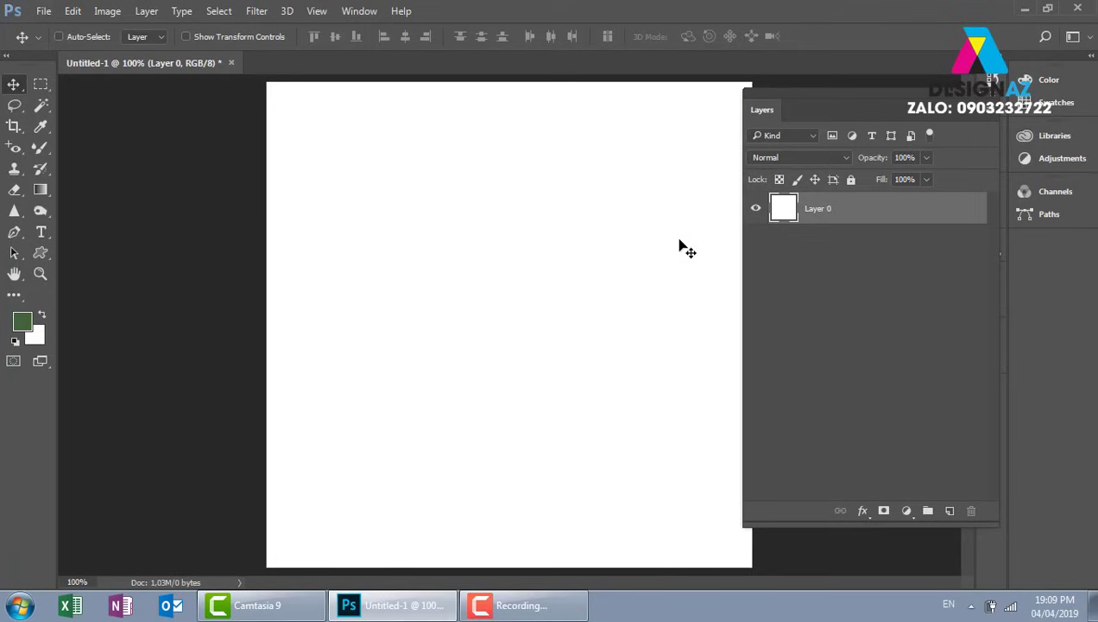
left_click(537, 606)
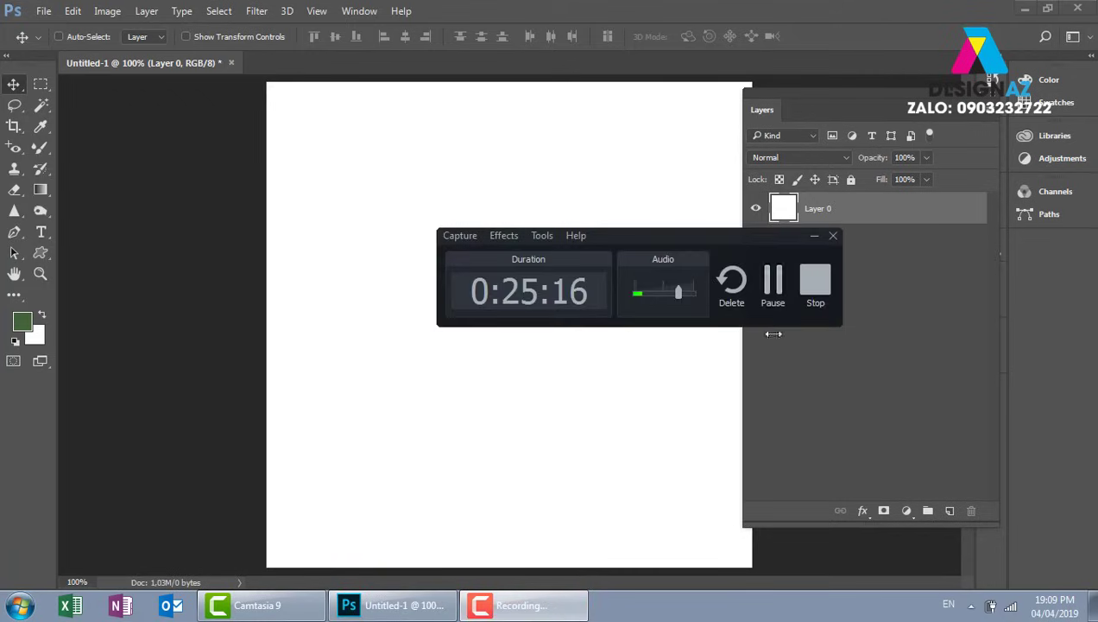
left_click(774, 274)
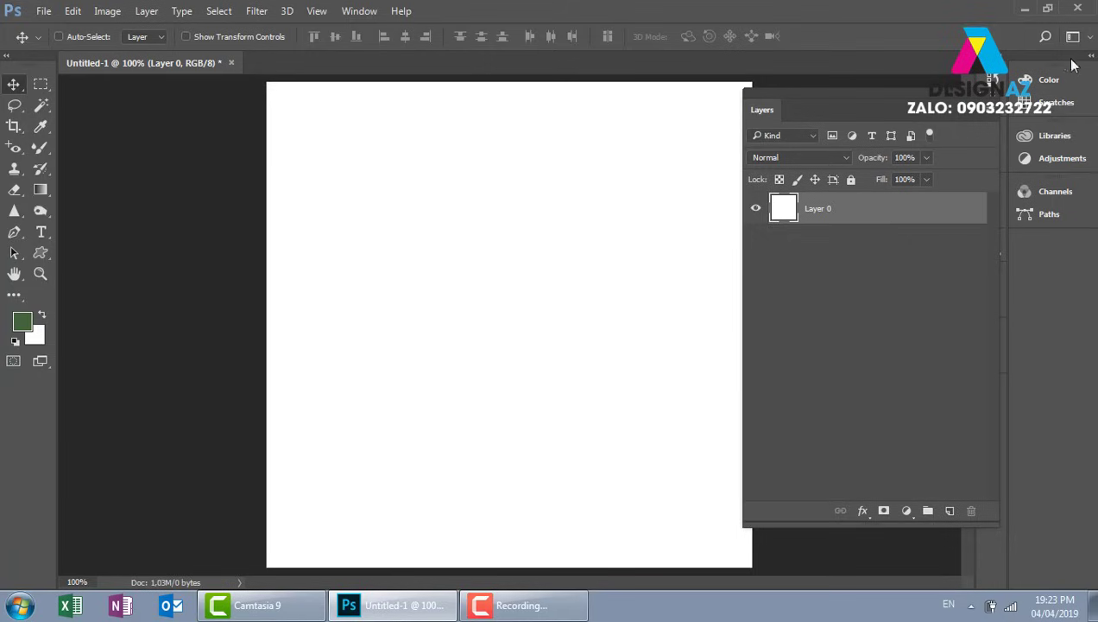
- Pick a brighter green as the foreground color from the Color panel's spectrum
left_click(1040, 79)
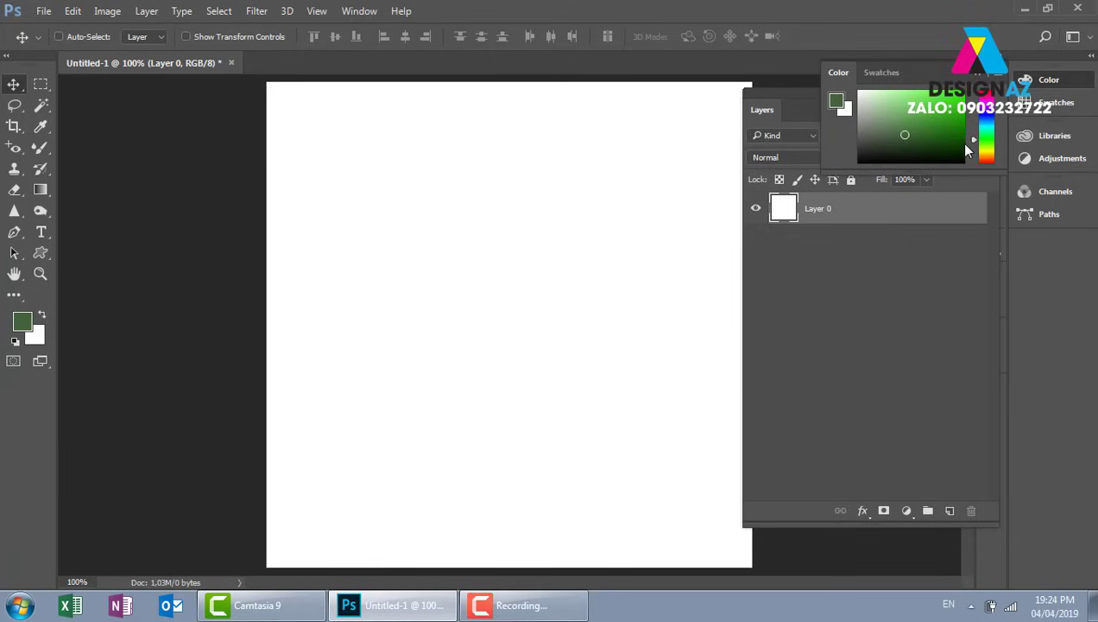
left_click(947, 115)
mouse_move(948, 115)
left_mouse_down()
mouse_move(945, 135)
mouse_move(896, 123)
mouse_move(948, 119)
mouse_move(940, 138)
mouse_move(927, 128)
mouse_move(935, 114)
left_mouse_up()
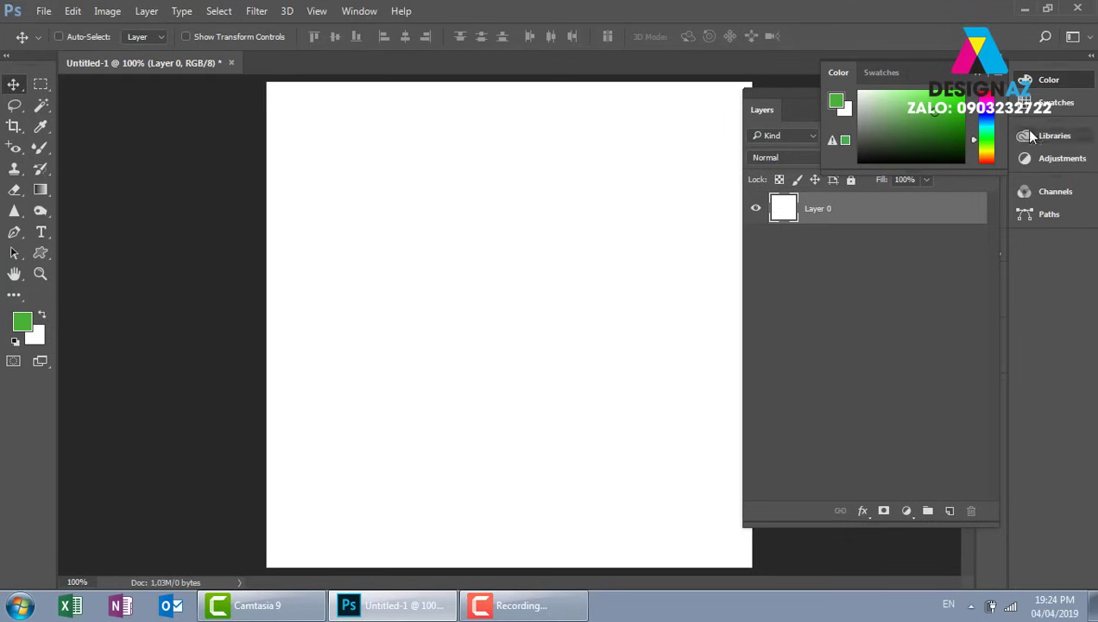
- Choose a light yellow swatch as the foreground color, and enlarge the Swatches panel before collapsing it
left_click(1052, 103)
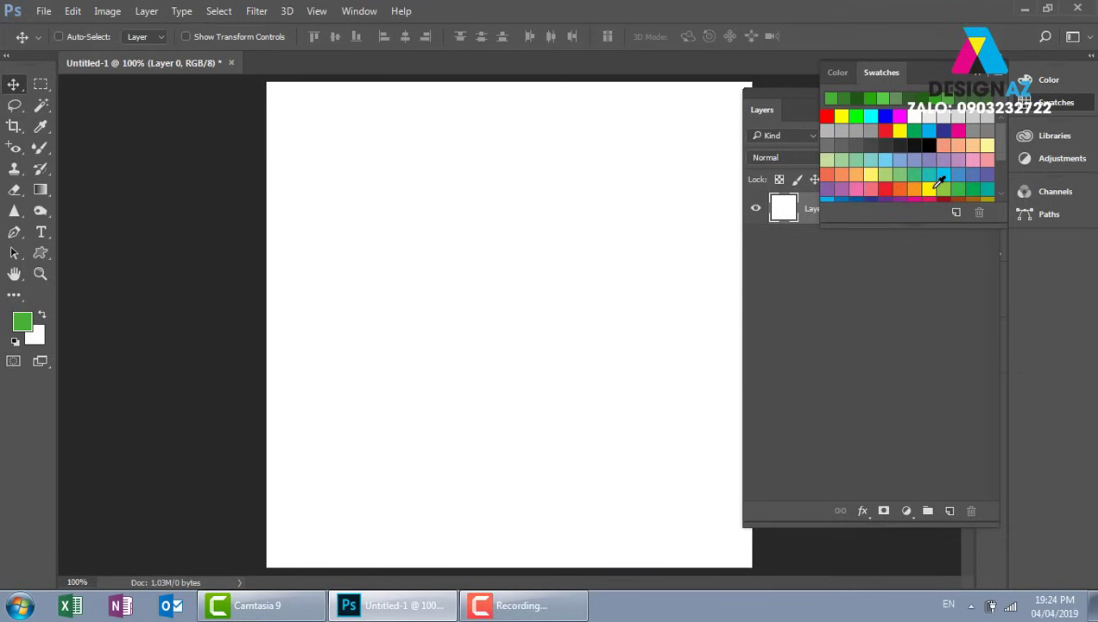
left_click(871, 174)
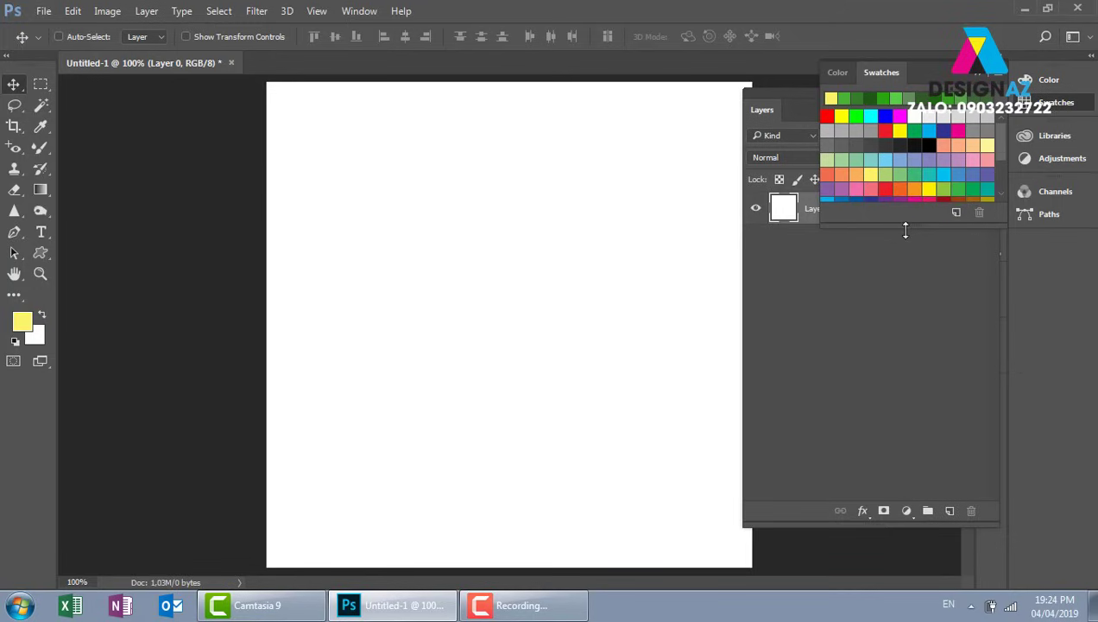
left_click_drag(905, 226, 906, 322)
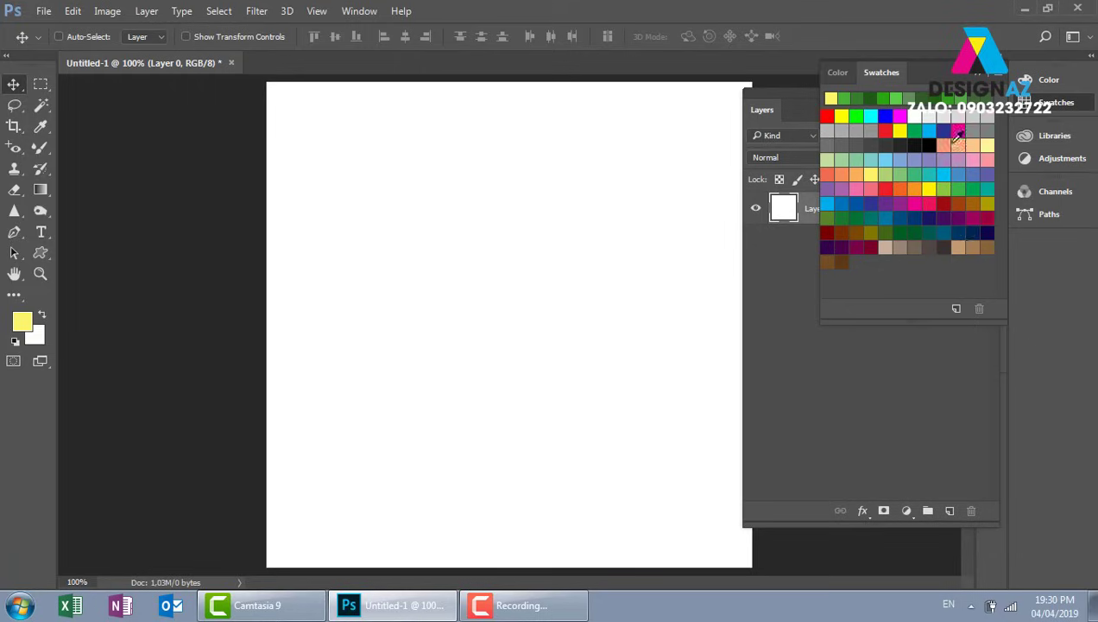
left_click(979, 74)
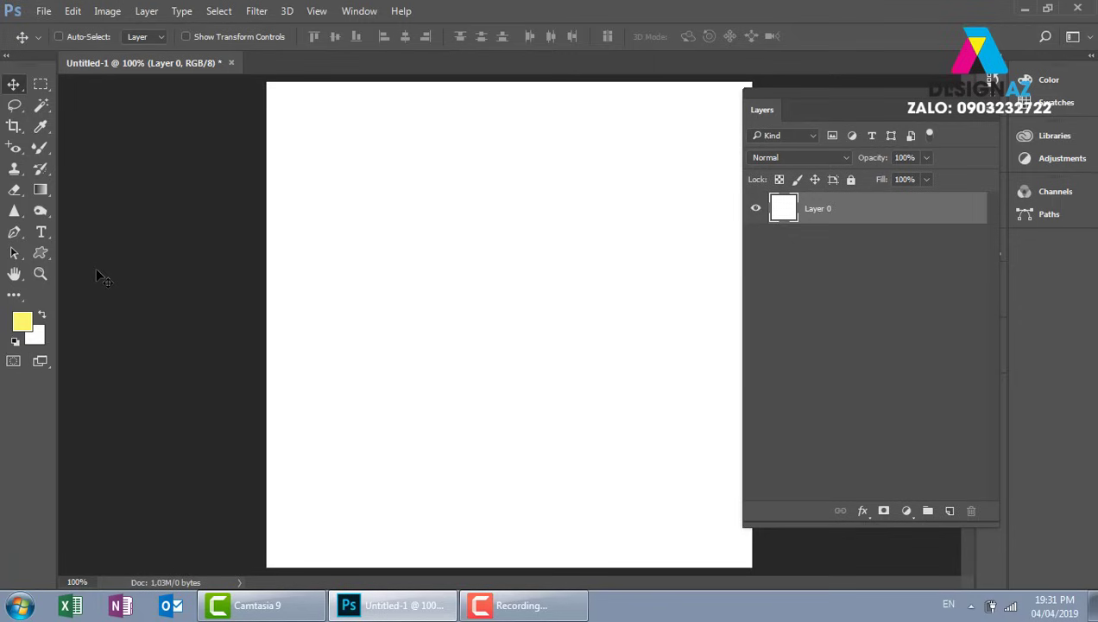
- Open the color picker for the foreground color and choose a medium green, 39b942, by changing shade and hue
left_click(21, 324)
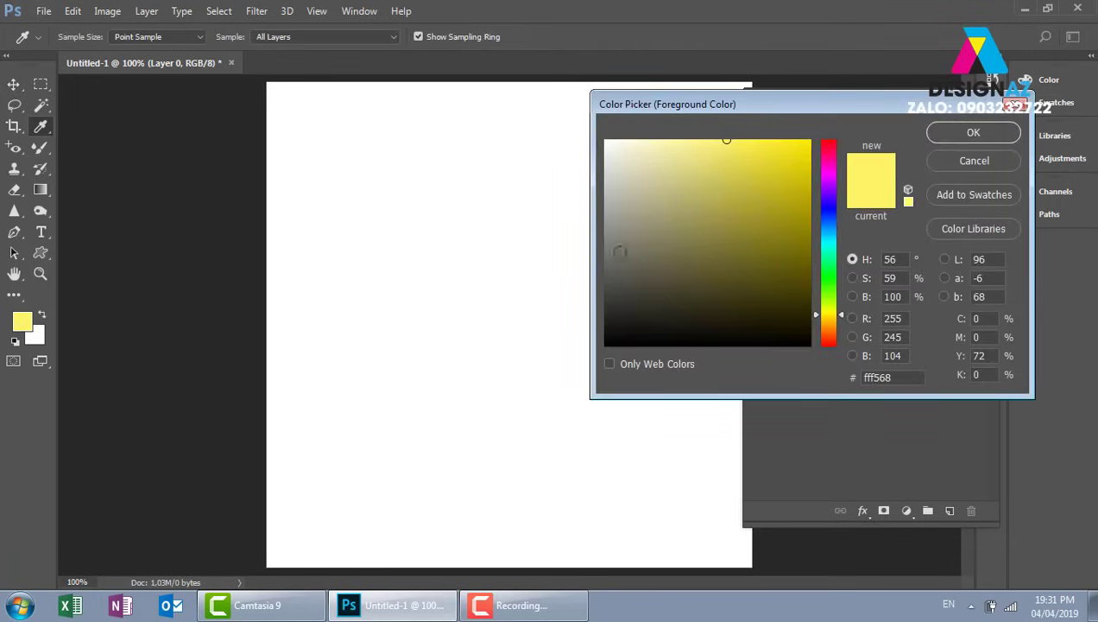
left_click_drag(793, 104, 540, 76)
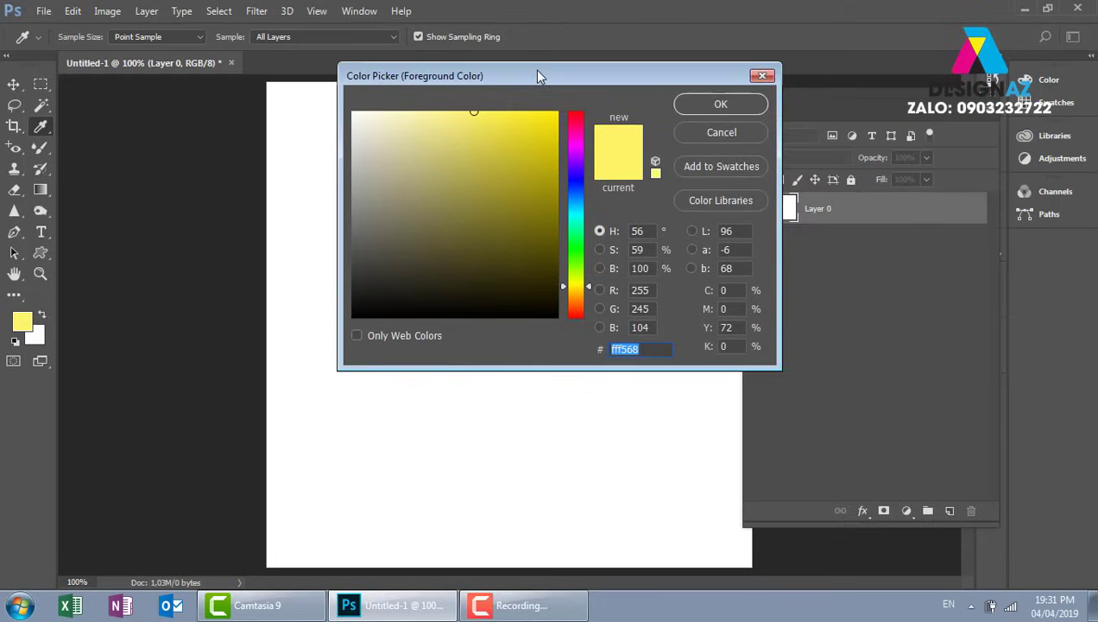
left_click(508, 231)
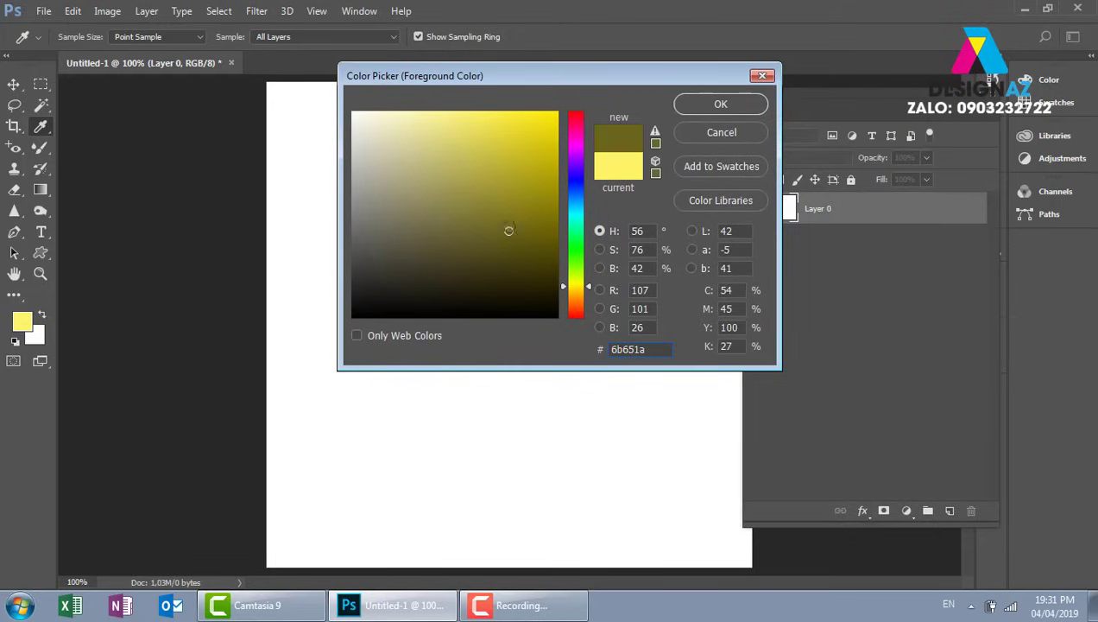
left_click(493, 168)
left_click(576, 230)
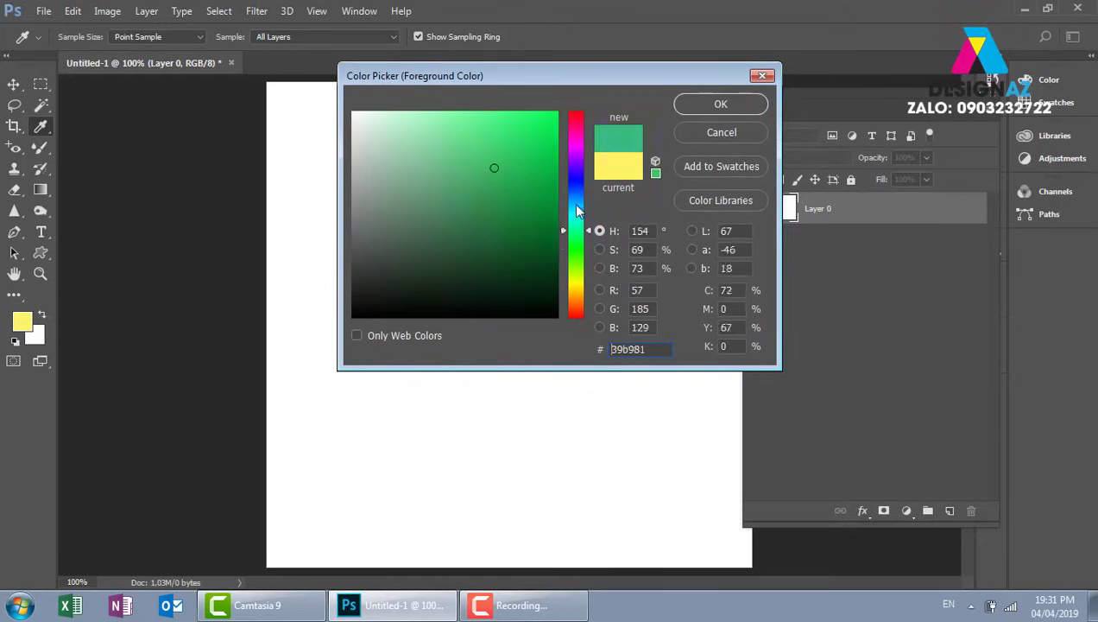
left_click_drag(577, 211, 572, 256)
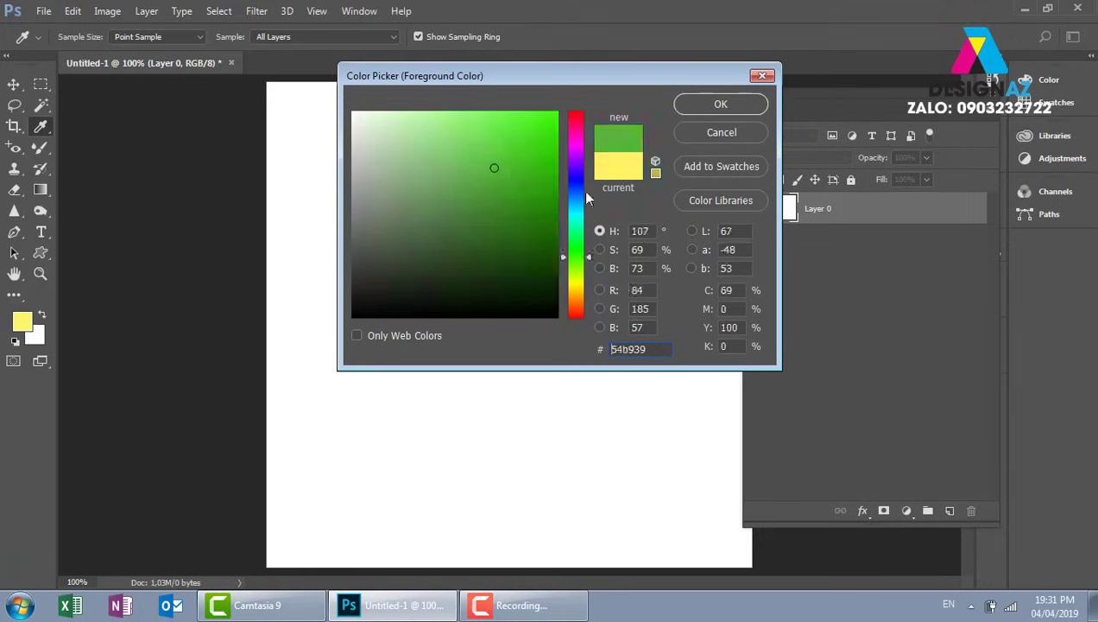
left_click_drag(587, 122, 586, 249)
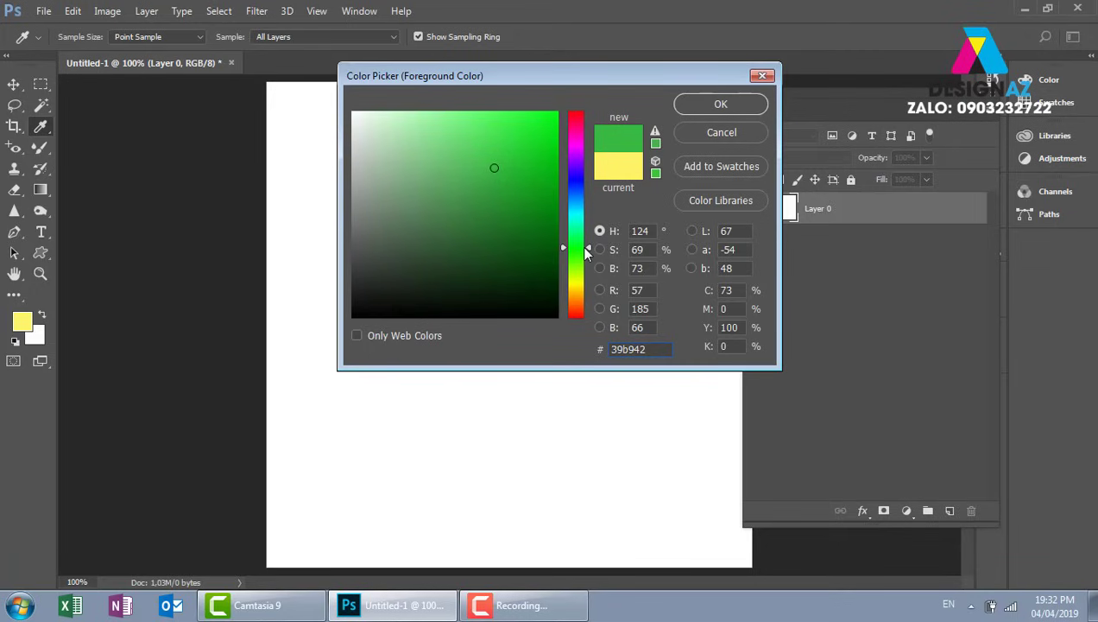
left_click_drag(621, 80, 590, 75)
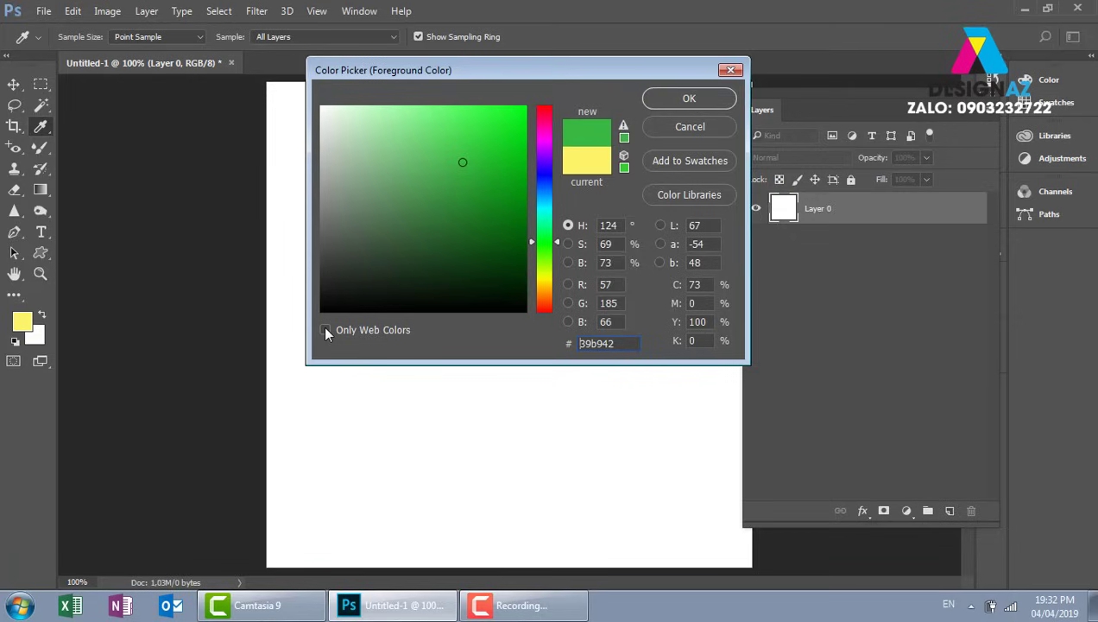
- Limit the color picker to web colors only and sample greens from dark 003300 up to pure green 00ff00
left_click(326, 331)
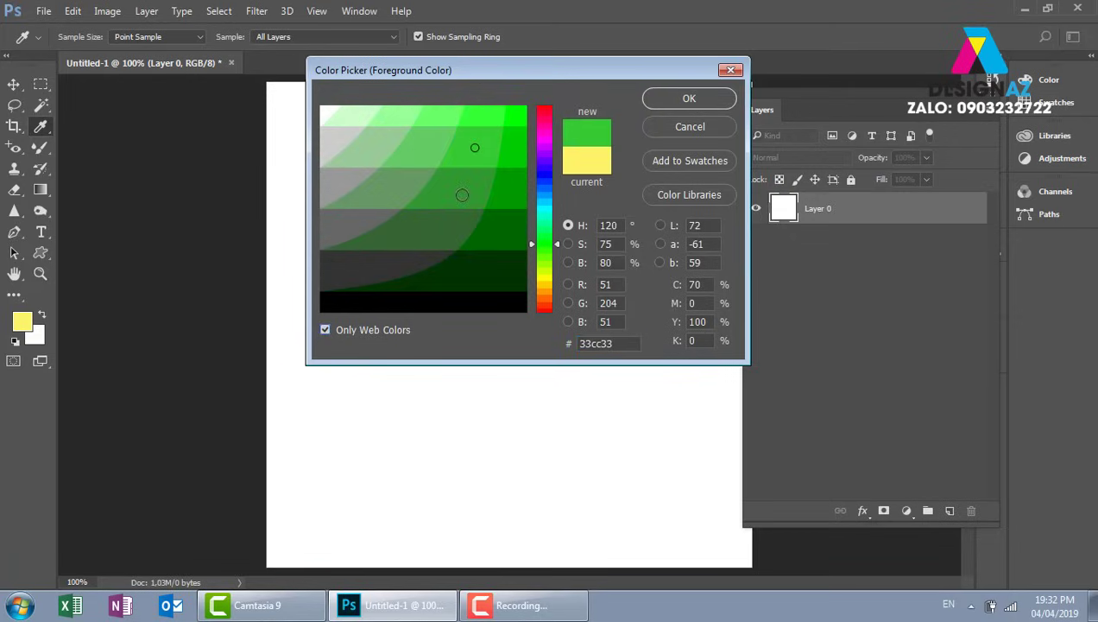
left_click(503, 269)
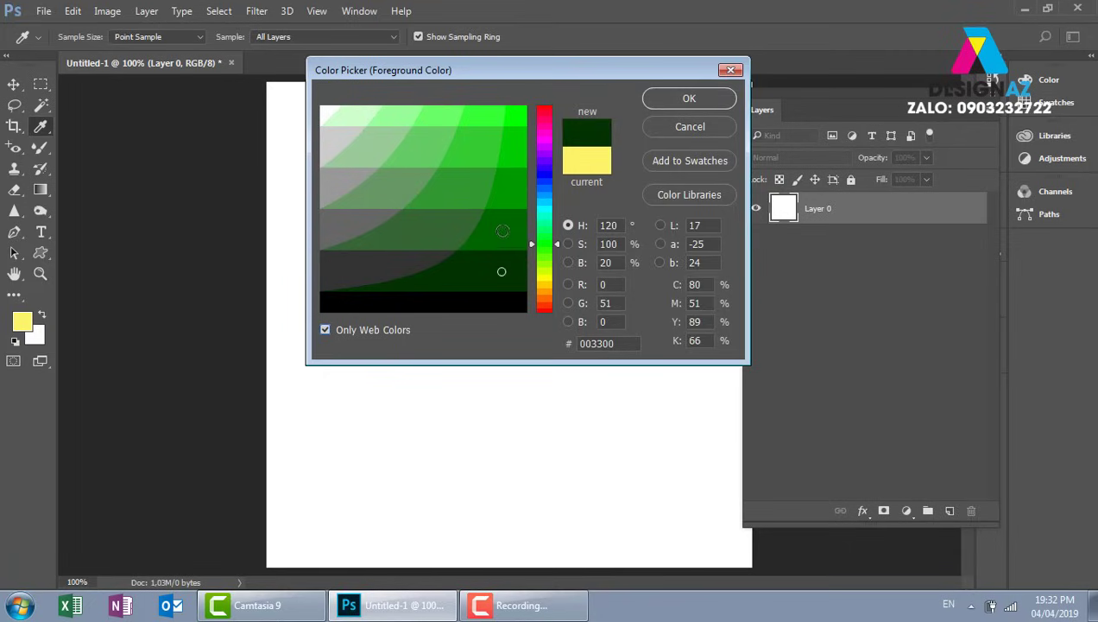
left_click(502, 230)
left_click(510, 186)
left_click(511, 154)
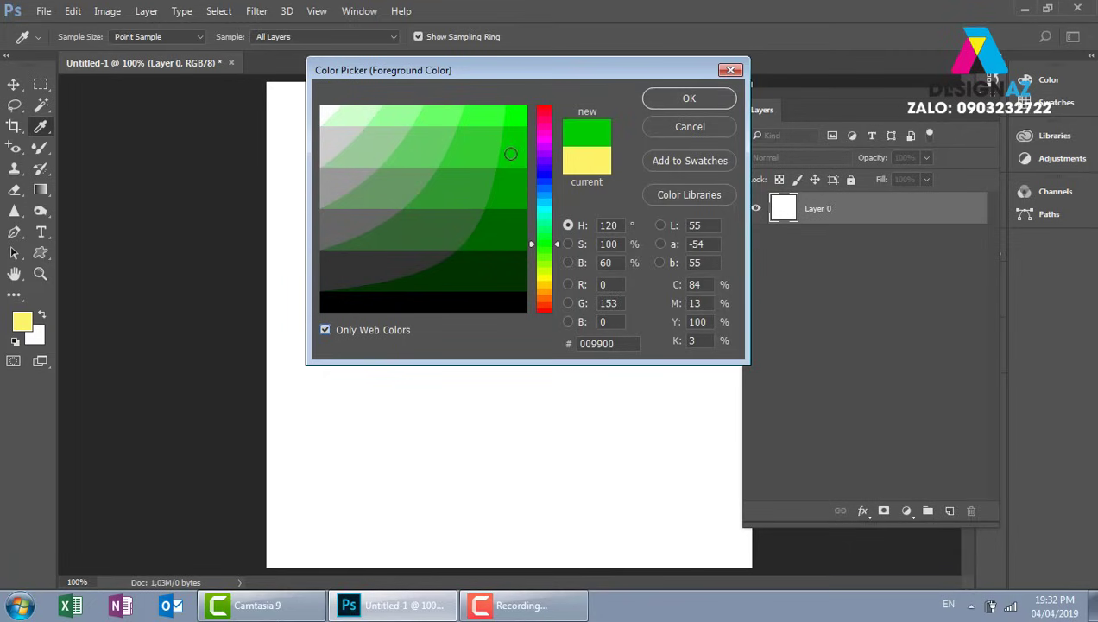
left_click(521, 115)
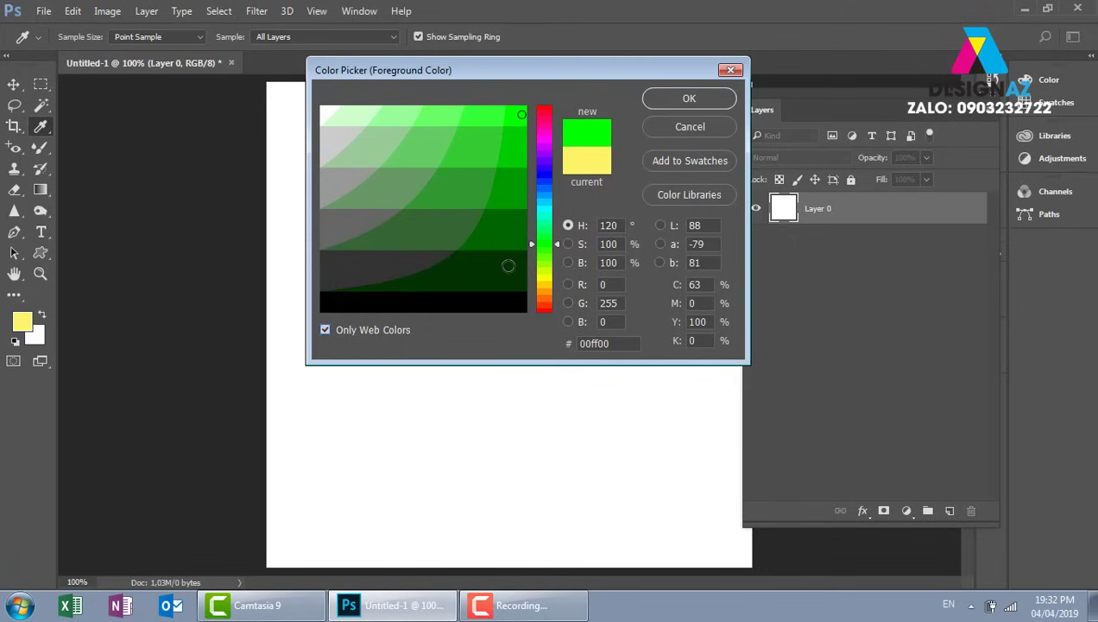
- Turn off the web-only restriction and sample greens from the full range, ending on 11b711
left_click(325, 329)
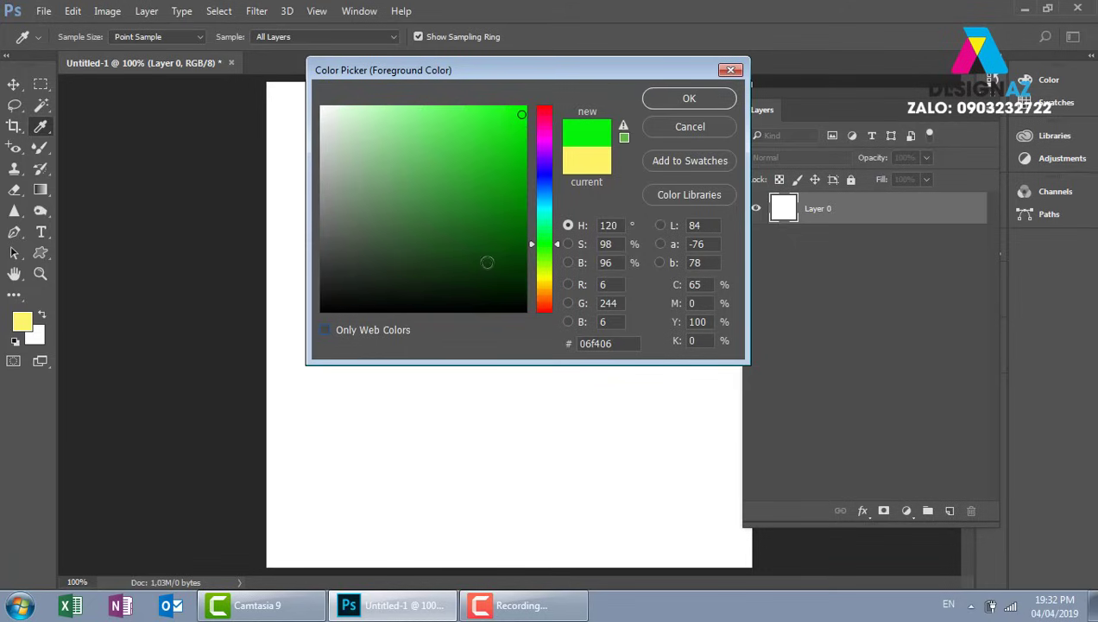
left_click(487, 262)
left_click(502, 219)
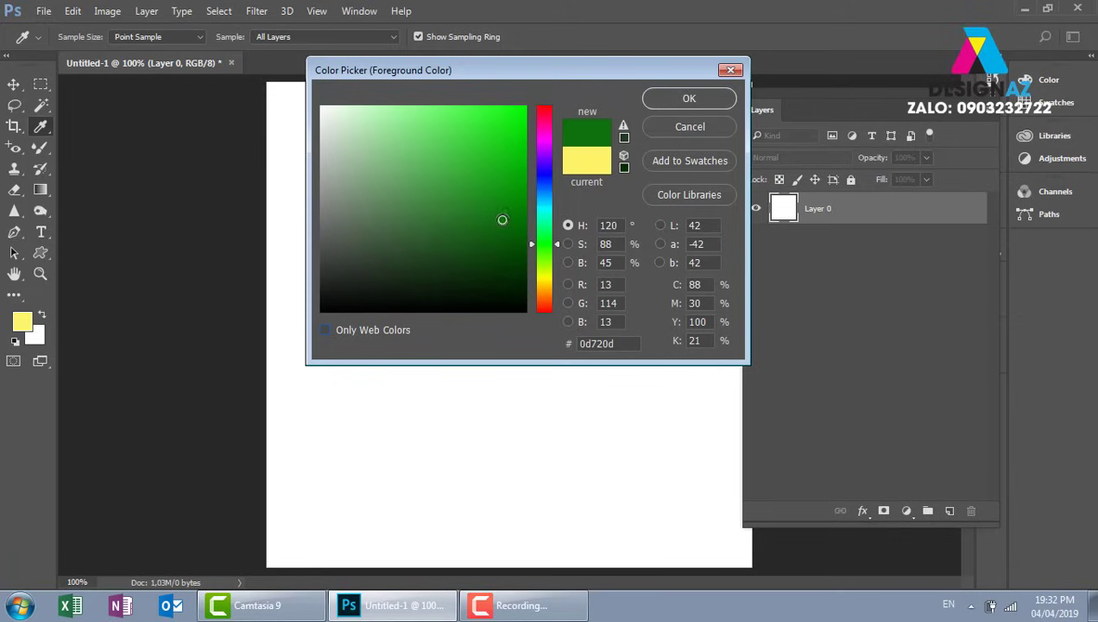
left_click(507, 163)
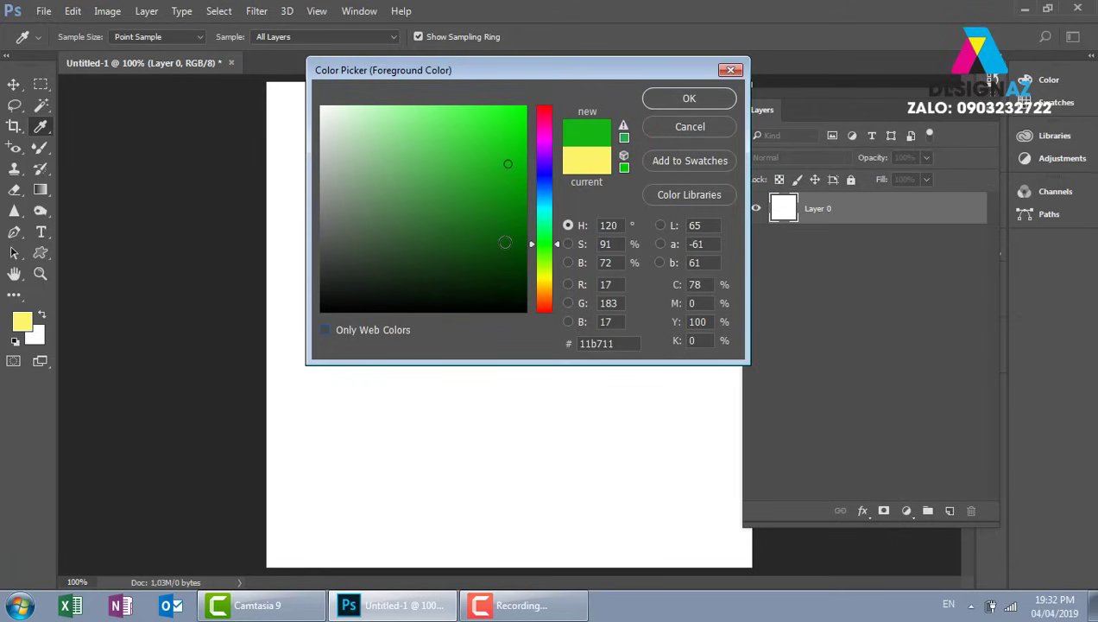
- Sample web-only greens from dark to 00cc00, and lift the web-only restriction again
left_click(325, 331)
left_click(505, 264)
left_click(504, 225)
left_click(515, 186)
left_click(517, 147)
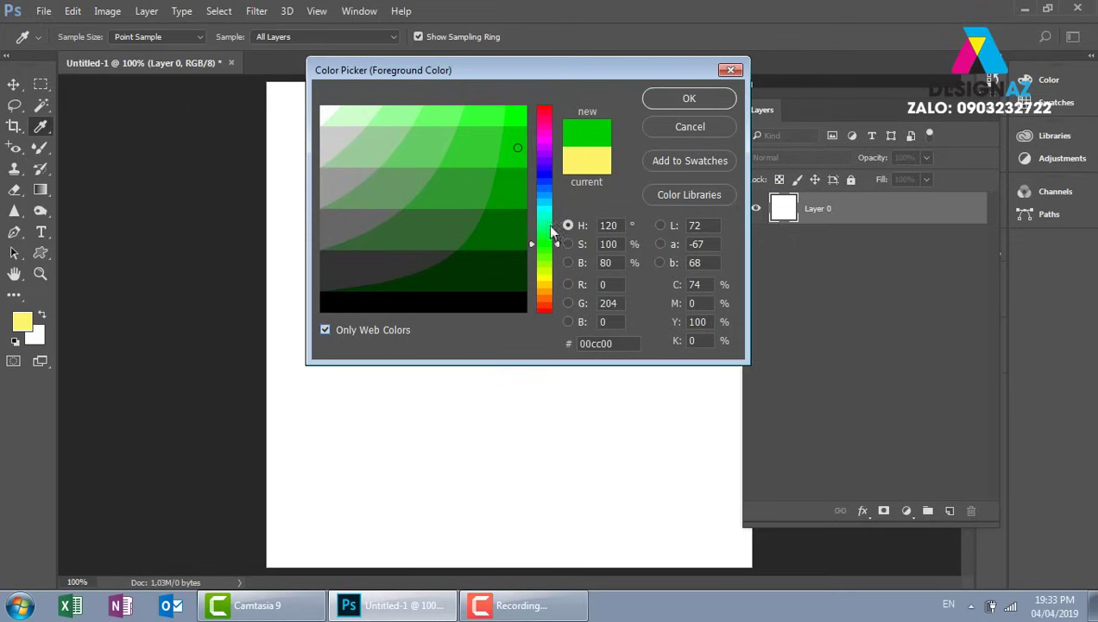
left_click(324, 330)
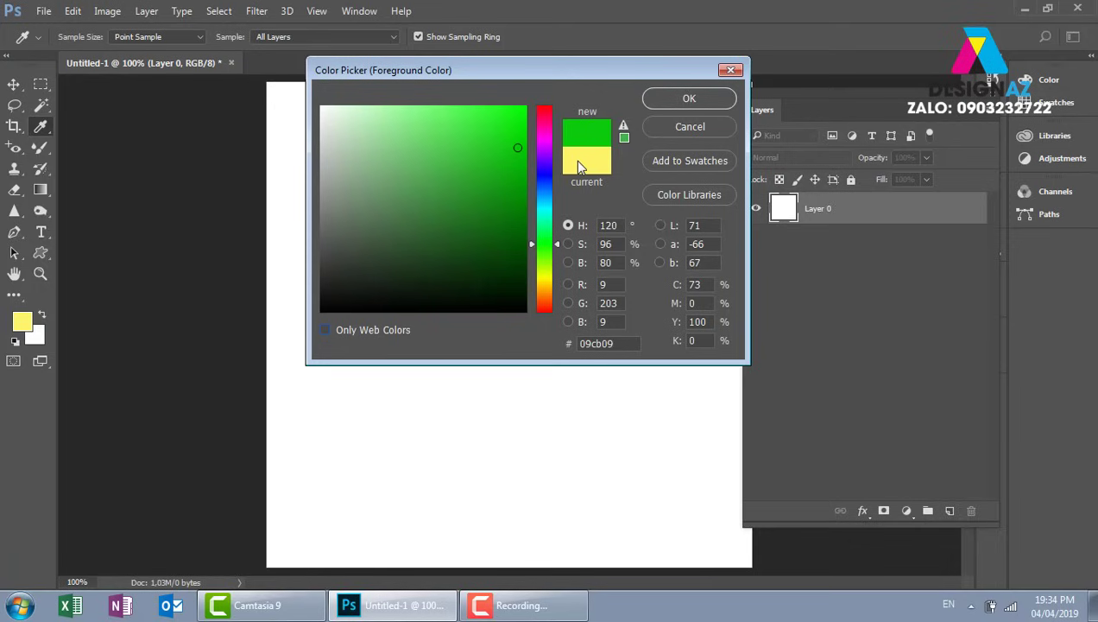
- Set the foreground color to a dark crimson with a hue of 343°
left_click_drag(593, 80, 653, 68)
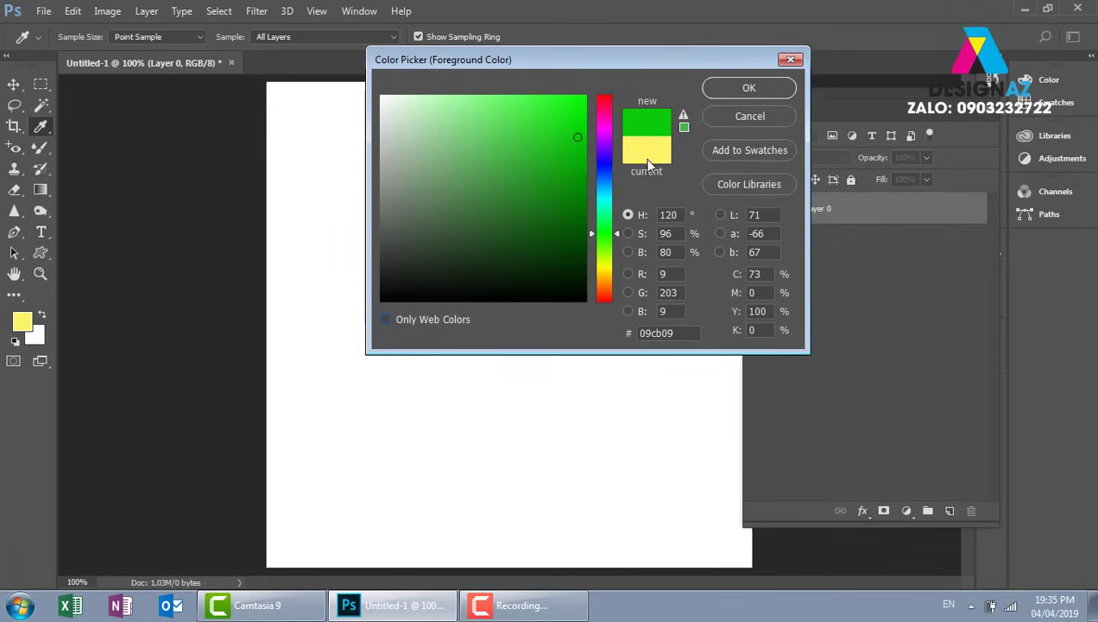
left_click_drag(643, 65, 556, 126)
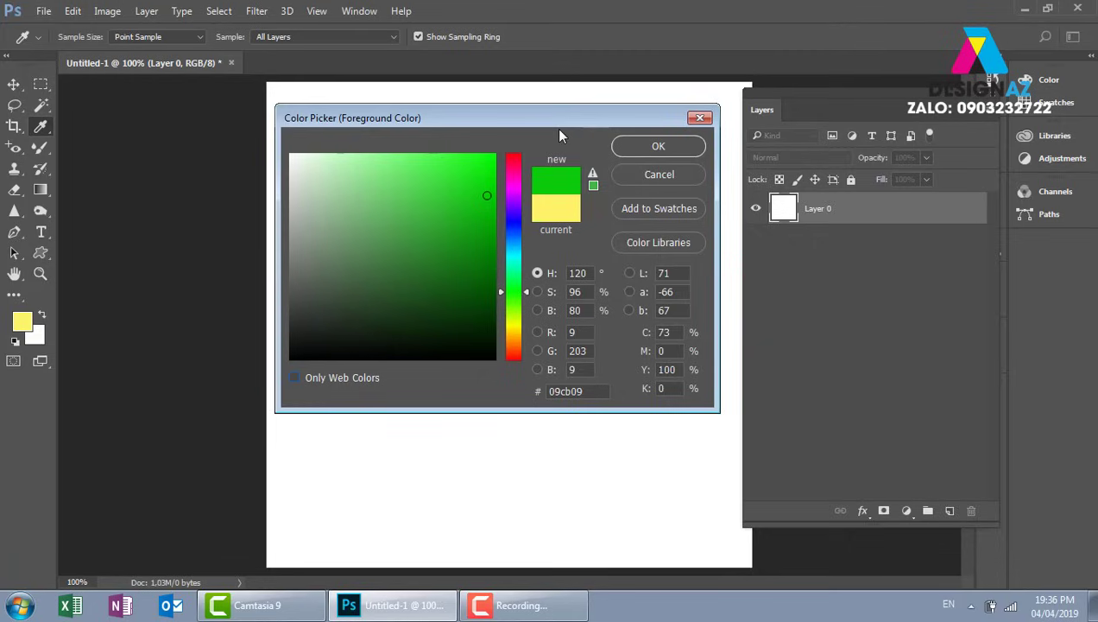
left_click(516, 193)
left_click_drag(518, 192, 518, 162)
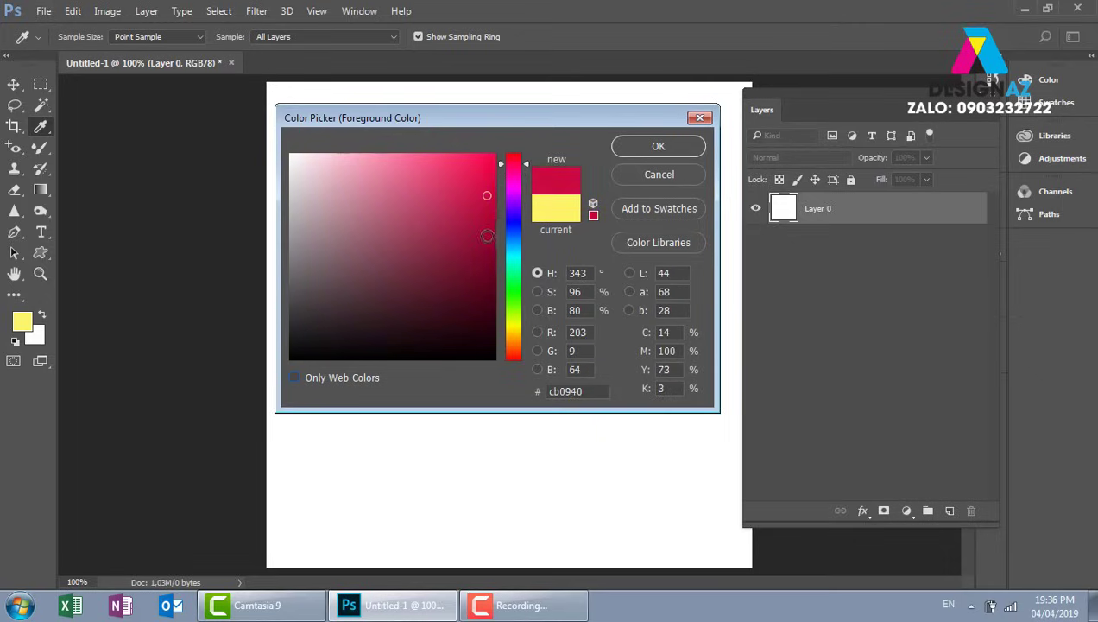
left_click_drag(486, 234, 497, 238)
left_click(645, 150)
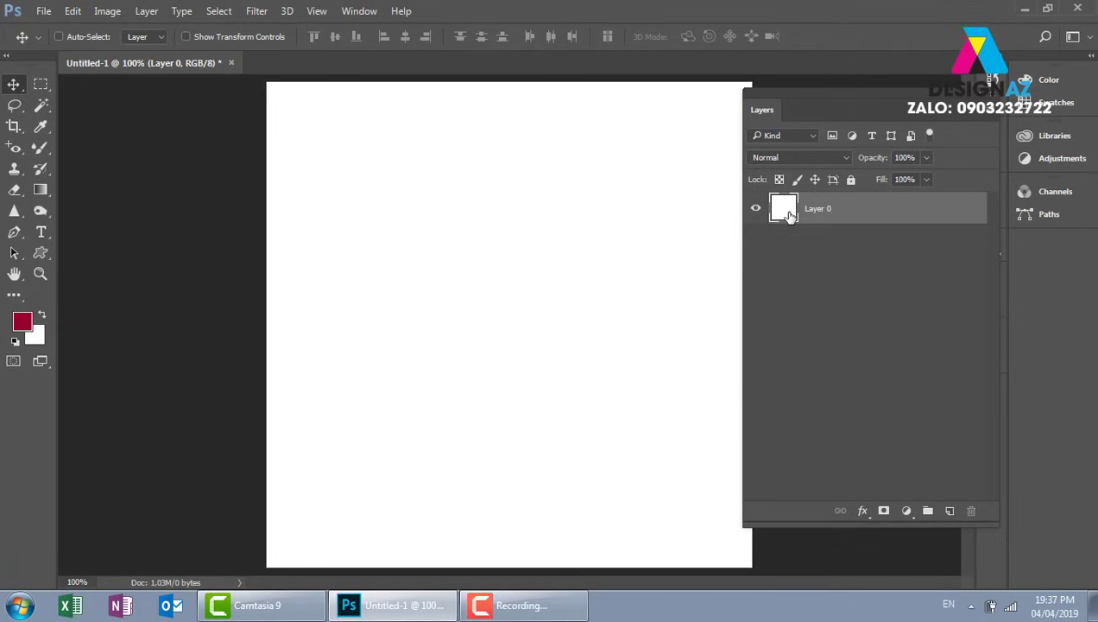
- Fill Layer 0 with the crimson foreground color, and refill it with the white background color
key("alt+BackSpace")
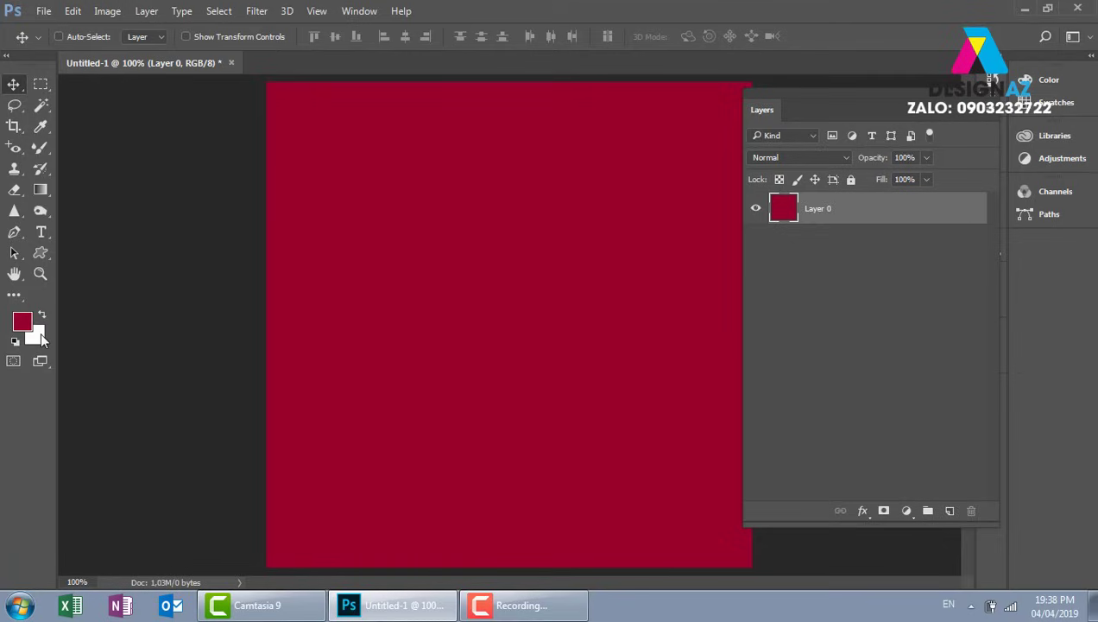
key("ctrl")
key("ctrl+BackSpace")
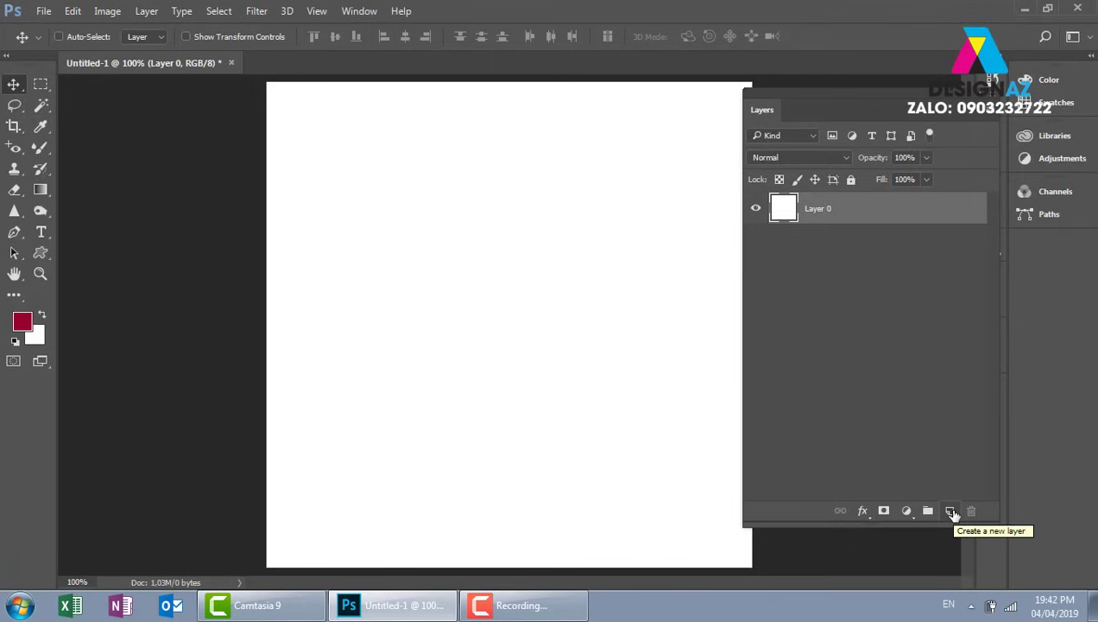
- Create and delete an empty layer twice, the second time through the New Layer dialog with its default settings
left_click(950, 511)
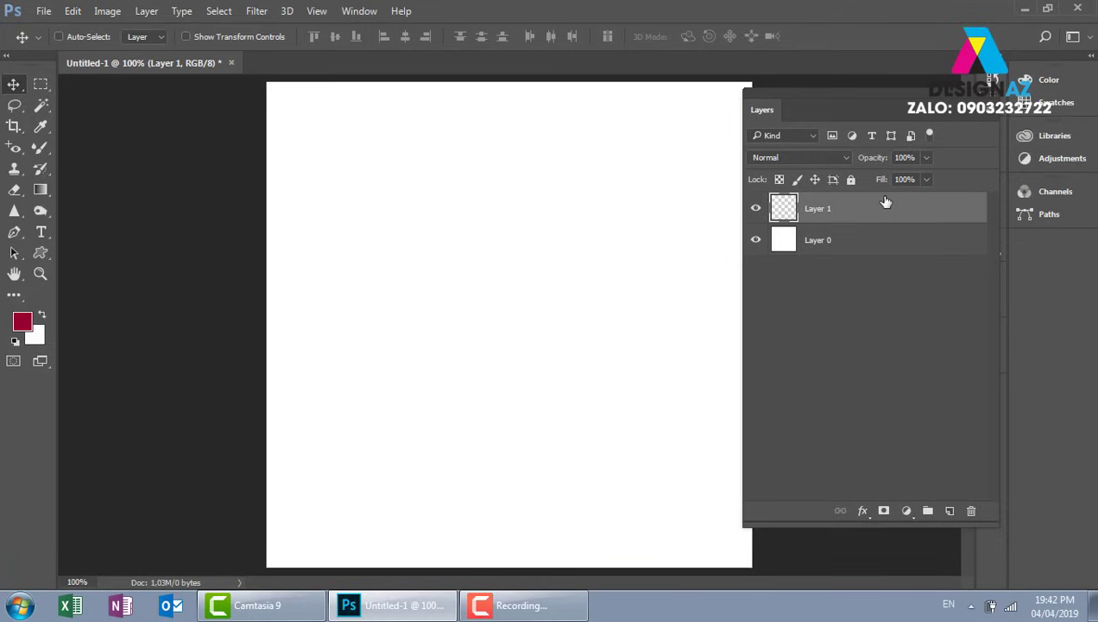
left_click(971, 511)
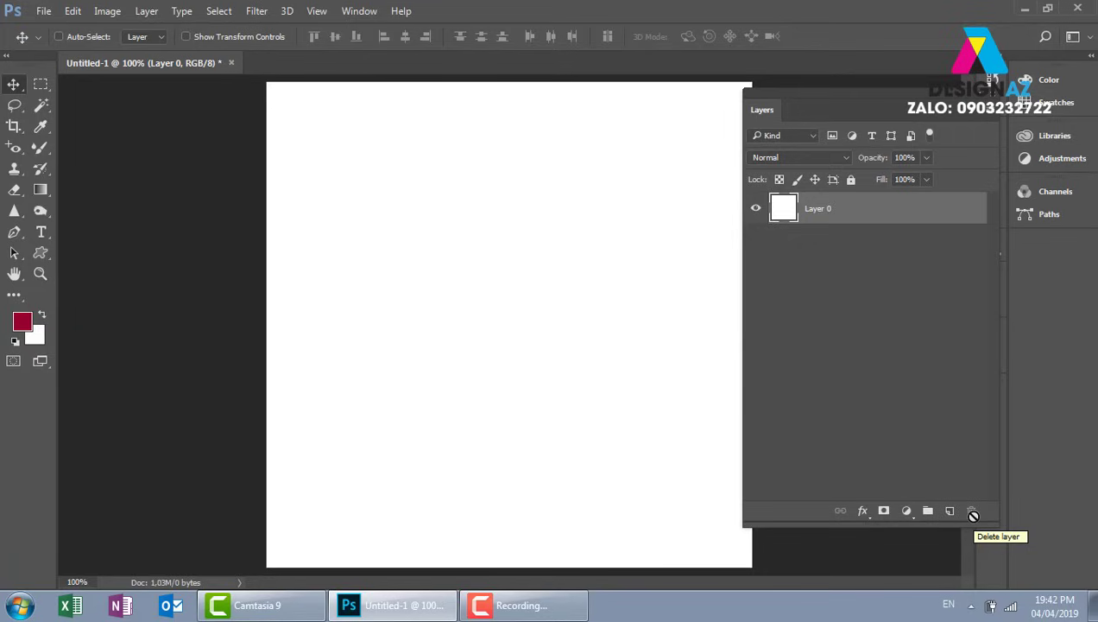
key("ctrl+shift+n")
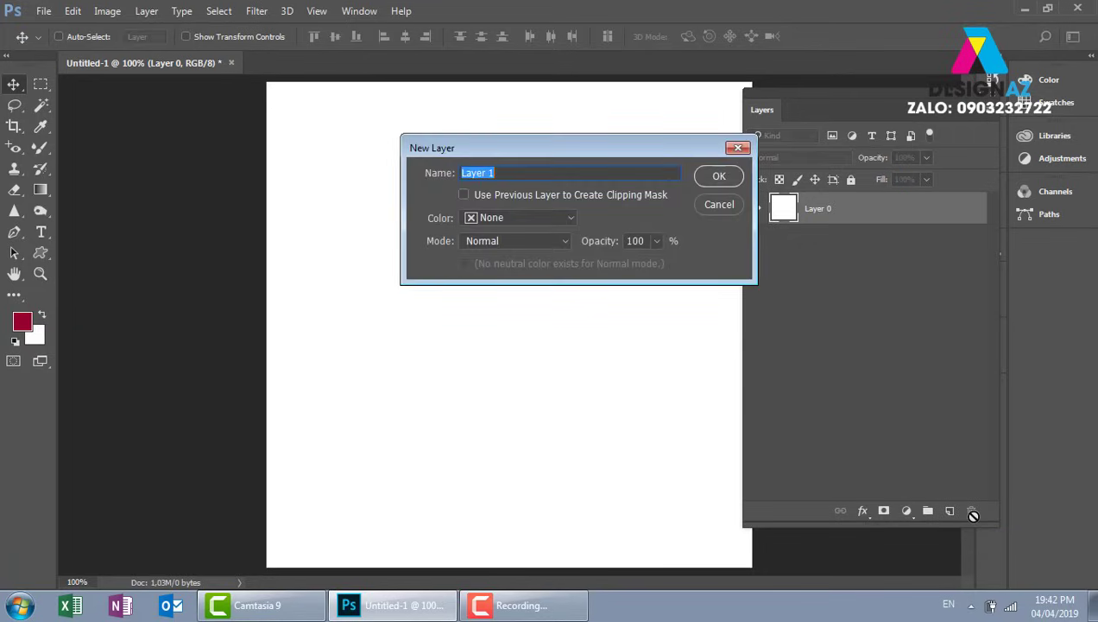
left_click(727, 176)
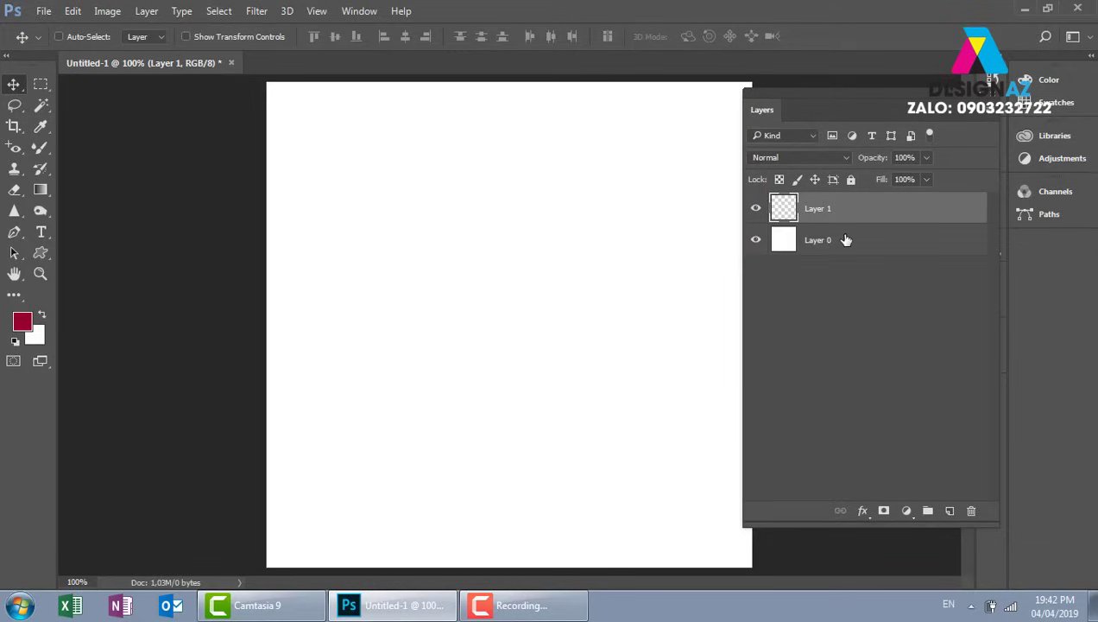
left_click(970, 509)
left_click(537, 238)
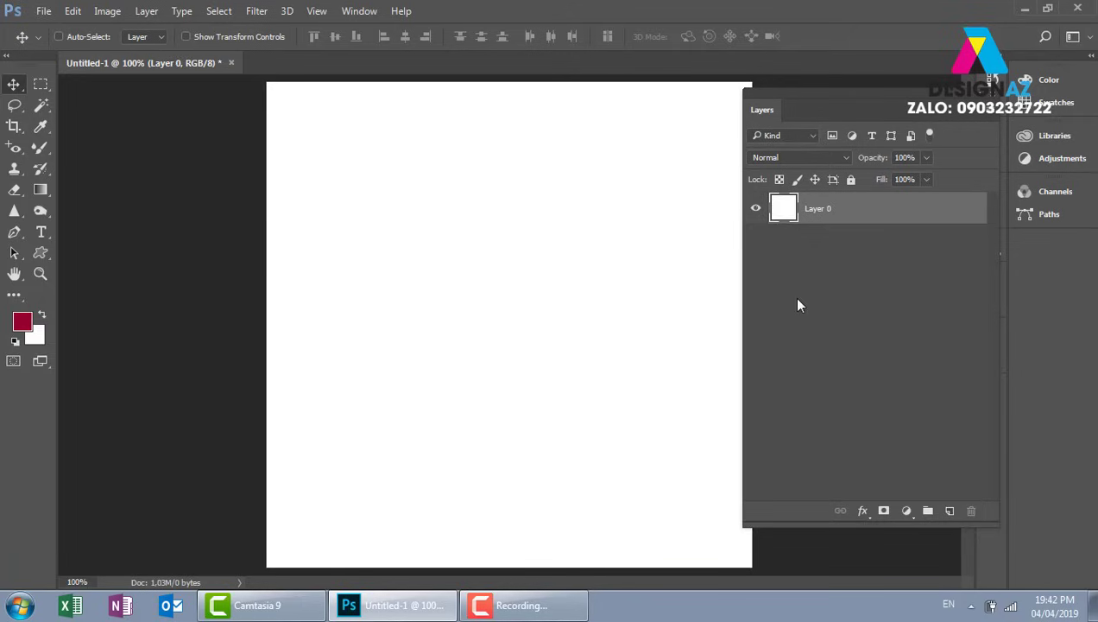
- Add a new layer above Layer 0 and fill it with the crimson foreground color
left_click(949, 510)
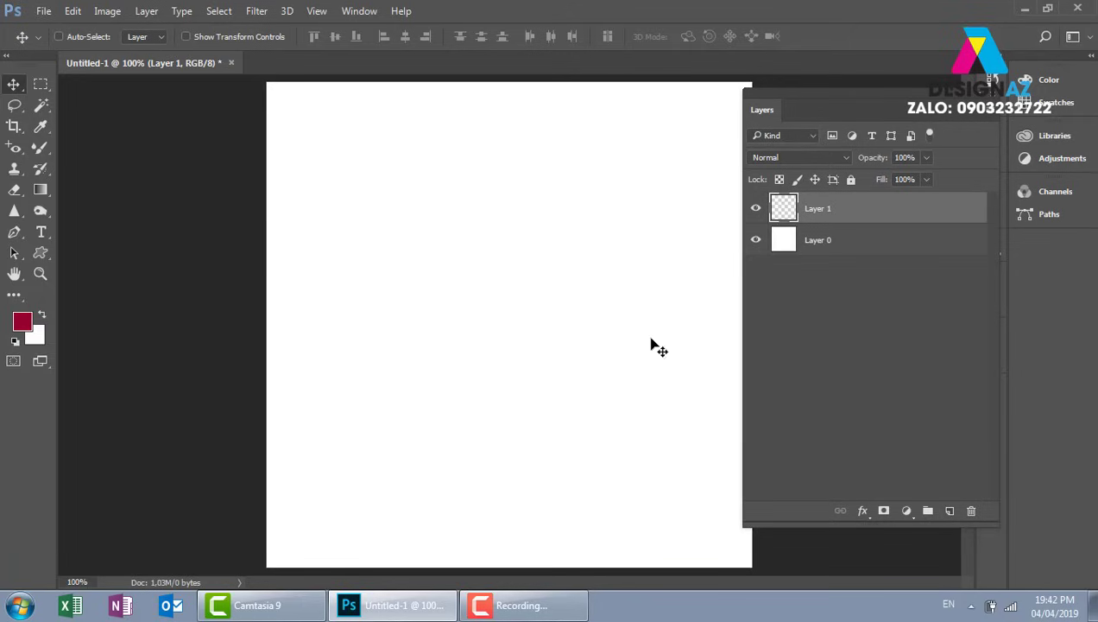
key("alt+BackSpace")
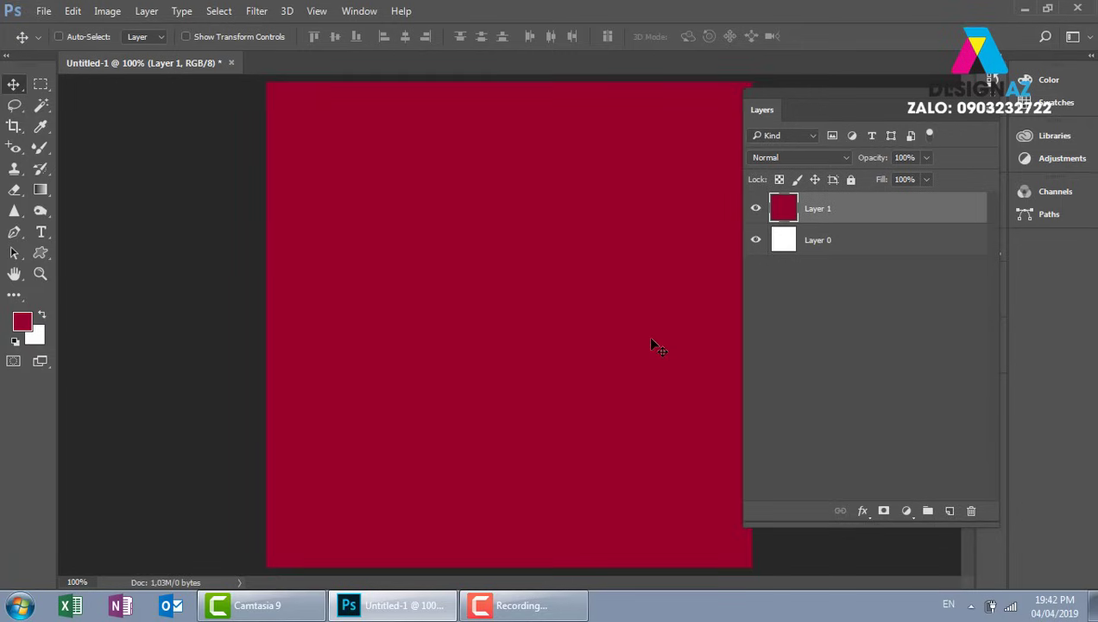
- Add a layer above the crimson one and fill it with a bright yellow chosen as the foreground color
left_click(950, 516)
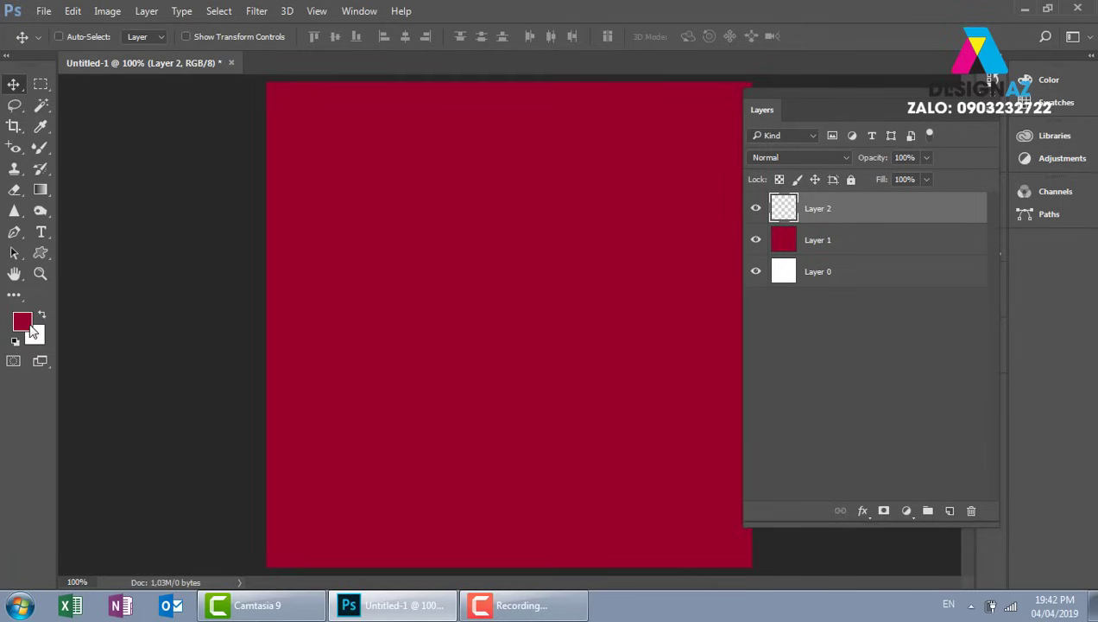
left_click(25, 325)
left_click(517, 329)
mouse_move(457, 195)
left_mouse_down()
mouse_move(472, 174)
mouse_move(520, 156)
left_mouse_up()
left_click(674, 146)
key("alt+BackSpace")
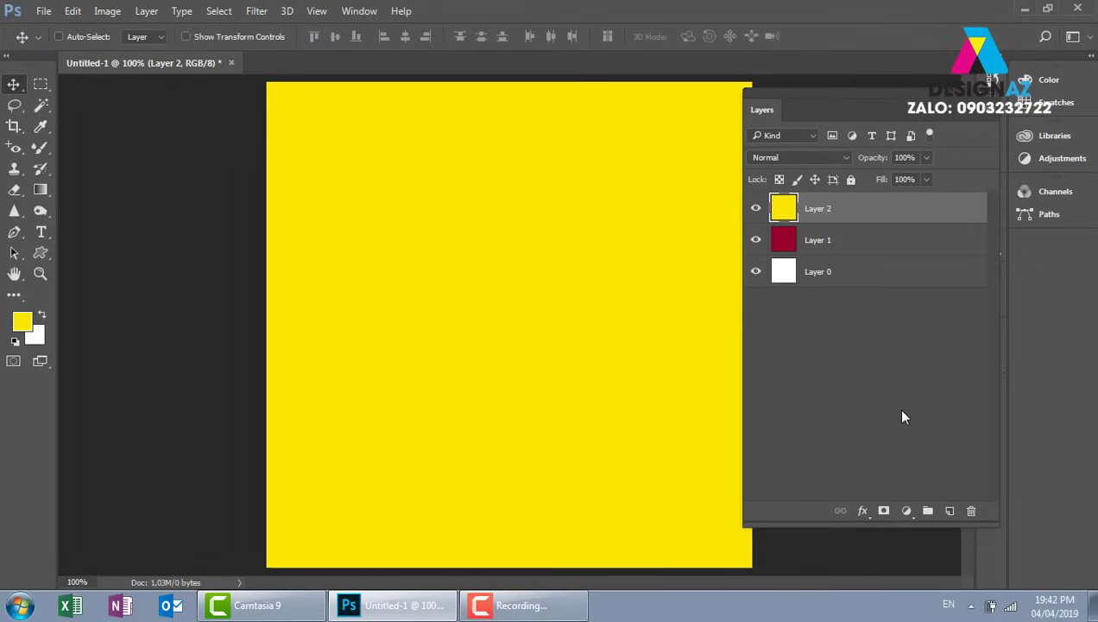
- Add a layer above the yellow one and fill it with a bright green chosen as the foreground color
left_click(949, 510)
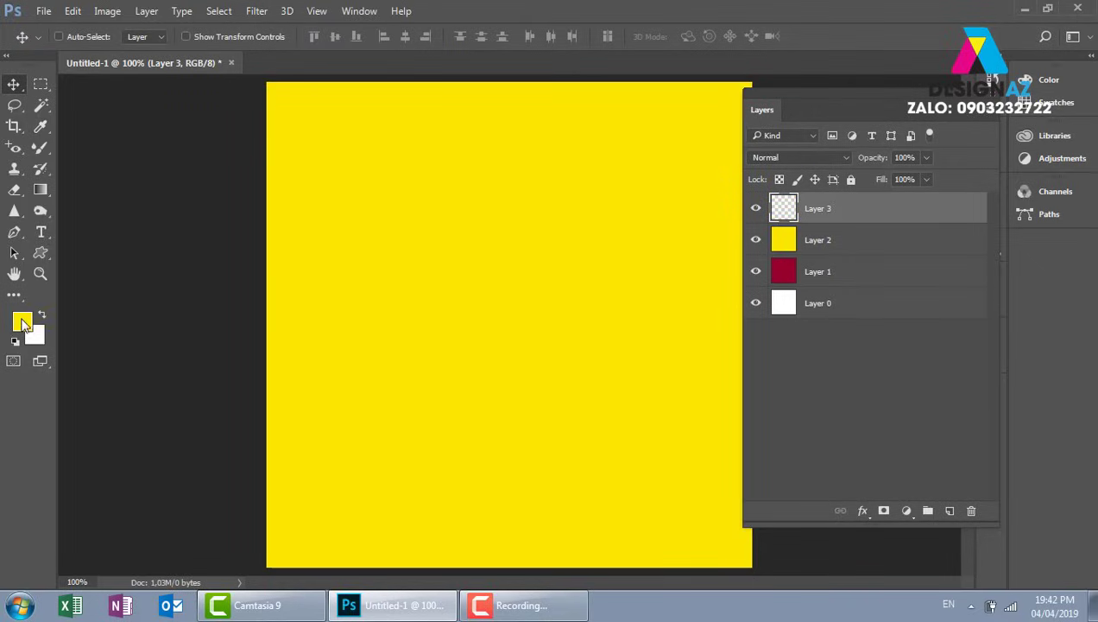
left_click(22, 321)
left_click(508, 288)
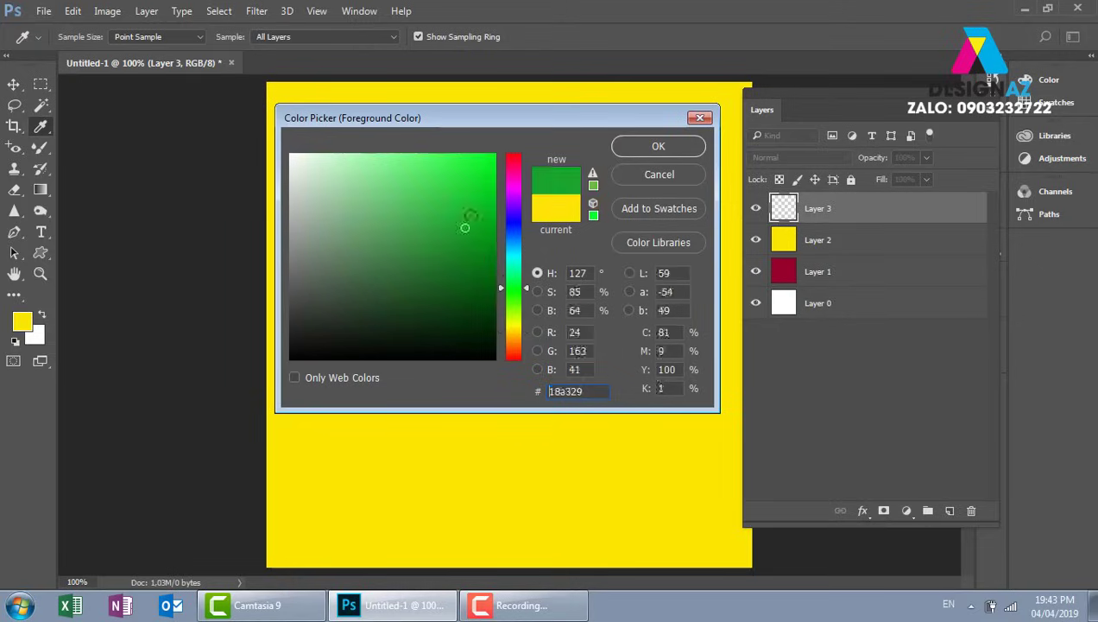
left_click(658, 146)
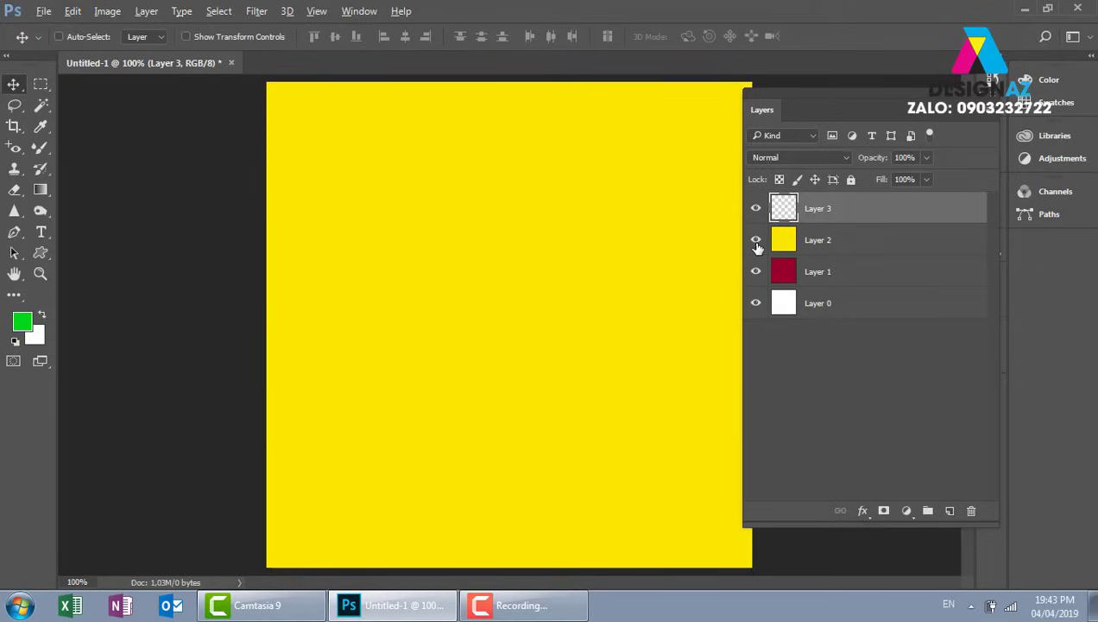
key("alt+BackSpace")
- Add a layer above the green one and fill it with a medium blue chosen as the foreground color
left_click(950, 510)
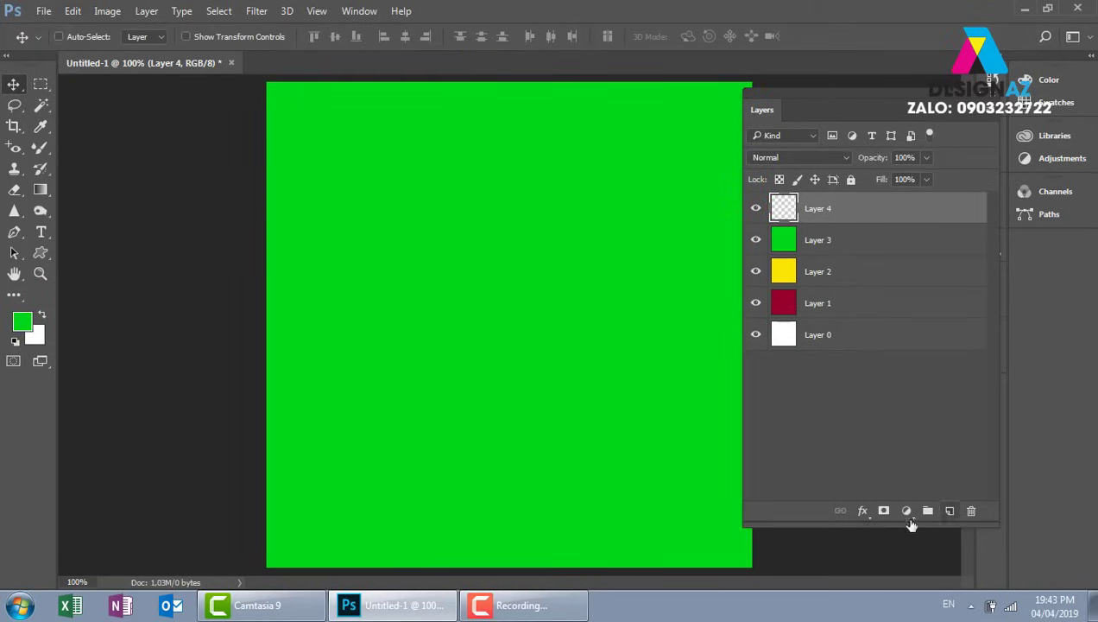
left_click(23, 328)
left_click(515, 204)
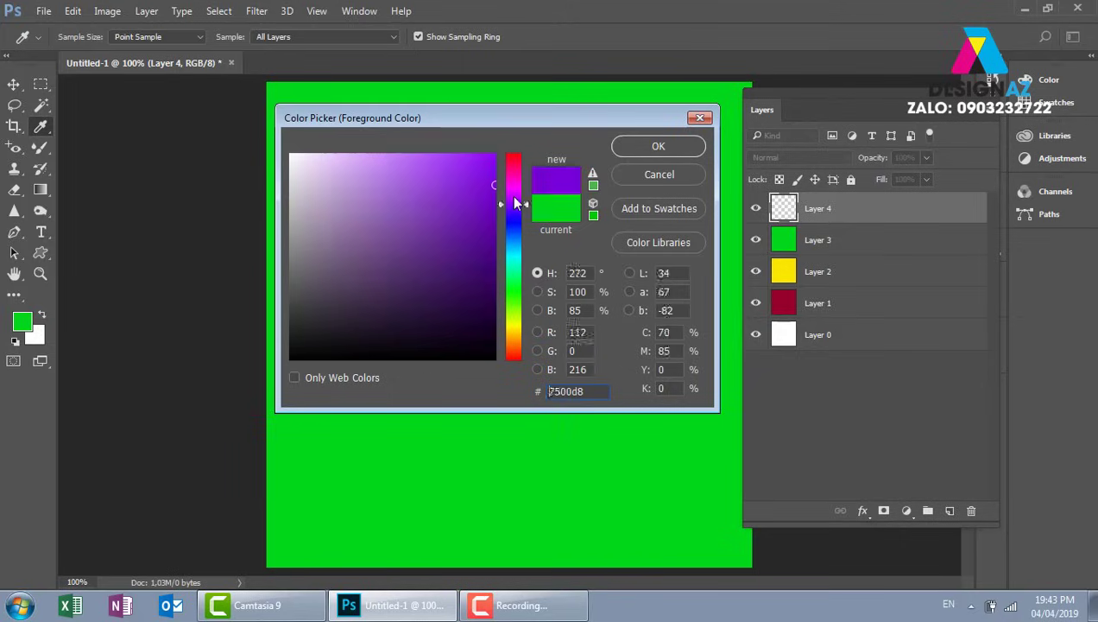
left_click_drag(514, 204, 504, 246)
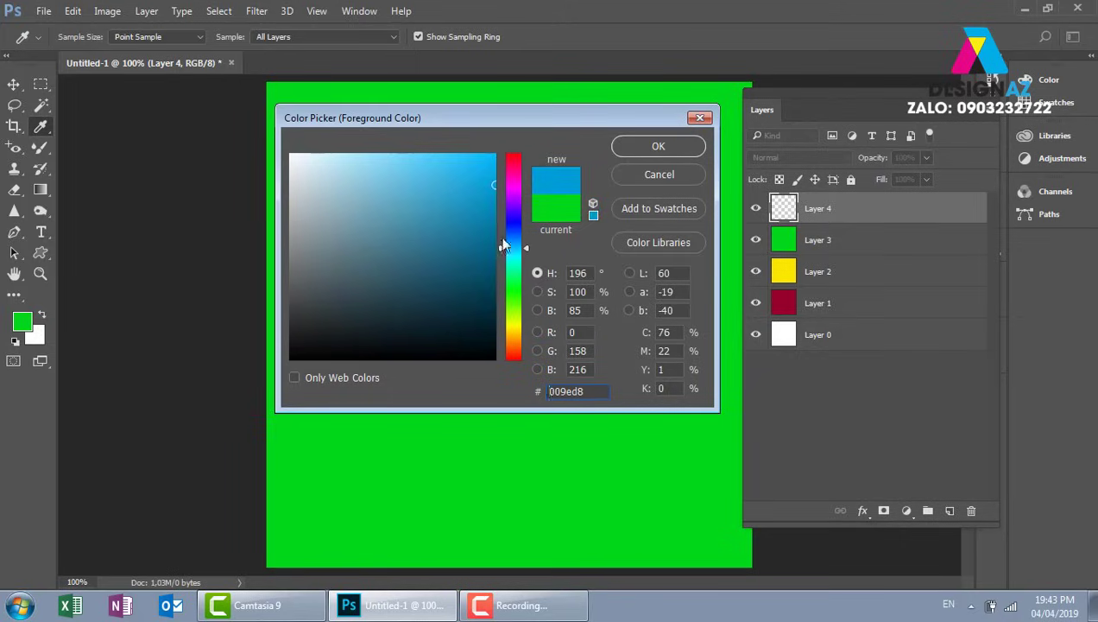
left_click(464, 205)
left_click(658, 146)
key("v")
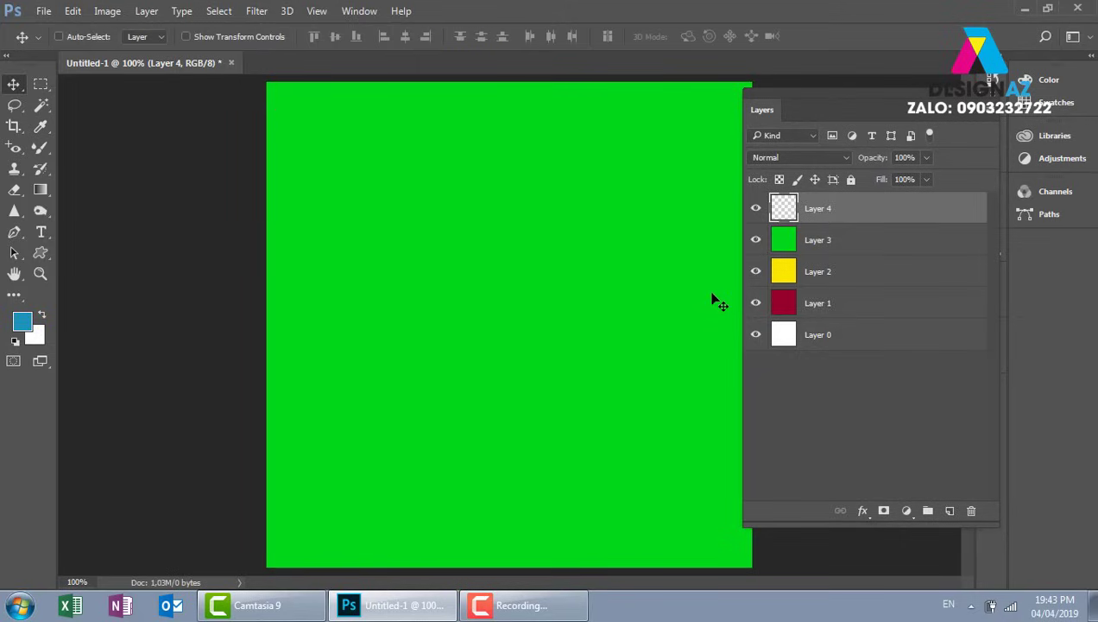
key("alt+BackSpace")
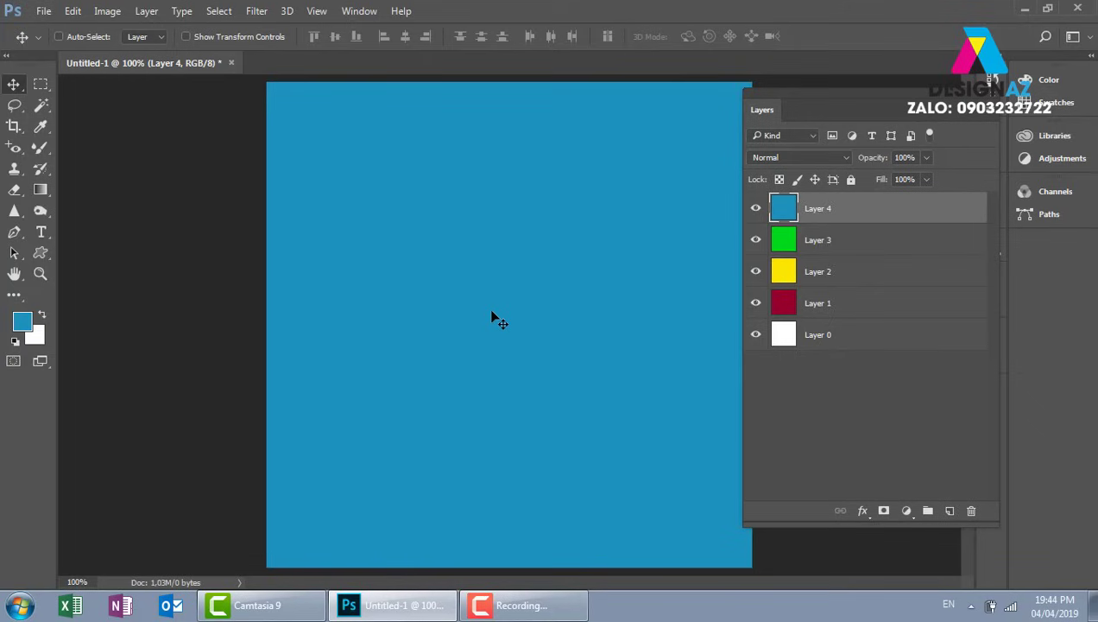
- Hide and reshow the blue layer, and load its outline as a selection before deselecting it
left_click(757, 209)
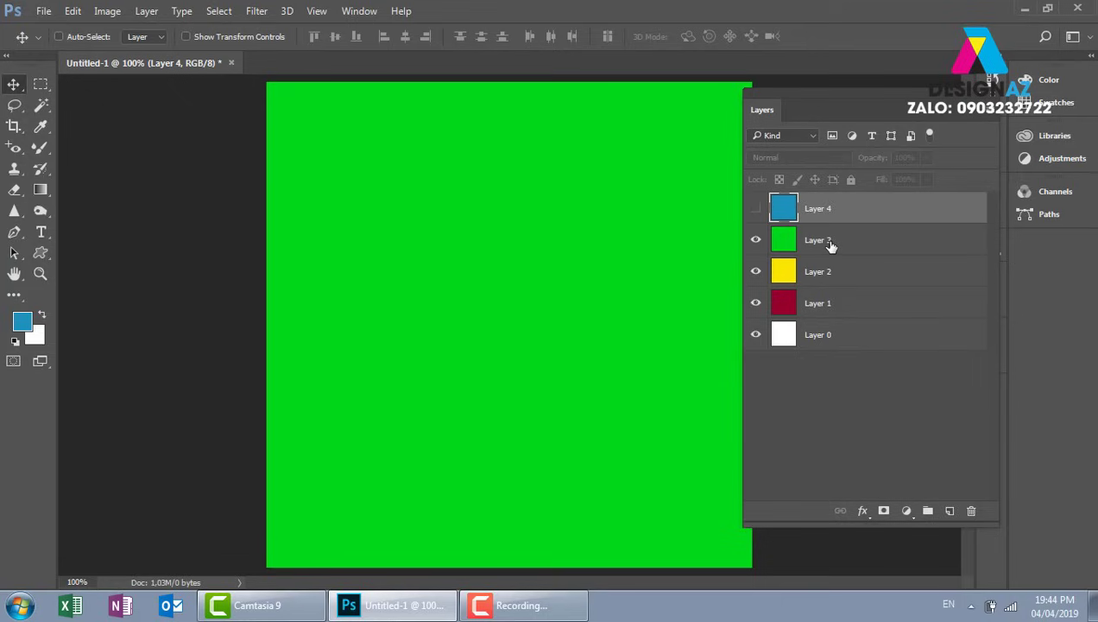
left_click(757, 209)
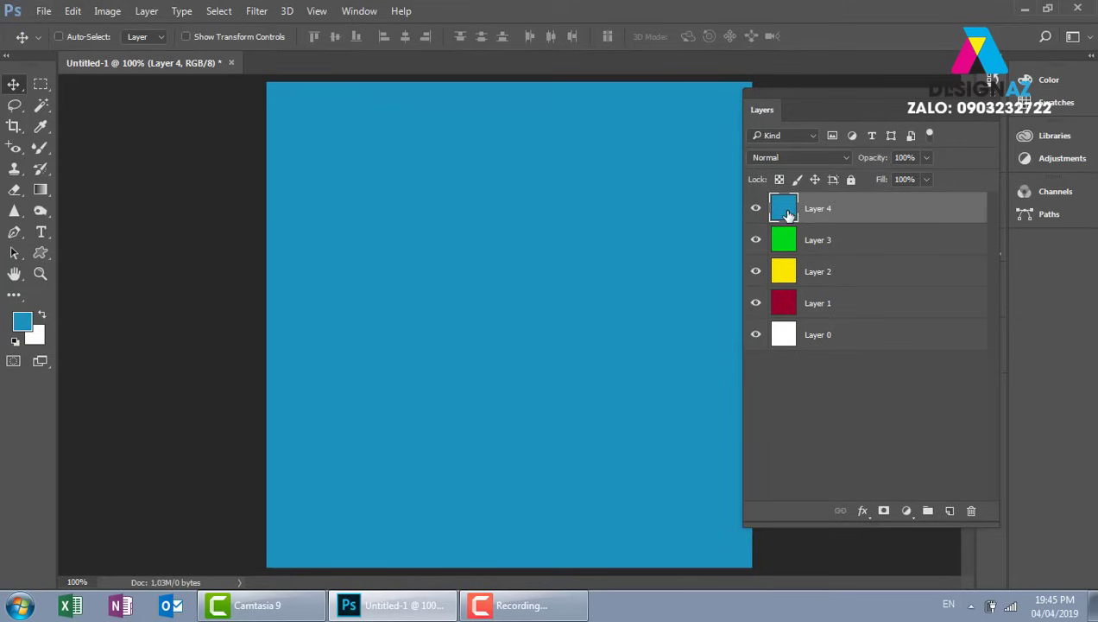
key("ctrl")
left_click(780, 208, "ctrl")
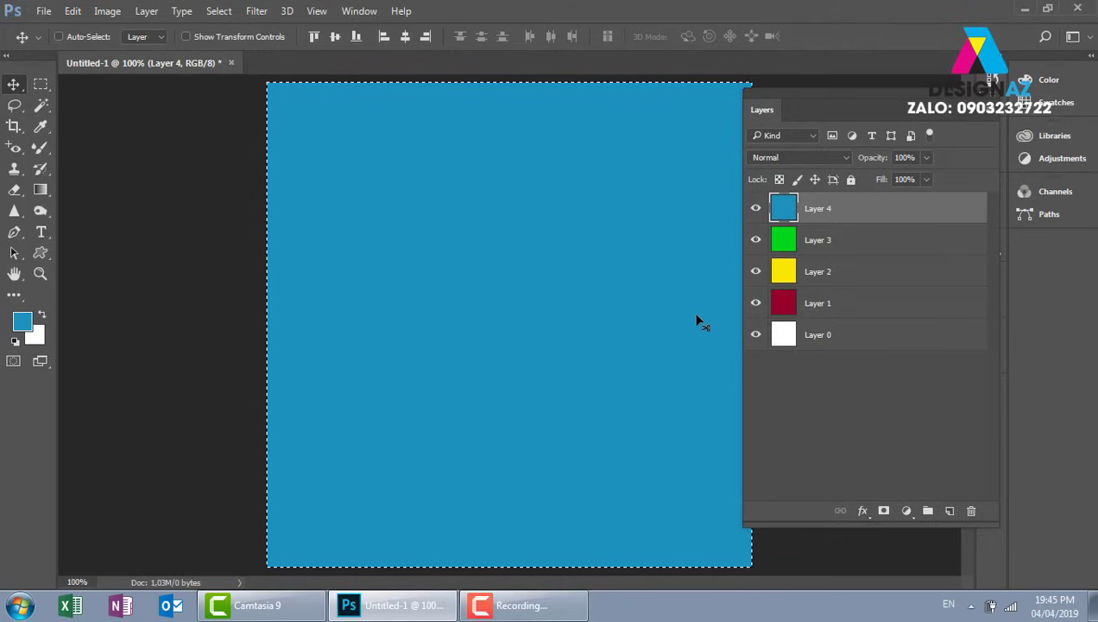
key("ctrl+d")
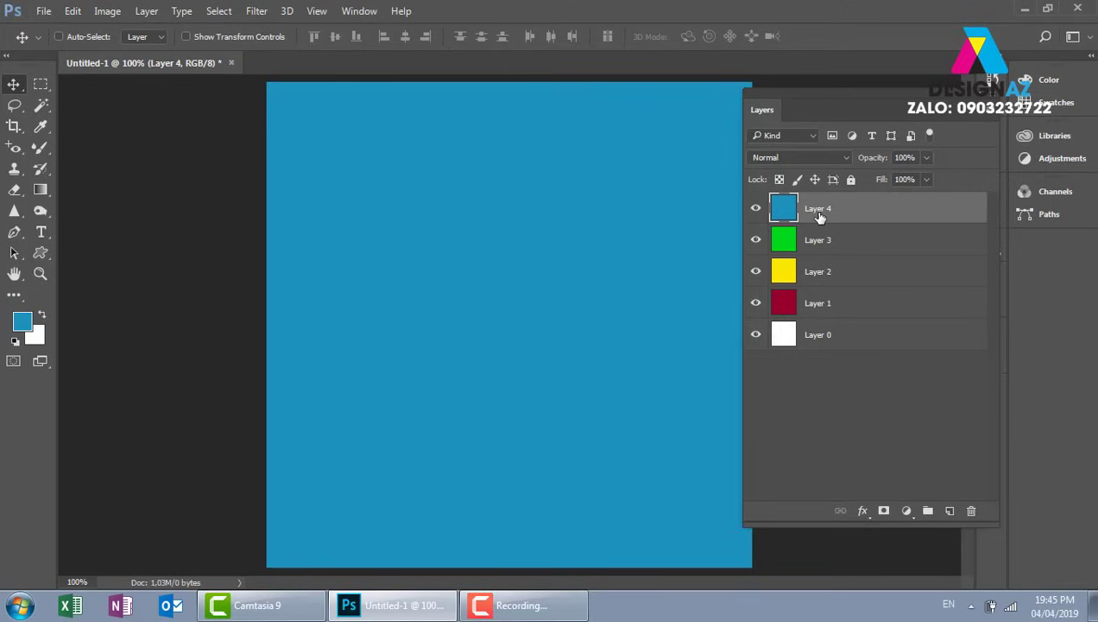
- Rename the blue layer "mau xanh" and the yellow layer "mau vang"
double_click(819, 215)
key("BackSpace")
type("mau xanh")
key("Return")
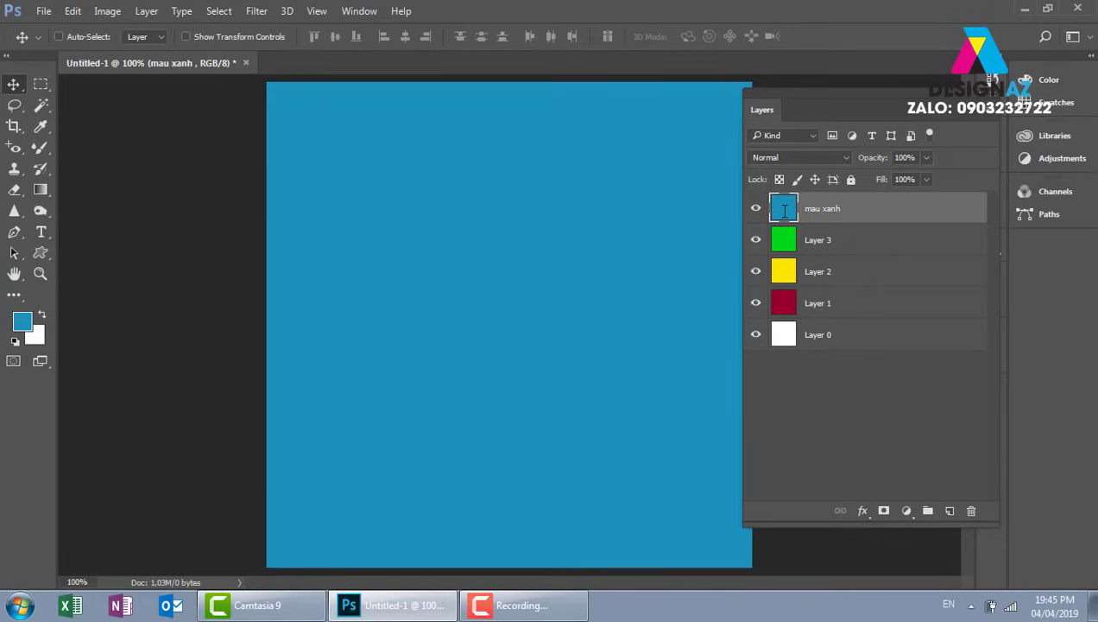
double_click(821, 274)
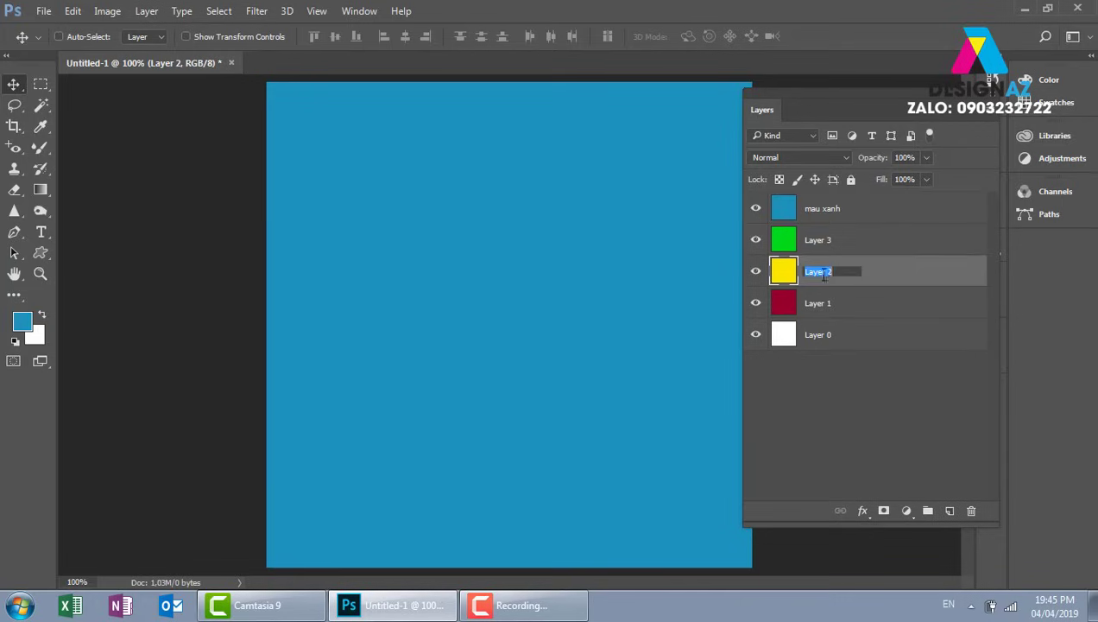
type("mau vang")
key("Return")
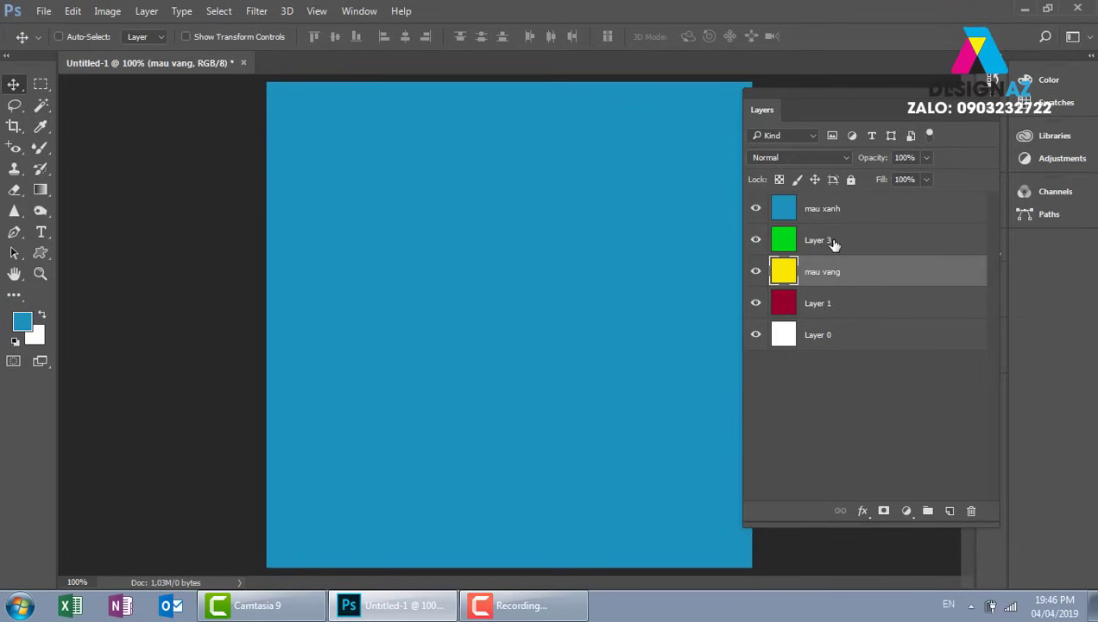
- Select the mau xanh layer and turn its visibility off and back on
left_click(893, 215)
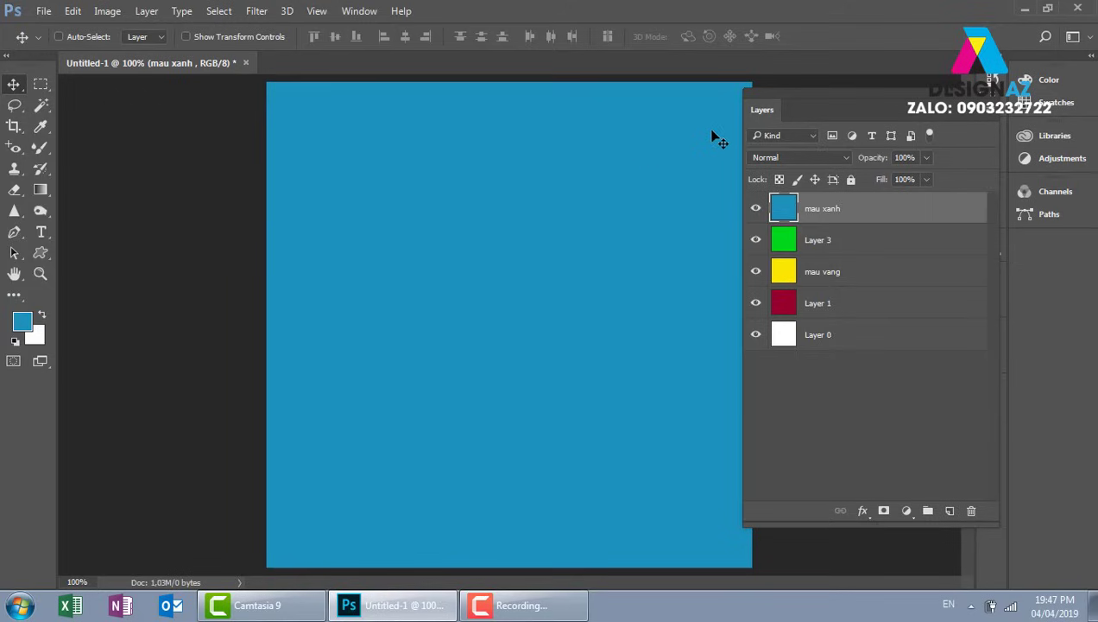
left_click(756, 210)
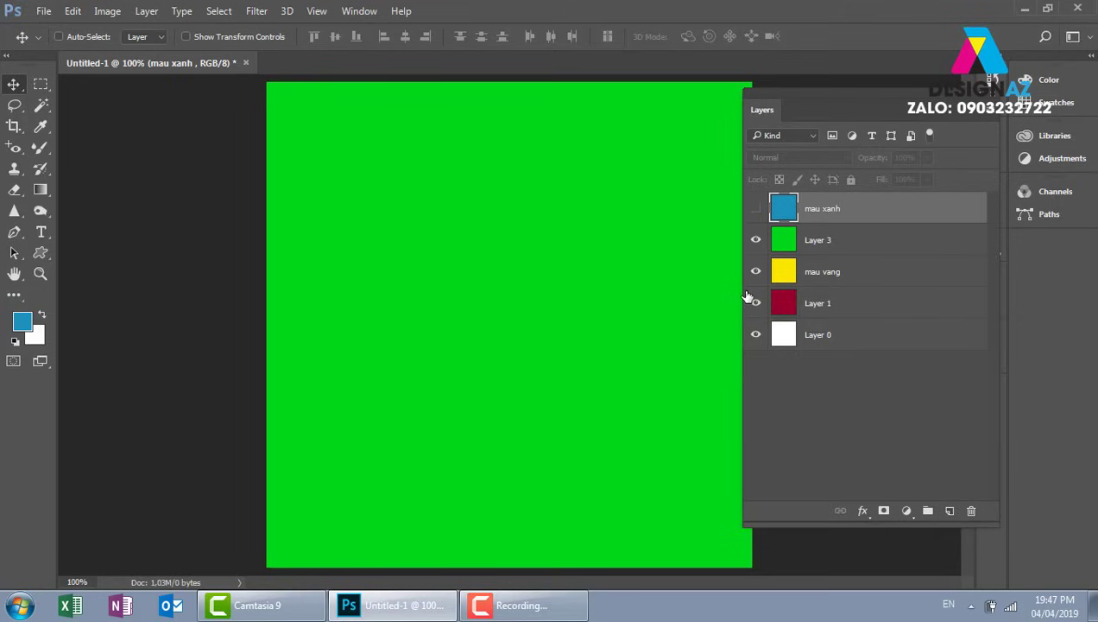
left_click(756, 208)
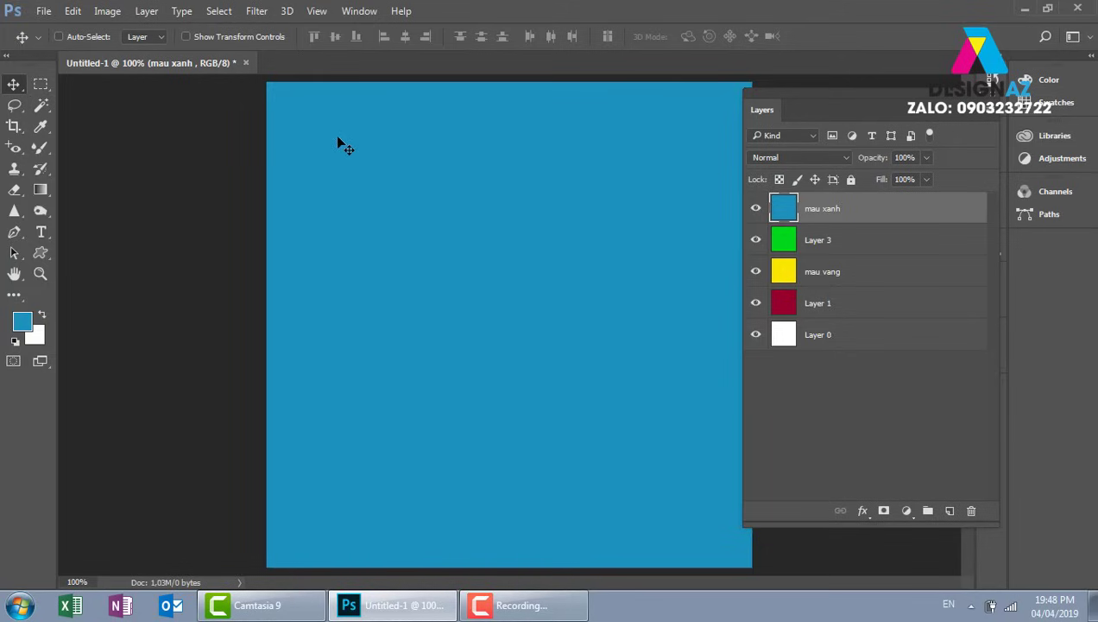
- Move the mau xanh layer toward the canvas's lower-right corner, uncovering green along the upper and left edges
left_click_drag(338, 138, 555, 306)
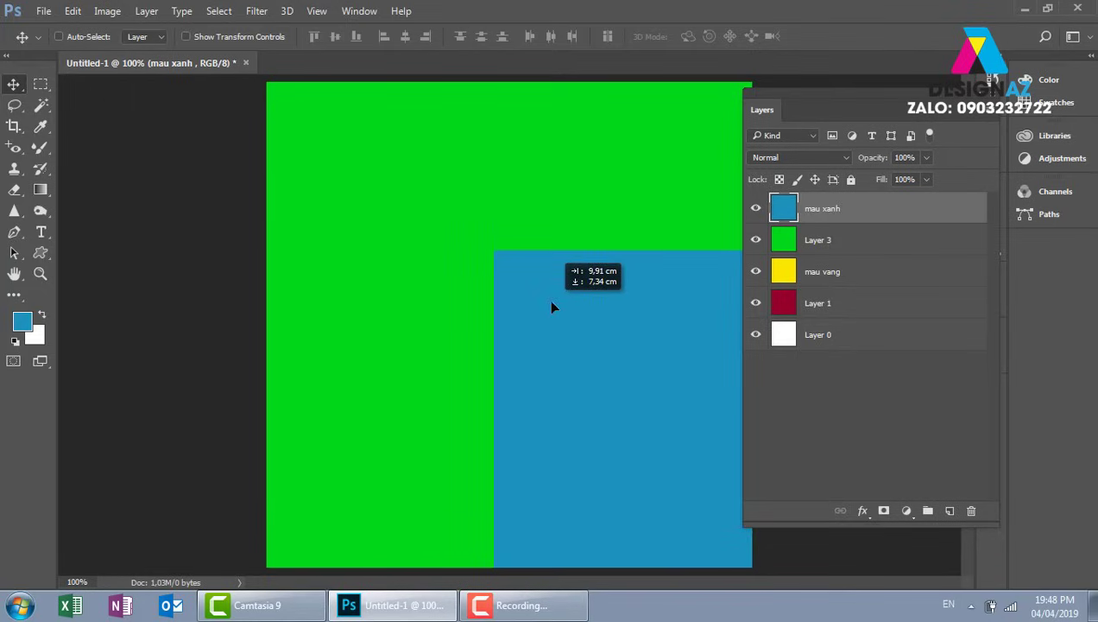
left_click_drag(593, 339, 549, 278)
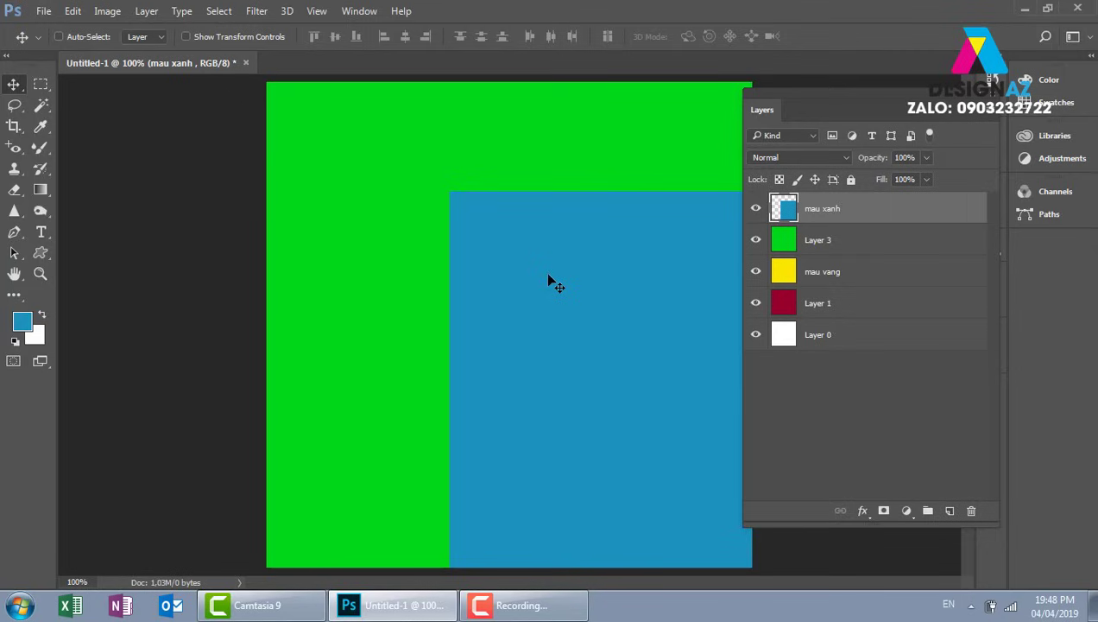
left_click(550, 320)
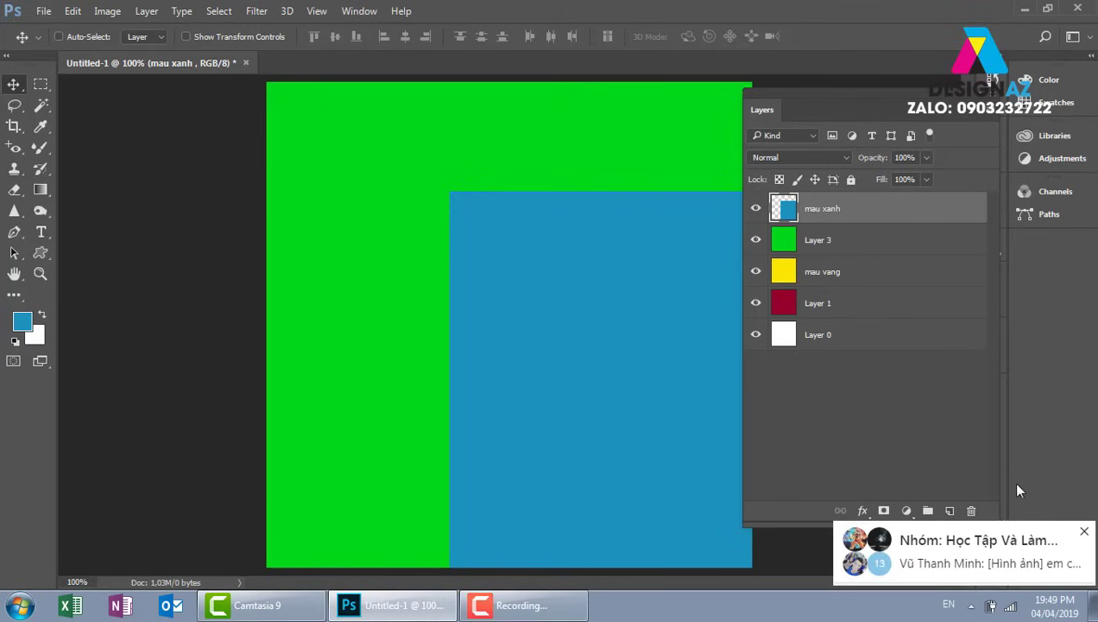
- Dismiss the Zalo chat notifications and return from the chat window to Photoshop
left_click(1085, 529)
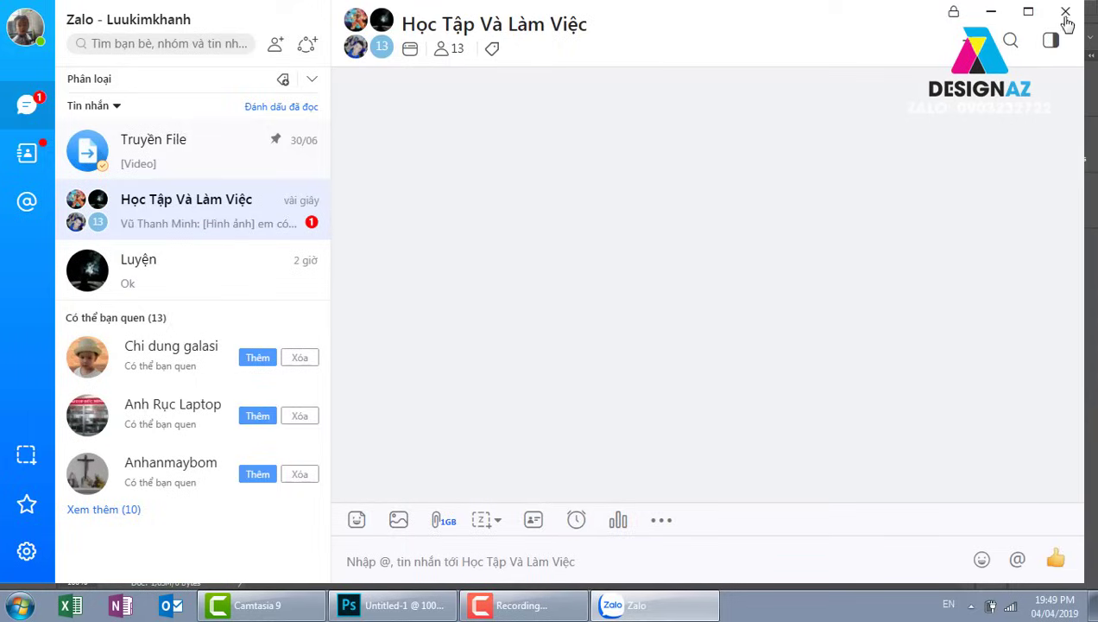
left_click(1065, 12)
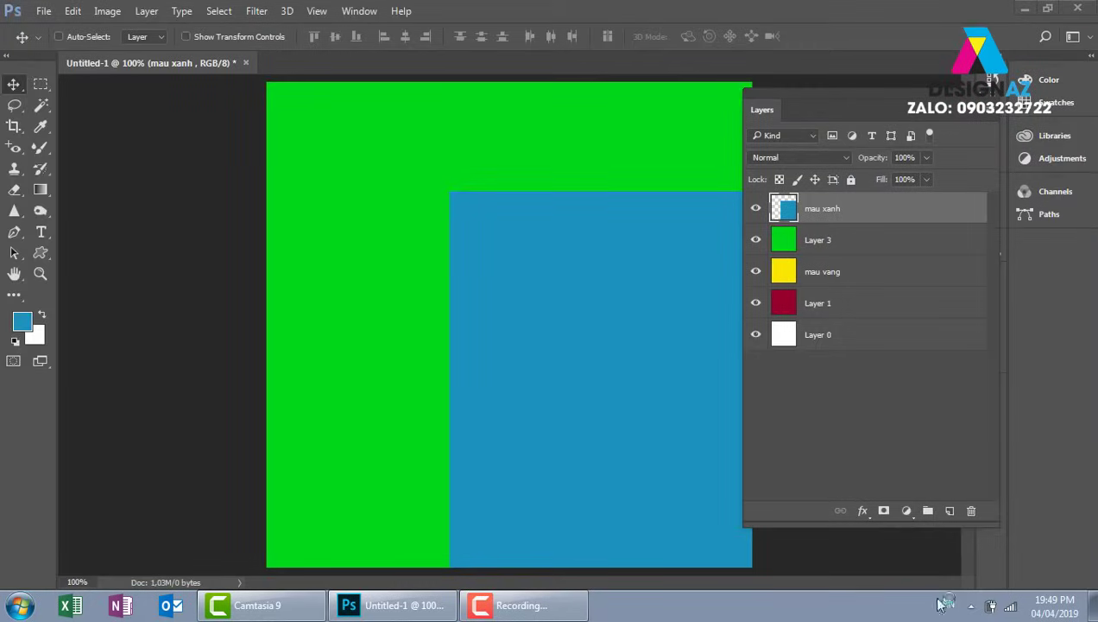
left_click(1016, 611)
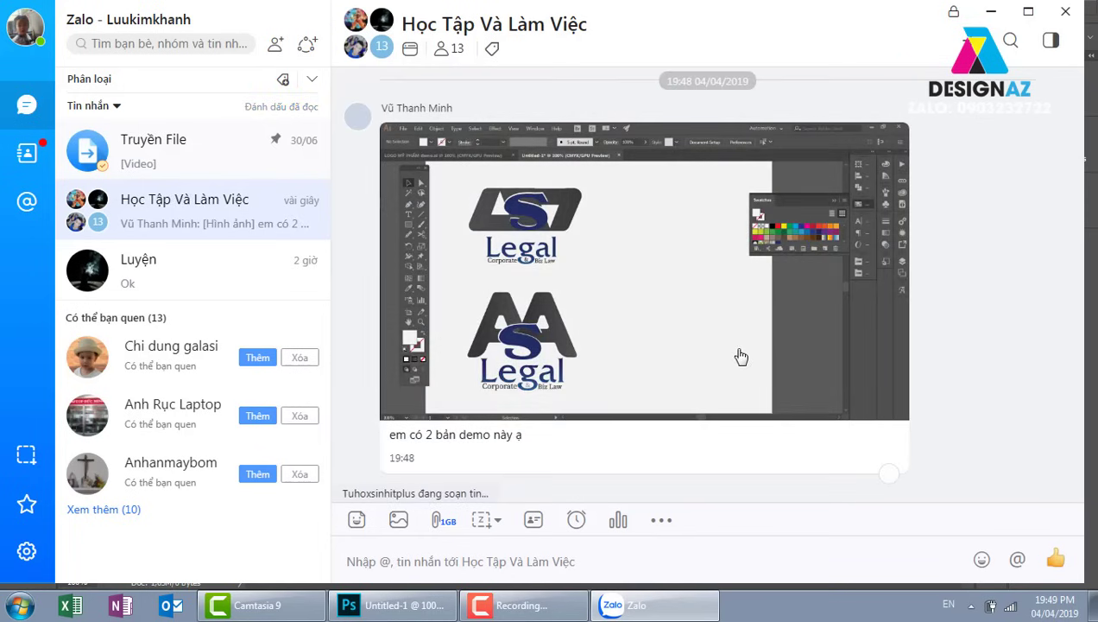
left_click(393, 605)
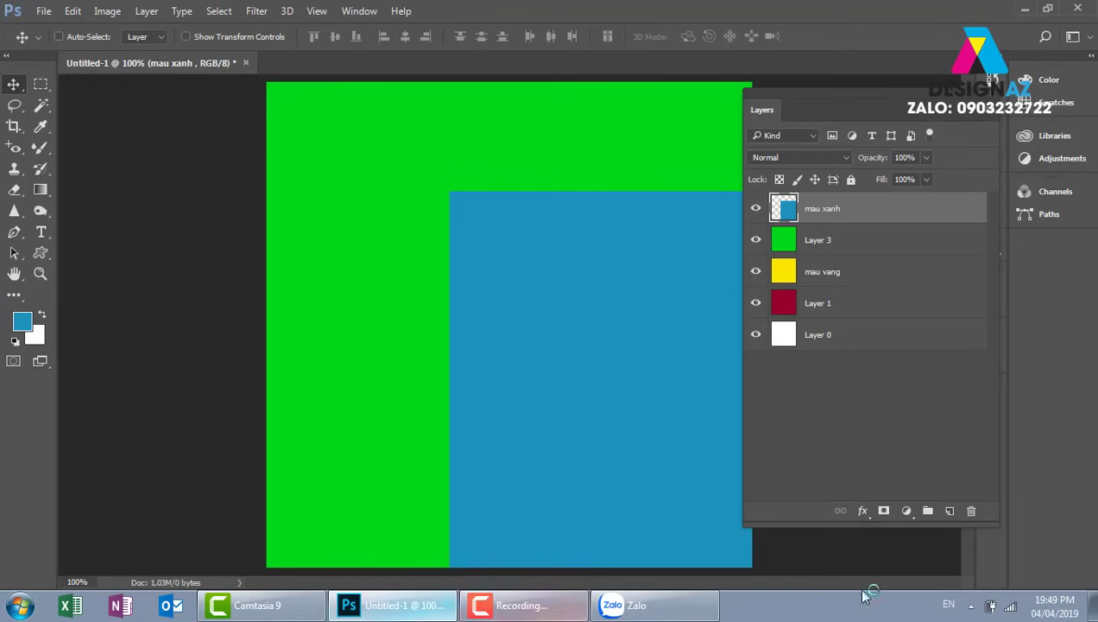
left_click(1015, 611)
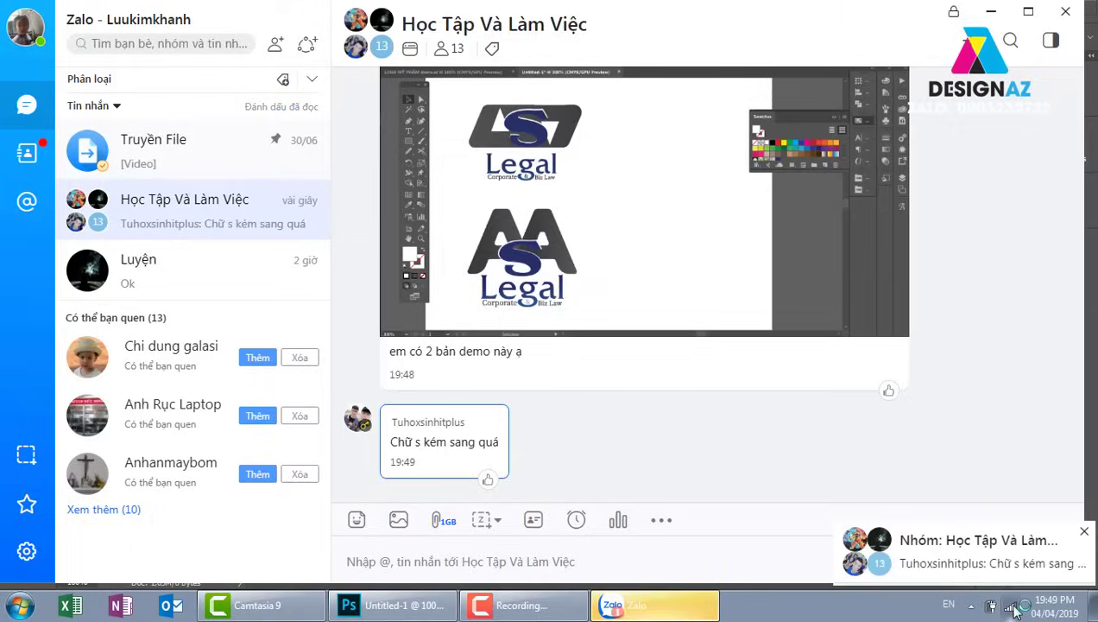
left_click(405, 610)
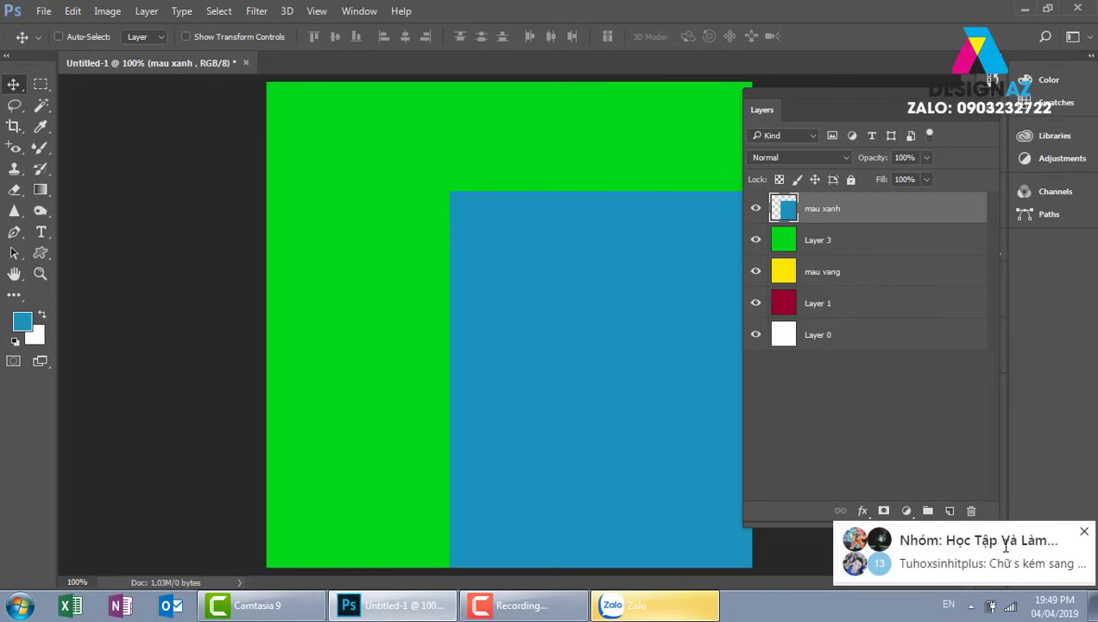
left_click(1084, 532)
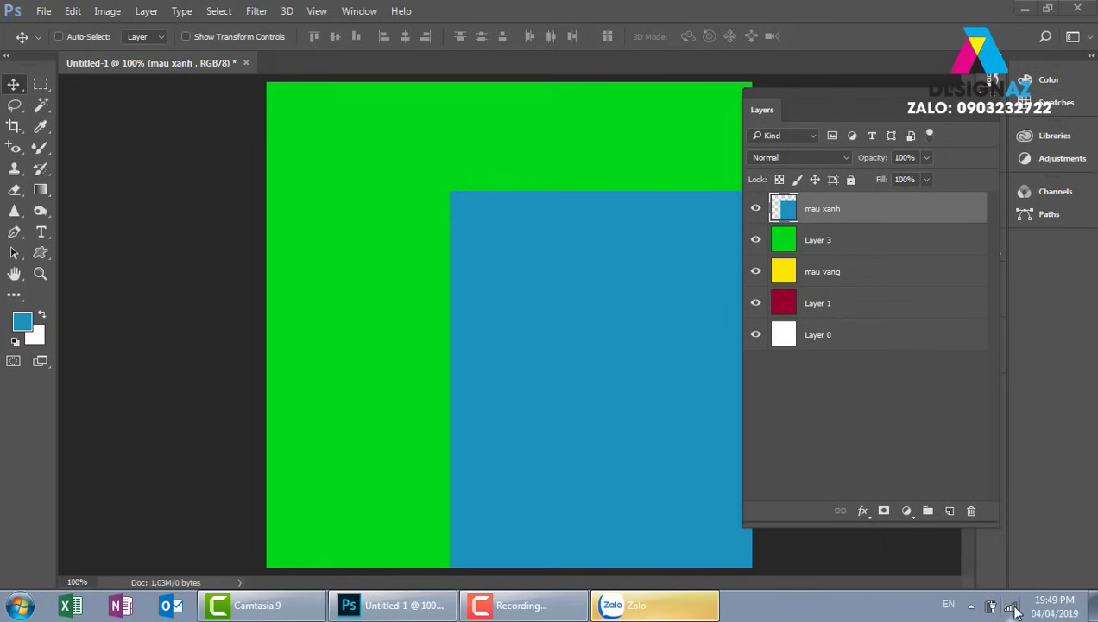
- Disconnect the computer from the ITPLUS-Lab4 wireless network and close the network list
left_click(1012, 607)
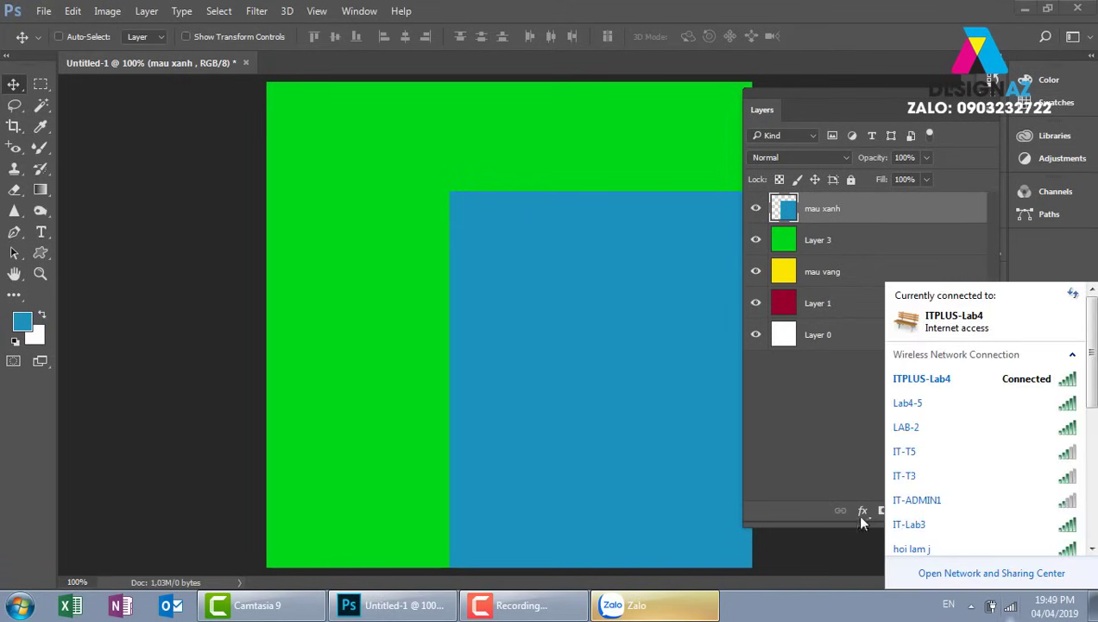
left_click(1059, 389)
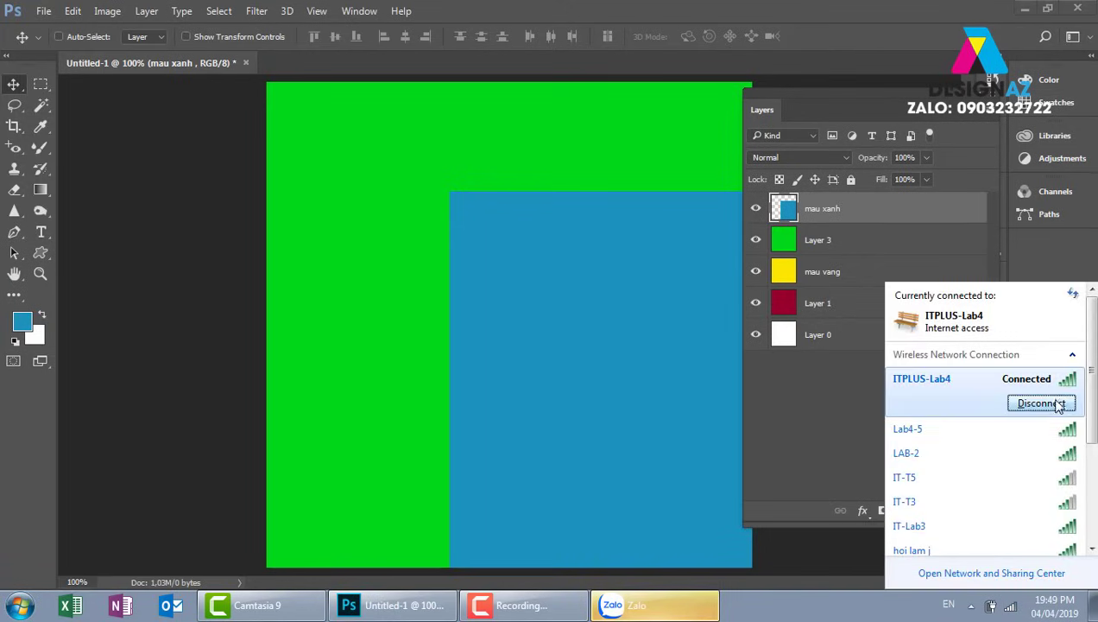
left_click(1058, 402)
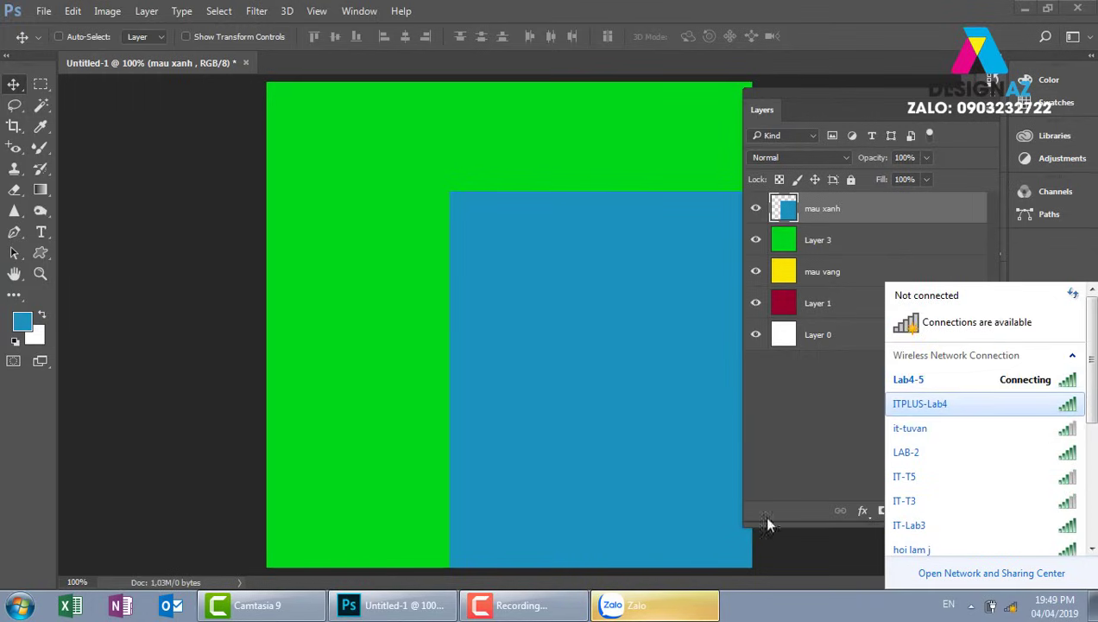
left_click(818, 544)
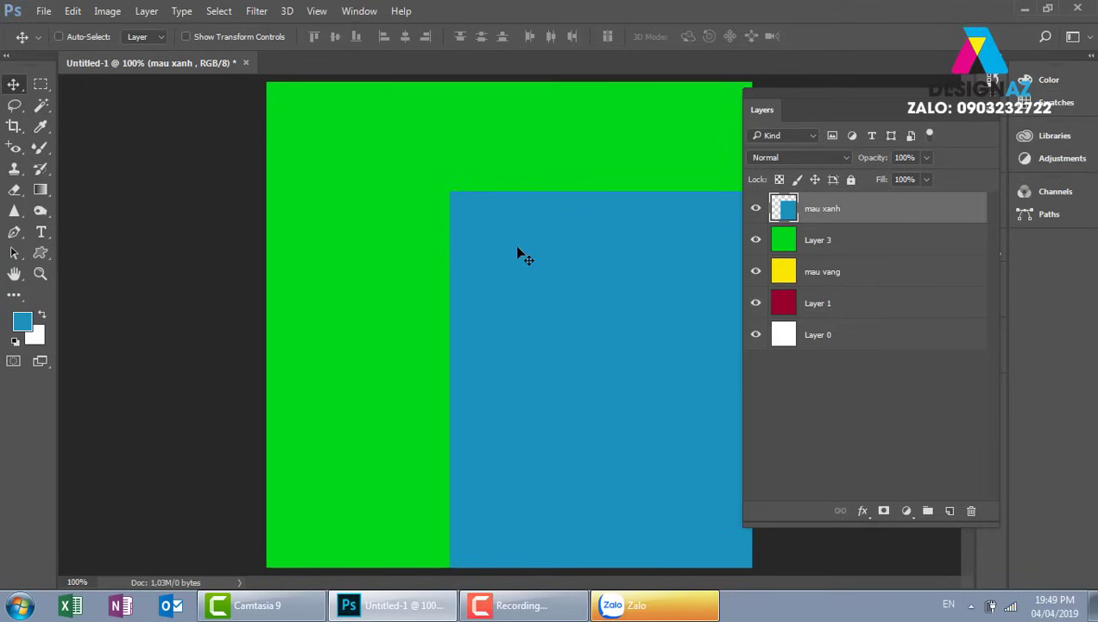
- Move the mau xanh layer slightly further down on the canvas
left_click_drag(536, 267, 569, 276)
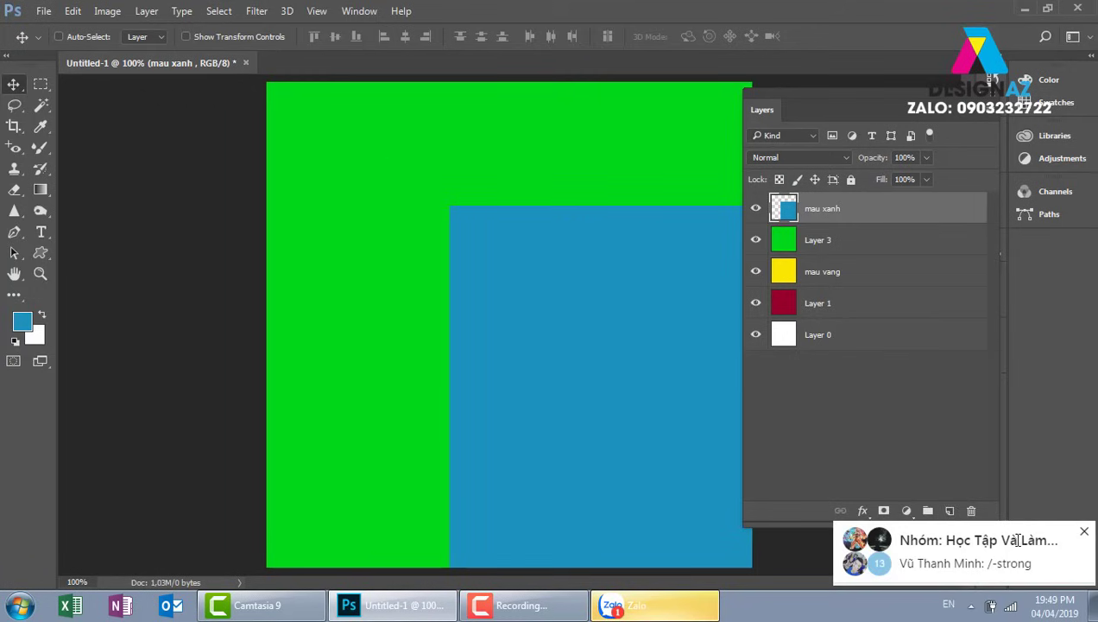
- Disconnect the computer from the Lab4-5 wireless network and close the Zalo chat window
left_click(1012, 608)
left_click(1055, 385)
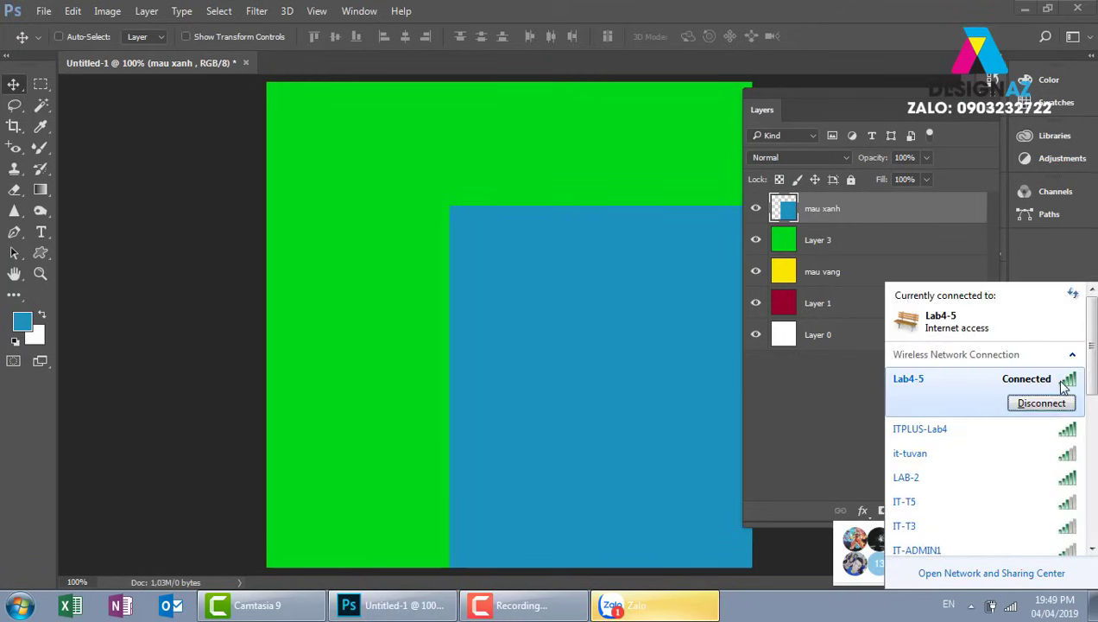
left_click(1047, 404)
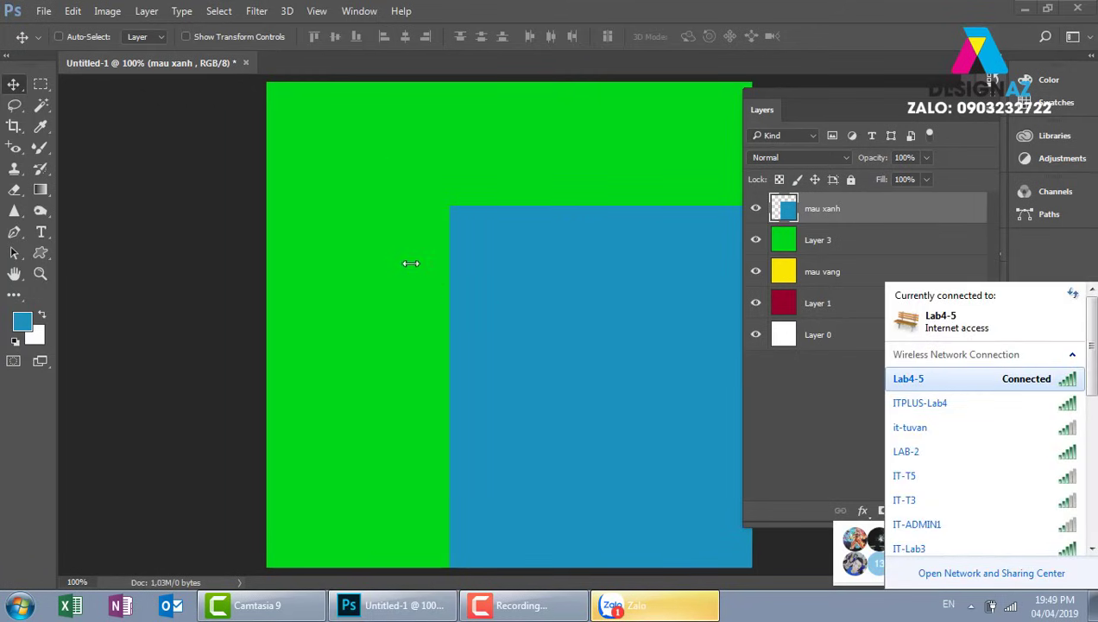
left_click(200, 271)
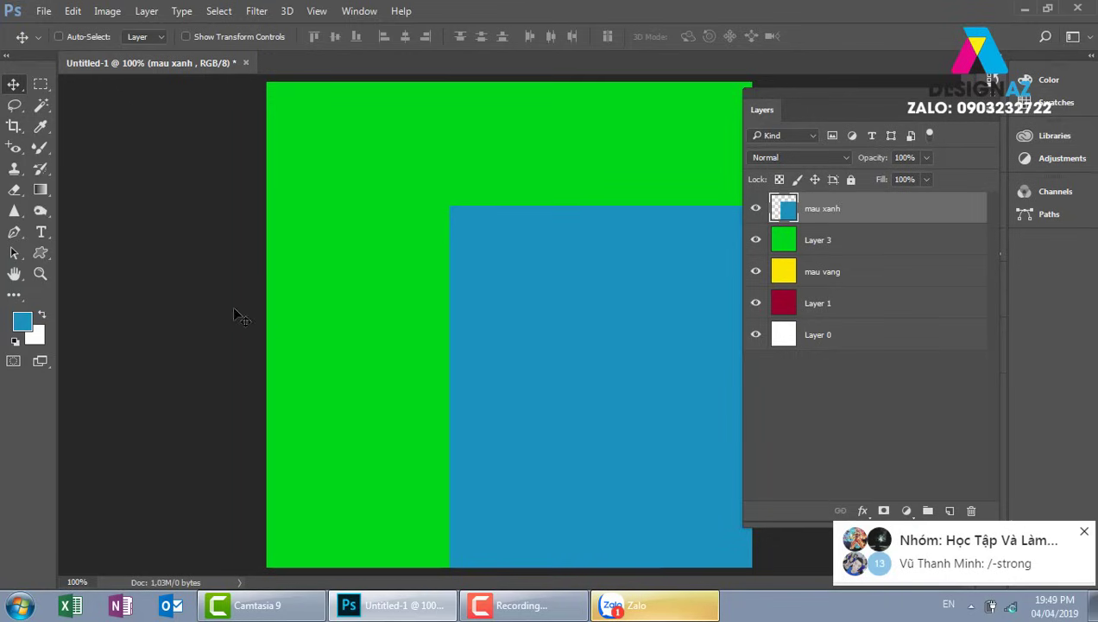
left_click(1080, 533)
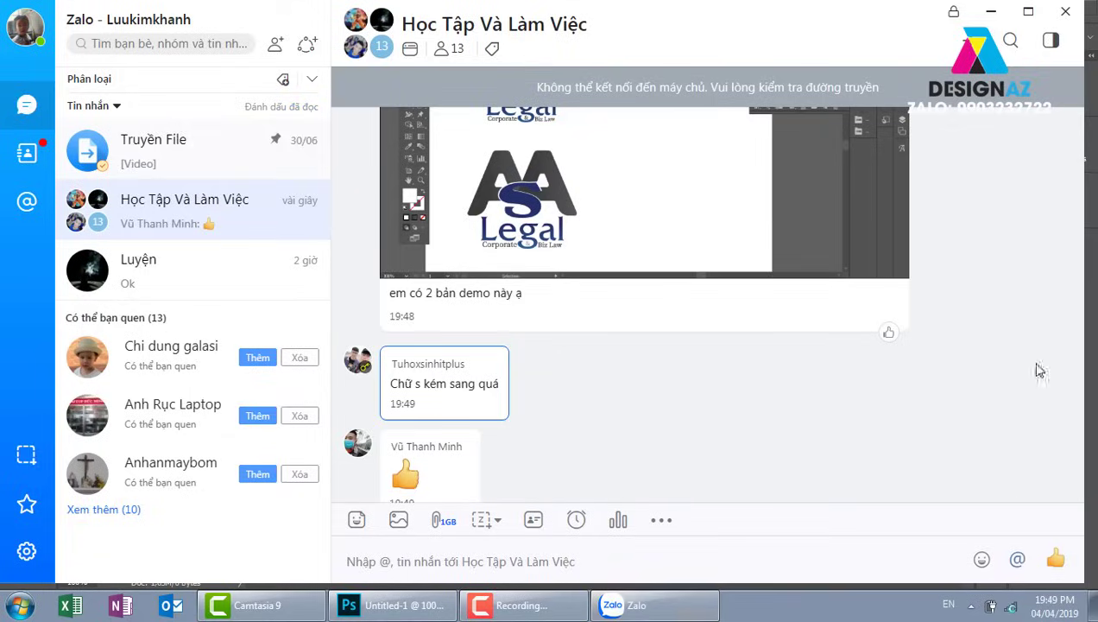
left_click(1065, 16)
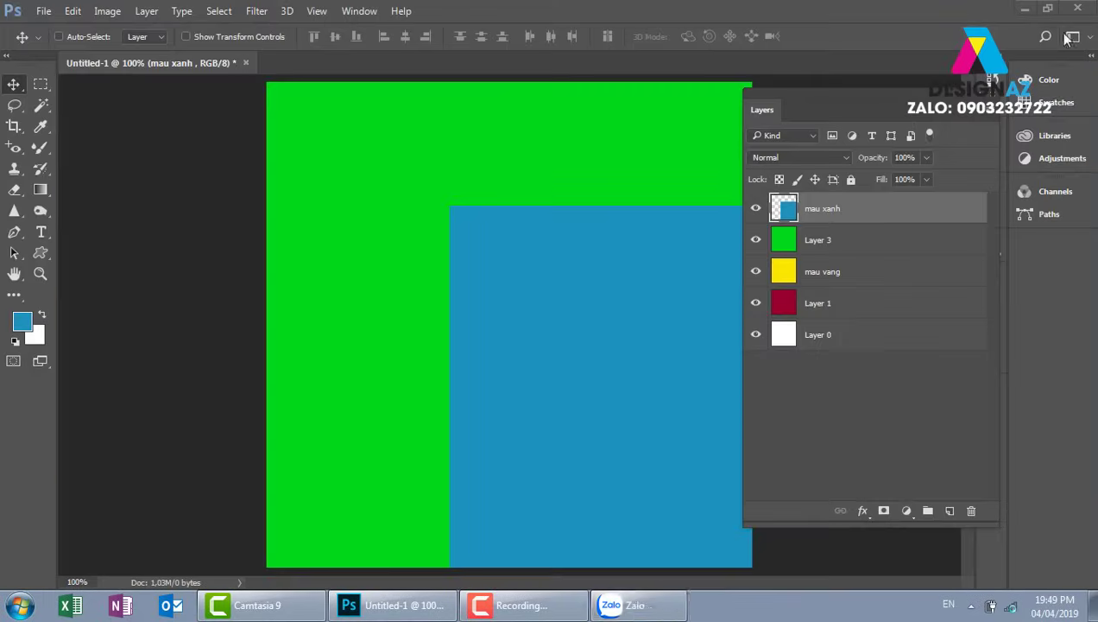
- Disconnect the computer from the it-tuvan wireless network and dismiss the network list
left_click(1012, 605)
left_click(1064, 383)
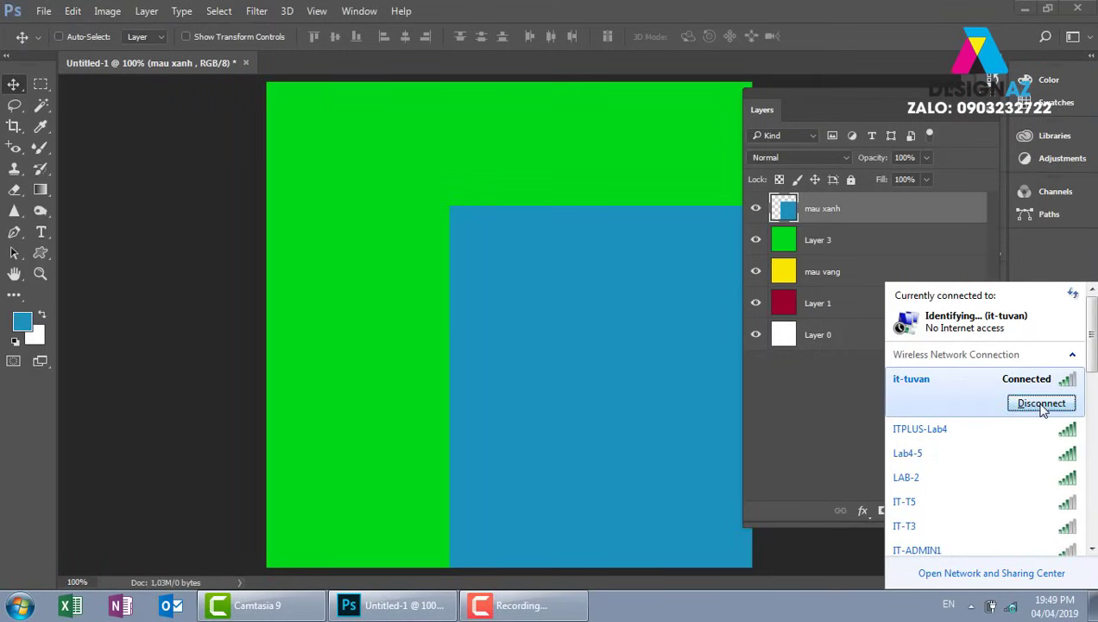
left_click(1040, 405)
left_click(226, 371)
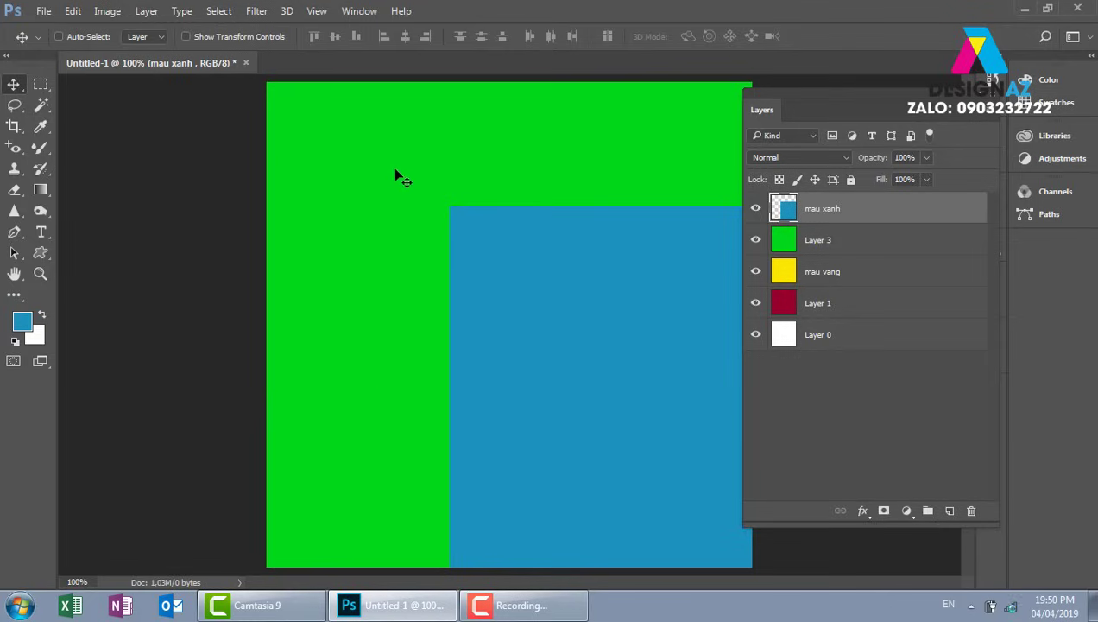
- Move the mau xanh layer around the canvas several times, leaving it further left and slightly higher over the green layer
left_click_drag(391, 192, 496, 173)
left_click_drag(578, 307, 502, 286)
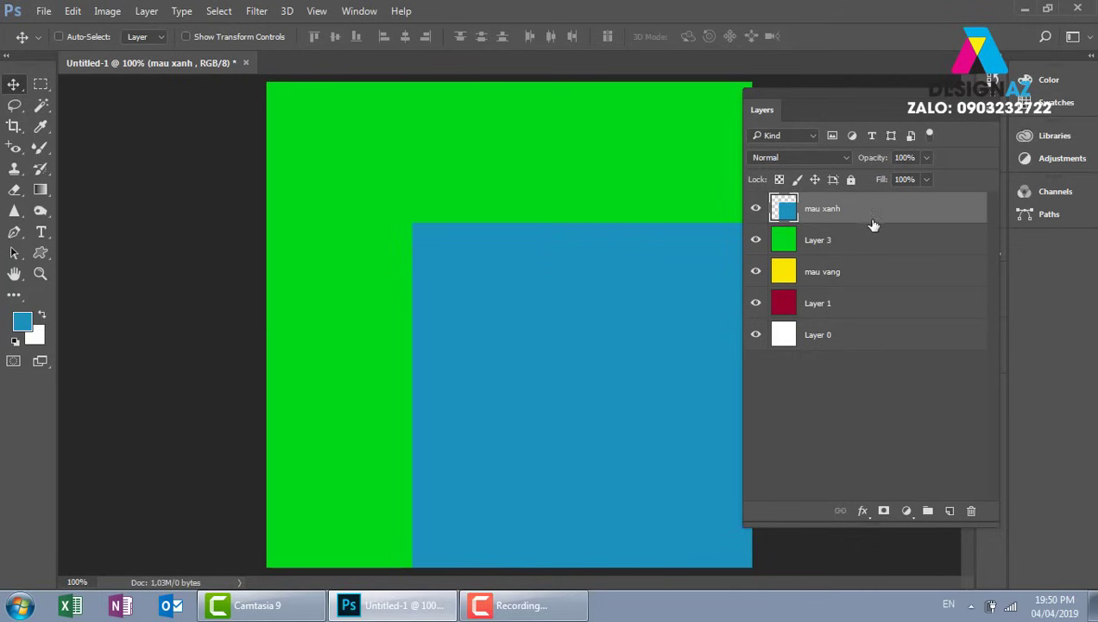
left_click_drag(318, 134, 329, 206)
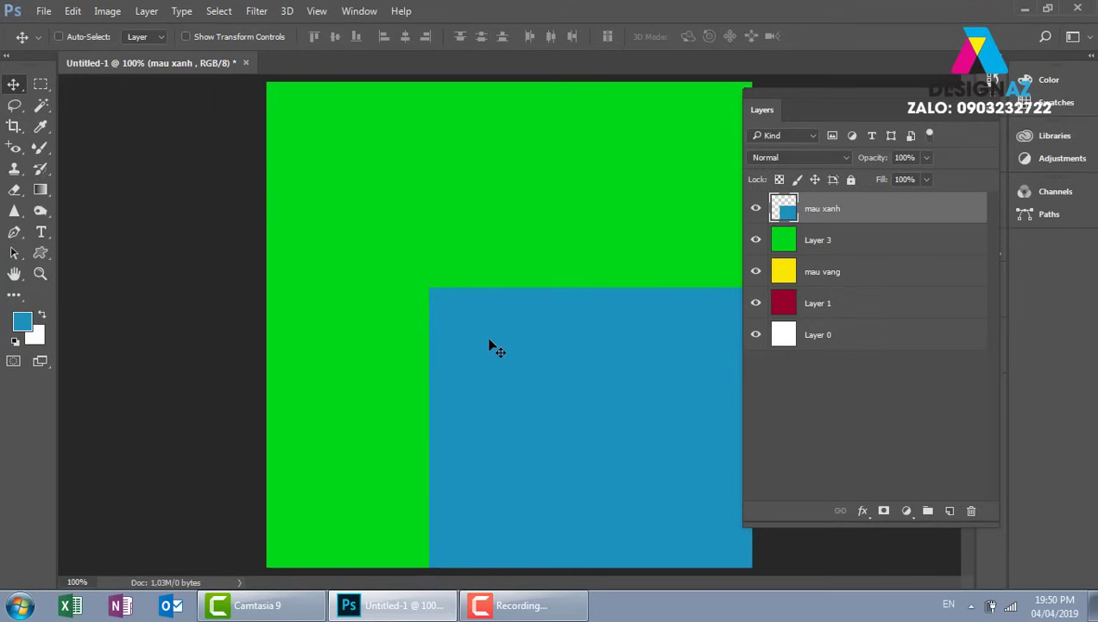
left_click_drag(463, 395, 486, 344)
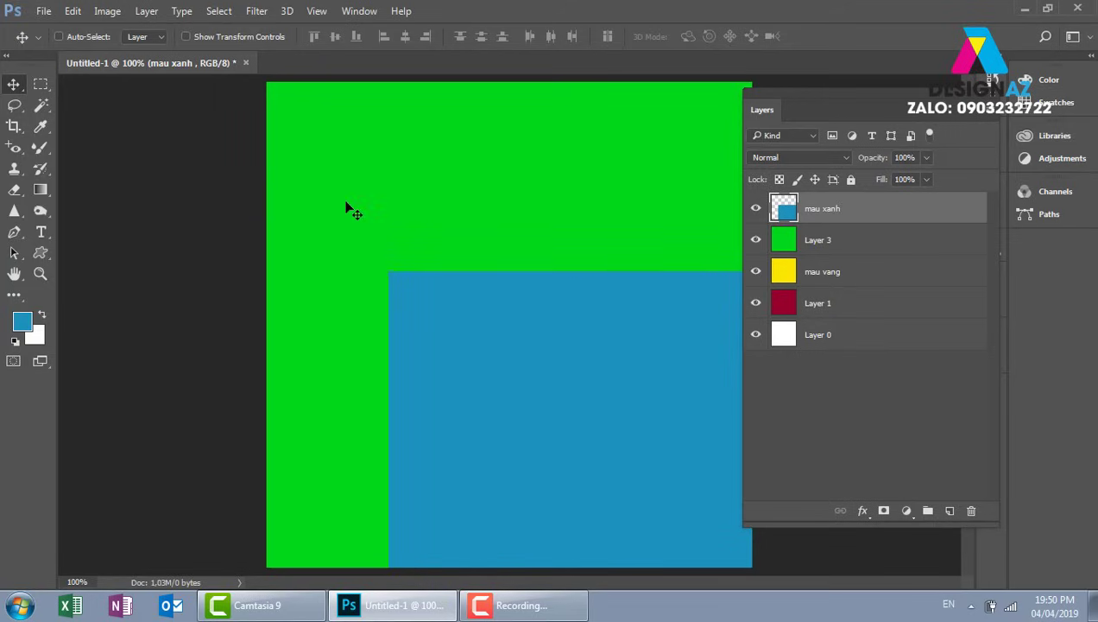
left_click_drag(347, 208, 333, 169)
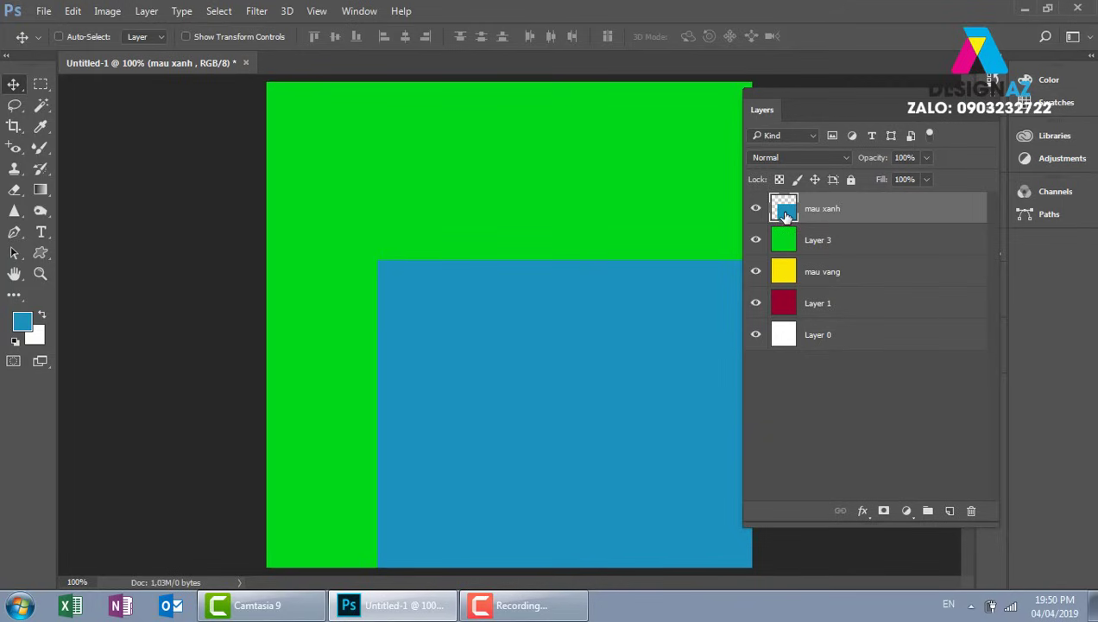
left_click_drag(547, 322, 580, 274)
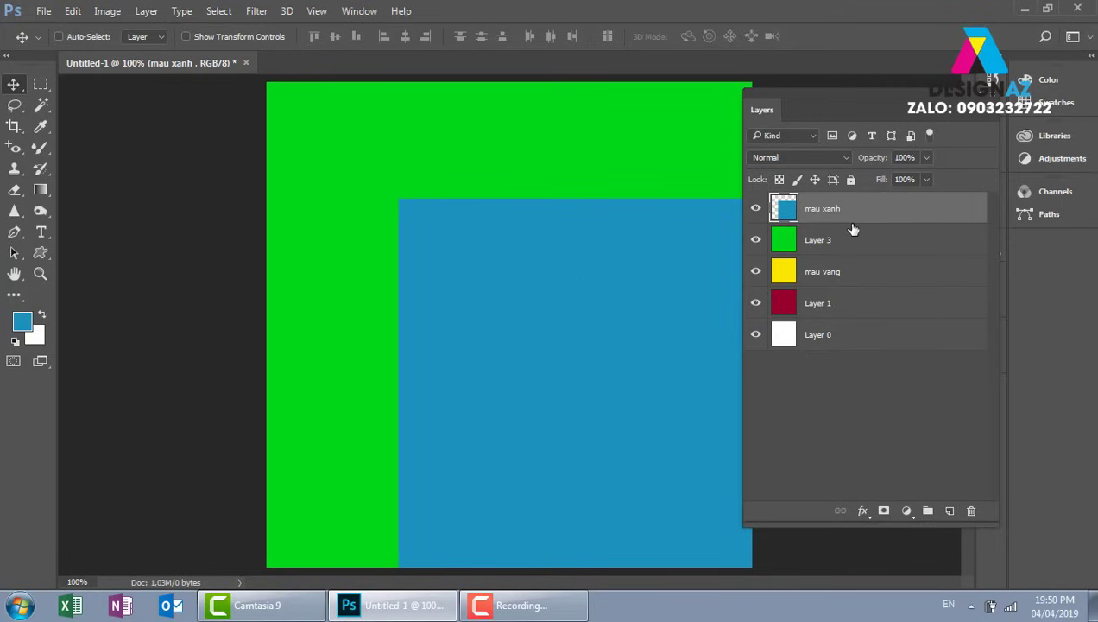
- Select Layer 3, mau vang and Layer 1 in turn and shift each one right and down on the canvas
left_click(871, 243)
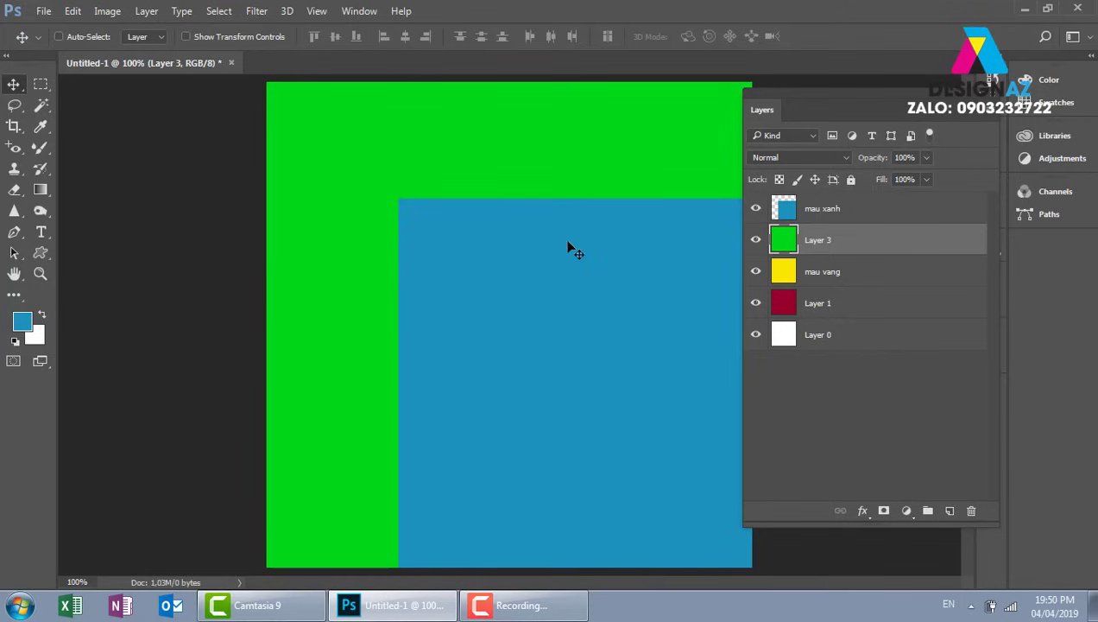
left_click_drag(366, 180, 571, 195)
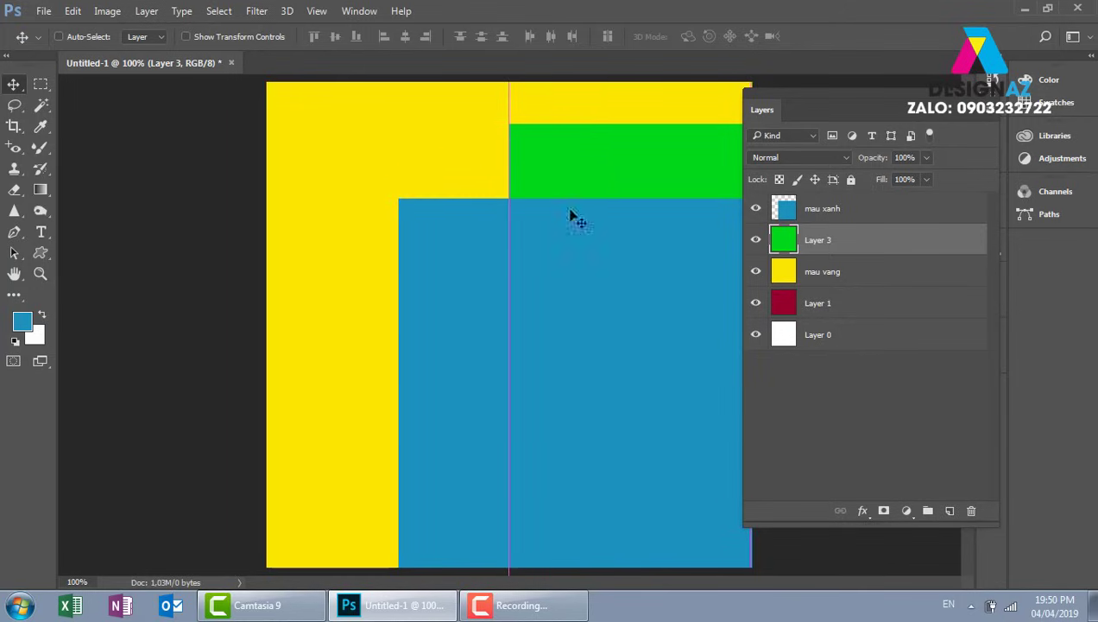
left_click(906, 276)
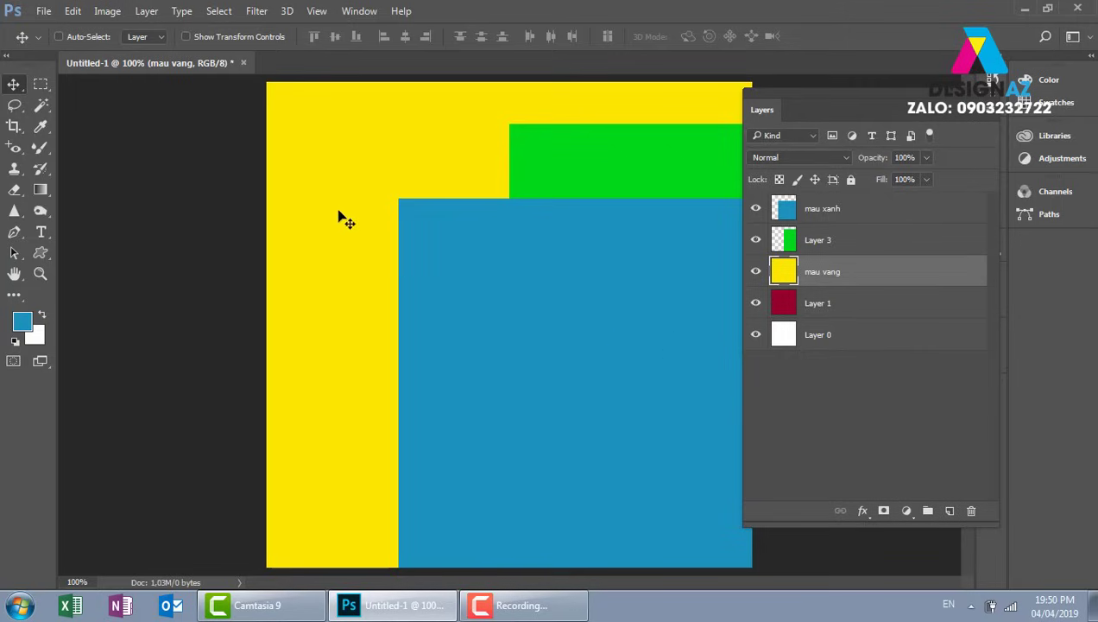
left_click_drag(330, 149, 372, 337)
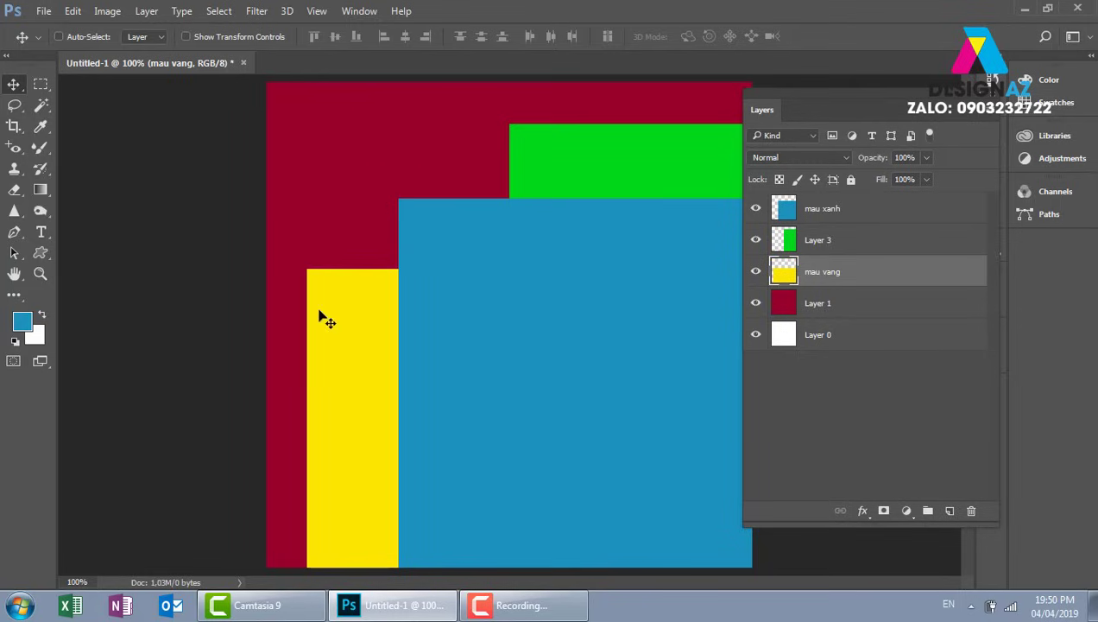
left_click_drag(339, 339, 340, 354)
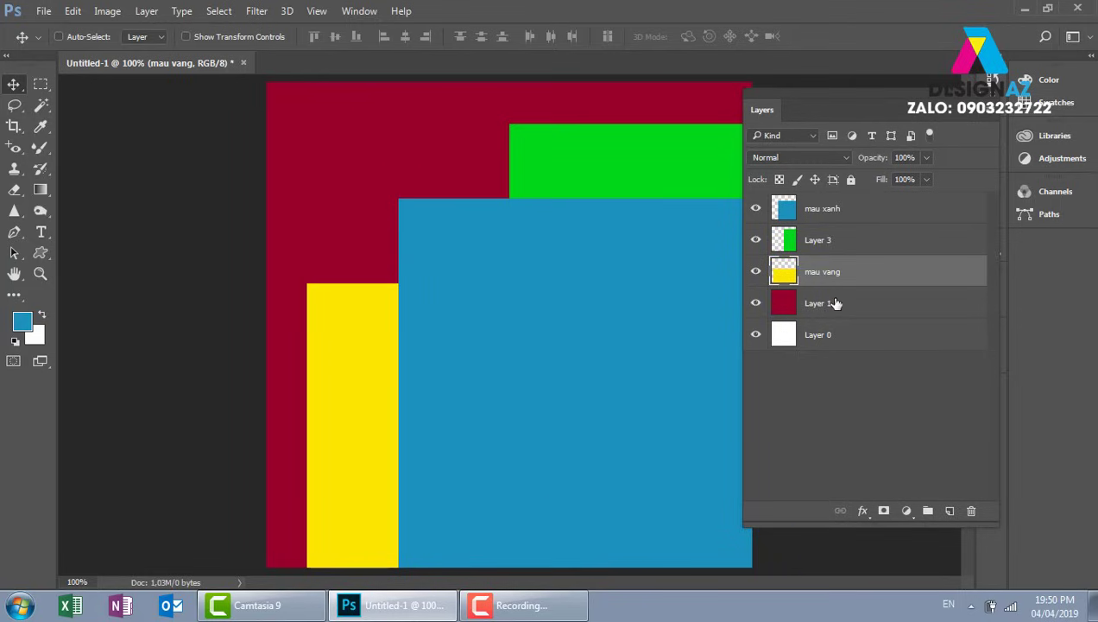
left_click(792, 302)
left_click_drag(357, 168, 439, 163)
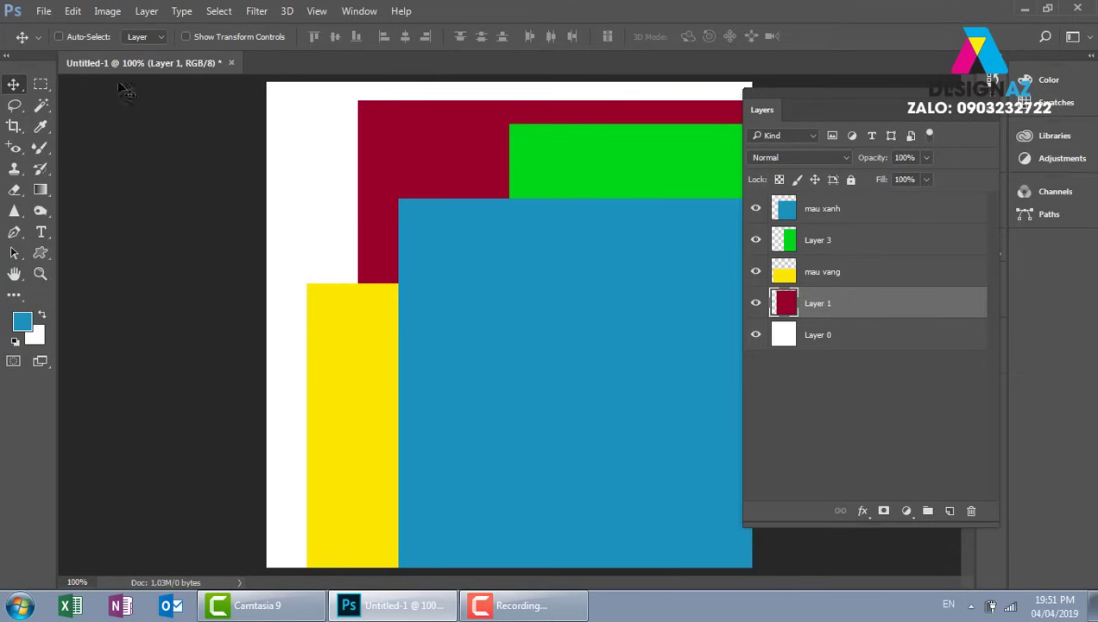
- Turn on Auto-Select for layers and move the yellow rectangle up and left, and the green and blue rectangles left
left_click(59, 36)
left_click(348, 332)
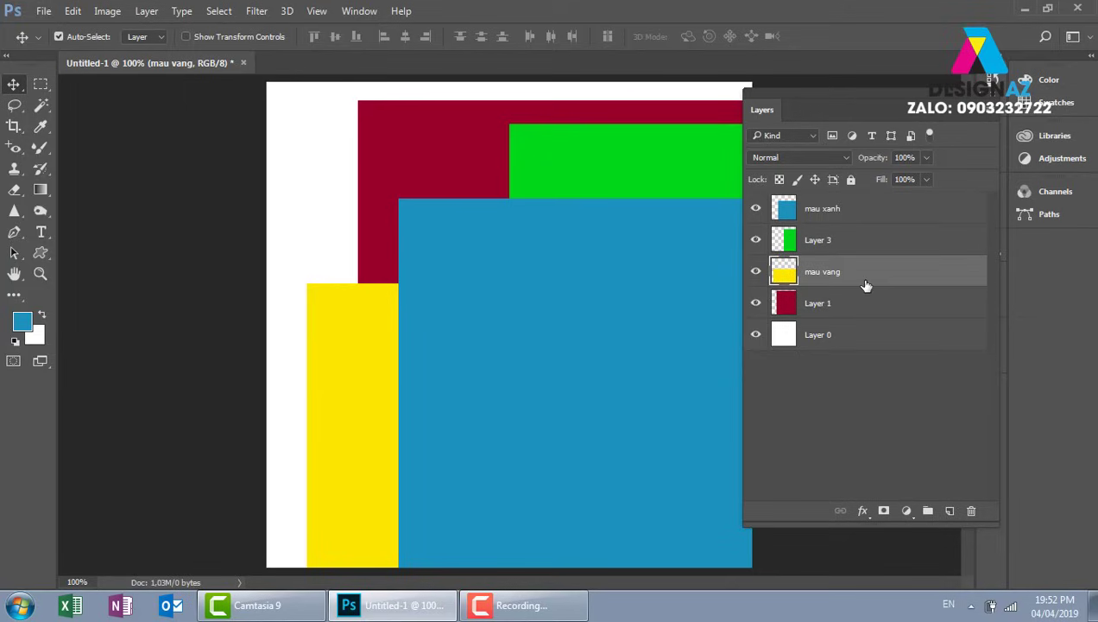
left_click_drag(345, 336, 321, 267)
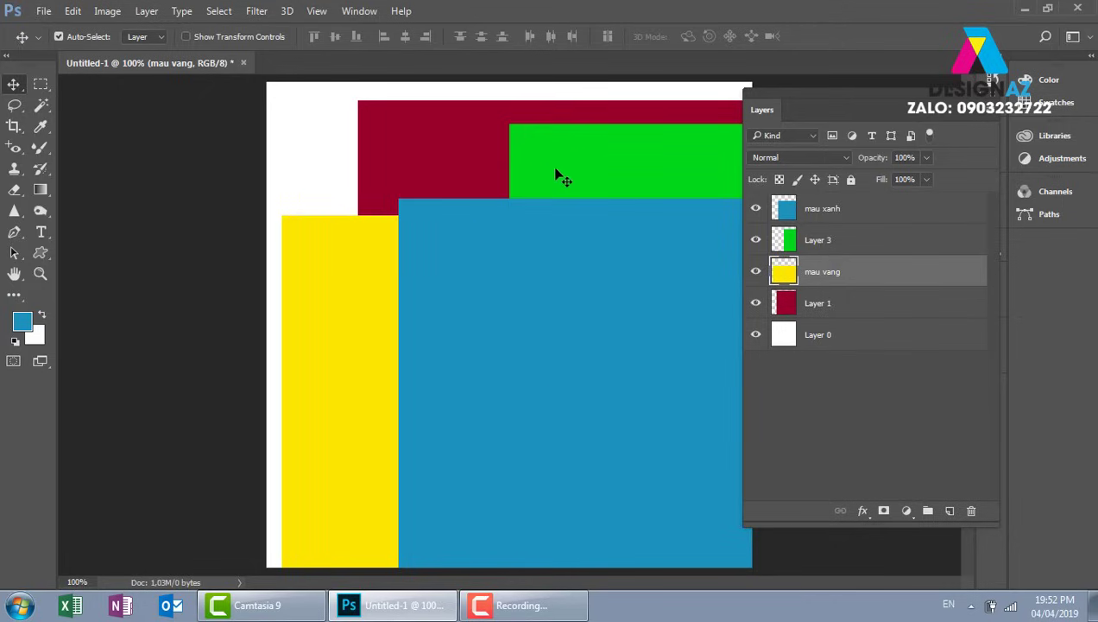
left_click_drag(588, 170, 548, 166)
left_click_drag(557, 274, 545, 271)
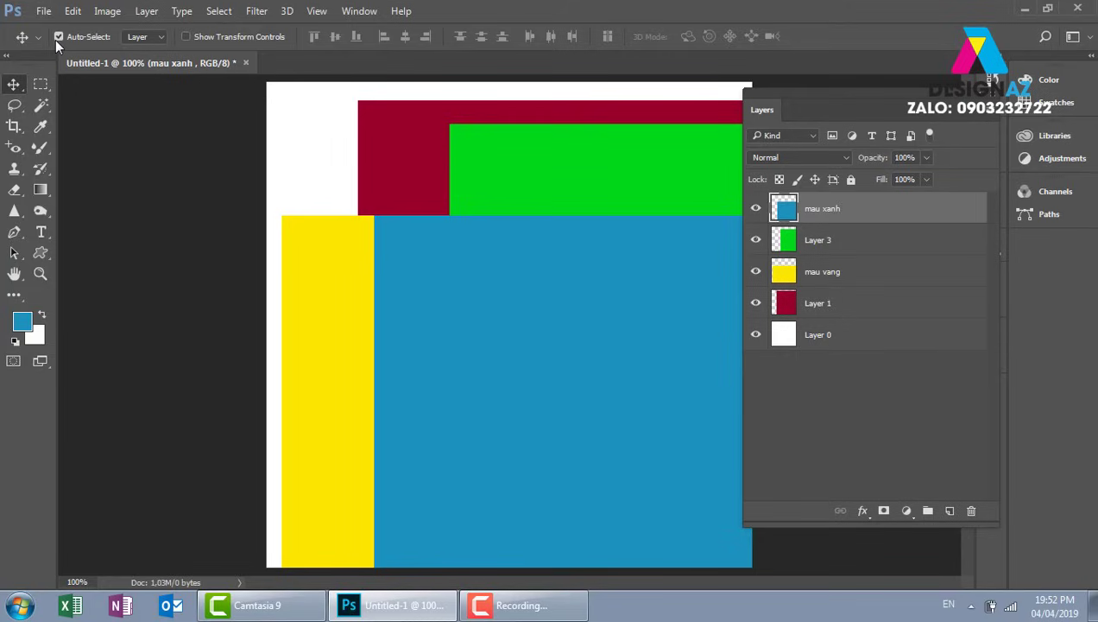
- Turn off Auto-Select, then use its temporary override to pick Layer 3 on the canvas and move it slightly up and left
left_click(58, 36)
key("ctrl")
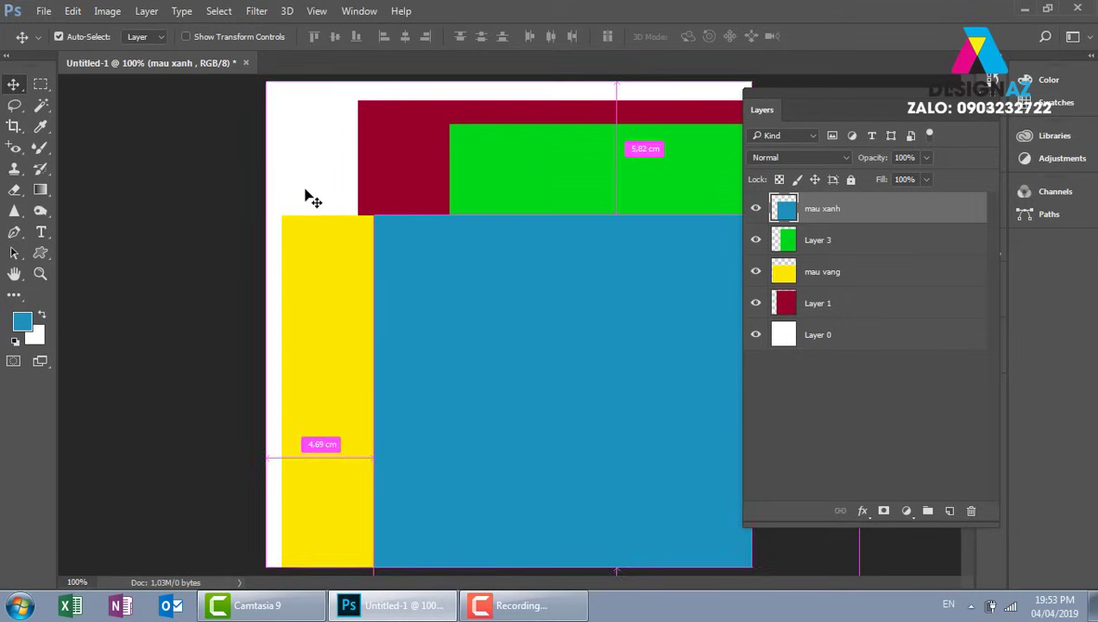
left_click(532, 162, "ctrl")
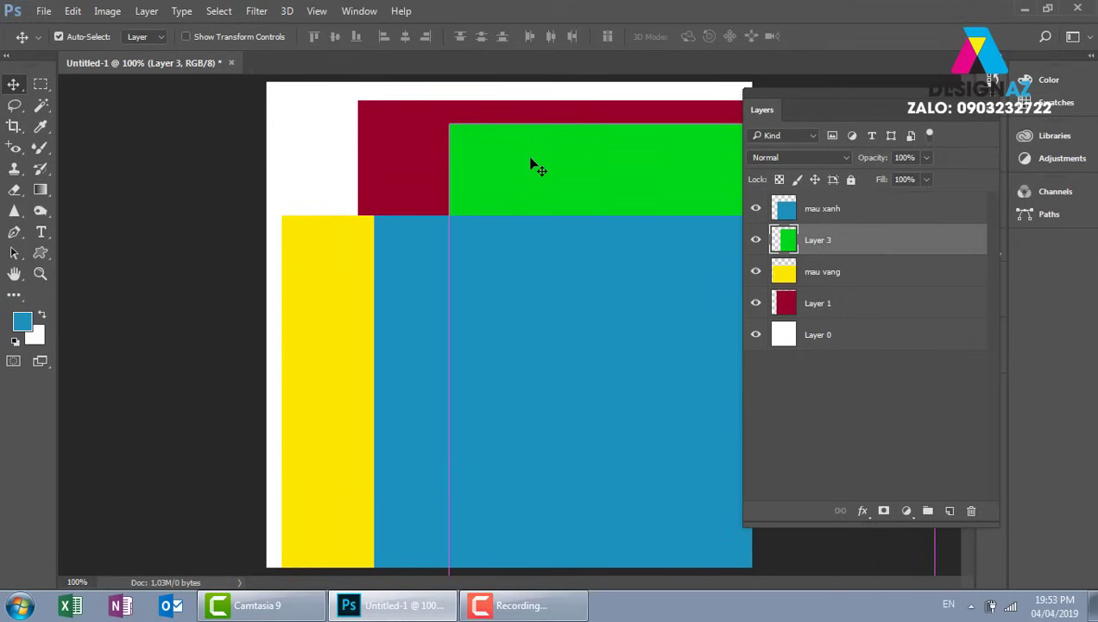
left_click_drag(531, 163, 555, 165)
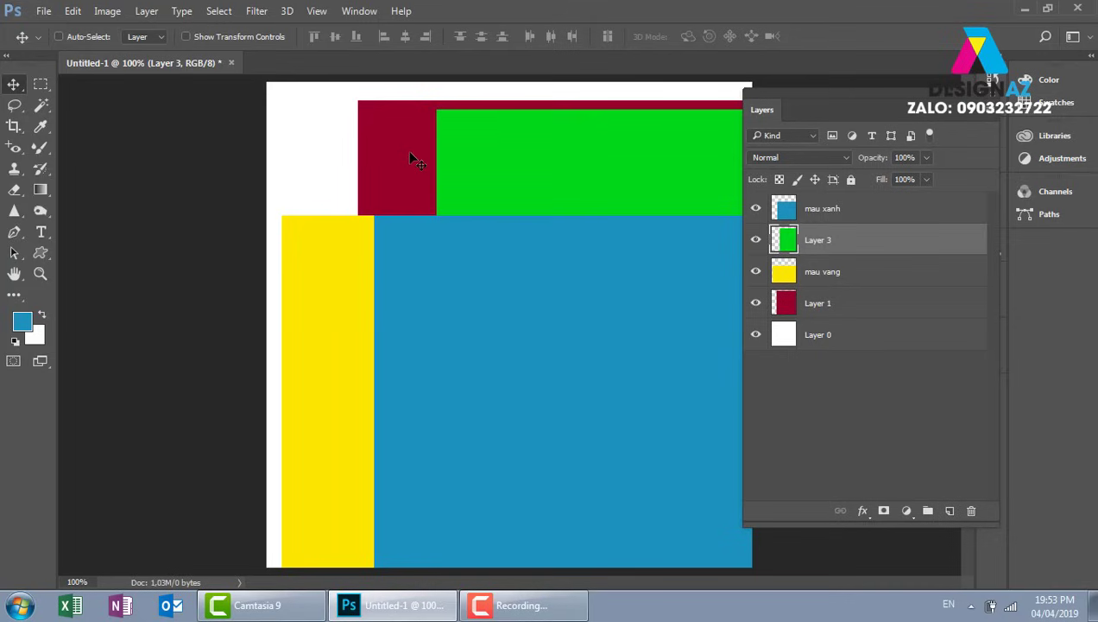
- With temporary Auto-Select, move the dark red Layer 1 down and left, and move the mau vang layer down
key("ctrl")
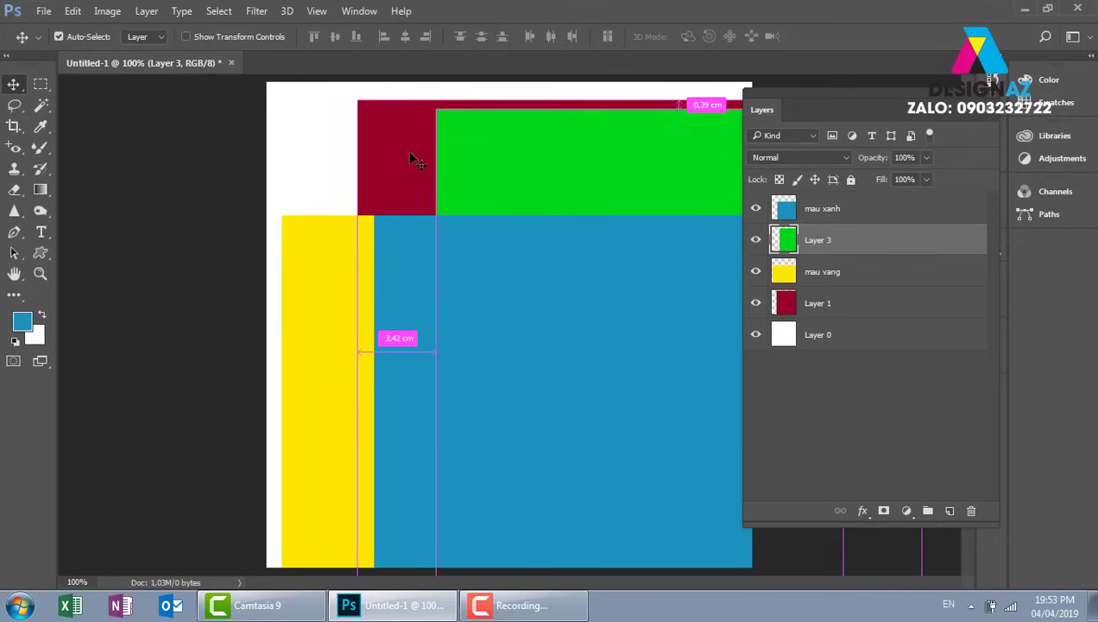
left_click_drag(411, 156, 380, 197)
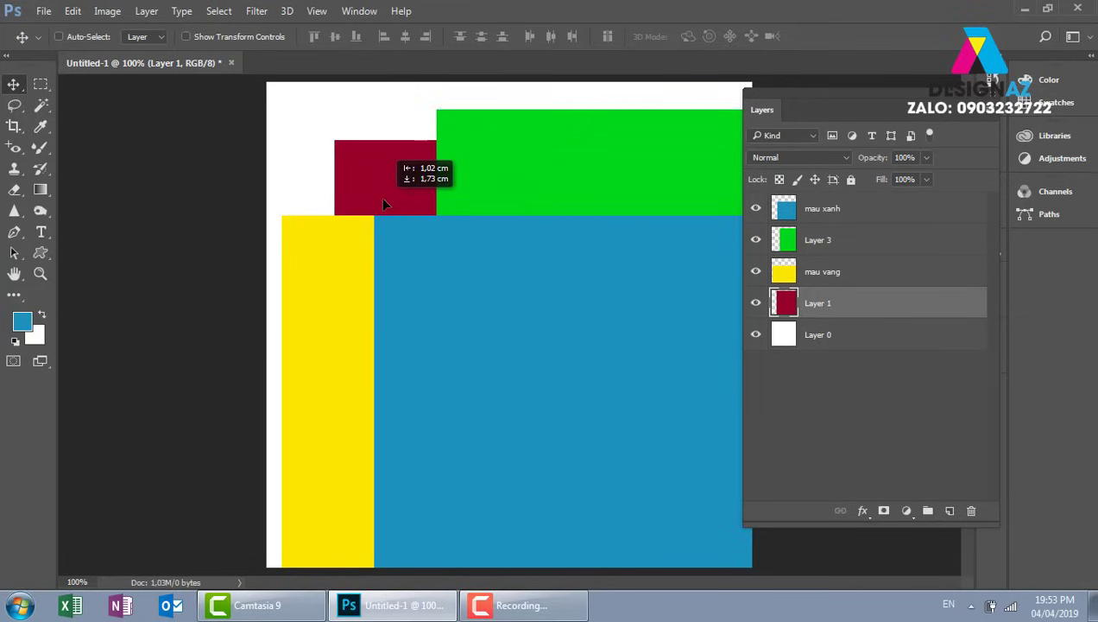
left_click(332, 302)
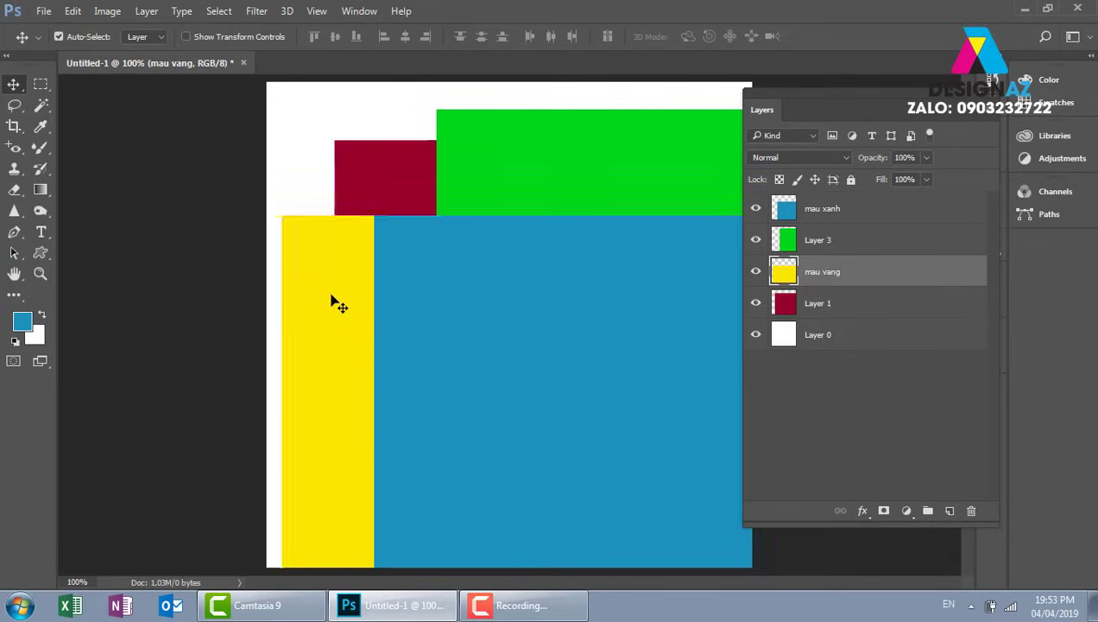
left_click_drag(349, 329, 360, 360)
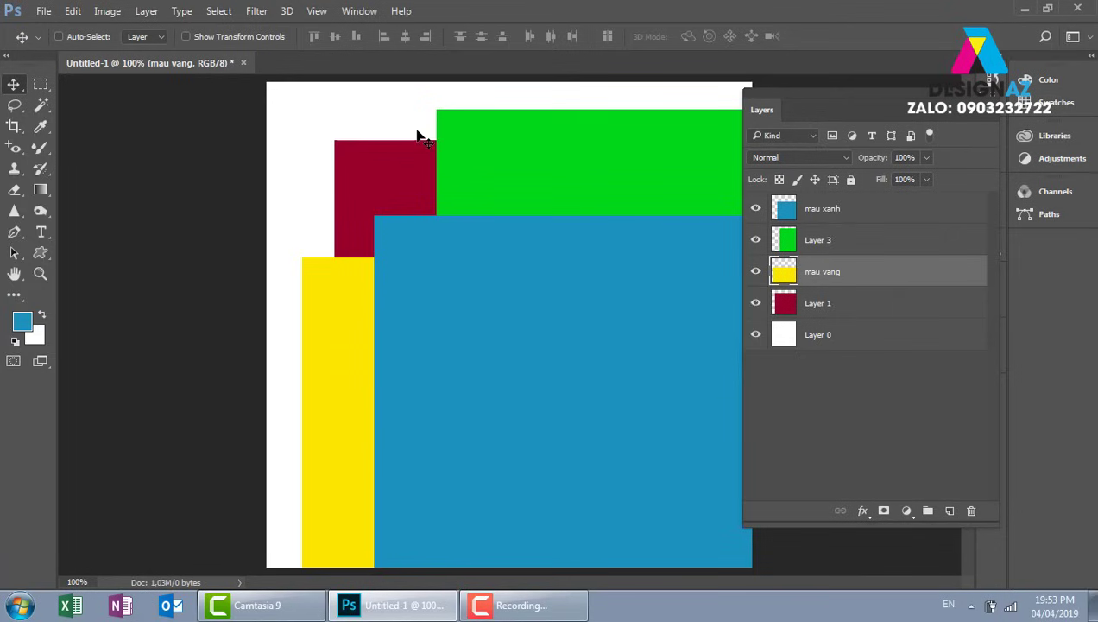
left_click_drag(331, 336, 305, 339)
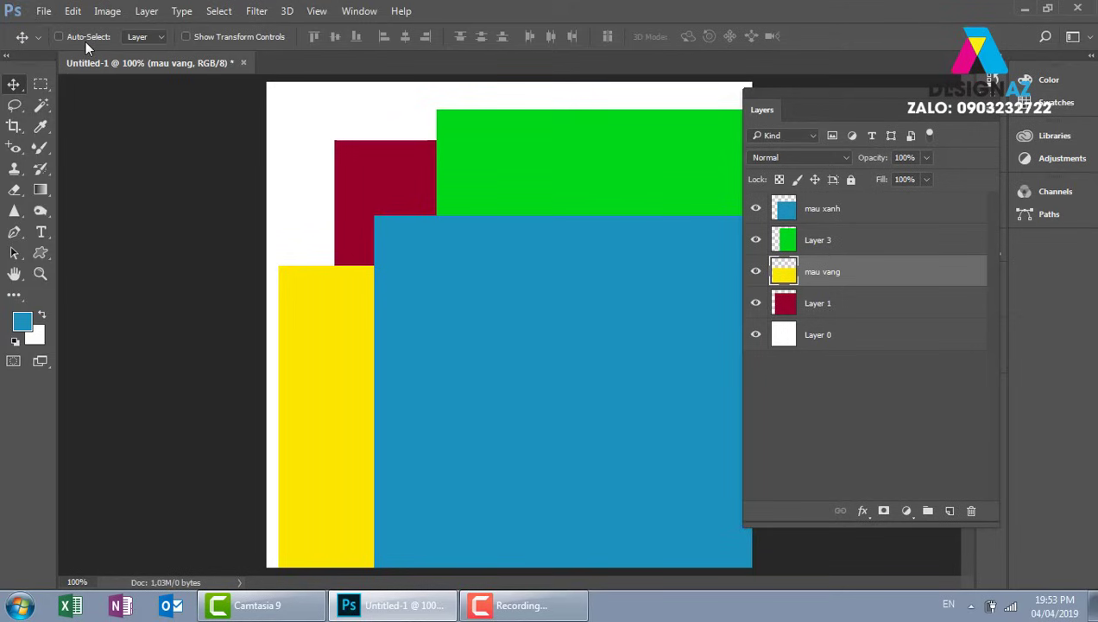
- Pick Layer 1 on the canvas with temporary Auto-Select and move it slightly to the left
key("ctrl")
key("ctrl")
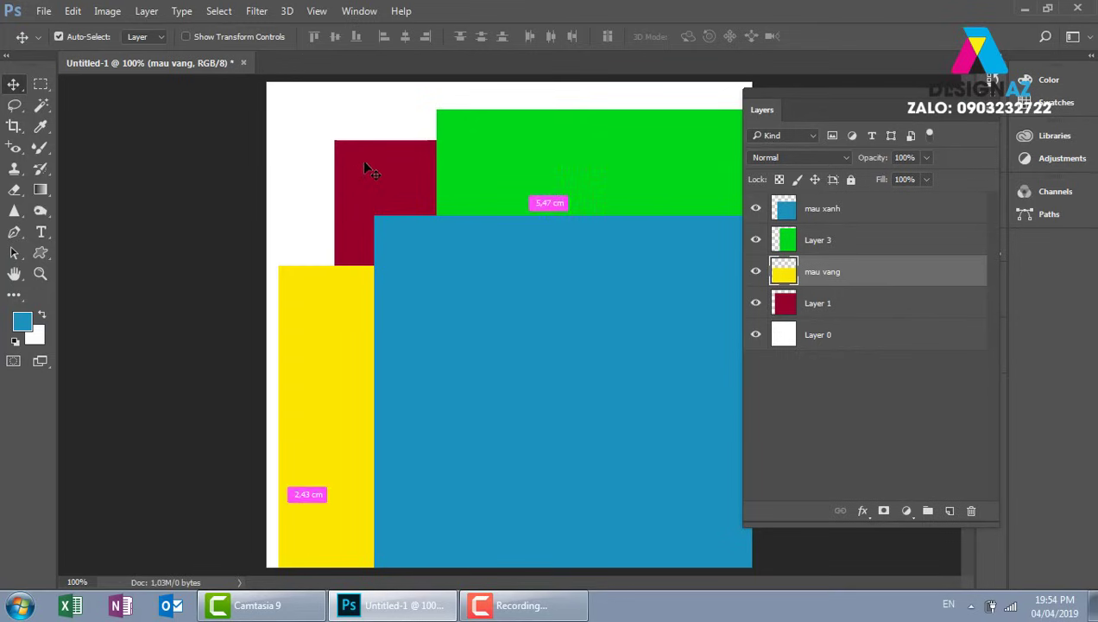
left_click(365, 187, "ctrl")
mouse_move(365, 185)
left_mouse_down()
mouse_move(358, 148)
mouse_move(372, 171)
mouse_move(358, 183)
left_mouse_up()
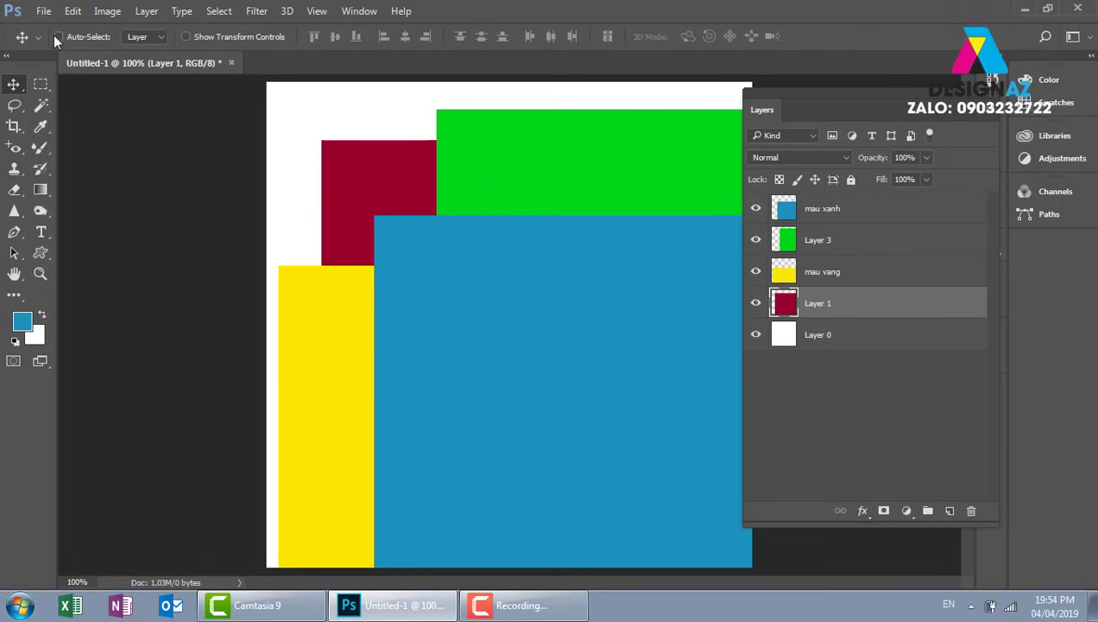
- With Auto-Select enabled, pick Layer 3 on the canvas, and move Layer 1 and mau xanh up and left
left_click(451, 148)
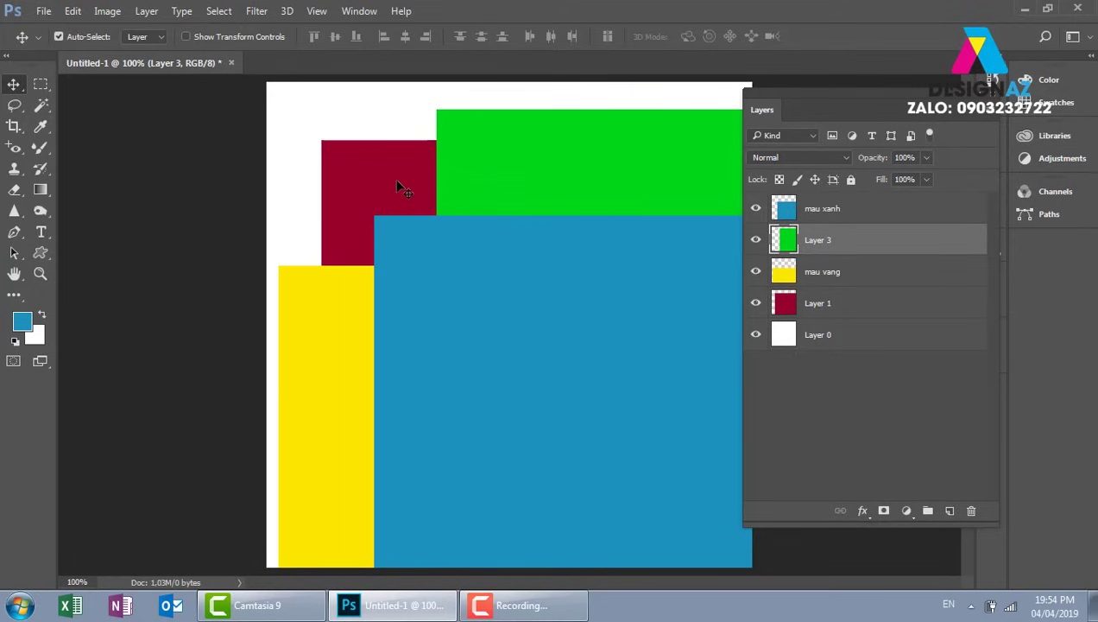
left_click_drag(388, 199, 376, 168)
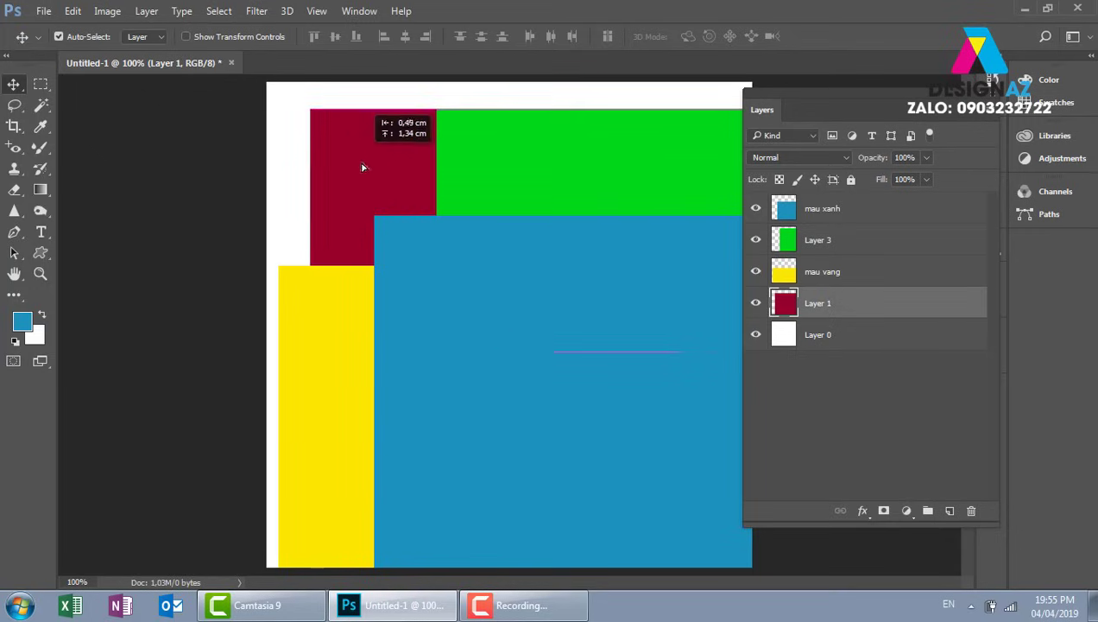
left_click_drag(471, 276, 455, 249)
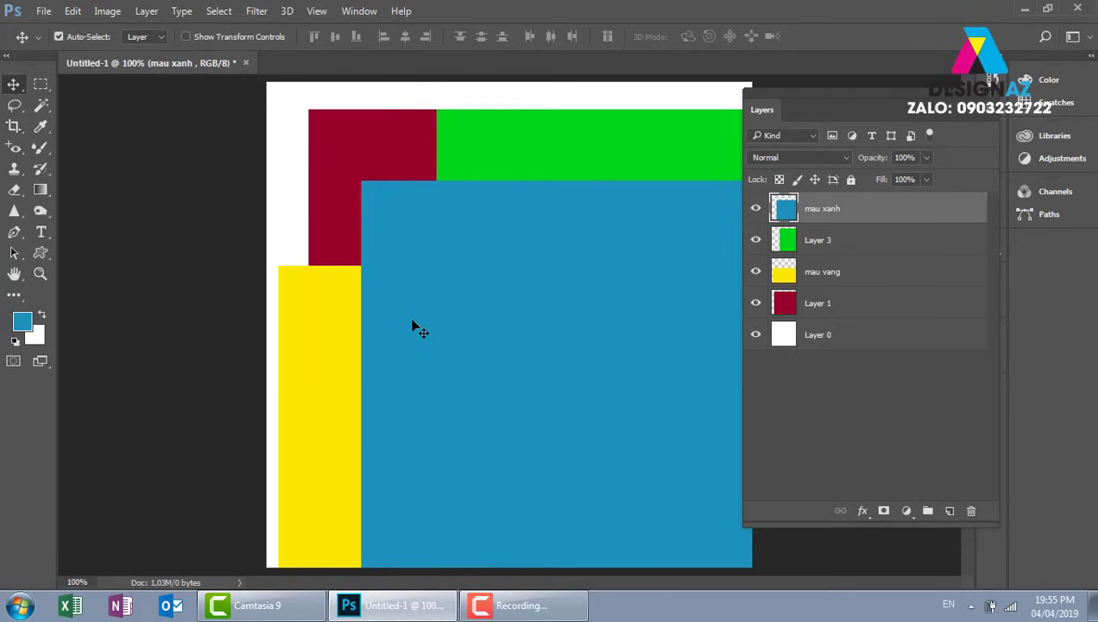
- Turn off Auto-Select, choose Layer 1 from the layers listed at the dark red area, and move it slightly right and down
left_click(59, 36)
right_click(369, 130)
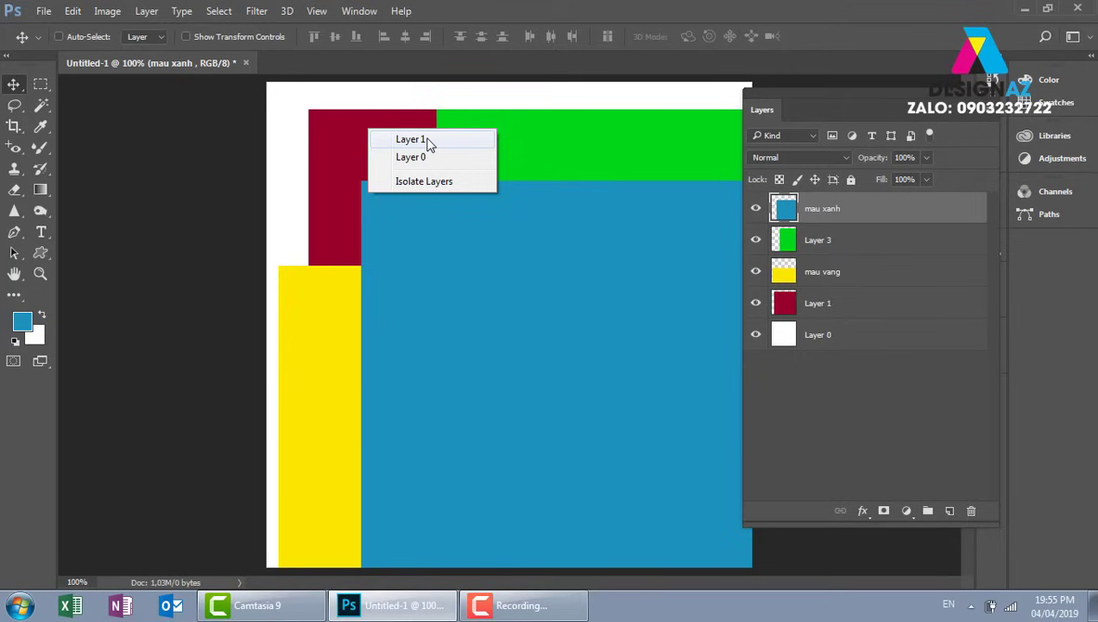
left_click(338, 143)
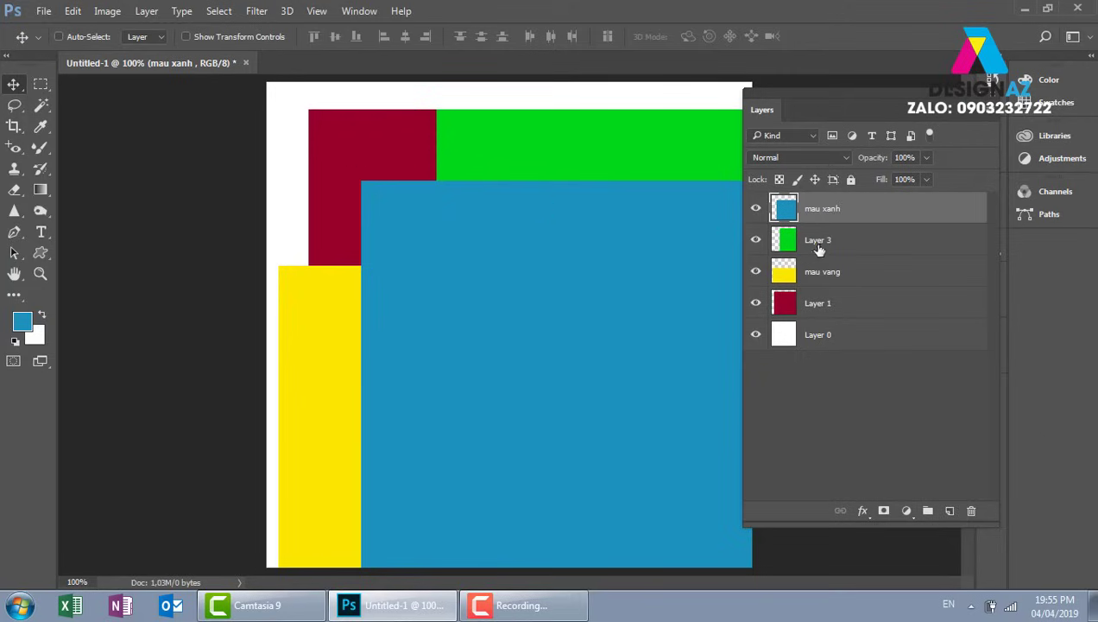
right_click(364, 147)
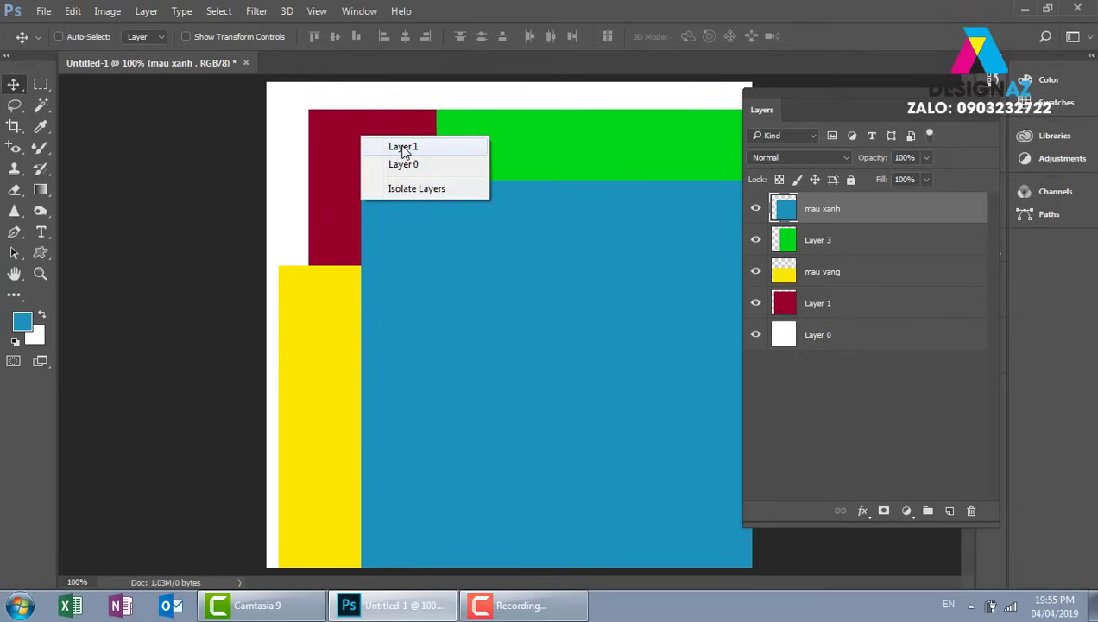
left_click(403, 147)
left_click_drag(344, 146, 371, 152)
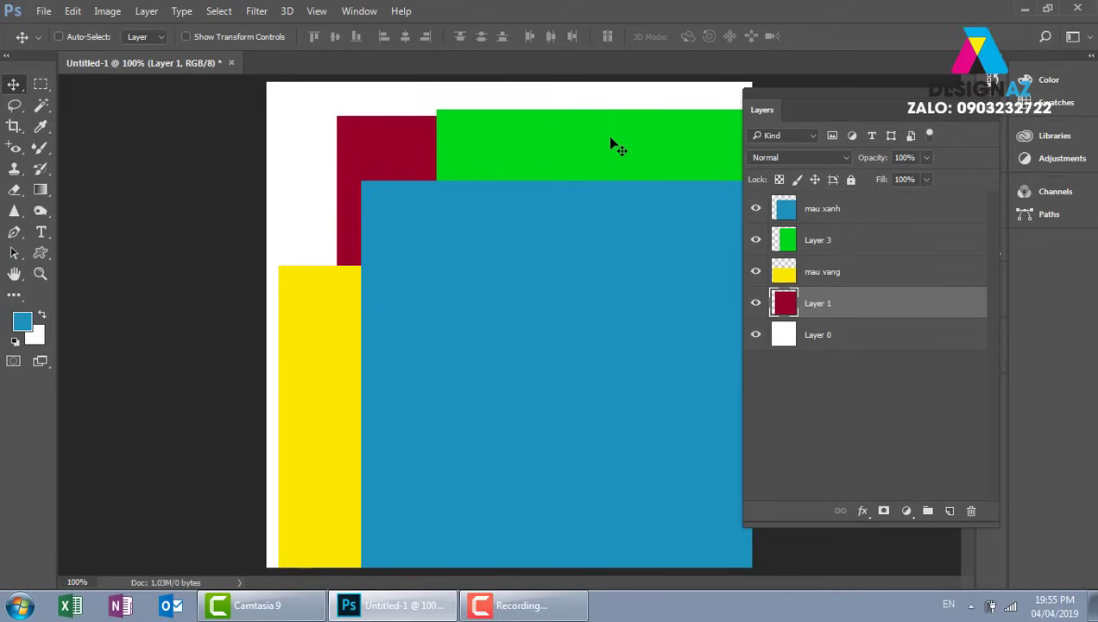
- Choose Layer 3 from the layers listed at the green area and move it slightly to the right
right_click(563, 130)
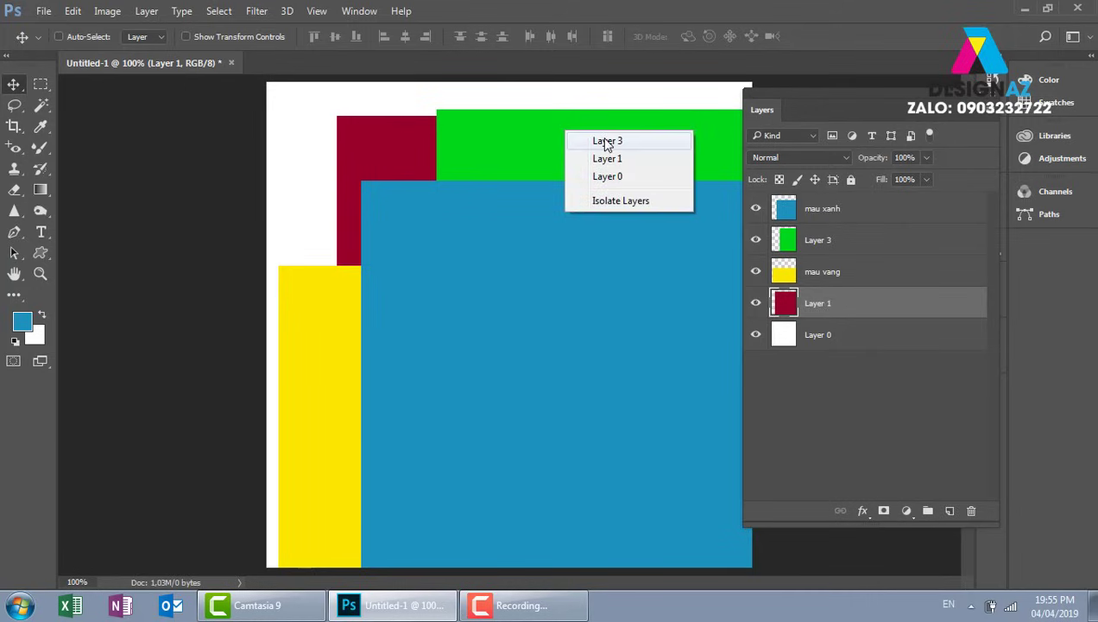
left_click(606, 141)
mouse_move(524, 138)
left_mouse_down()
mouse_move(581, 162)
mouse_move(538, 136)
left_mouse_up()
- Choose mau vang from the layers listed at the yellow area and move it slightly right and down
right_click(313, 308)
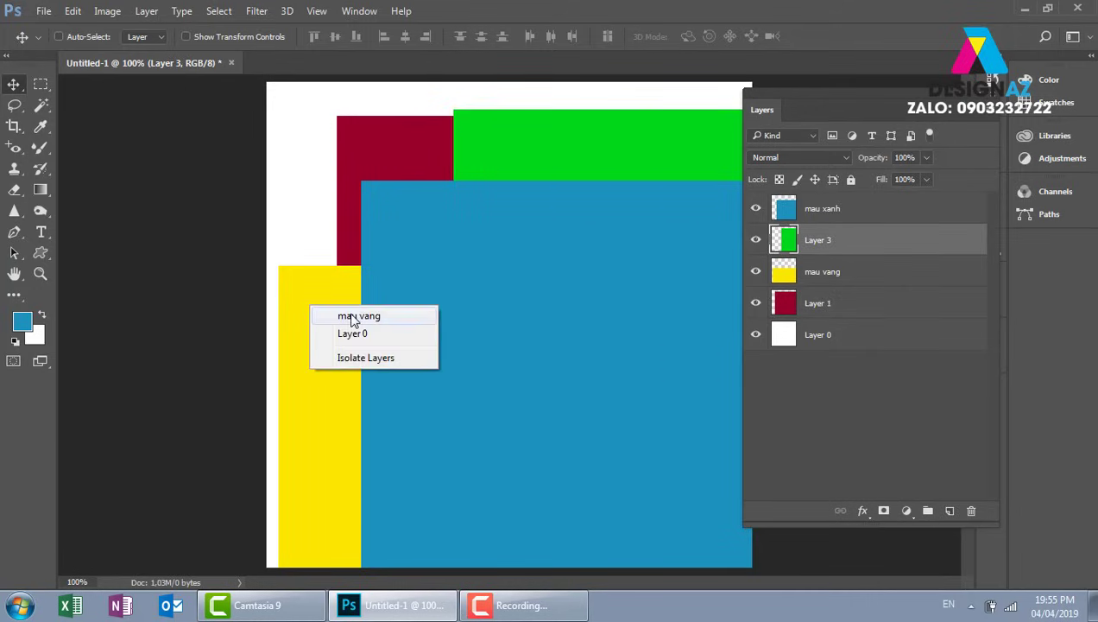
left_click(319, 313)
left_click_drag(308, 367, 328, 344)
- Choose mau xanh from the layers listed at the blue area and move it slightly right and up
right_click(492, 242)
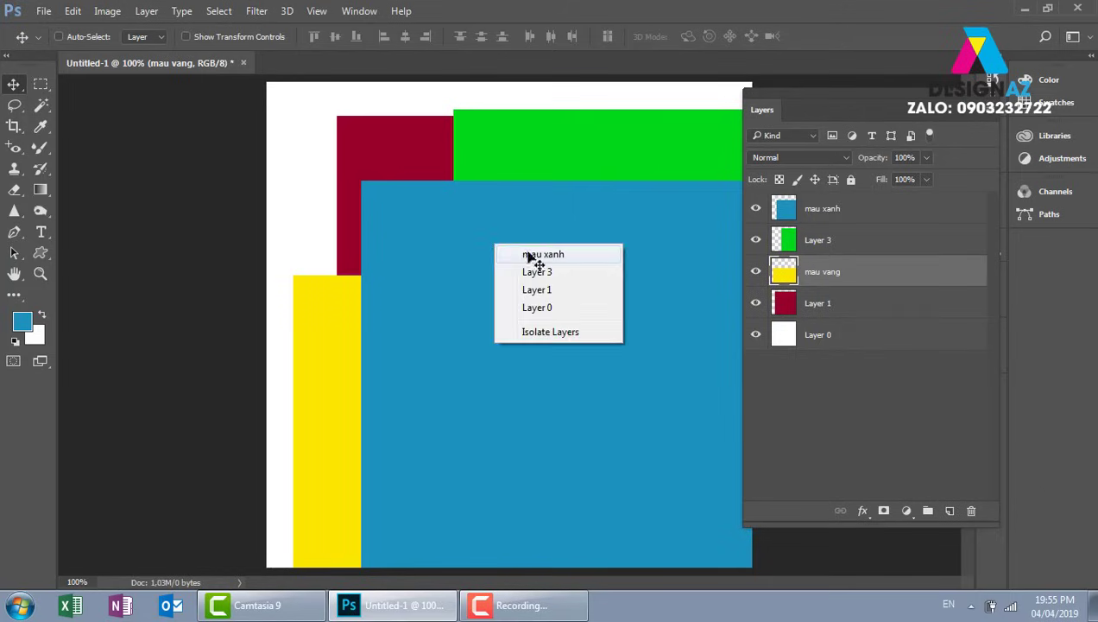
left_click(527, 251)
left_click_drag(446, 266, 486, 251)
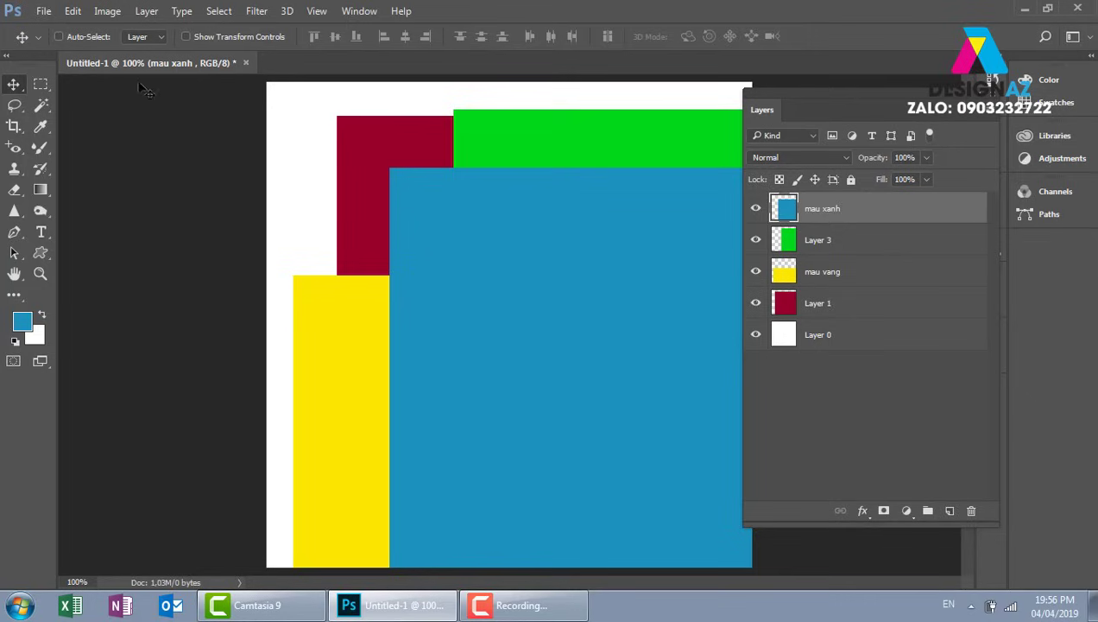
left_click(161, 37)
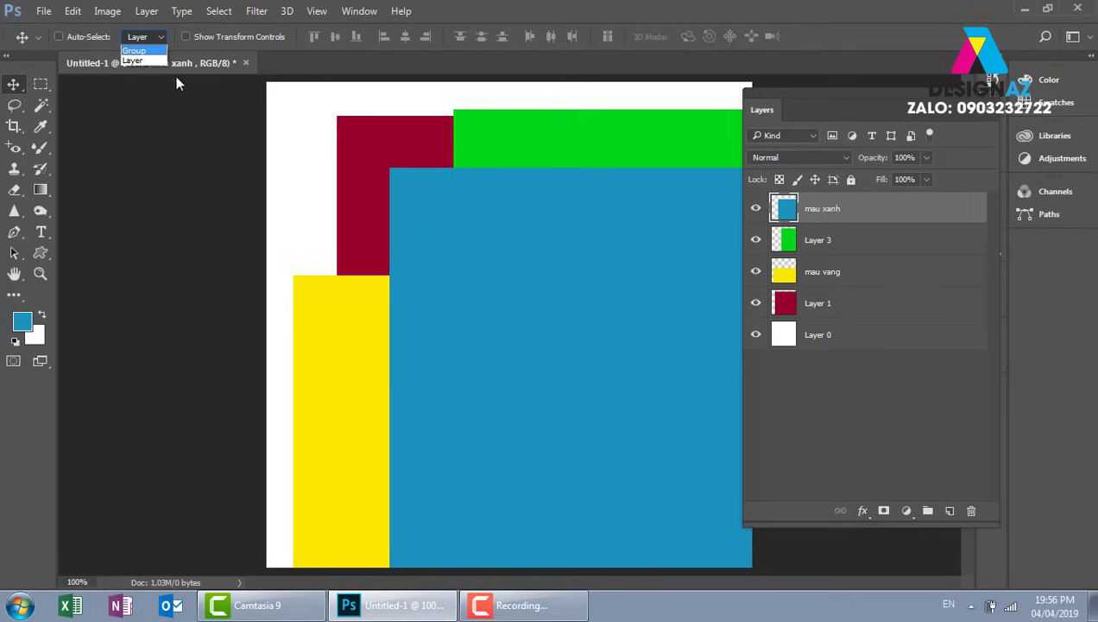
left_click(509, 192)
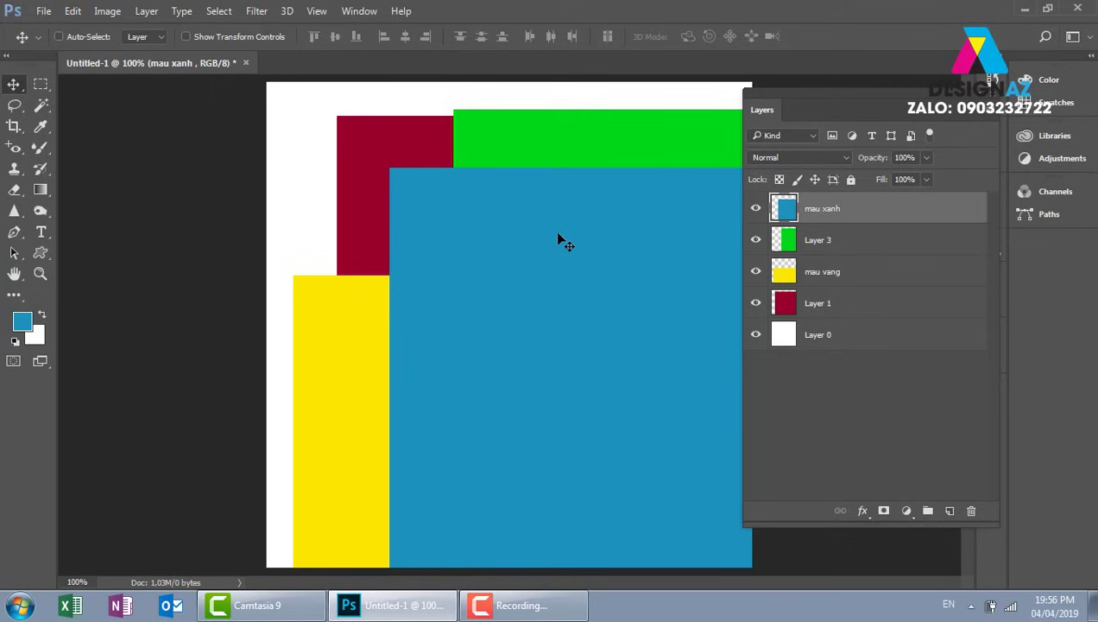
- Delete the layers mau xanh, Layer 3, mau vang and Layer 1, leaving only Layer 0
key("Delete")
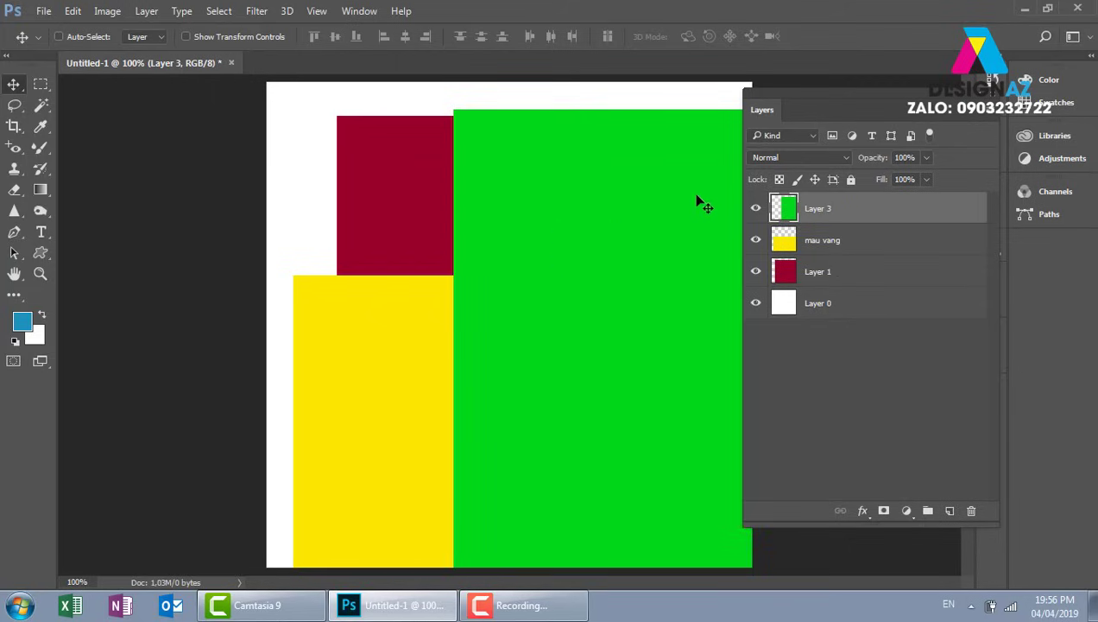
key("Delete")
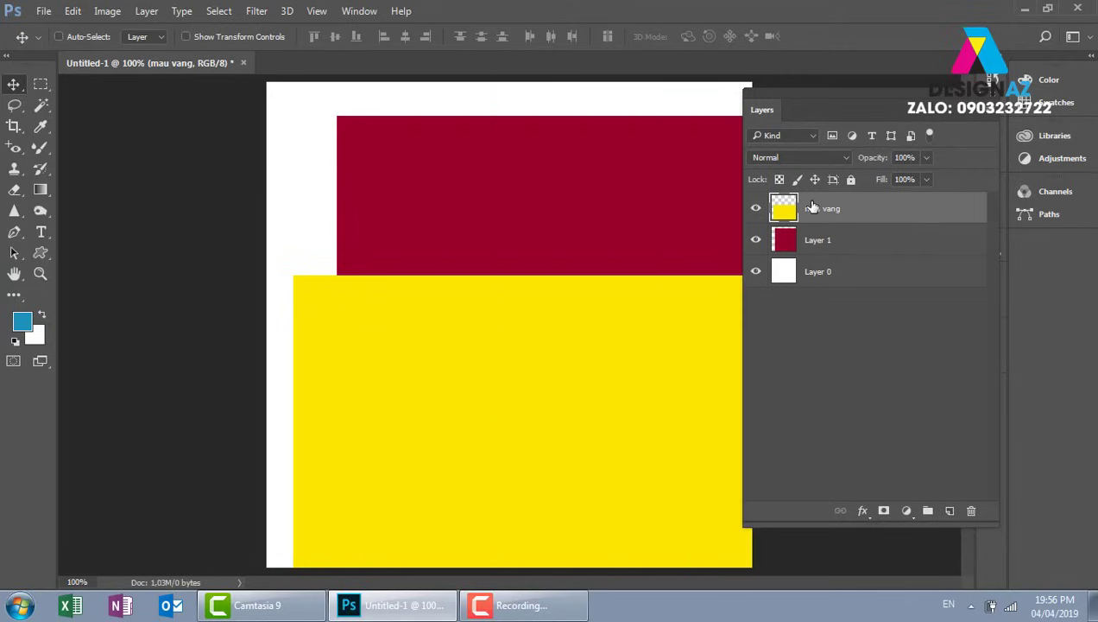
key("Delete")
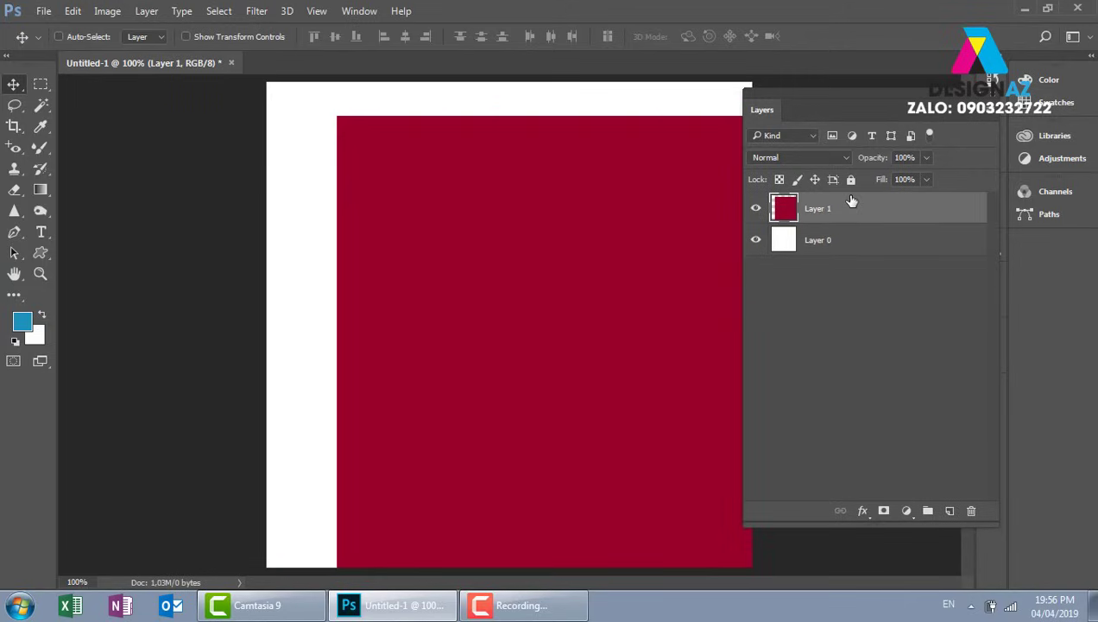
key("Delete")
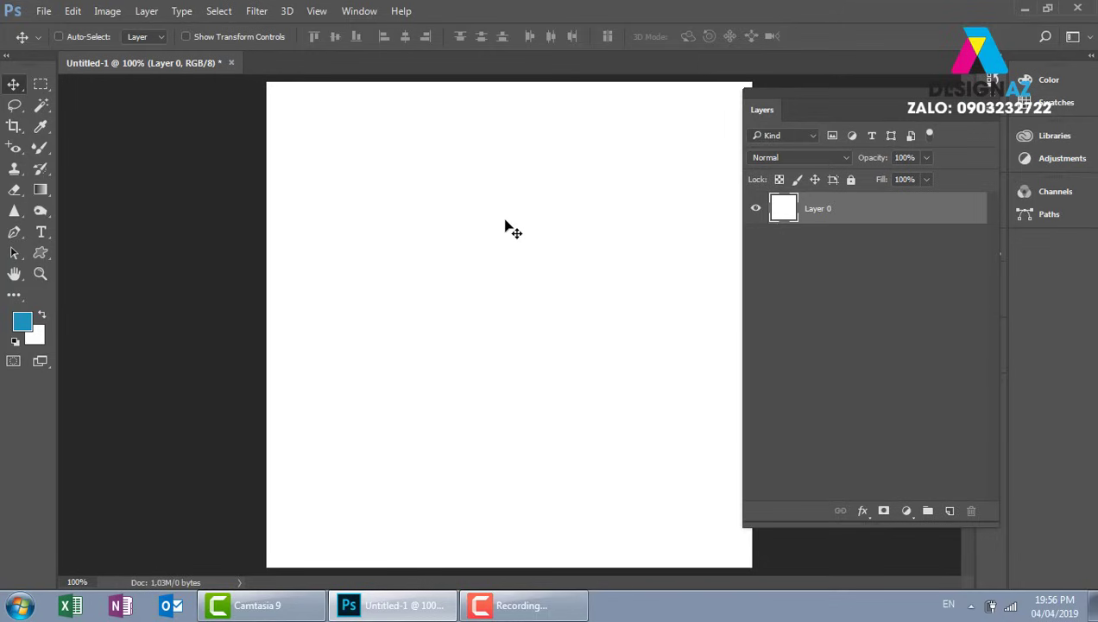
- Draw a nearly circular selection in the upper-left part of the canvas with the Elliptical Marquee tool
left_click(45, 82)
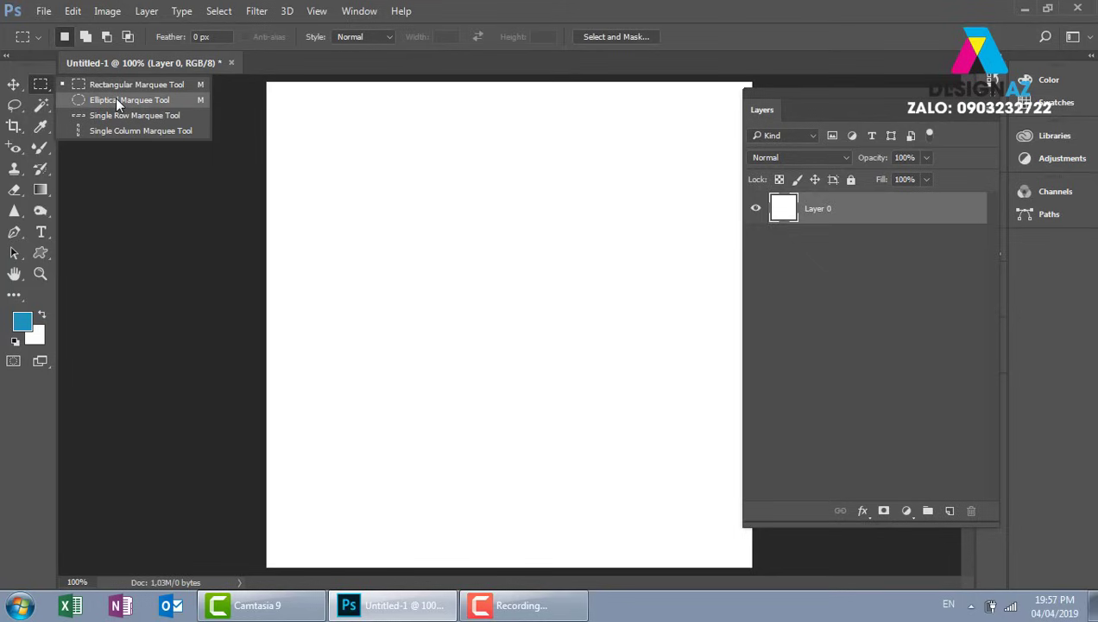
left_click(43, 87)
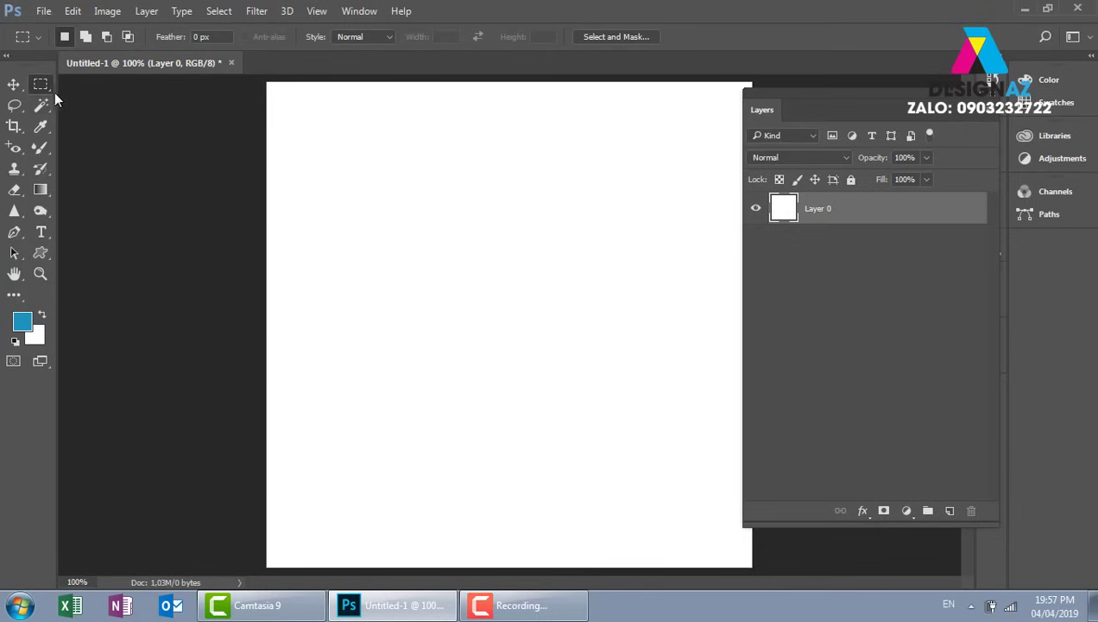
right_click(46, 89)
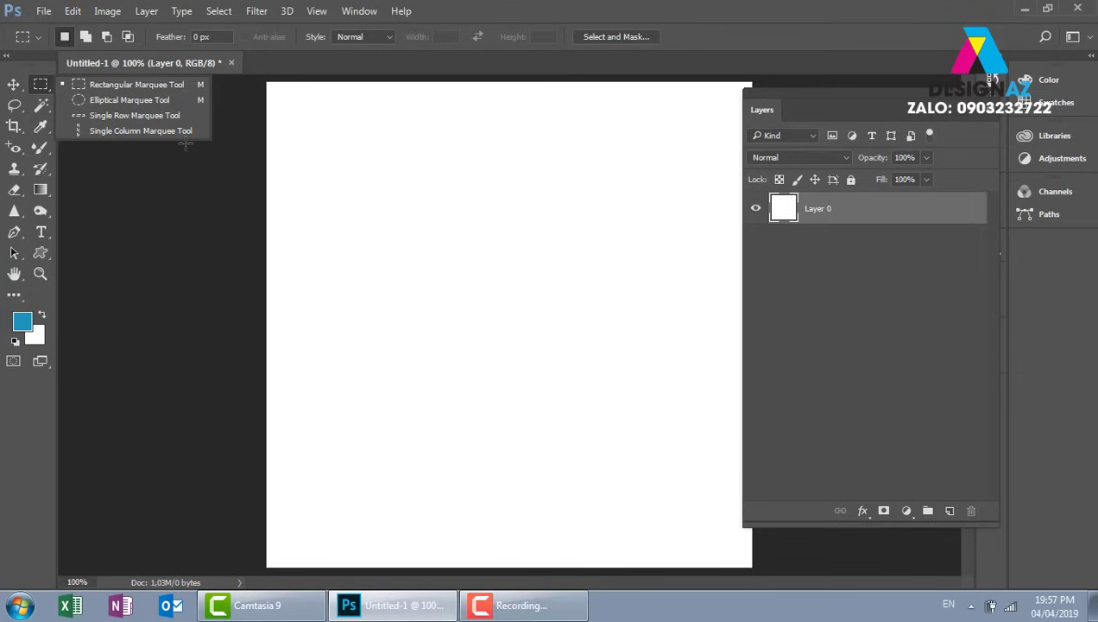
left_click(109, 98)
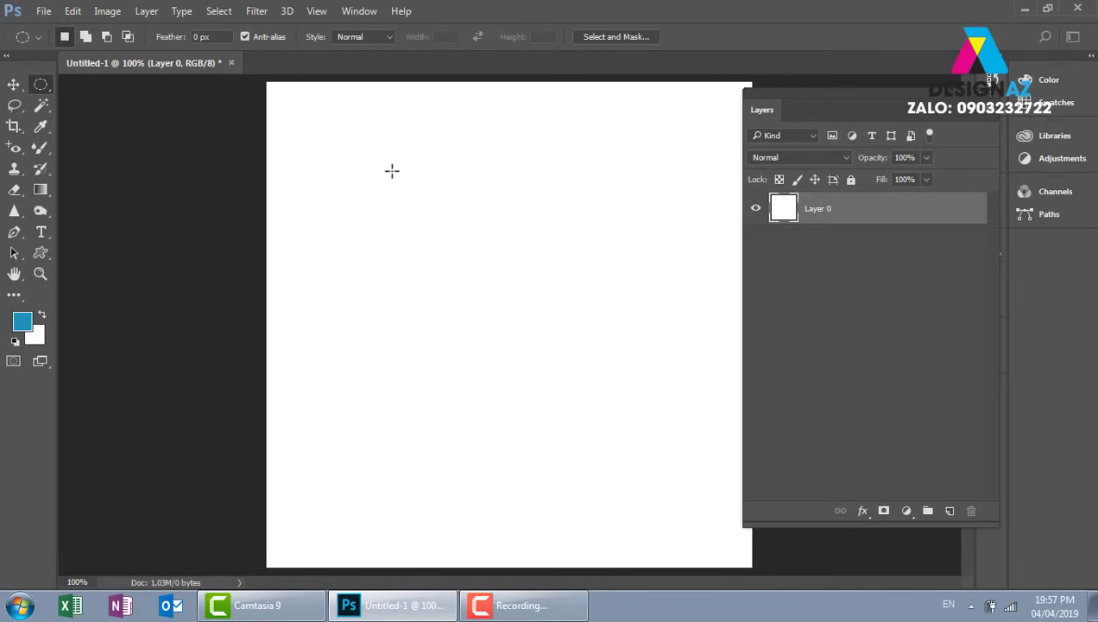
left_click_drag(392, 172, 505, 288)
- Add a new layer, fill the elliptical selection with the blue foreground color, and deselect
left_click(950, 511)
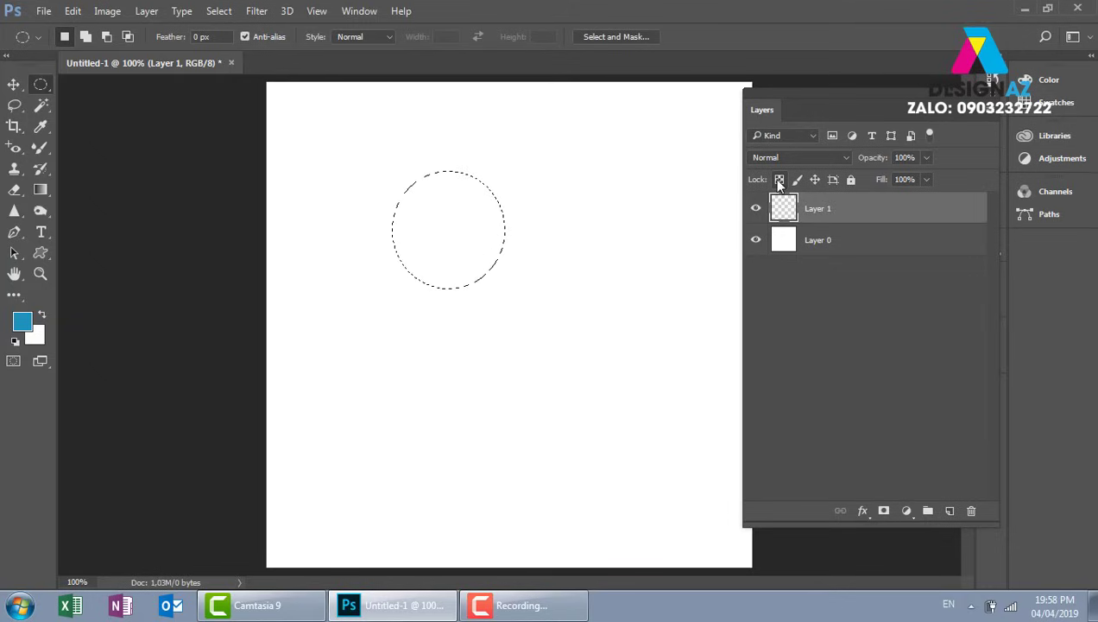
key("alt+BackSpace")
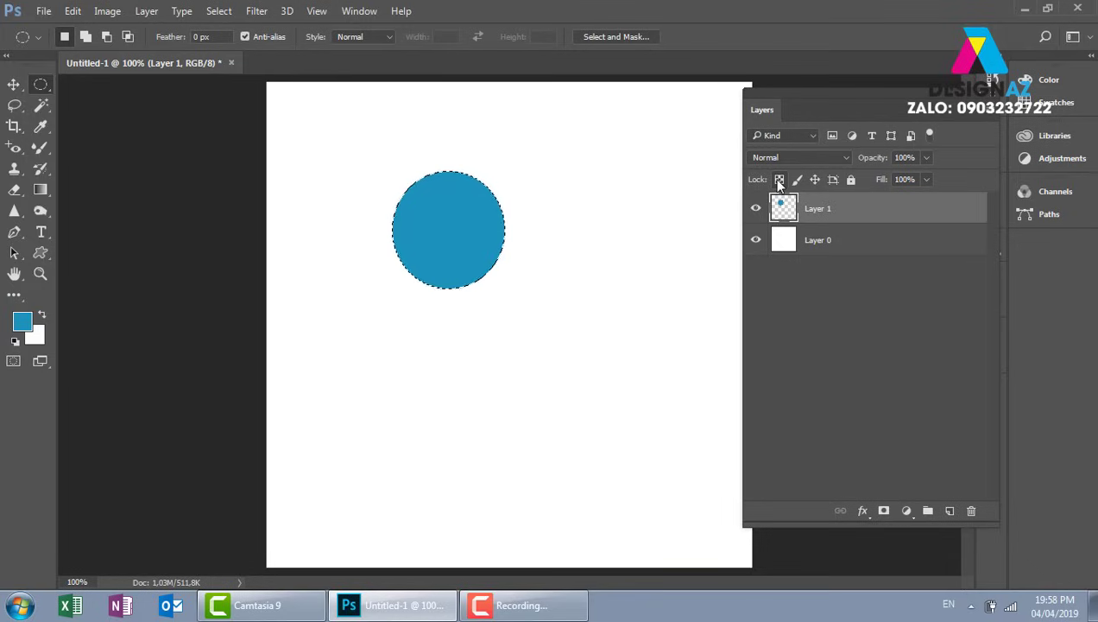
key("ctrl+d")
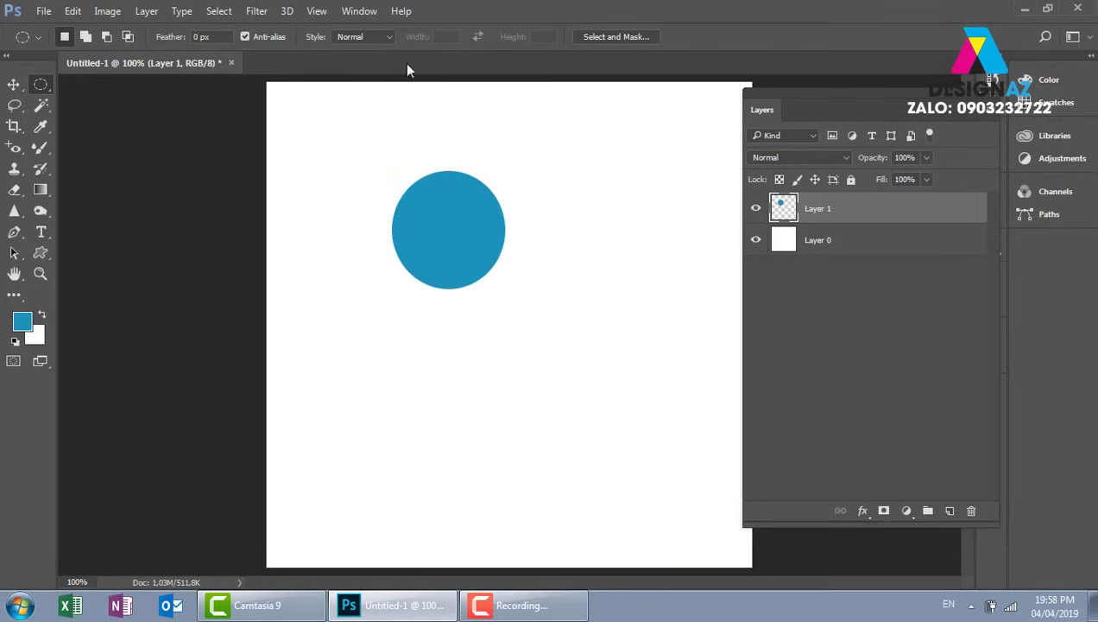
- Move the blue circle up and left toward the canvas's upper-left corner with the Move tool
left_click(13, 84)
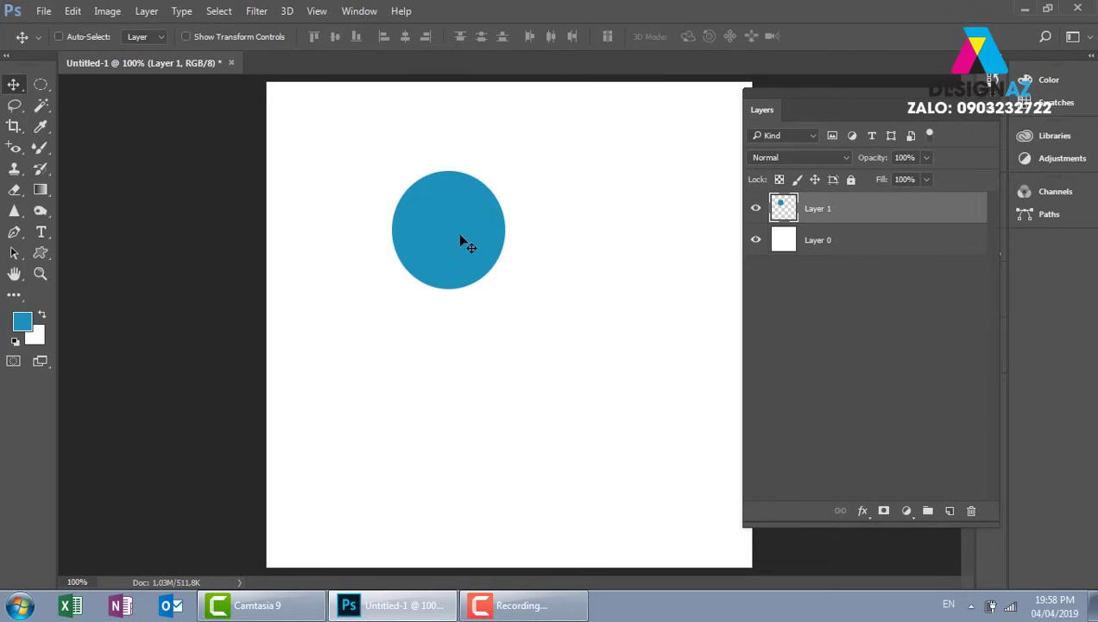
left_click_drag(453, 230, 415, 248)
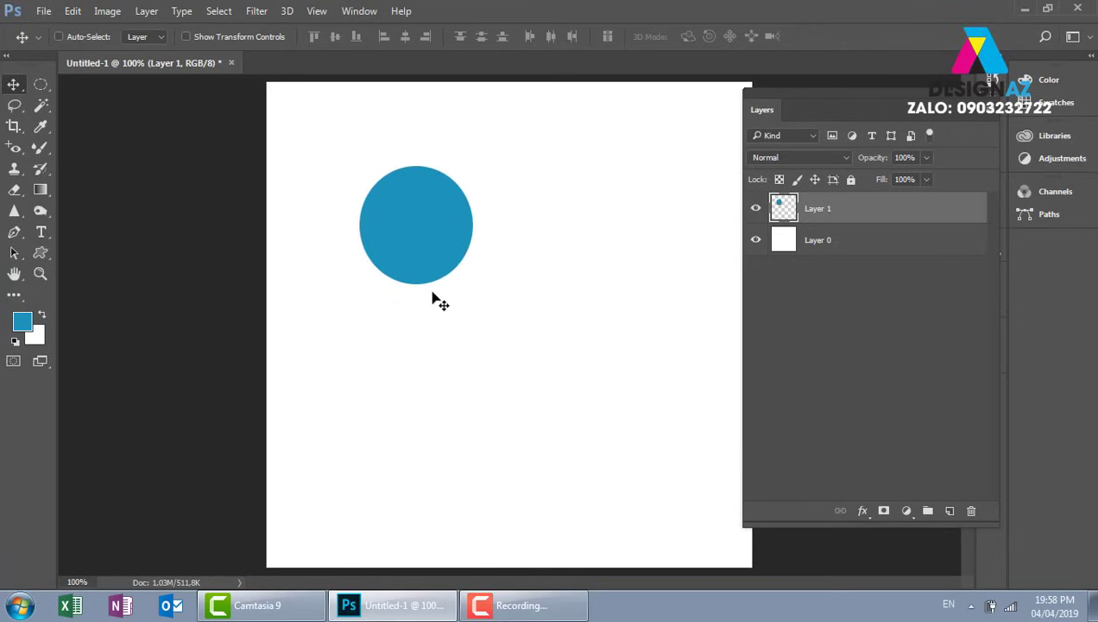
left_click_drag(425, 284, 400, 214)
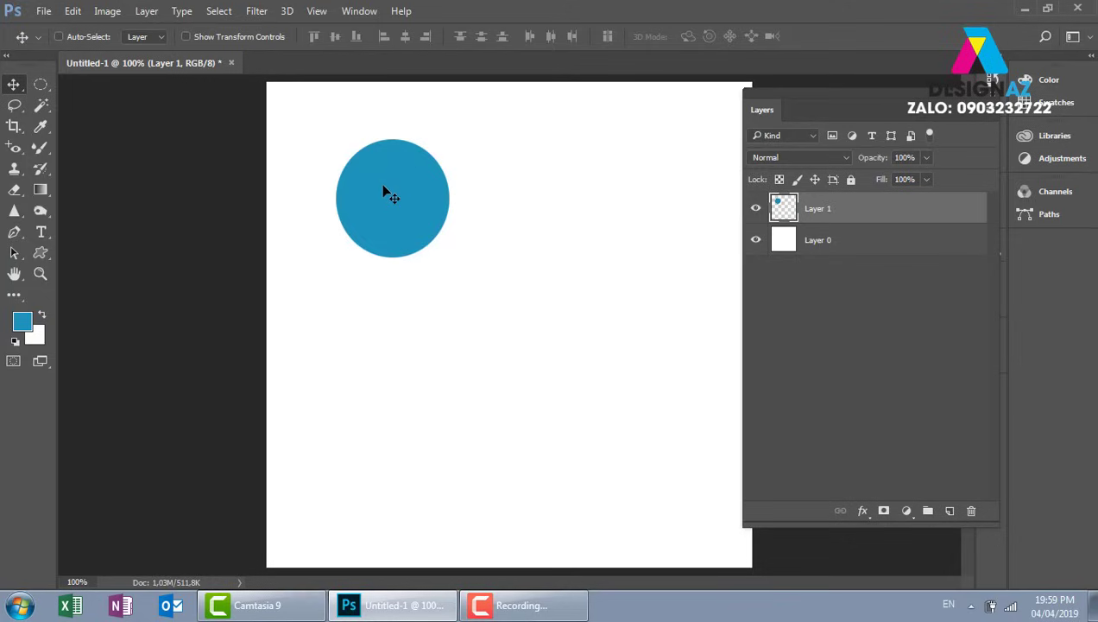
- Duplicate the circle's layer and place the copy level with the original, about 11.3 cm from the canvas's left edge
key("ctrl")
key("ctrl")
key("ctrl+j")
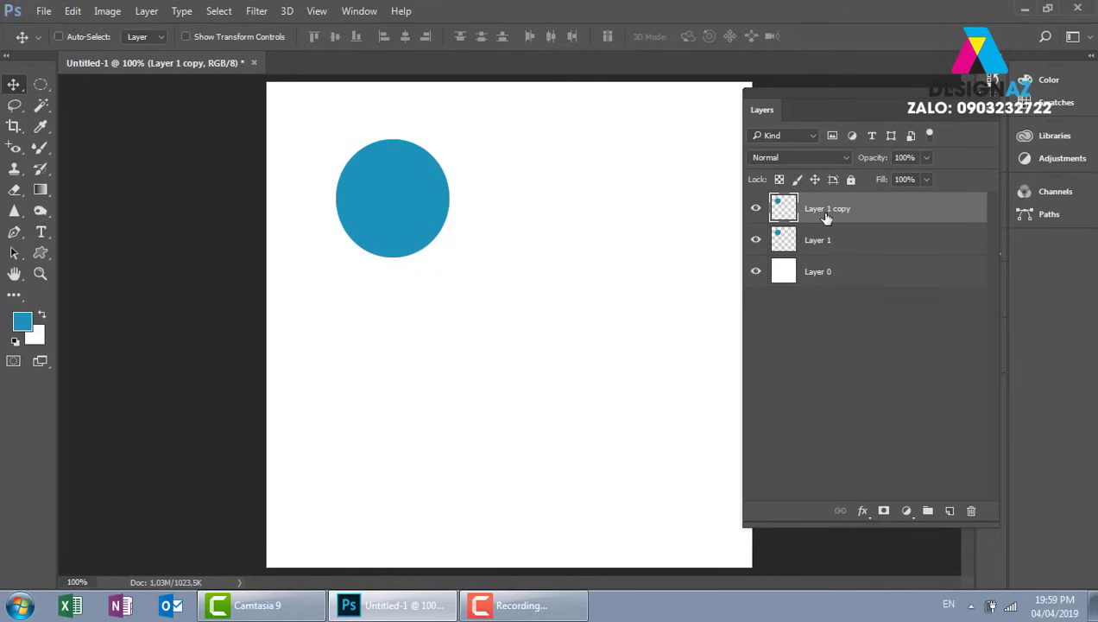
left_click_drag(447, 198, 603, 198)
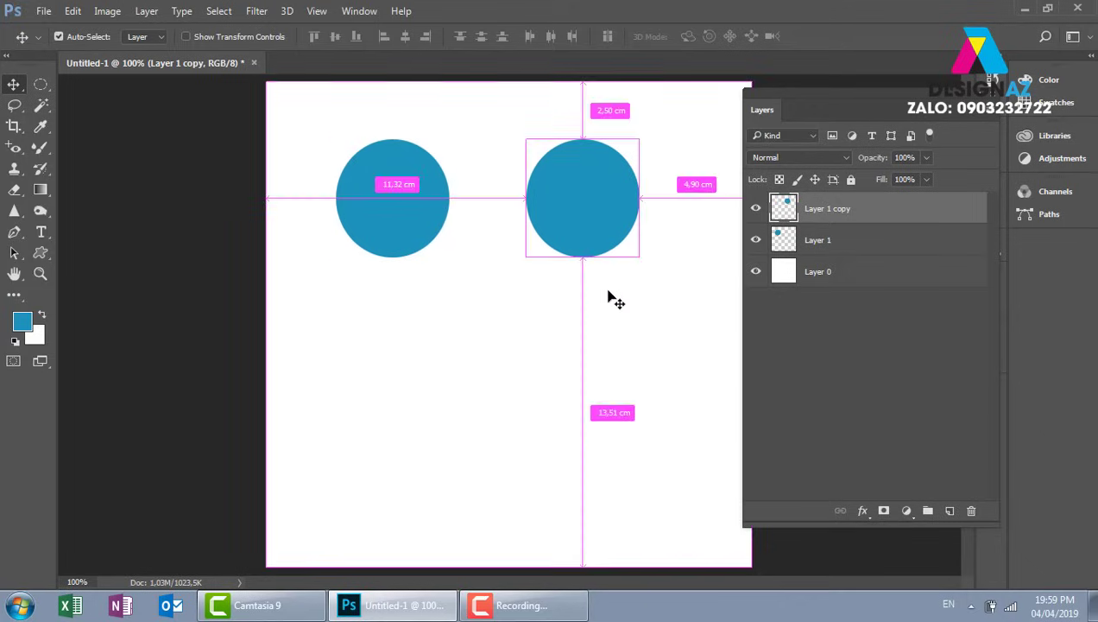
- Duplicate the circle layer three more times and spread the copies across the lower half of the canvas
key("ctrl+j")
left_click_drag(610, 215, 348, 360)
key("ctrl+j")
key("ctrl+j")
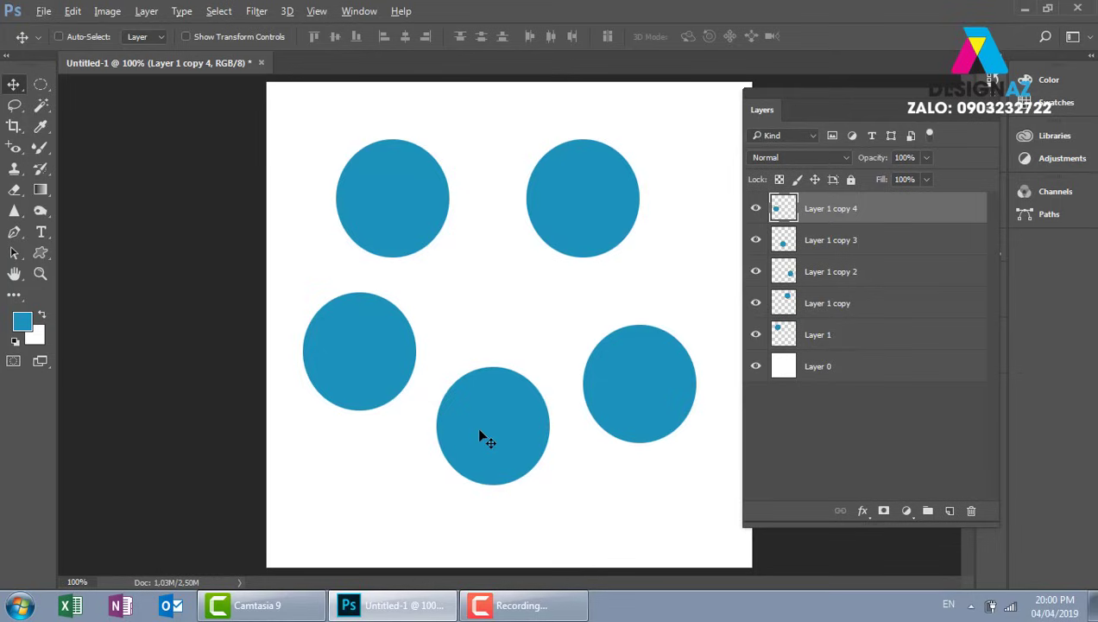
key("alt")
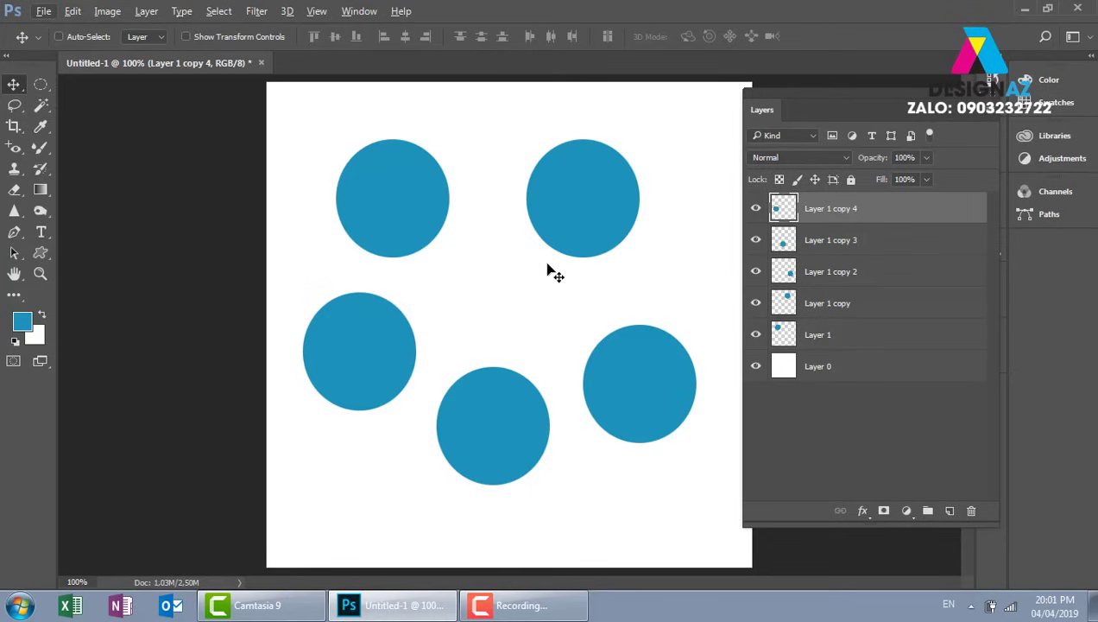
left_click(544, 614)
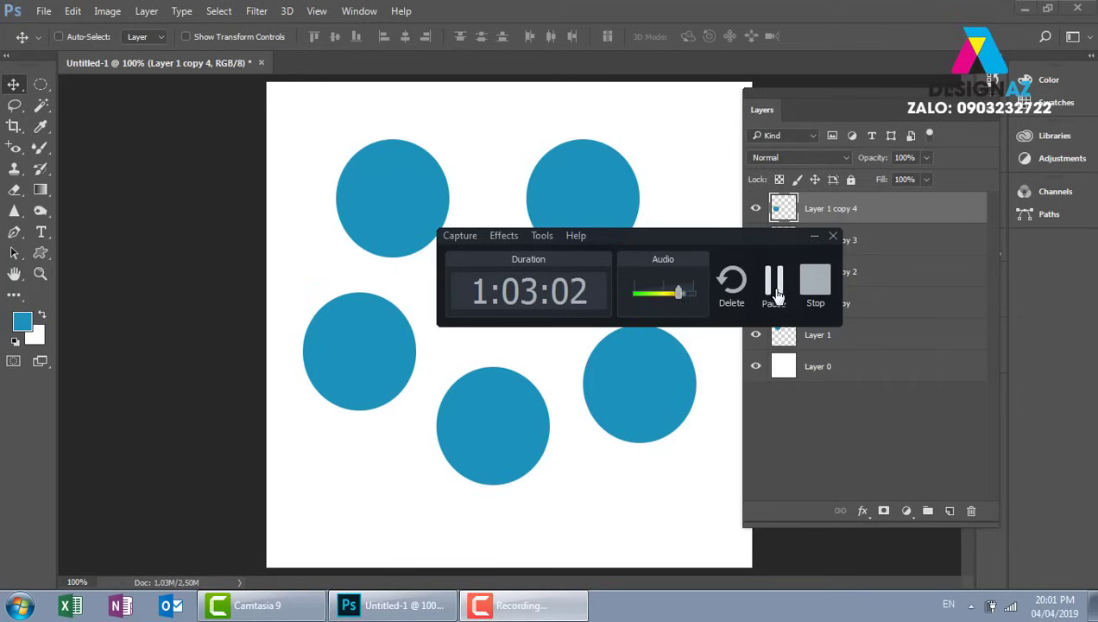
left_click(774, 287)
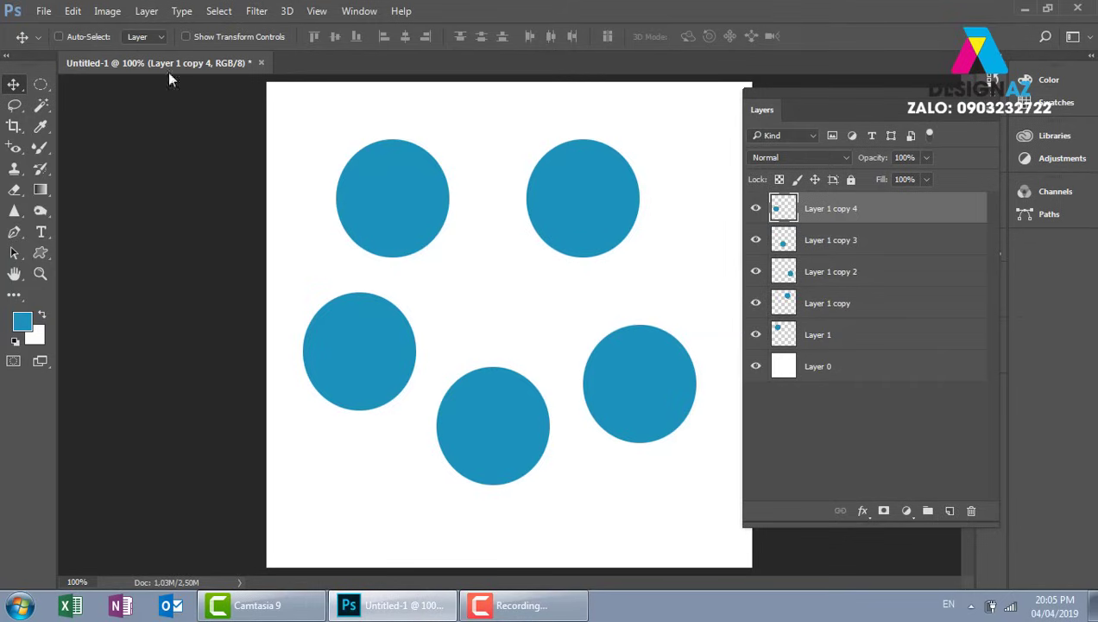
- Select all five circle layers, from Layer 1 copy 4 to Layer 1, and move them together slightly right and down
left_click(871, 338, "shift")
left_click_drag(425, 300, 436, 301)
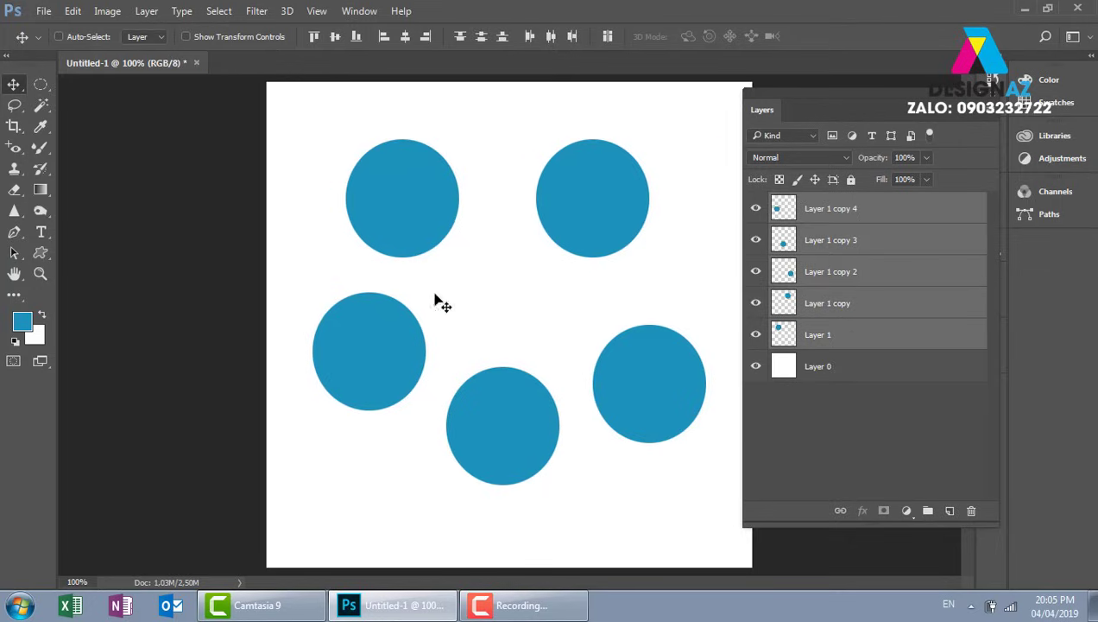
left_click(902, 398)
left_click(881, 212)
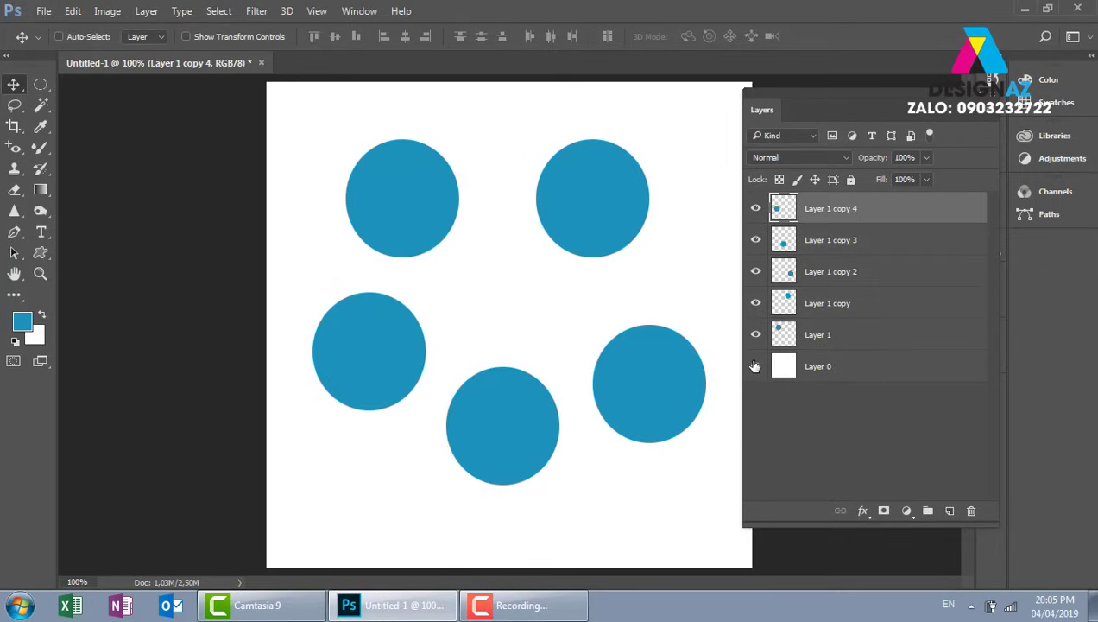
left_click(911, 343, "shift")
left_click_drag(363, 360, 400, 268)
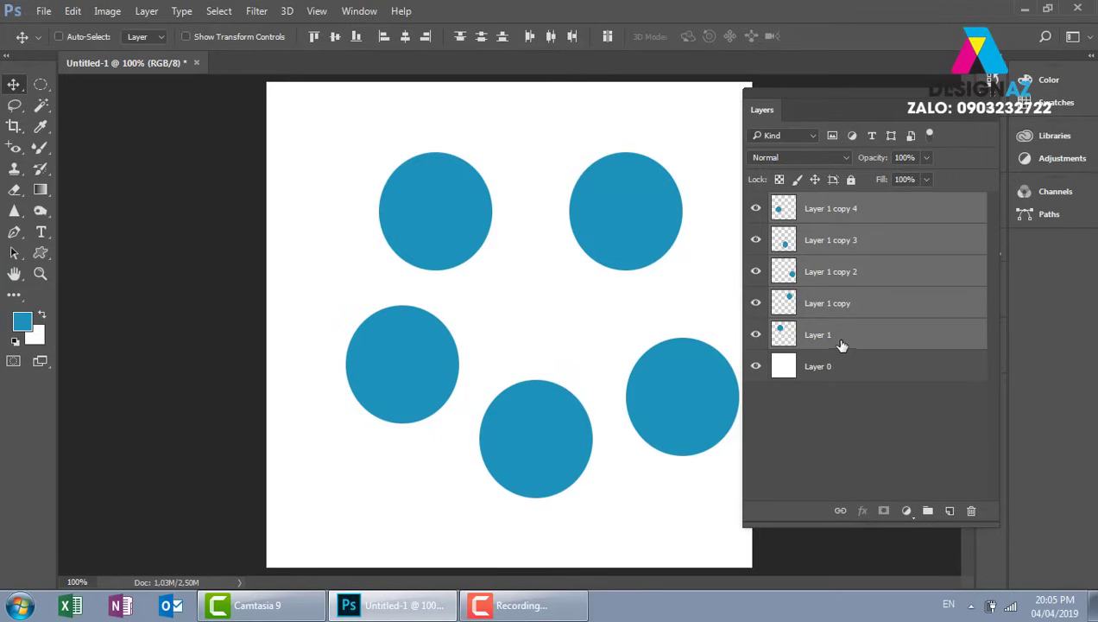
left_click_drag(564, 307, 583, 240)
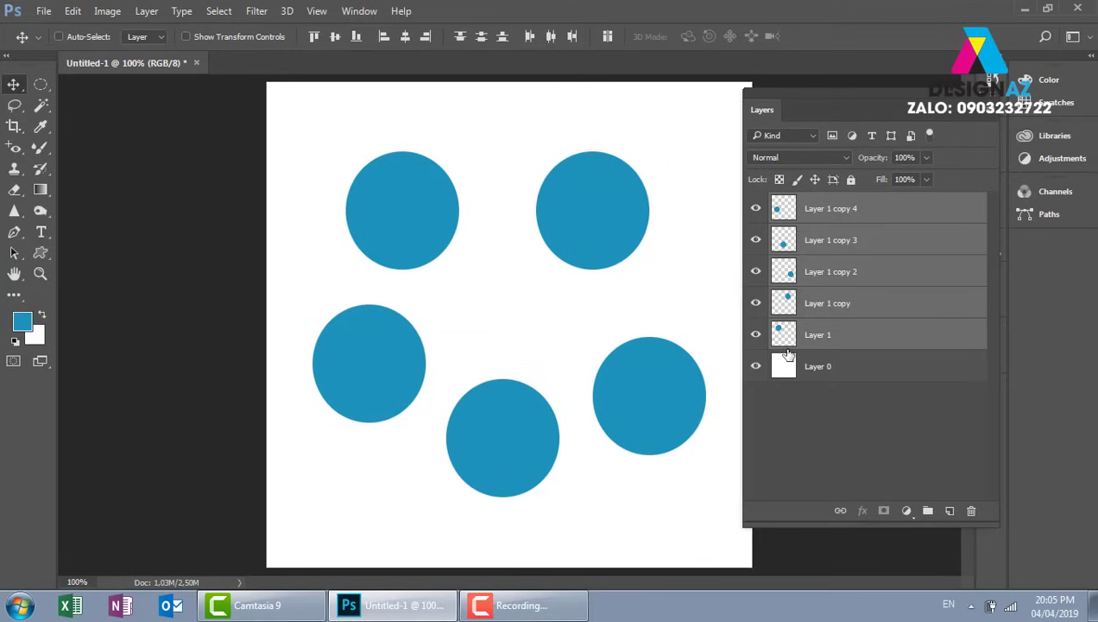
- Clear the layer selection, reselect the range from Layer 1 copy 4 to Layer 1, and move the circles slightly left and up
left_click(854, 390)
left_click(870, 213)
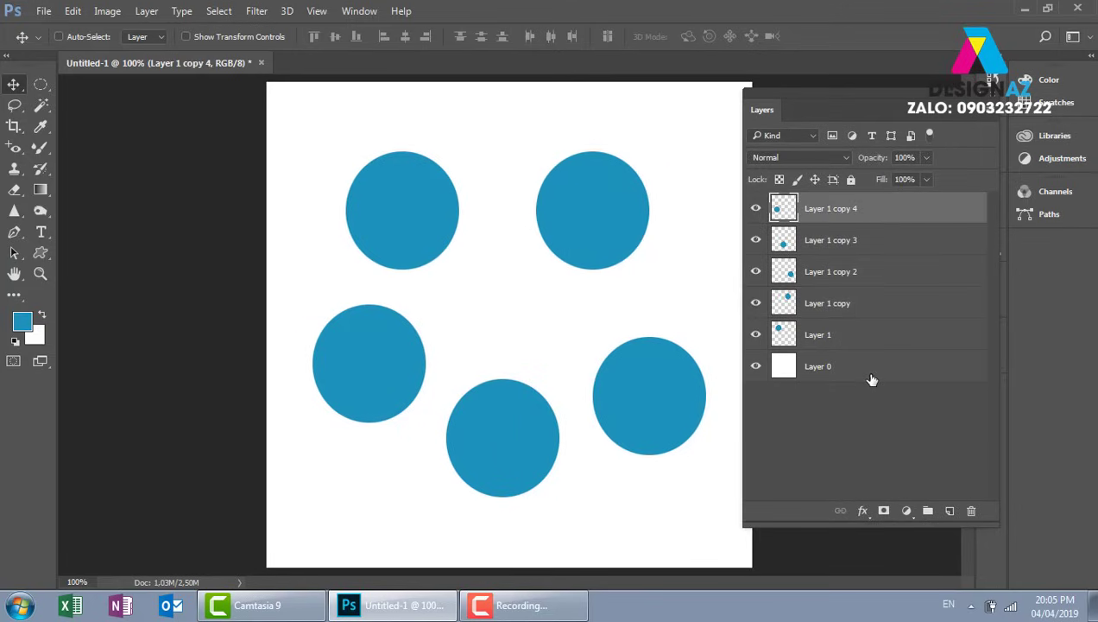
left_click(885, 342, "shift")
left_click_drag(466, 294, 456, 268)
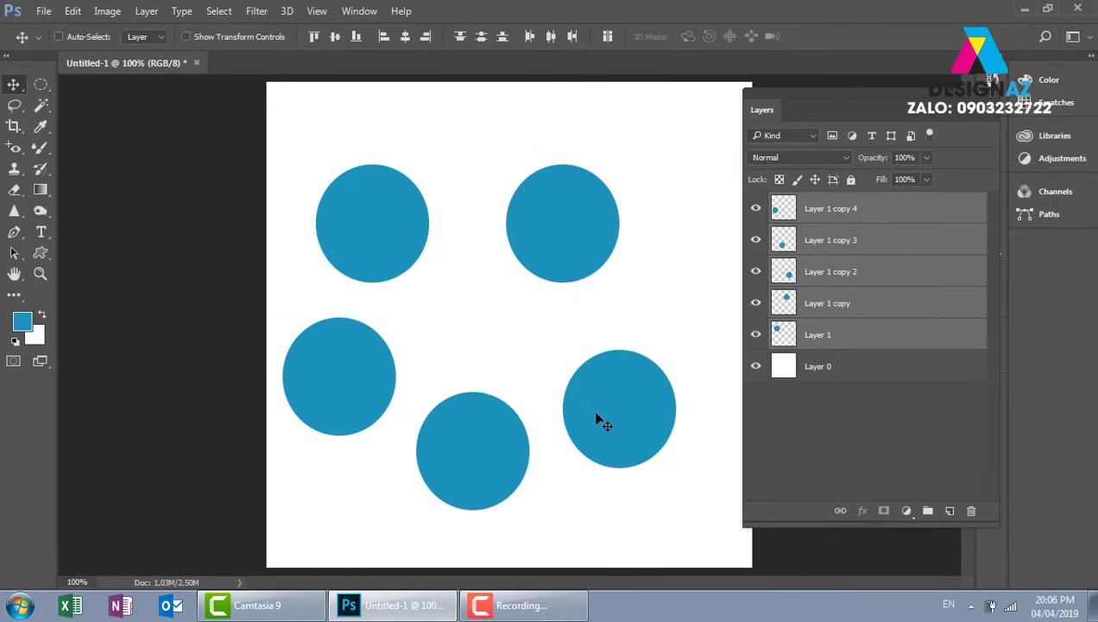
left_click_drag(644, 354, 666, 341)
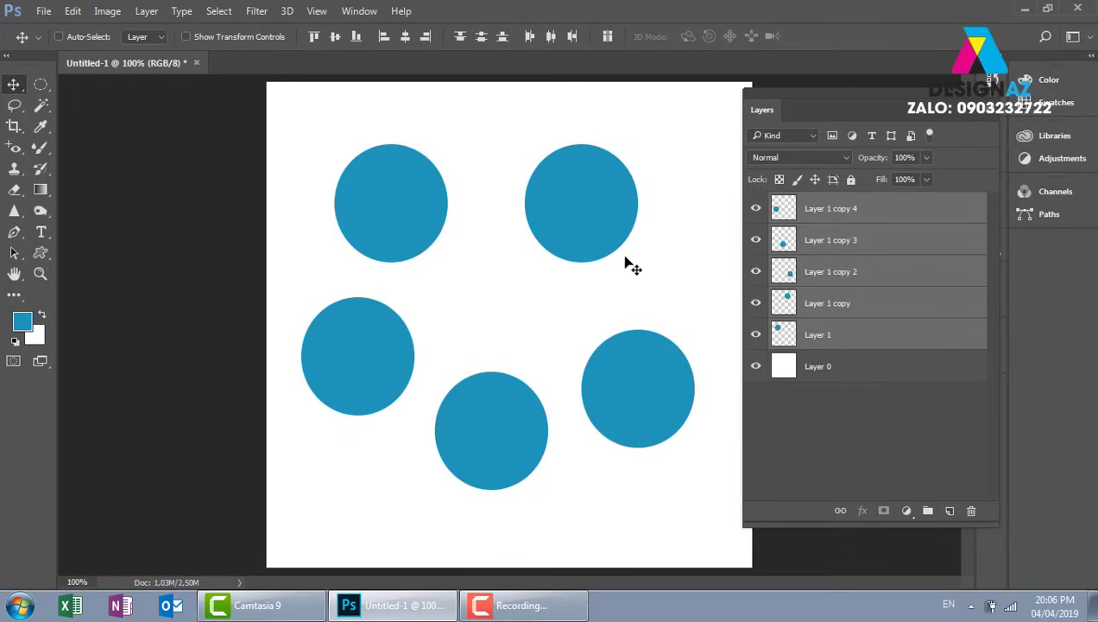
- Choose only Layer 1 from the layers listed at the upper-left circle on the canvas
right_click(406, 196)
left_click(442, 203)
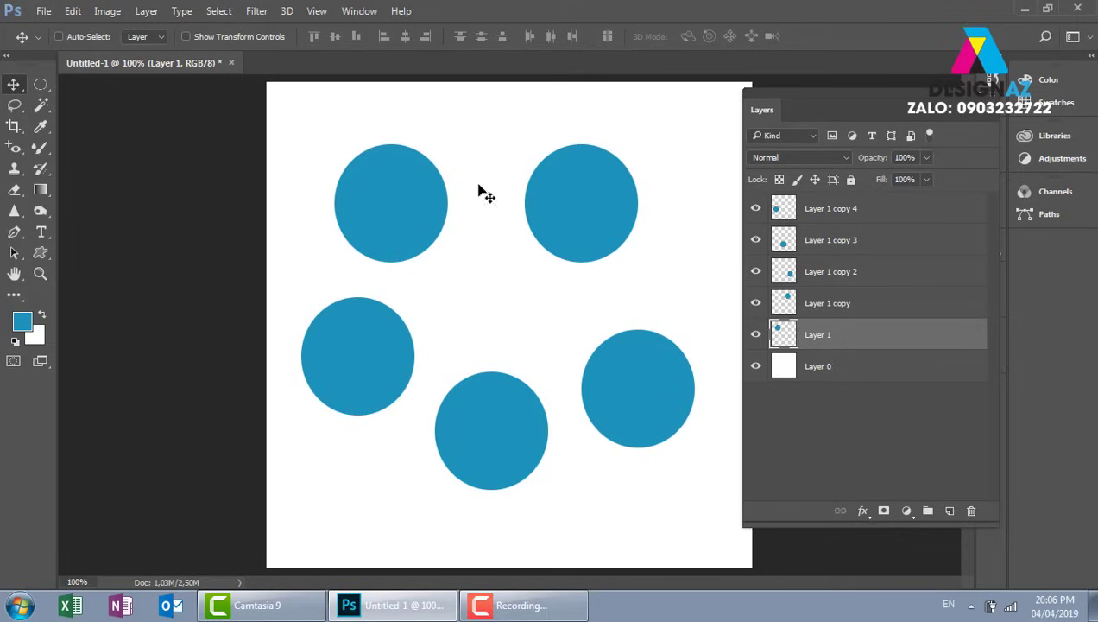
right_click(406, 181)
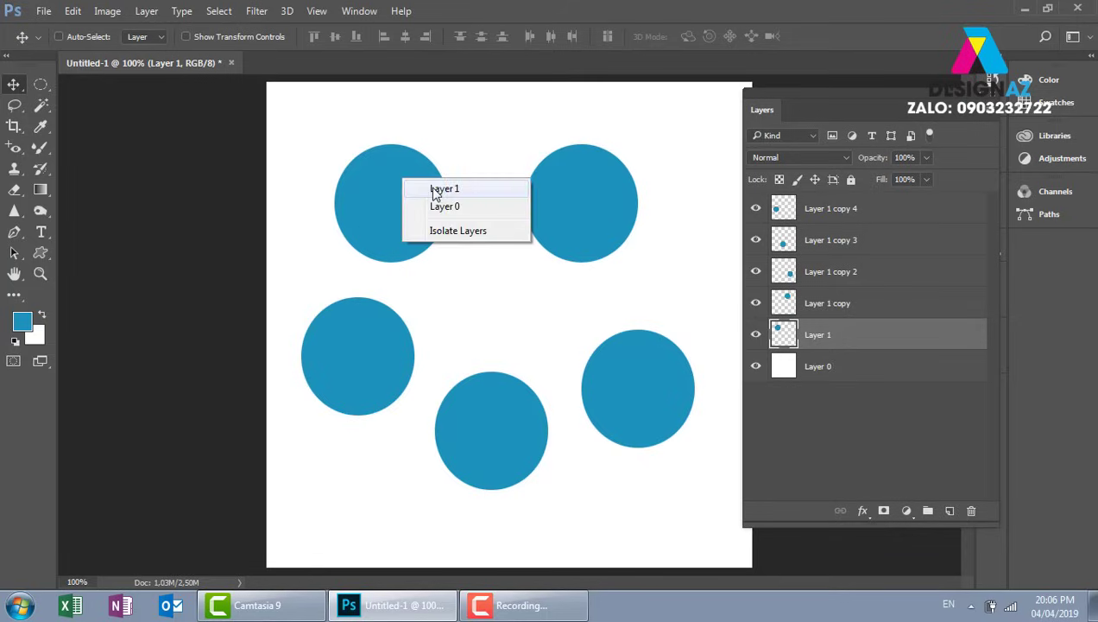
left_click(436, 186)
mouse_move(400, 202)
left_mouse_down()
mouse_move(410, 200)
mouse_move(399, 202)
left_mouse_up()
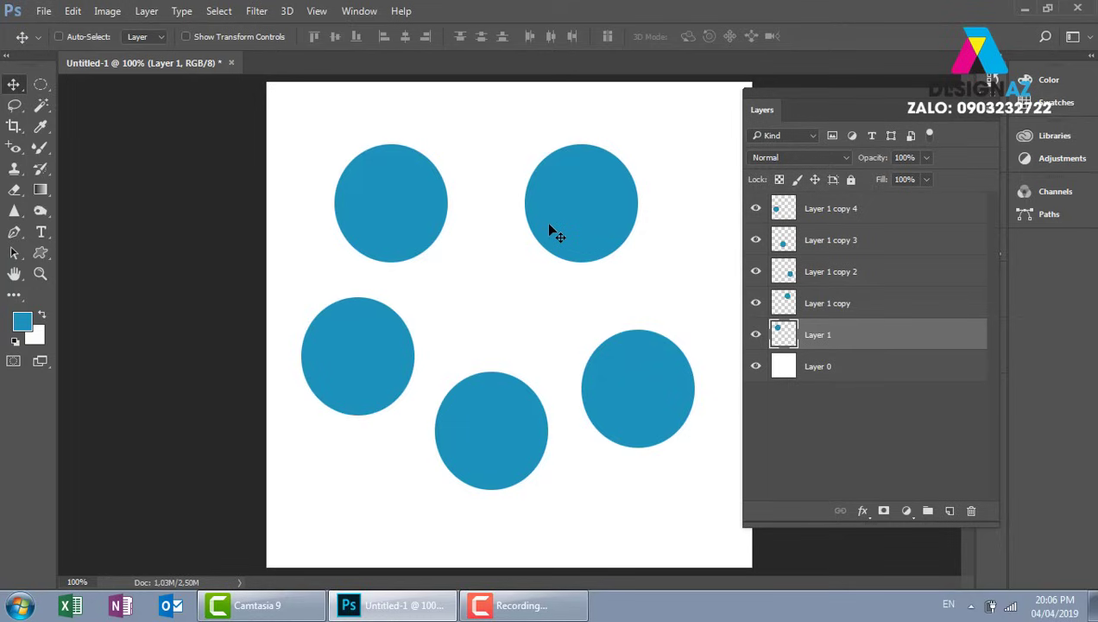
- Add Layer 1 copy to the Layer 1 selection from the upper-right circle and move the two upper circles slightly right
left_click_drag(400, 221, 407, 206)
right_click(587, 171)
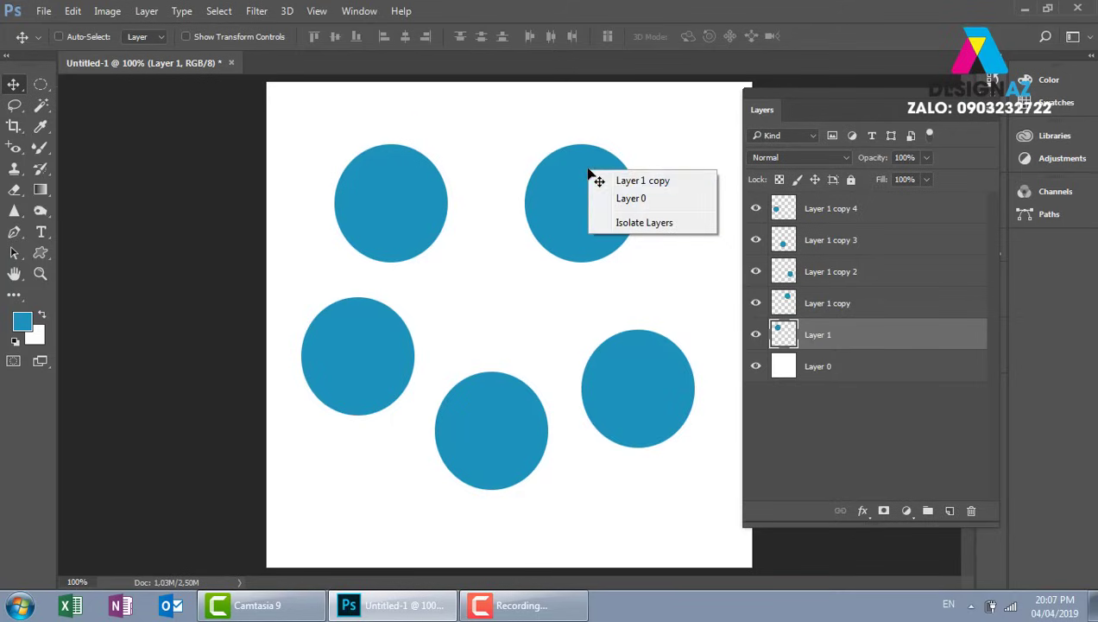
left_click(640, 182, "shift")
left_click_drag(608, 177, 611, 202)
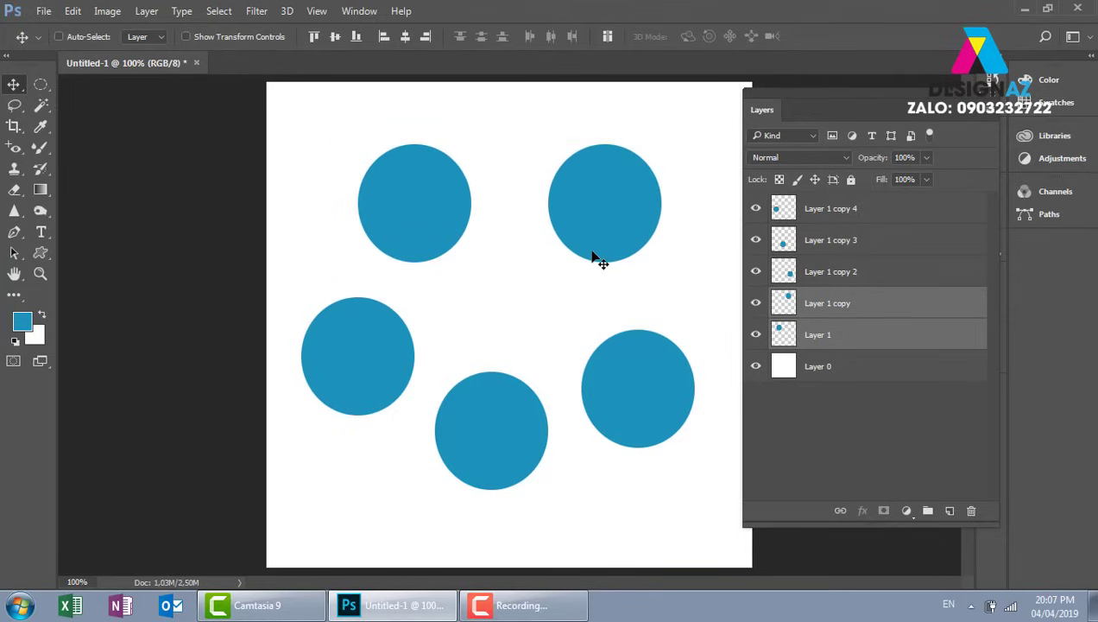
- Add Layer 1 copy 4 to the selection from the left circle and move the three selected circles slightly up
right_click(378, 334)
left_click(409, 345, "shift")
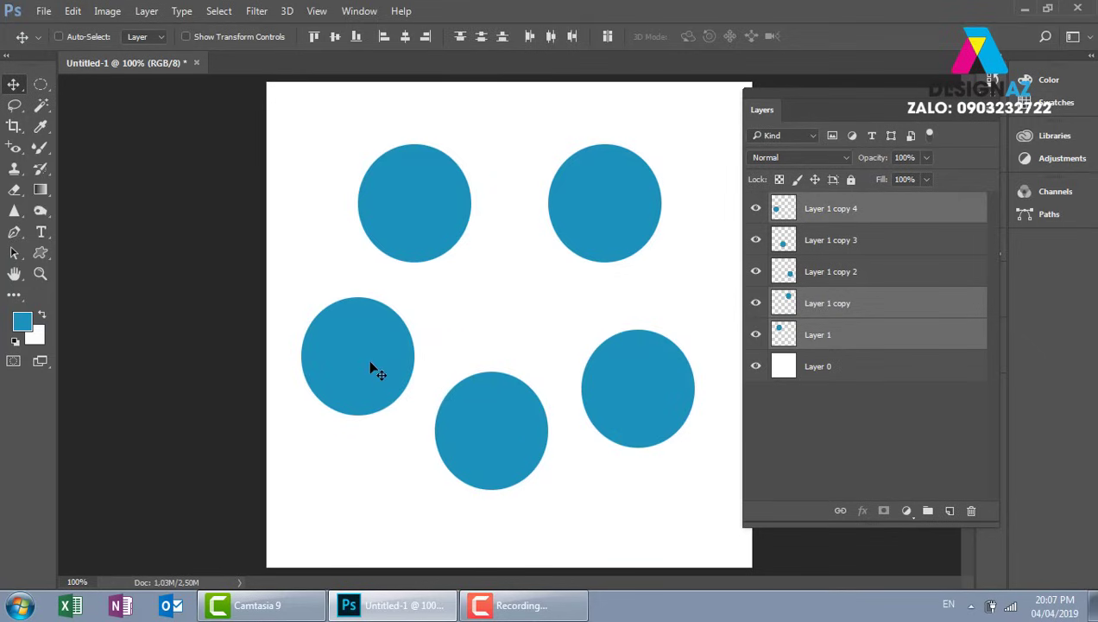
mouse_move(371, 363)
left_mouse_down()
mouse_move(373, 345)
mouse_move(397, 361)
mouse_move(367, 351)
left_mouse_up()
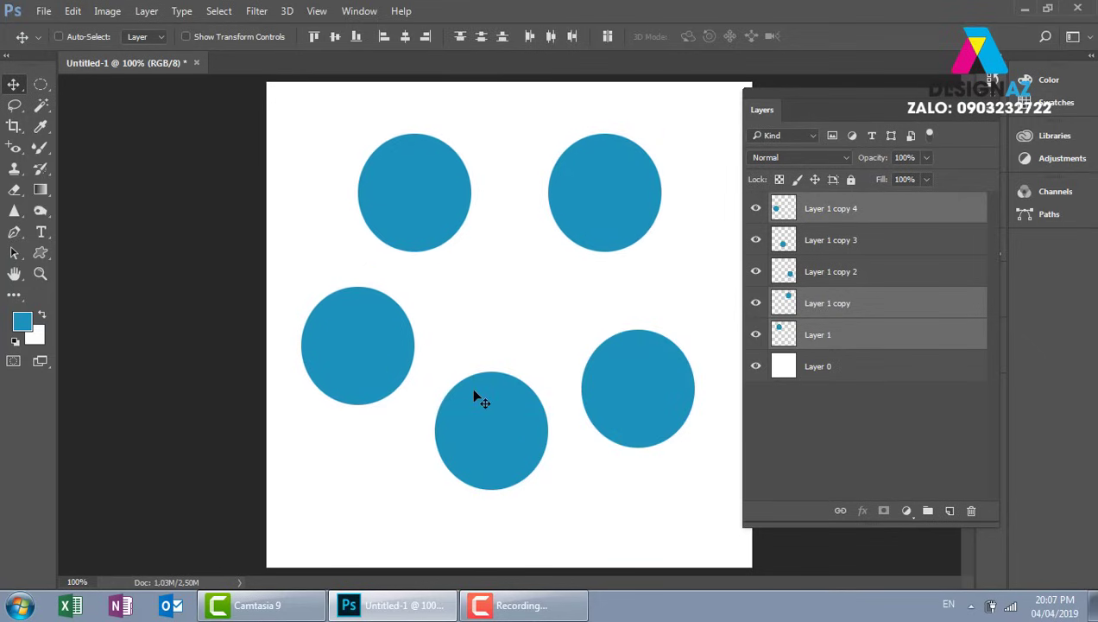
- Add Layer 1 copy 2 to the selection from the lower-right circle and move the four selected circles slightly left and down
right_click(625, 380)
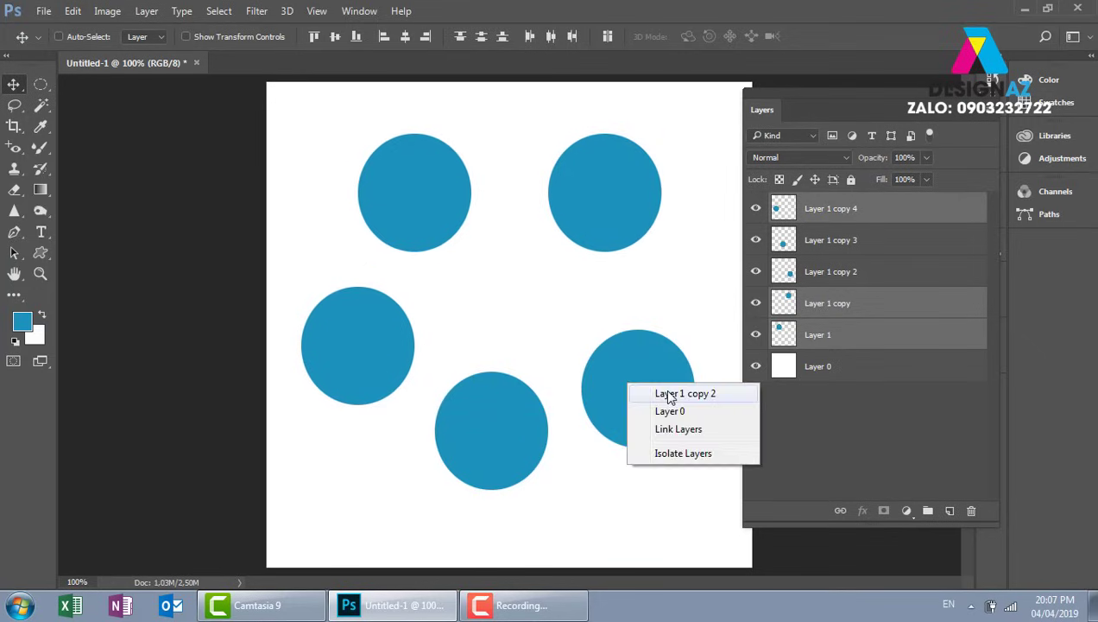
left_click(637, 394, "shift")
mouse_move(634, 403)
left_mouse_down()
mouse_move(622, 377)
mouse_move(664, 388)
mouse_move(625, 390)
mouse_move(637, 417)
mouse_move(662, 394)
mouse_move(640, 403)
mouse_move(635, 390)
left_mouse_up()
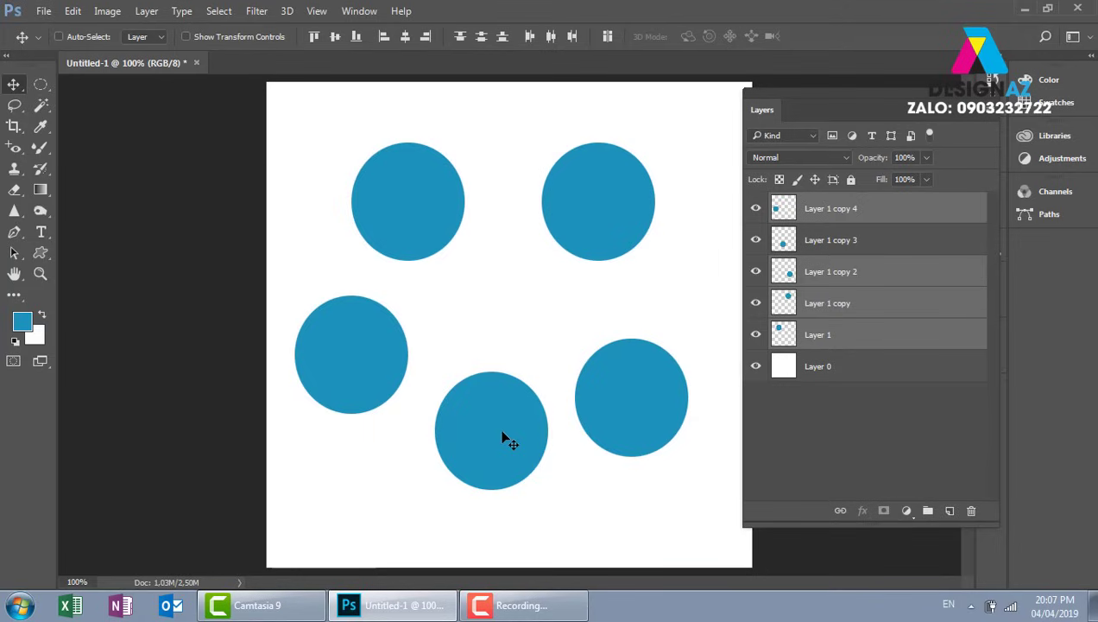
- Add Layer 1 copy 3 to the selection from the bottom circle and move all five circles right and slightly up
right_click(501, 412, "shift")
left_click(546, 420, "shift")
left_click_drag(501, 432, 529, 408)
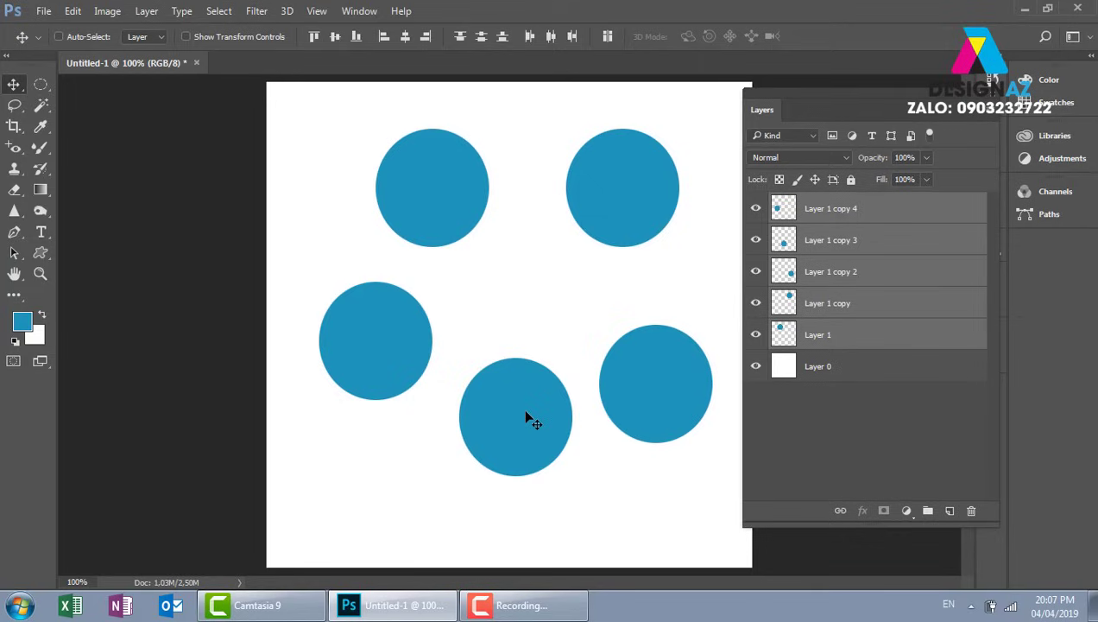
- Remove Layer 1 copy 3 from the layer selection and deselect the remaining circle layers
right_click(526, 399)
left_click(559, 406)
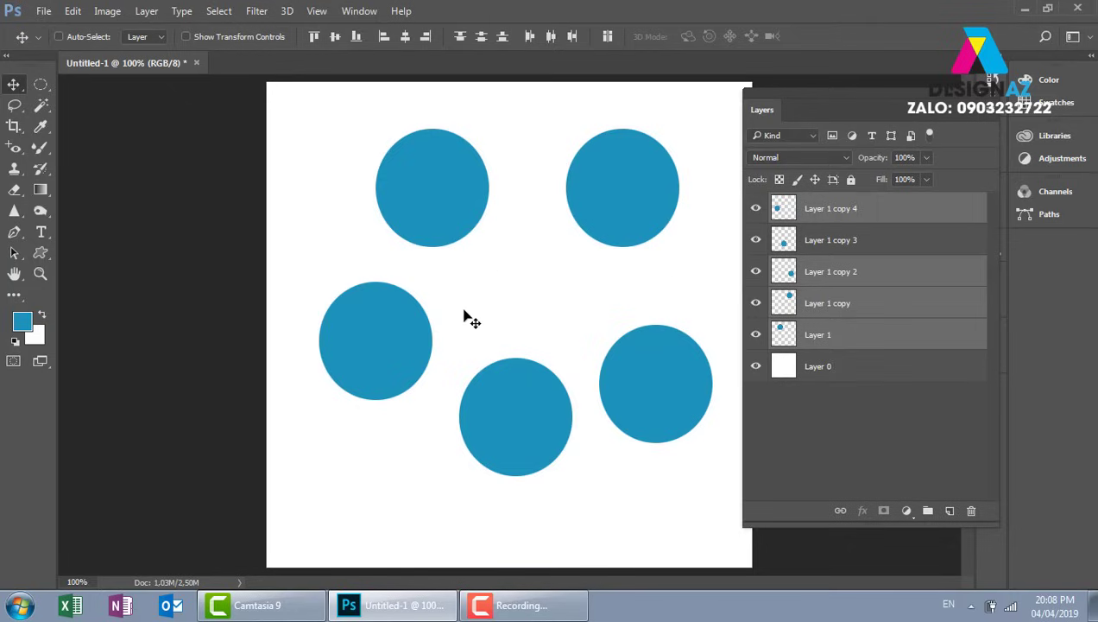
left_click(879, 418)
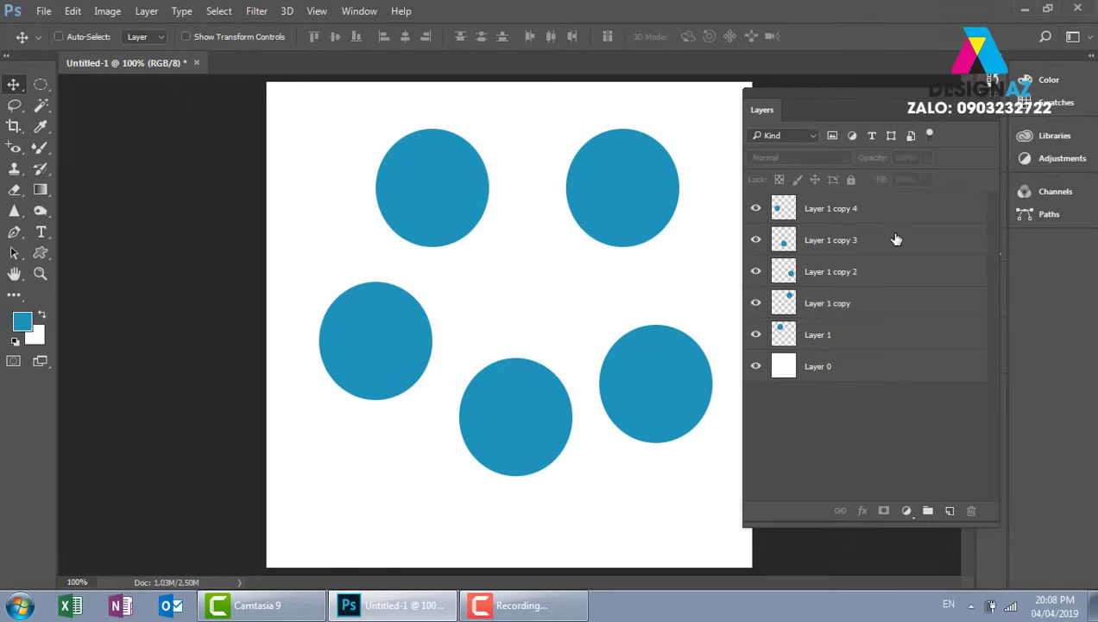
- Select the five circle layers from Layer 1 copy 4 to Layer 1 and combine them into a group
left_click(896, 216)
left_click(901, 341, "shift")
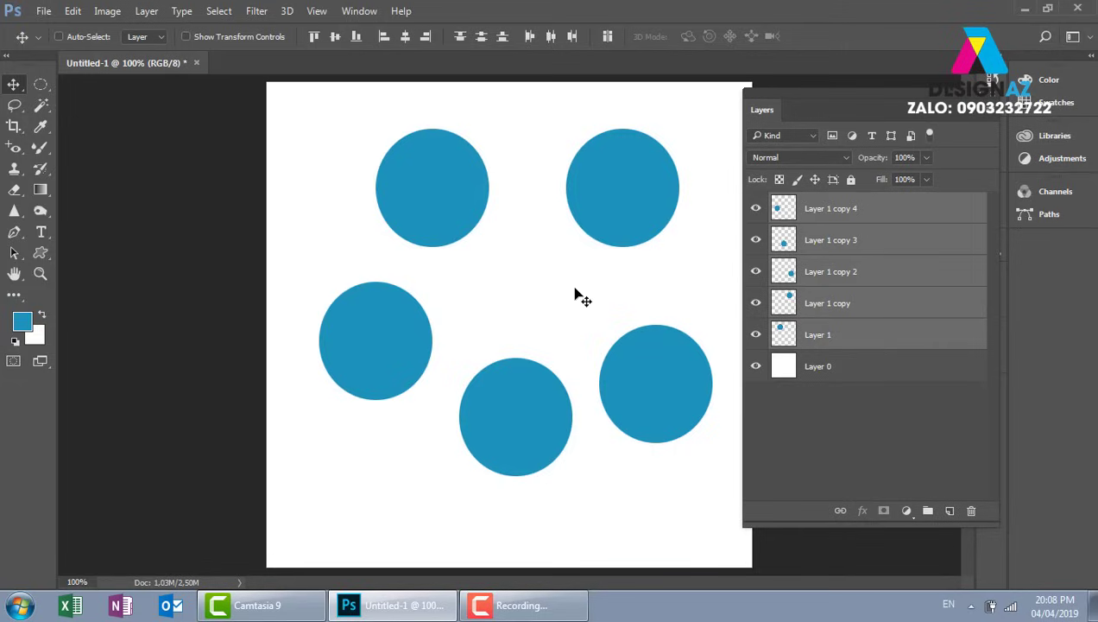
key("ctrl")
key("ctrl+g")
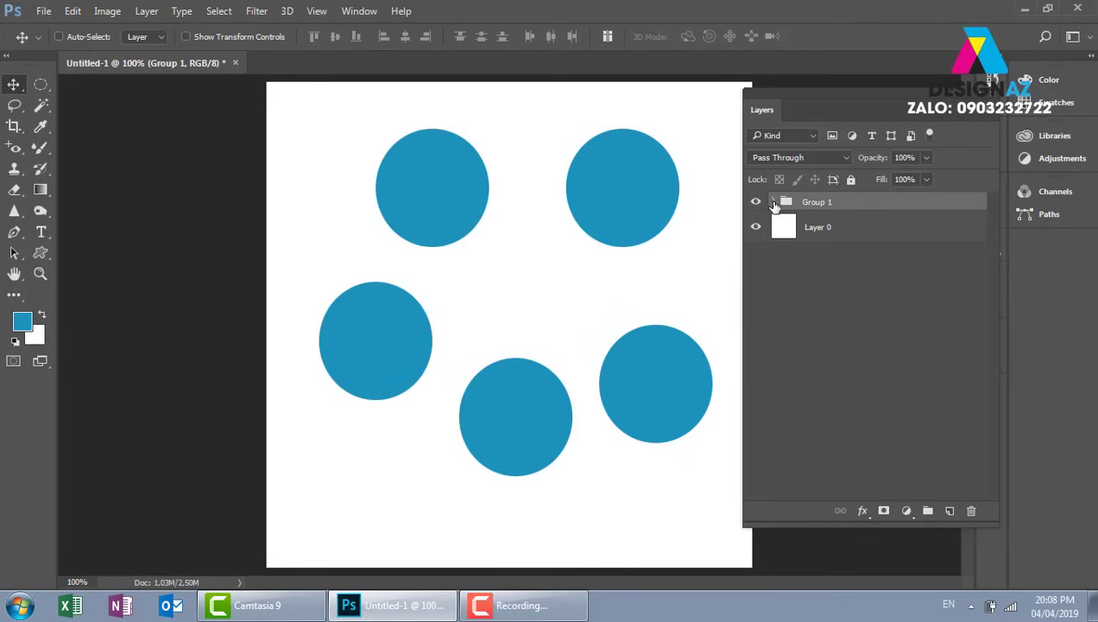
- Expand and collapse the circle group to check the layers it contains, leaving it collapsed
left_click(774, 202)
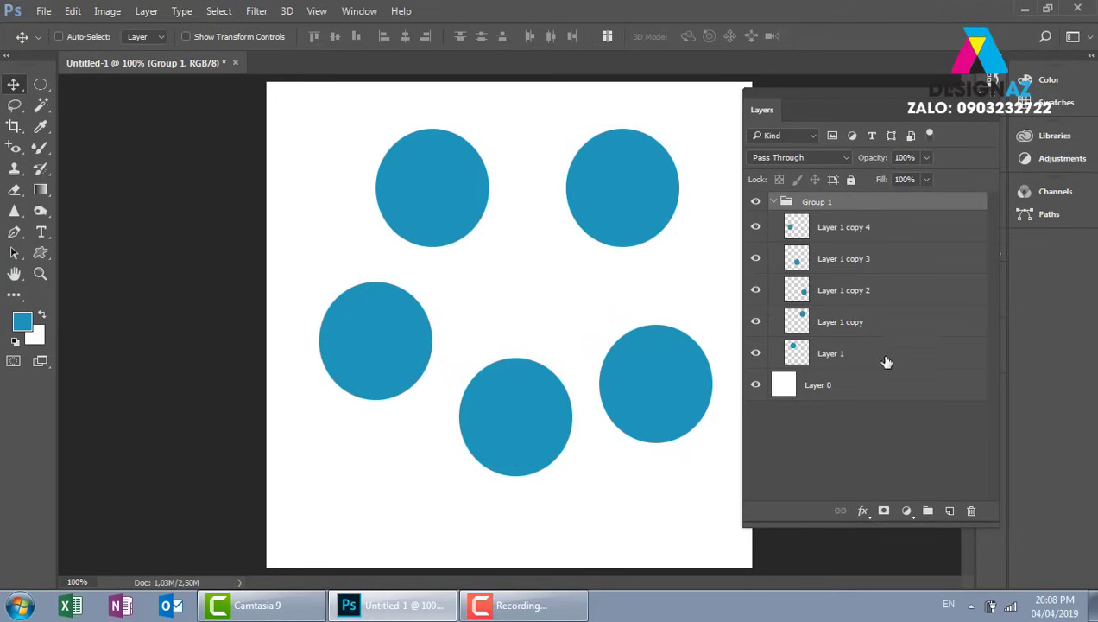
left_click(773, 201)
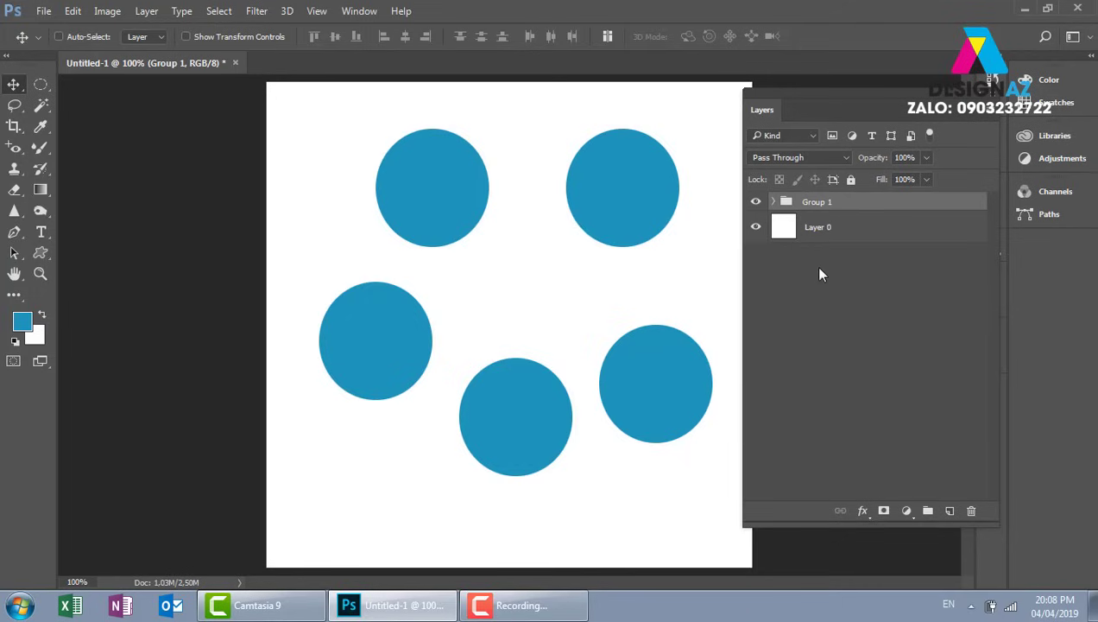
left_click(773, 201)
left_click(774, 201)
left_click(774, 202)
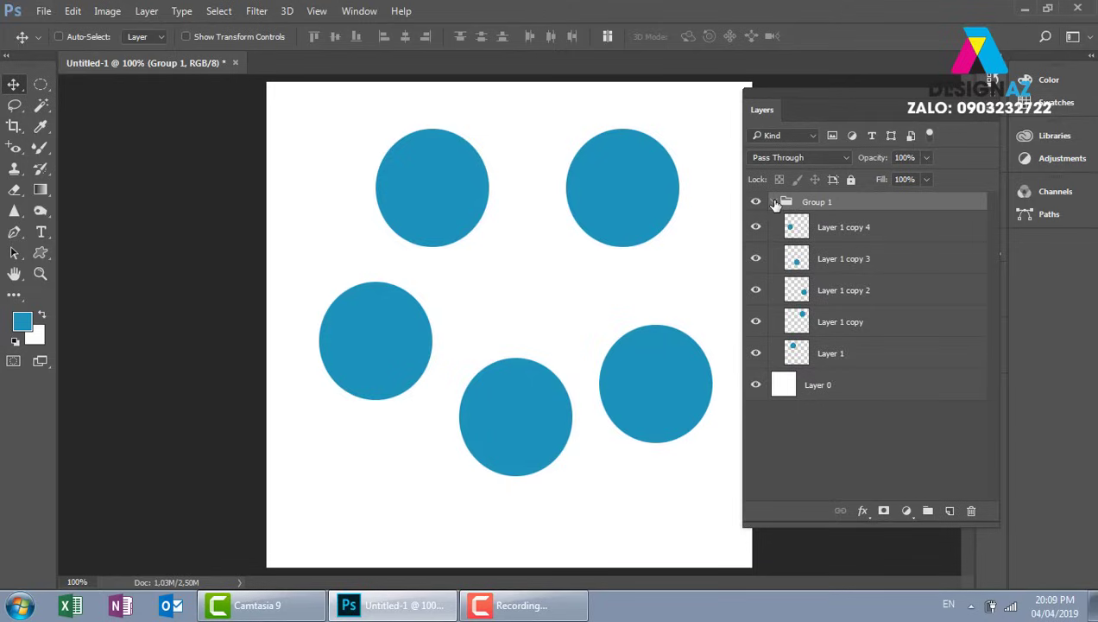
left_click(774, 201)
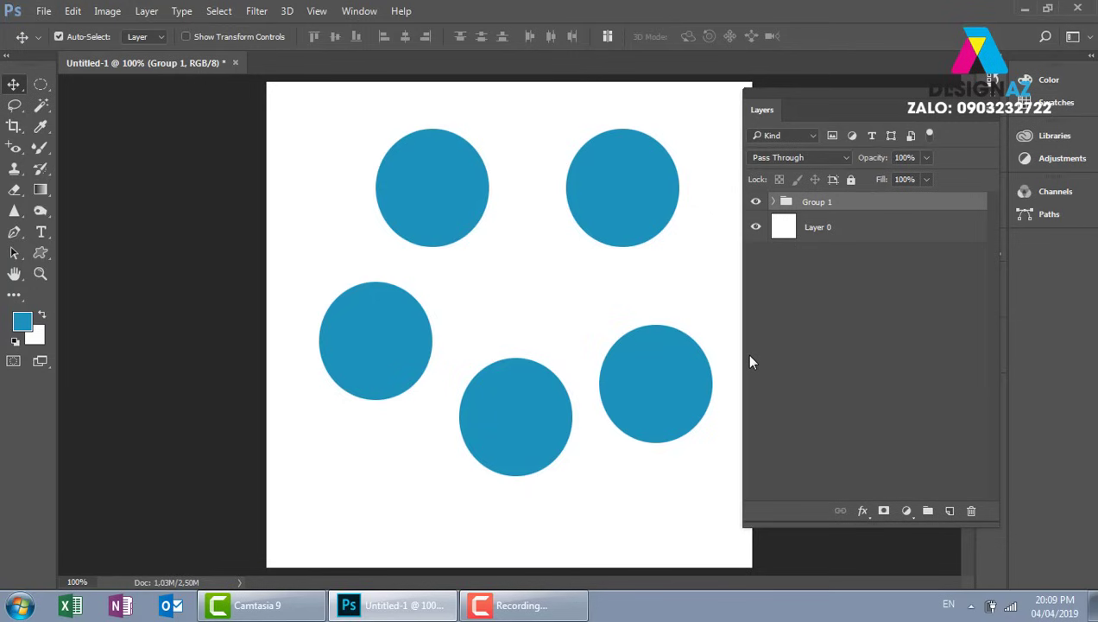
- Ungroup the five circle layers and group them again
key("ctrl+shift+g")
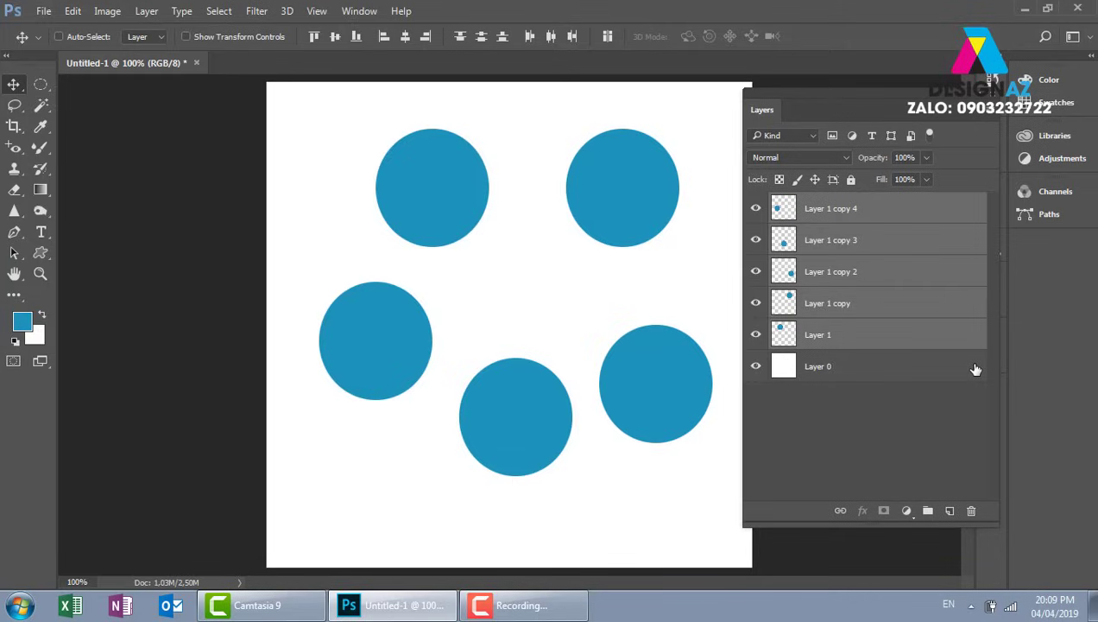
key("ctrl+g")
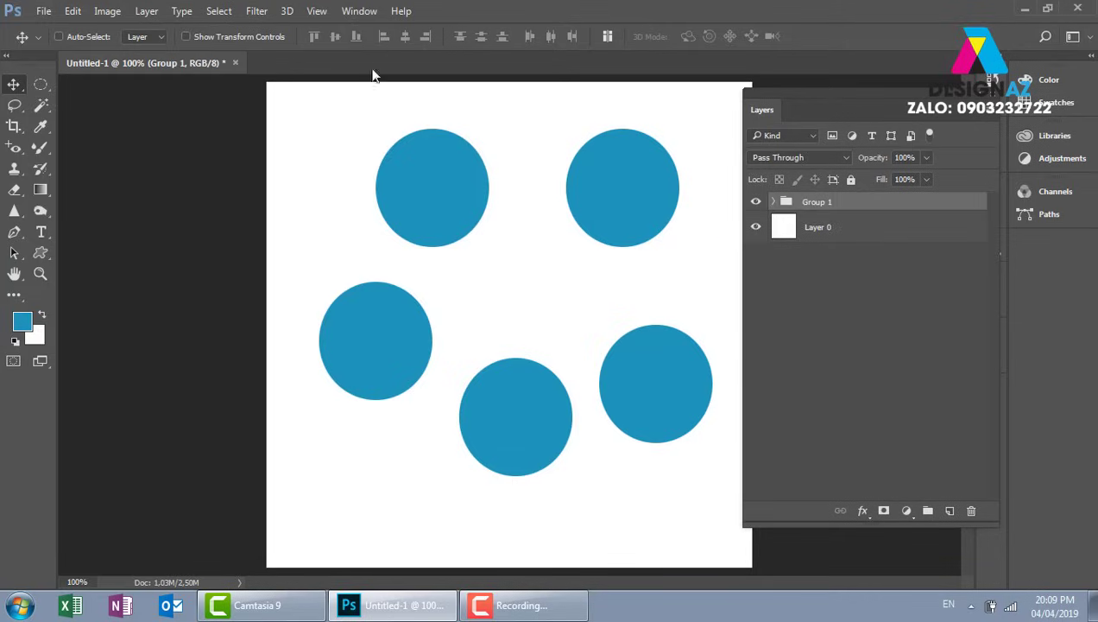
- Set the Move tool's auto-select target to Group and move the whole circle group slightly left and up
left_click(159, 38)
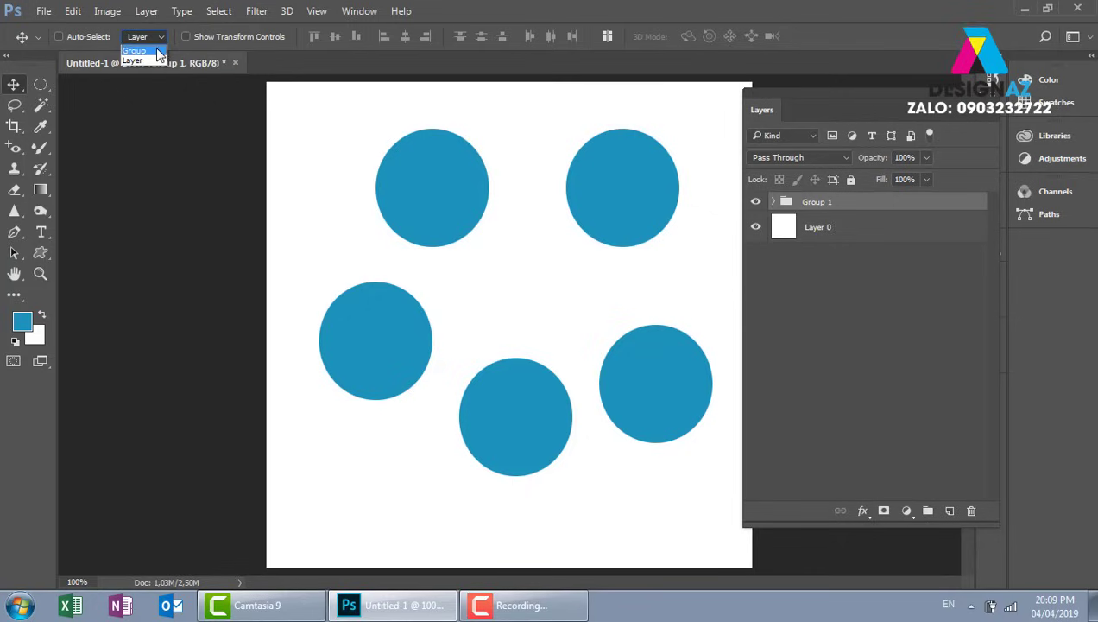
mouse_move(460, 211)
left_mouse_down()
mouse_move(445, 196)
mouse_move(453, 204)
left_mouse_up()
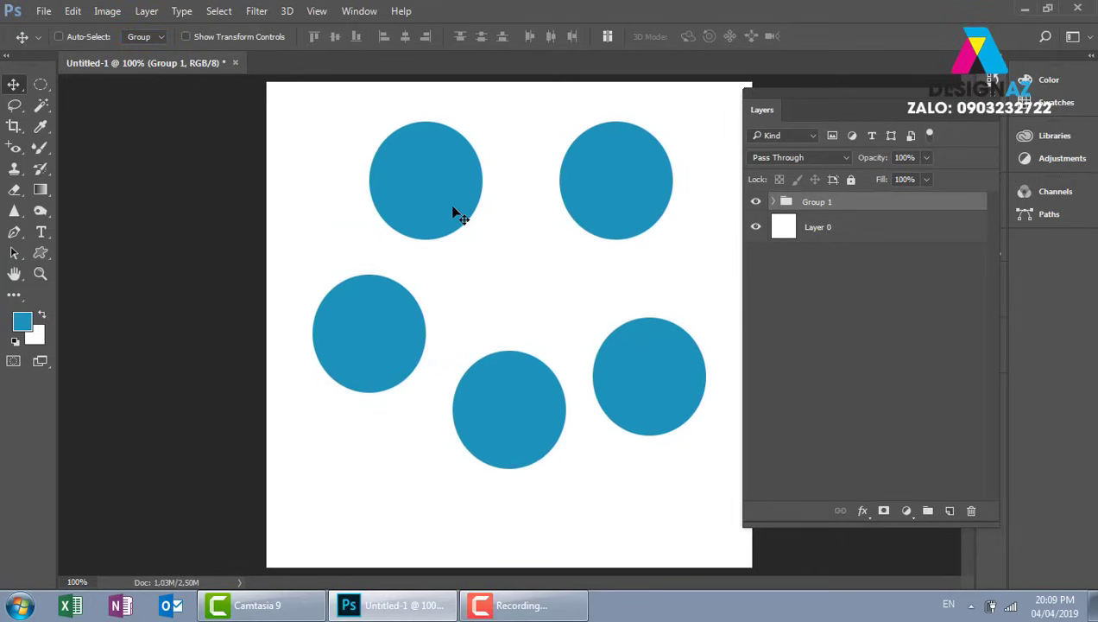
key("ctrl")
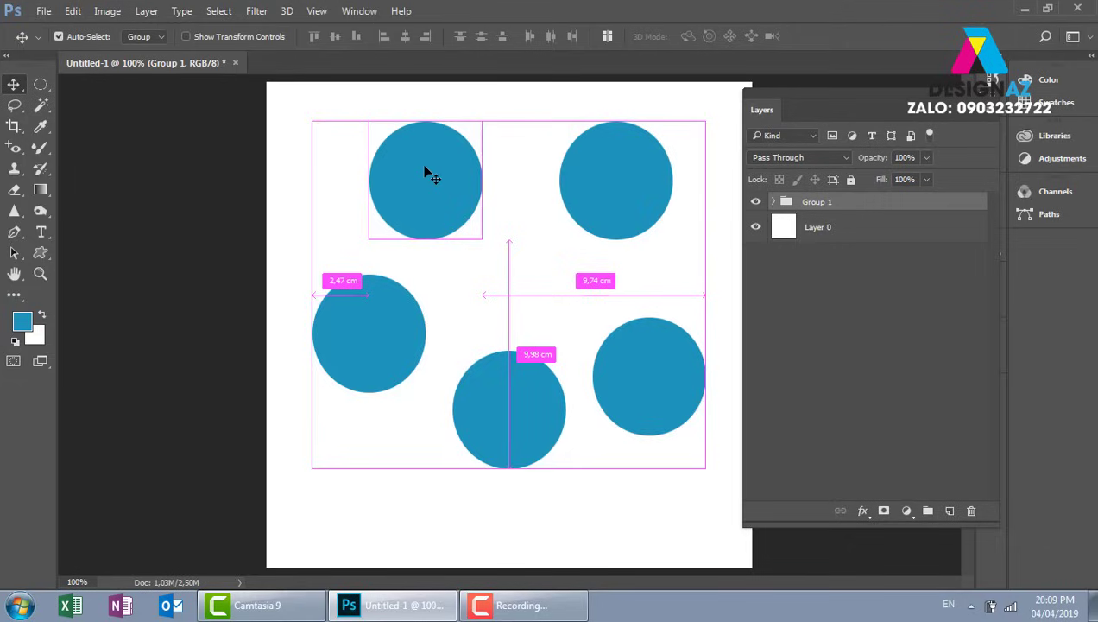
key("ctrl")
key("ctrl")
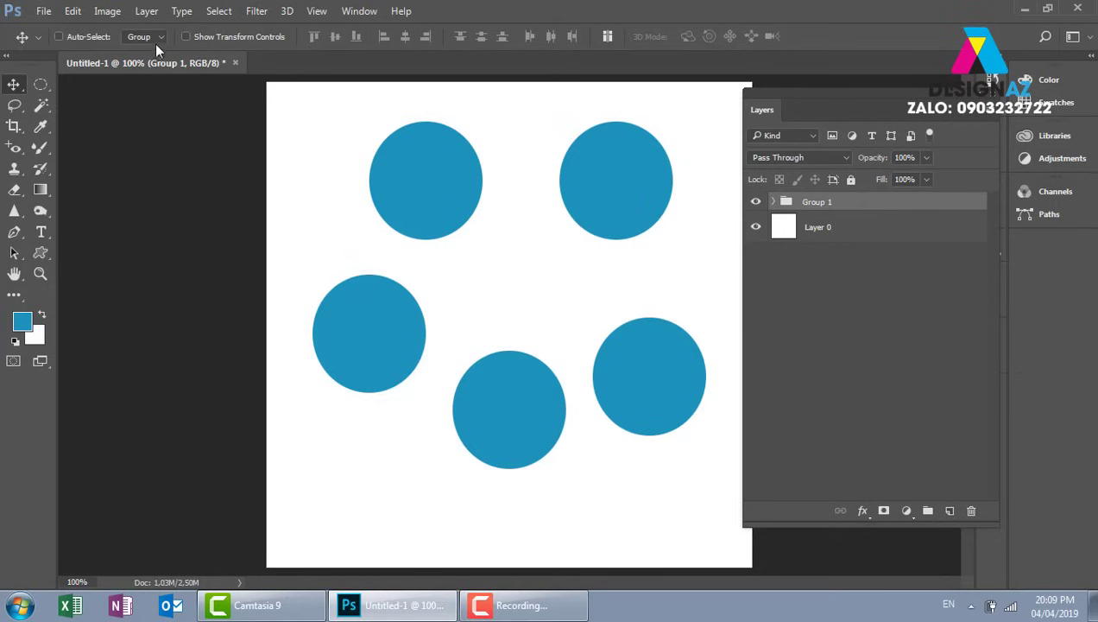
key("ctrl")
left_click_drag(462, 195, 462, 224)
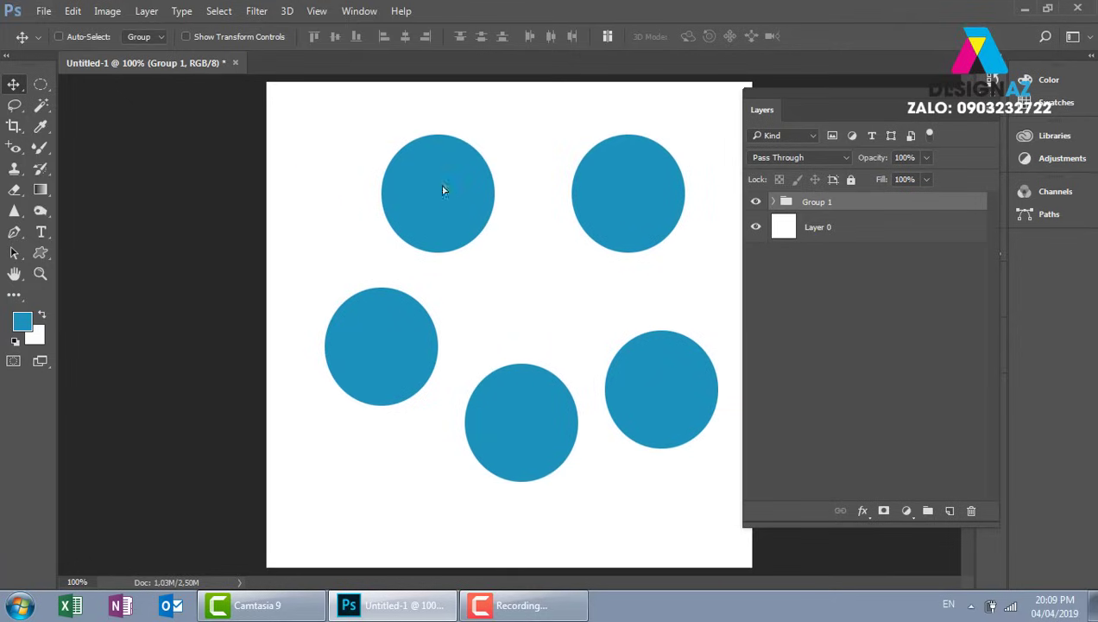
left_click_drag(442, 187, 431, 175)
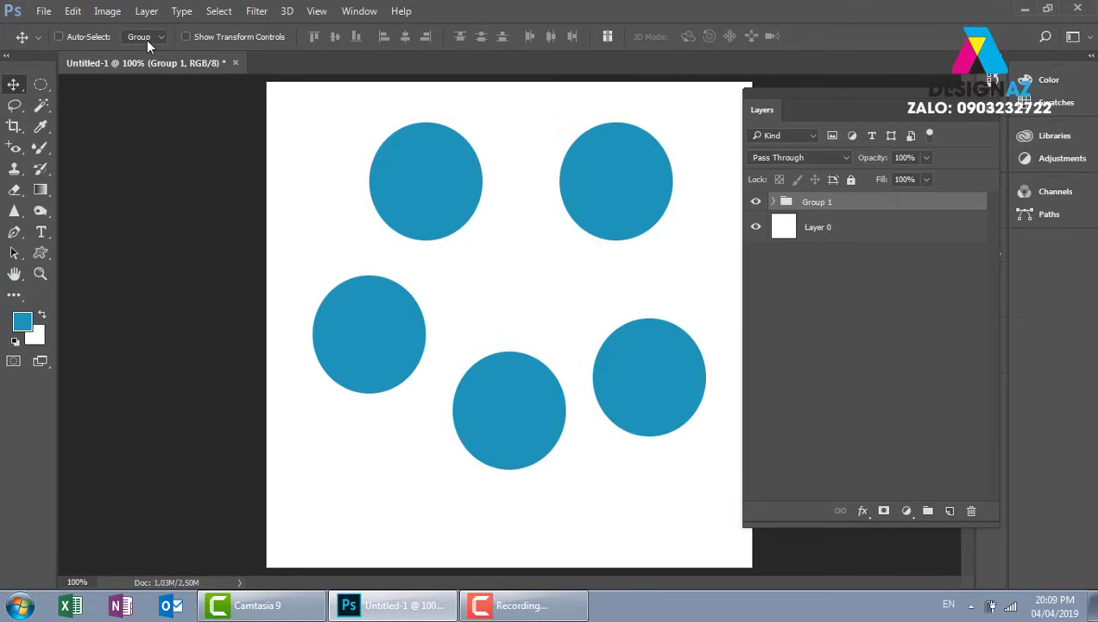
- Set the auto-select target to Layer and move only the upper-left circle down and slightly right
left_click(154, 41)
left_click(134, 60)
left_click_drag(440, 176, 447, 220)
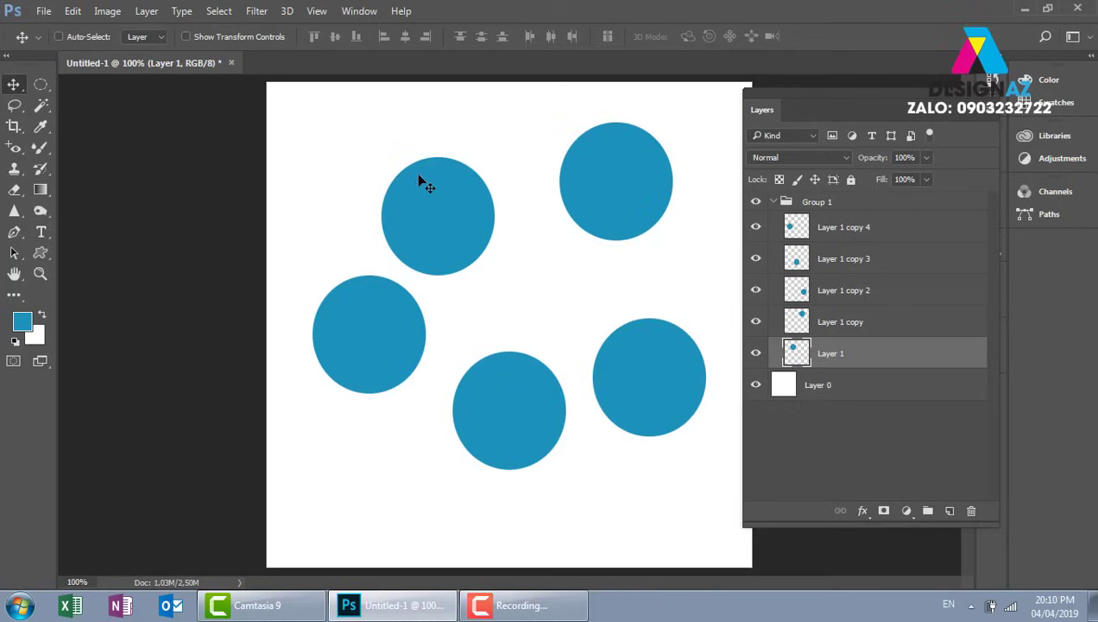
- Show the transform controls, reshape the Layer 1 circle into an ellipse about 116% wide and 79% high, and apply the transformation
left_click(185, 36)
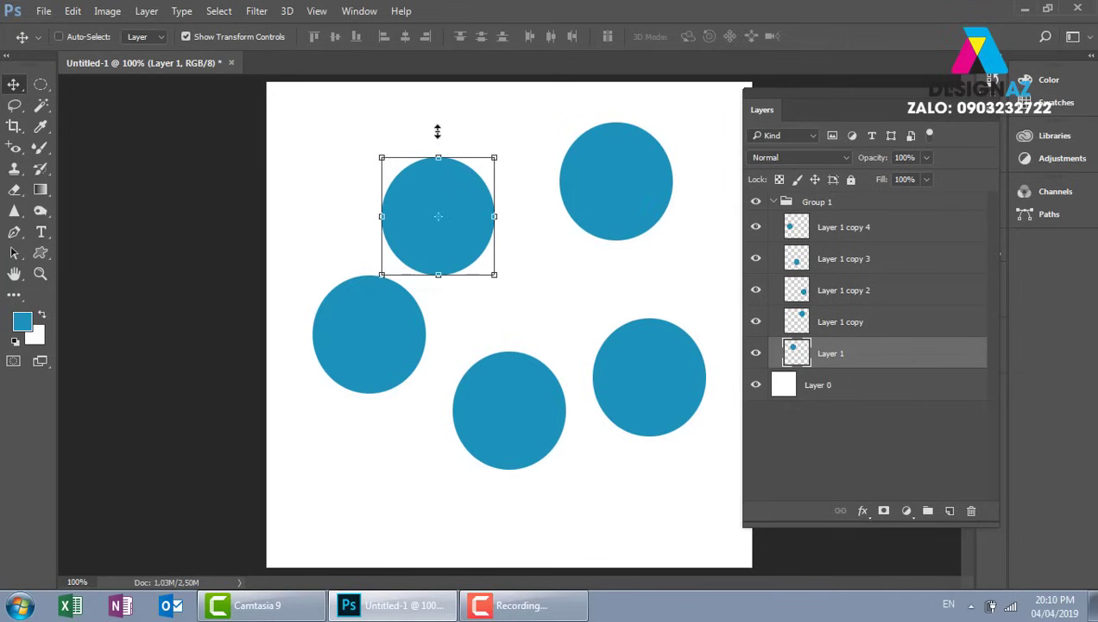
key("ctrl+t")
left_click_drag(439, 103, 436, 179)
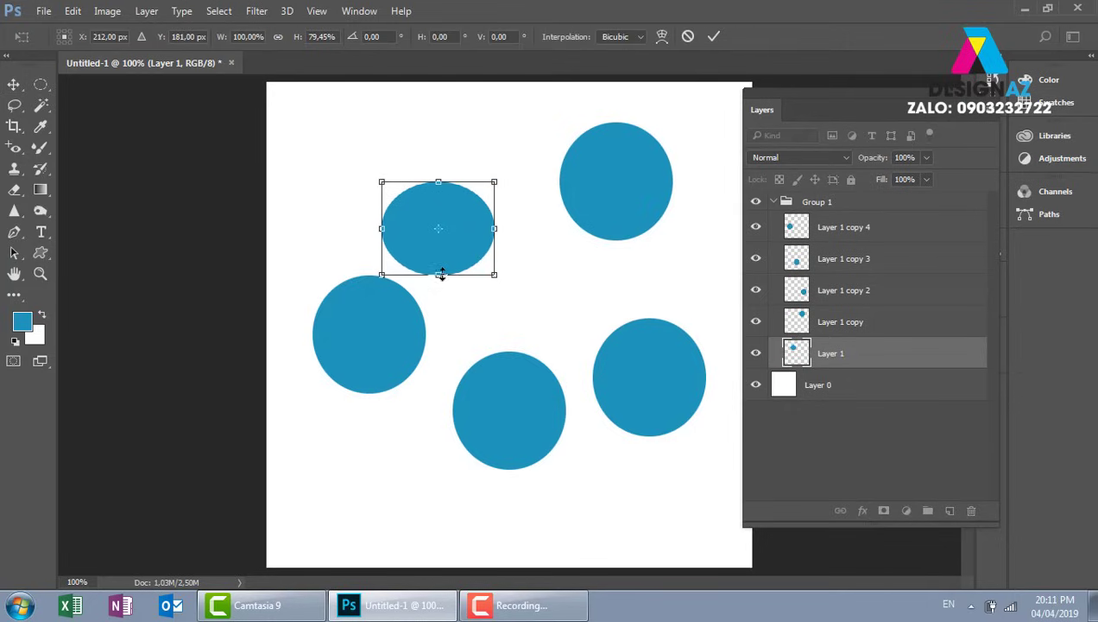
mouse_move(439, 275)
left_mouse_down()
mouse_move(441, 381)
mouse_move(447, 267)
mouse_move(445, 276)
left_mouse_up()
mouse_move(494, 228)
left_mouse_down()
mouse_move(608, 228)
mouse_move(500, 228)
left_mouse_up()
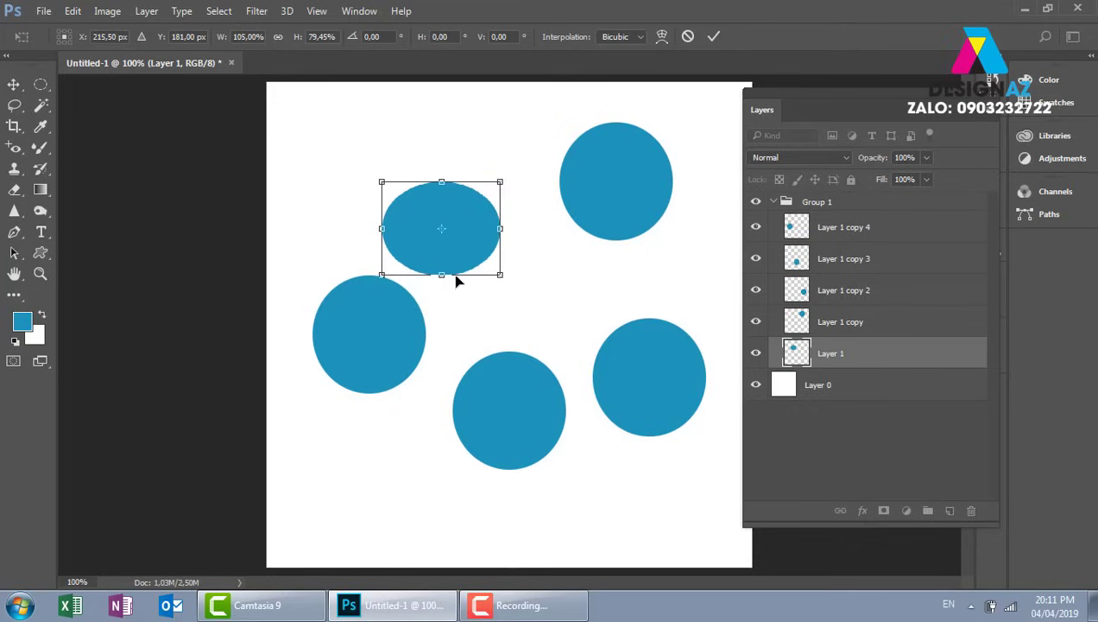
mouse_move(381, 228)
left_mouse_down()
mouse_move(292, 232)
mouse_move(374, 226)
left_mouse_up()
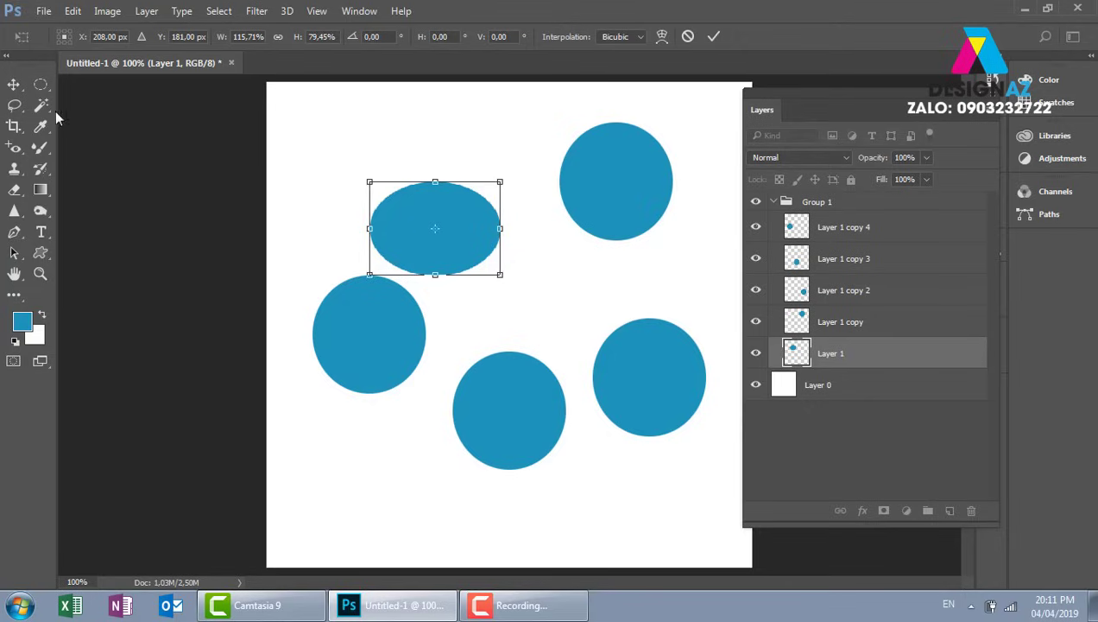
left_click(16, 85)
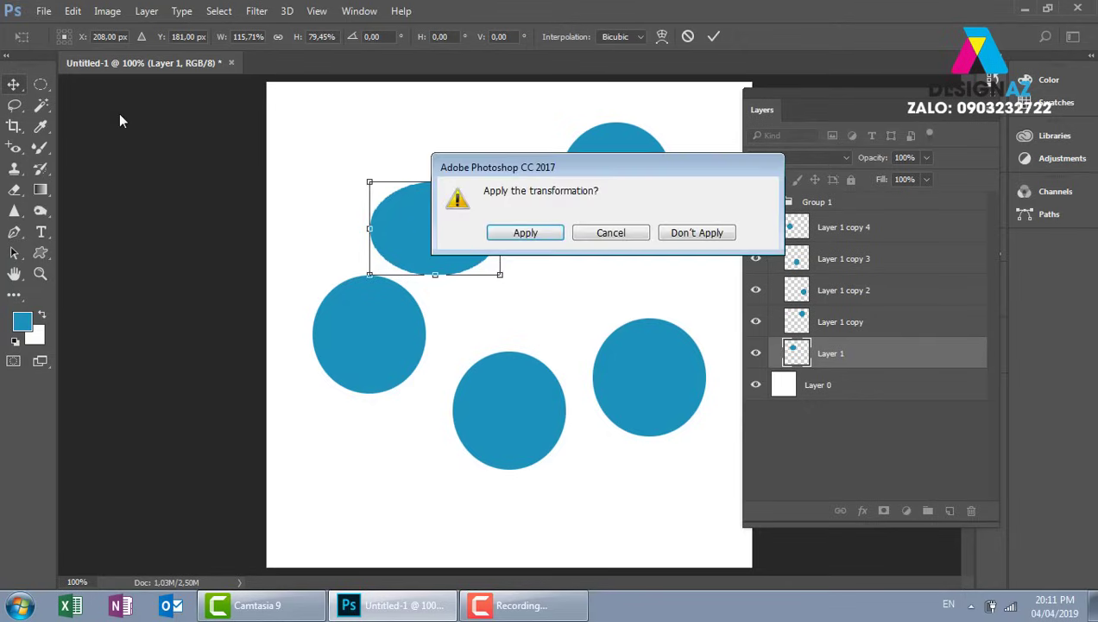
left_click(539, 233)
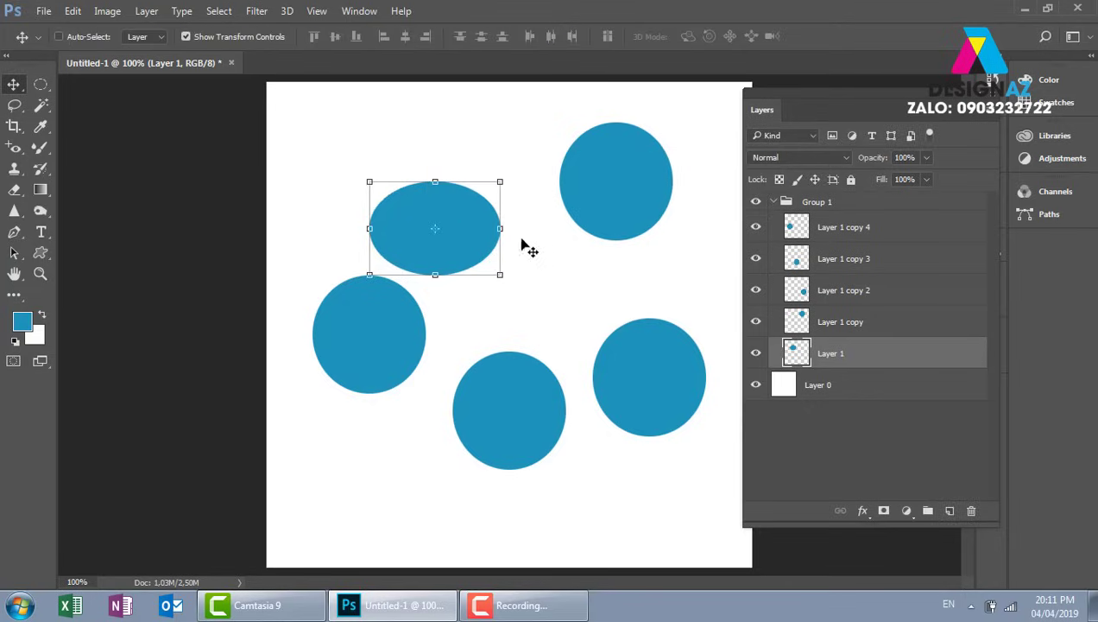
- Hide the transform controls and move the ellipse on Layer 1 up
left_click(185, 36)
left_click_drag(441, 239, 436, 202)
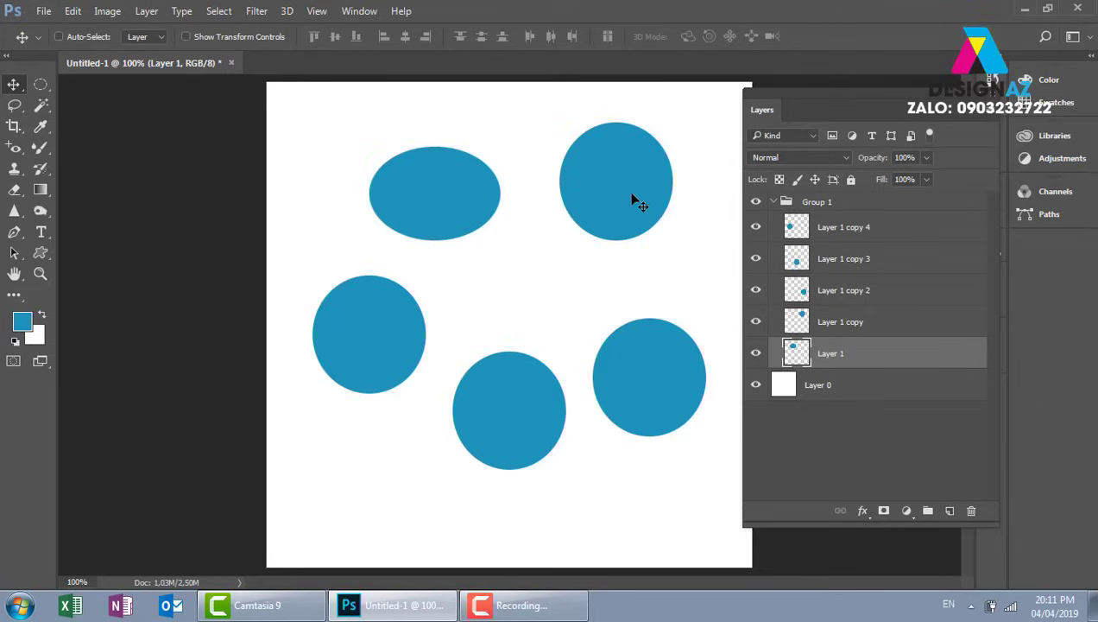
- Select the upper-right circle directly on the canvas and move it slightly down
left_click(636, 202, "ctrl")
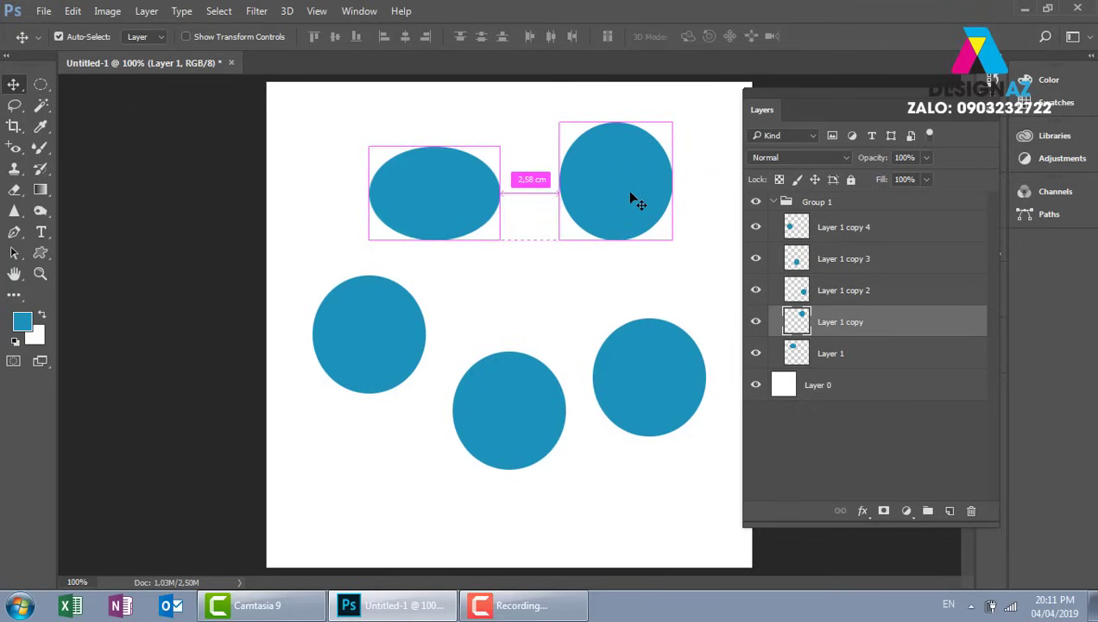
mouse_move(607, 184)
left_mouse_down()
mouse_move(585, 206)
mouse_move(598, 219)
mouse_move(603, 194)
left_mouse_up()
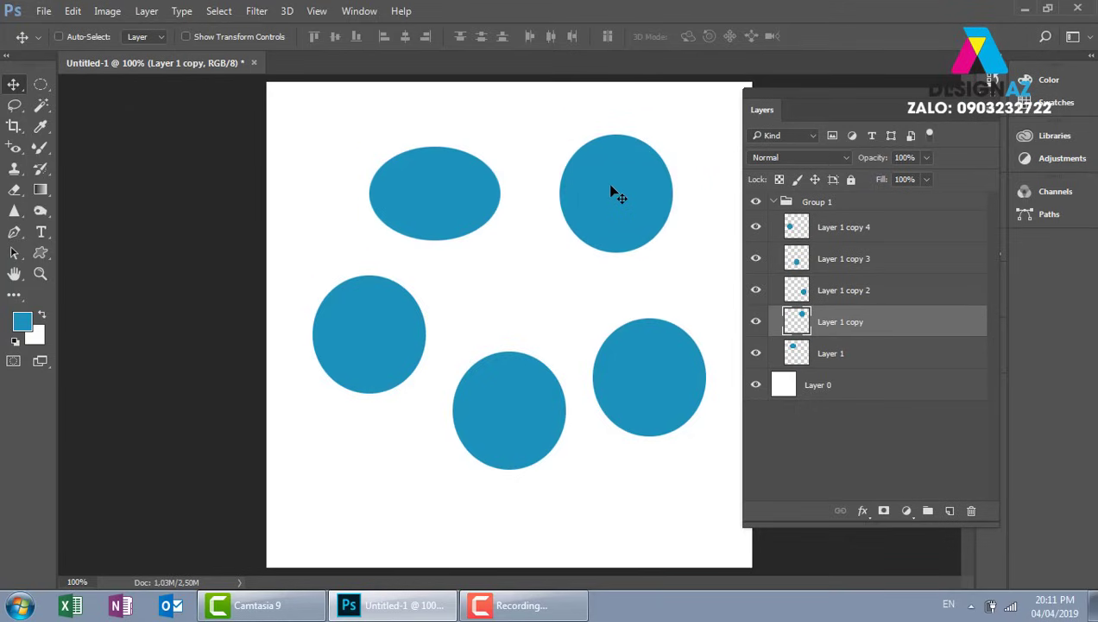
- Try to scale the upper-right circle proportionally about its center to about 135% with Free Transform
key("ctrl+t")
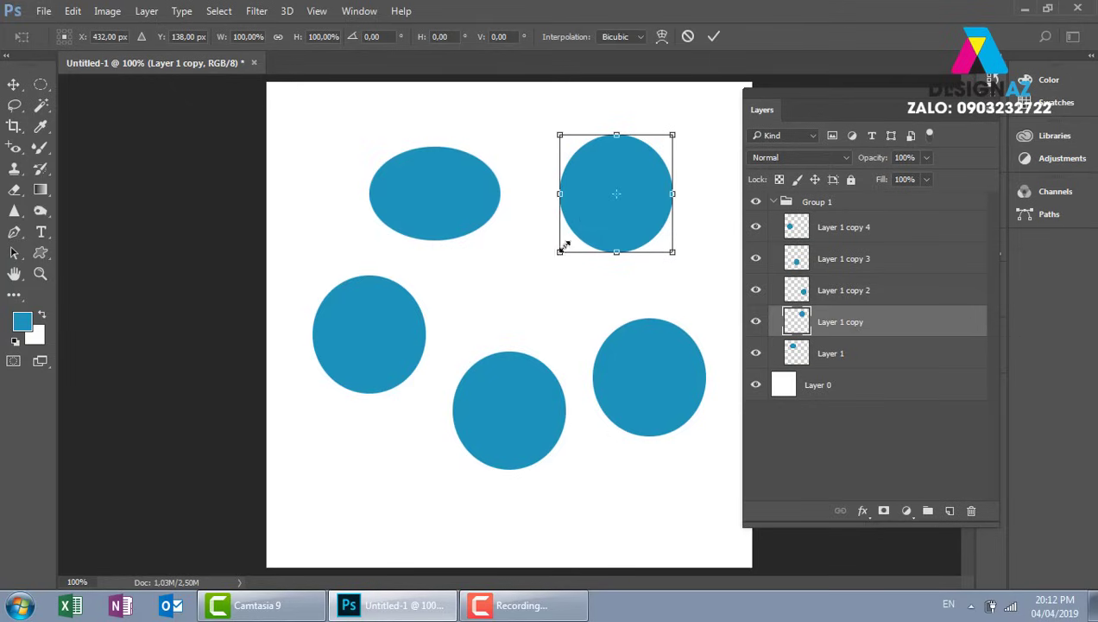
left_click_drag(560, 250, 519, 252)
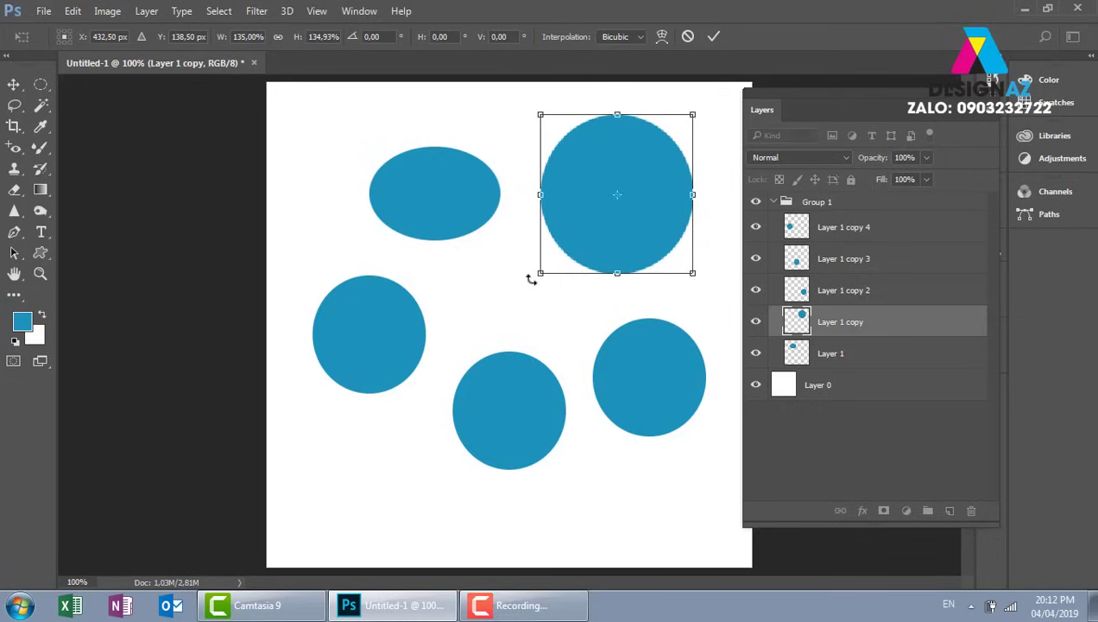
key("Return")
key("ctrl+z")
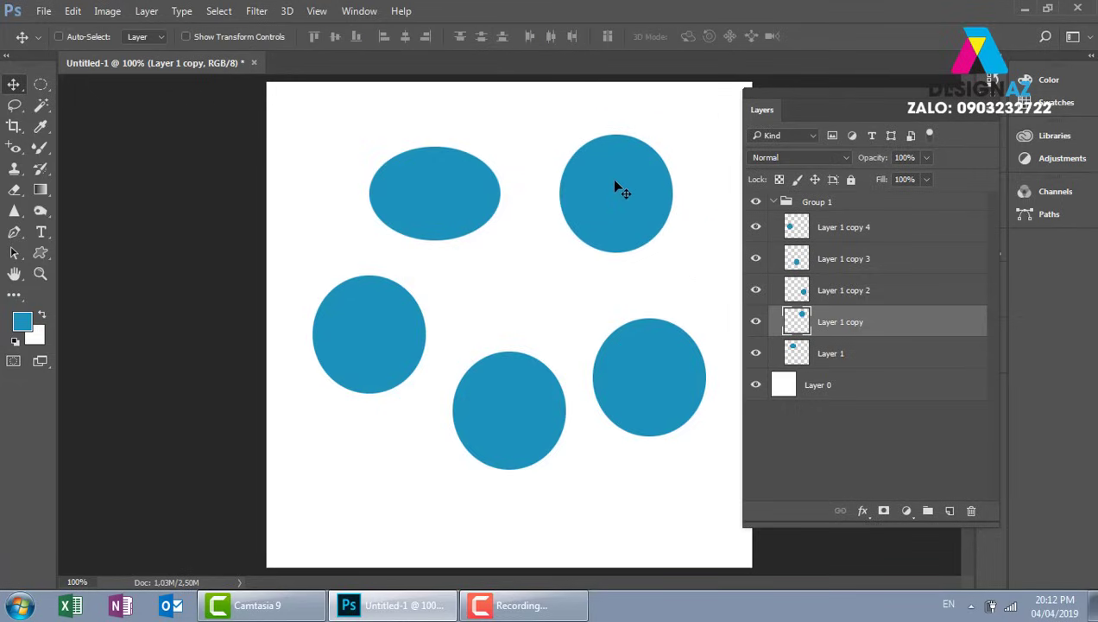
- Move the upper-right circle further down, and shift it left to about X 415 px in Free Transform
left_click_drag(615, 184, 618, 221)
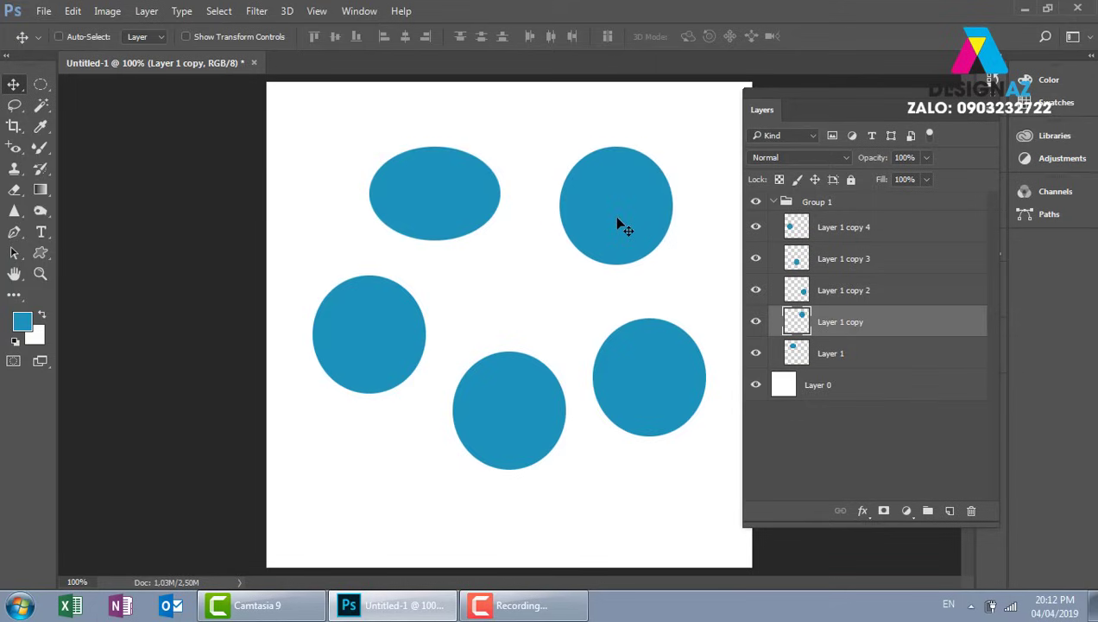
key("ctrl+t")
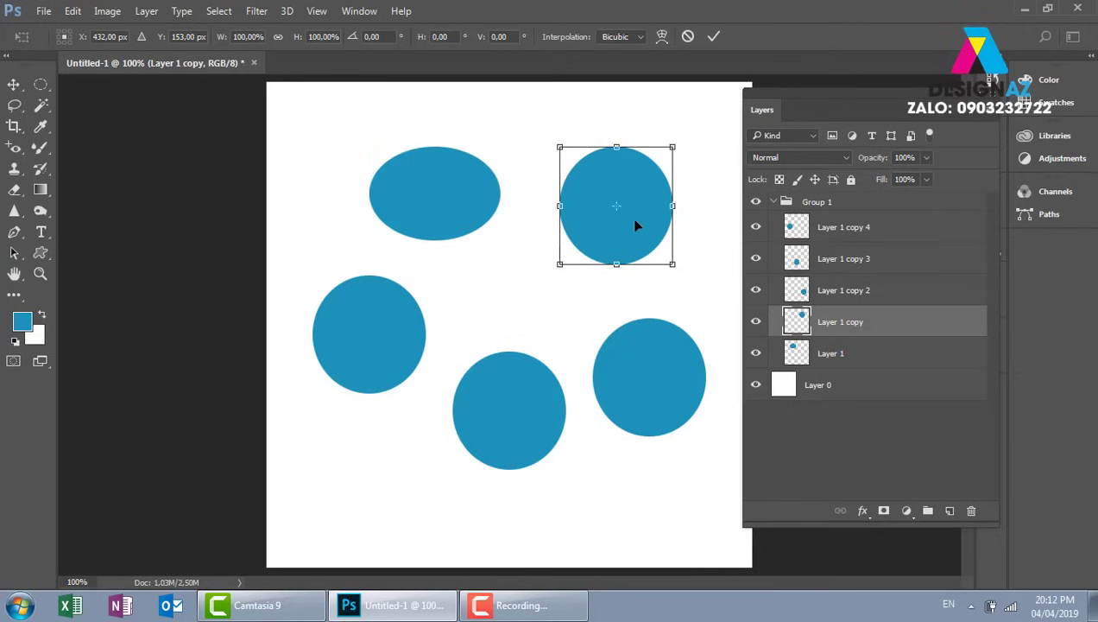
left_click_drag(629, 217, 621, 217)
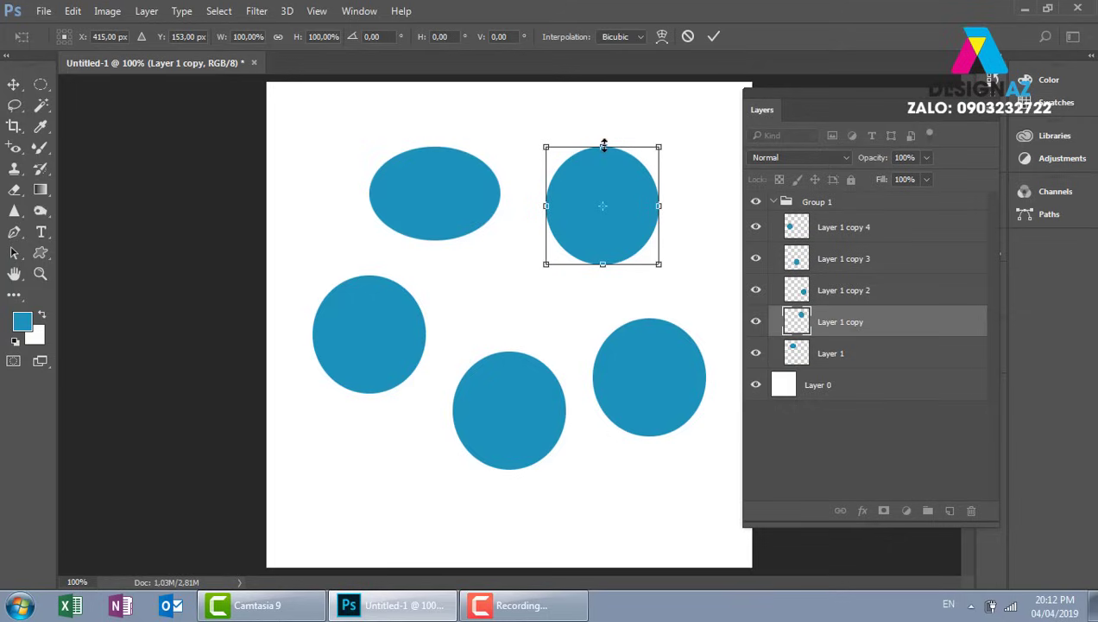
- Squash the upper-right circle to about 96% wide and 88% high, discarding a trial vertical stretch
left_click_drag(603, 145, 602, 106)
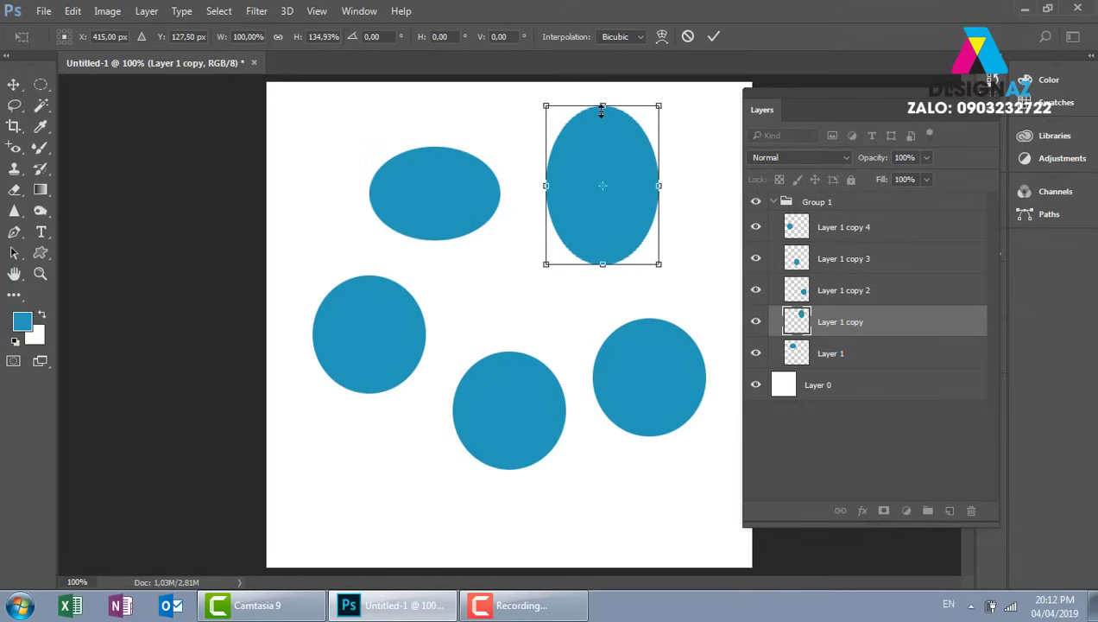
key("ctrl+z")
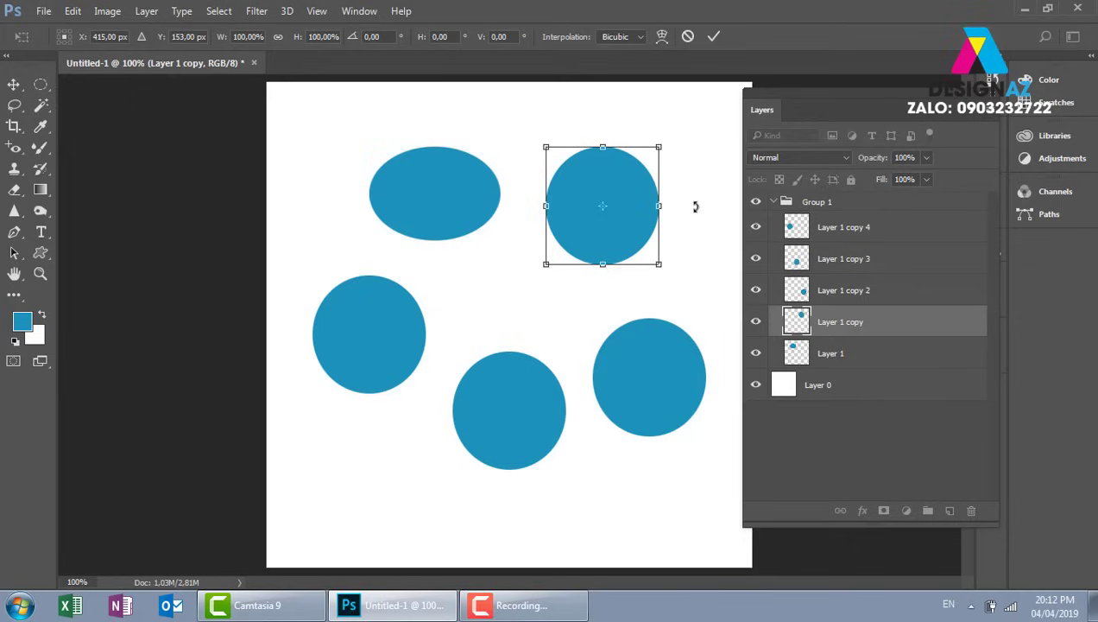
mouse_move(660, 205)
left_mouse_down()
mouse_move(704, 206)
mouse_move(657, 206)
left_mouse_up()
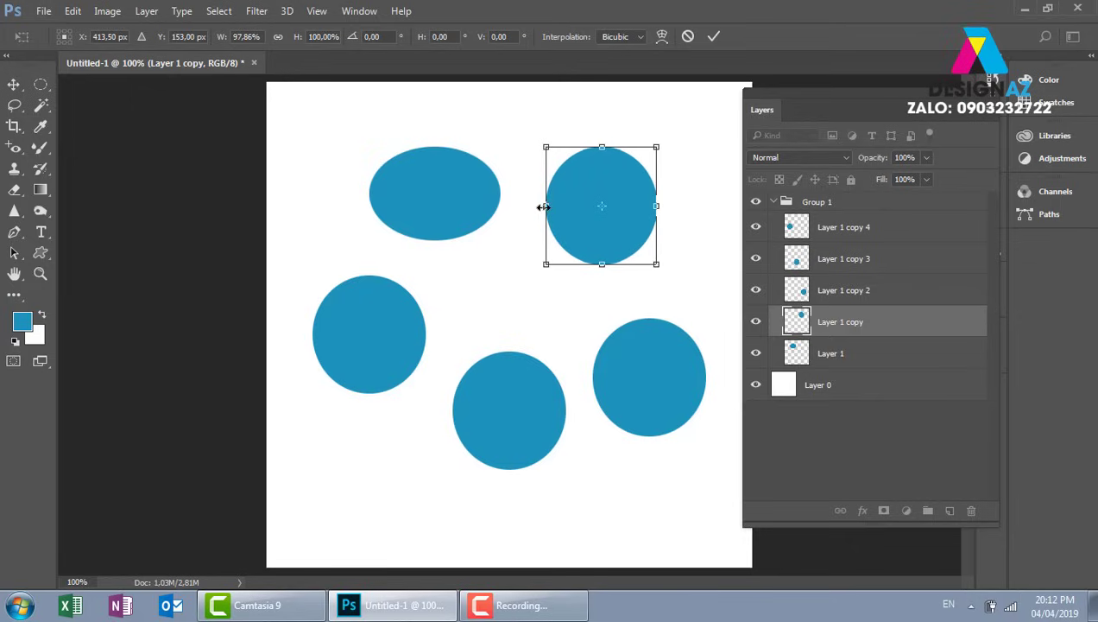
mouse_move(543, 206)
left_mouse_down()
mouse_move(498, 208)
mouse_move(548, 206)
left_mouse_up()
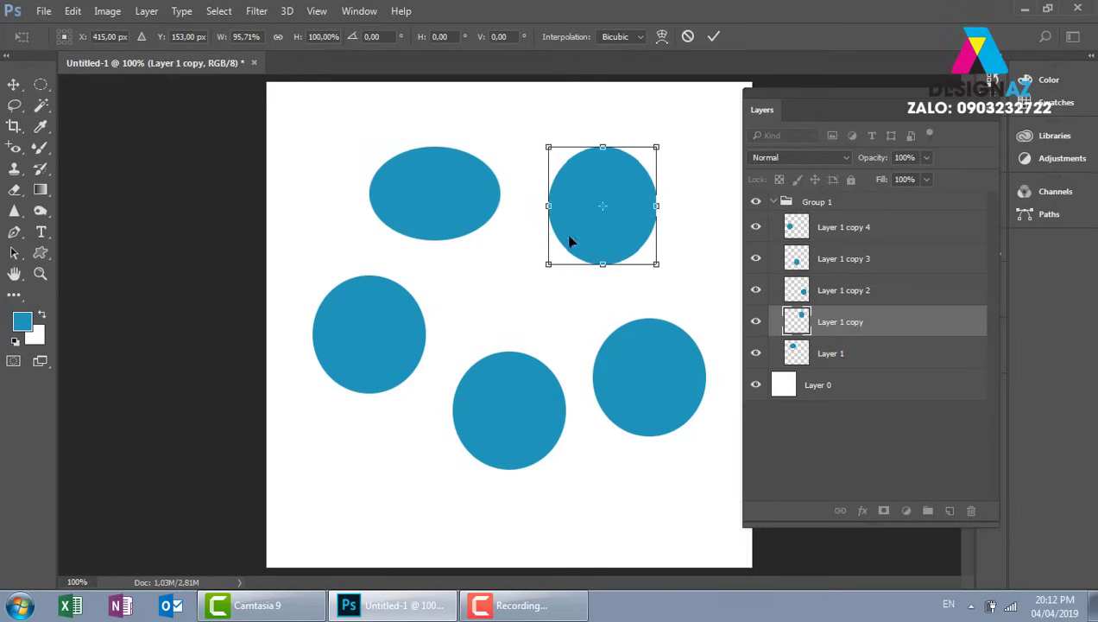
mouse_move(603, 263)
left_mouse_down()
mouse_move(604, 295)
mouse_move(605, 251)
left_mouse_up()
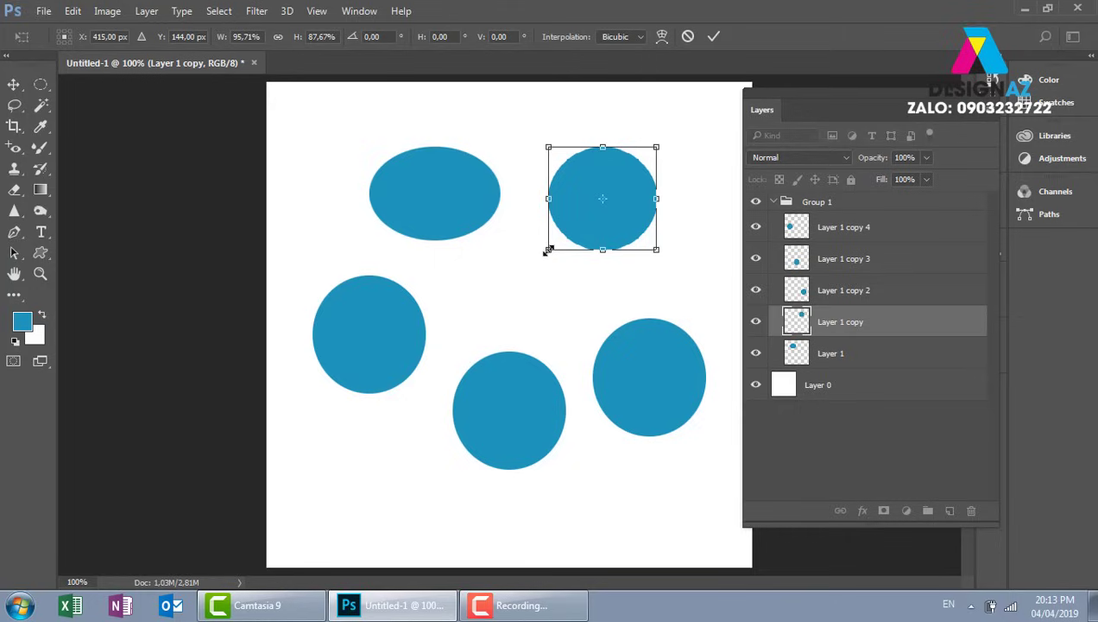
- Scale the upper-right circle proportionally up to about 209% wide and 194% high, and apply the transformation
mouse_move(547, 251)
left_mouse_down()
mouse_move(488, 350)
mouse_move(559, 247)
mouse_move(537, 257)
mouse_move(549, 253)
mouse_move(517, 294)
mouse_move(543, 259)
mouse_move(515, 281)
mouse_move(520, 273)
mouse_move(559, 248)
left_mouse_up()
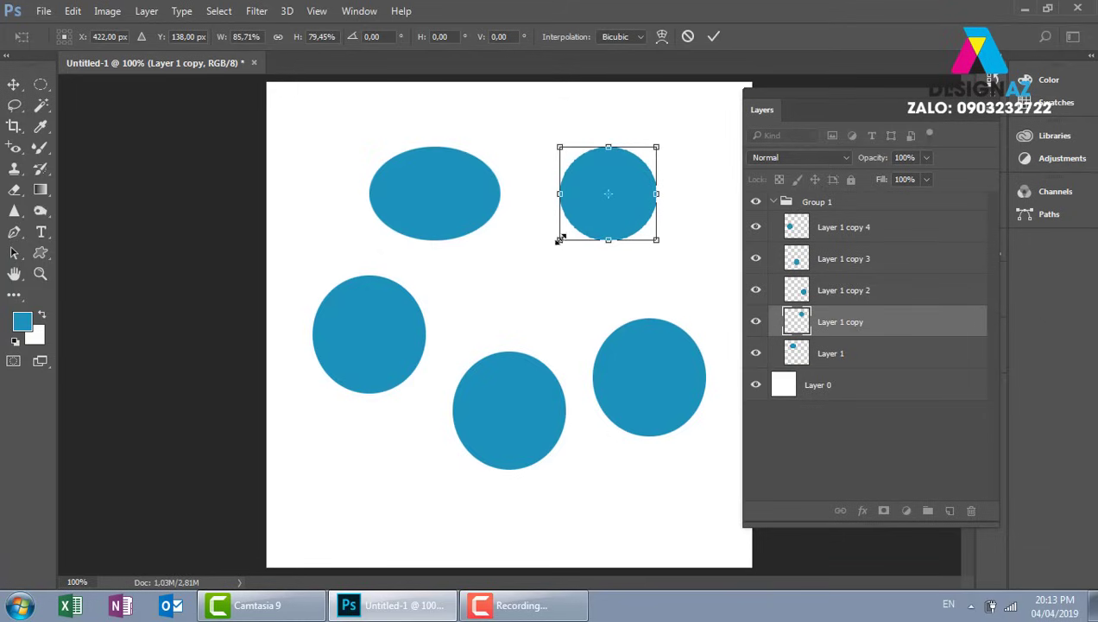
left_click_drag(558, 239, 557, 264)
left_click_drag(457, 315, 547, 269)
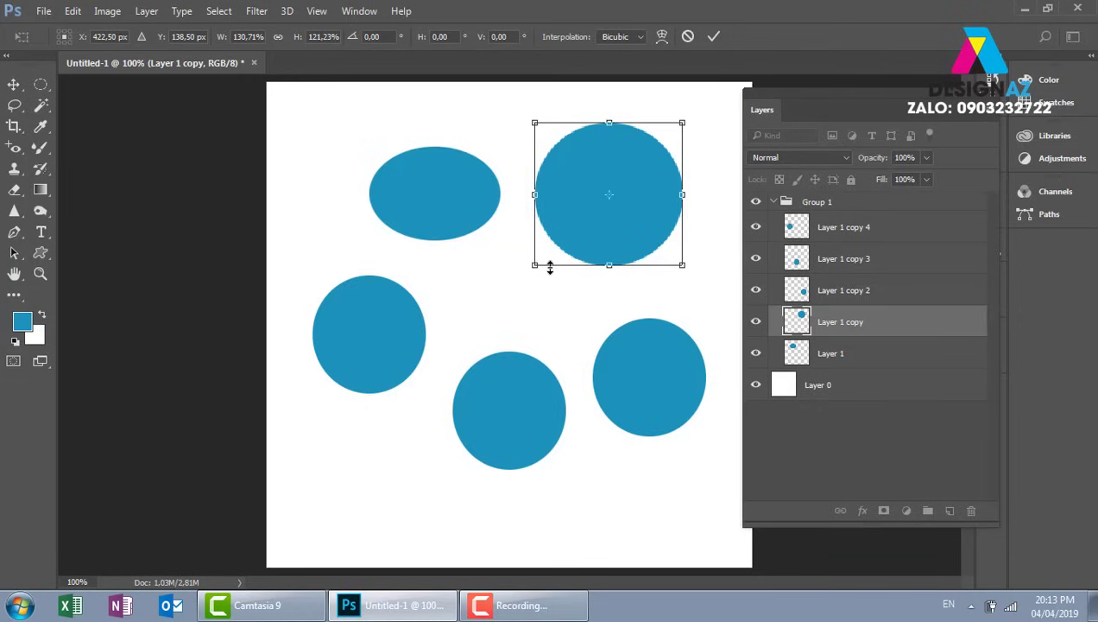
left_click_drag(535, 265, 386, 291)
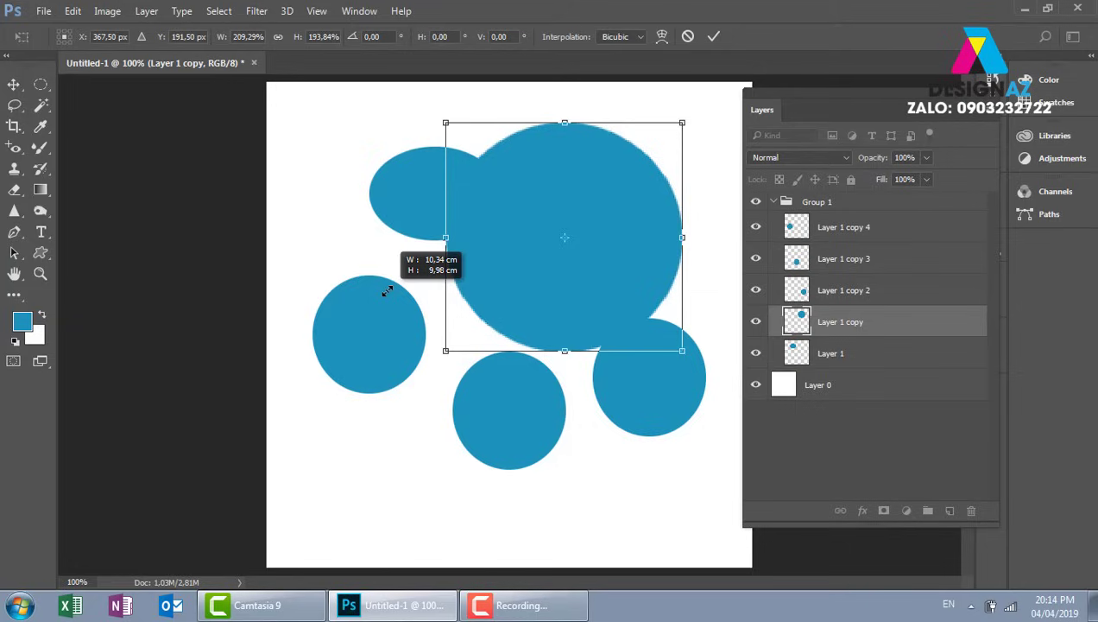
left_click_drag(386, 290, 387, 292)
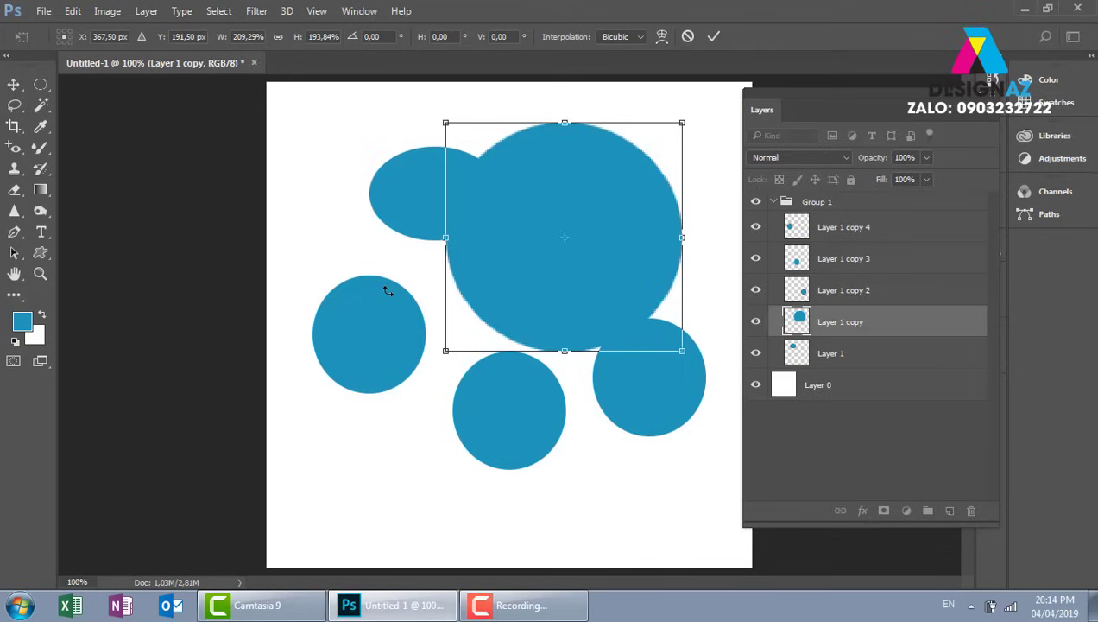
key("Return")
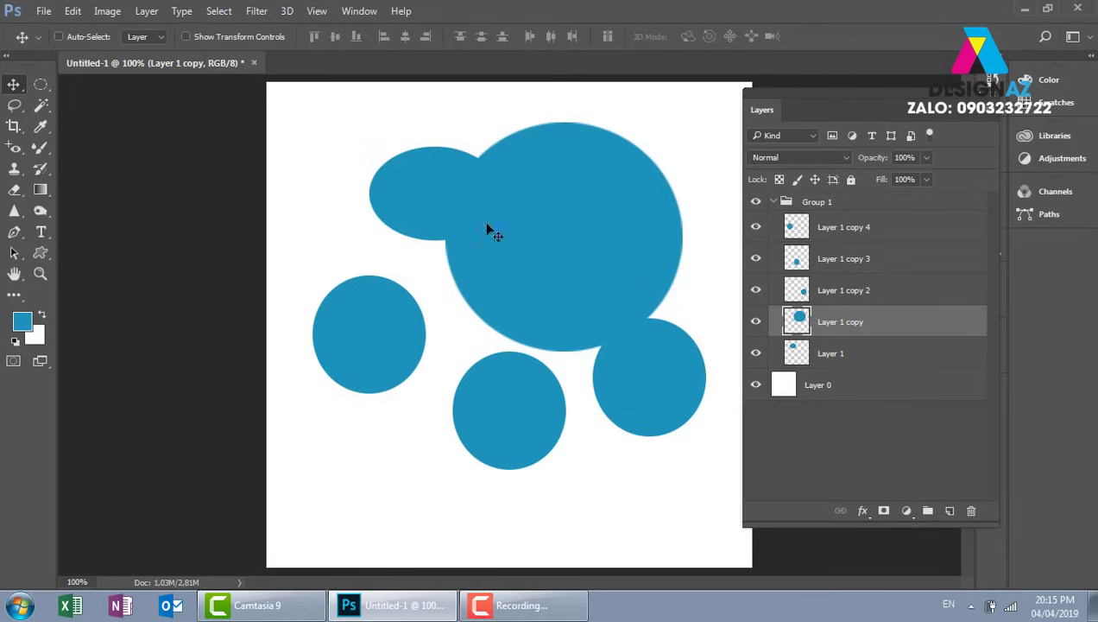
- Delete Group 1 together with its five circle layers, leaving only Layer 0
left_click(917, 203)
left_click(900, 364, "shift")
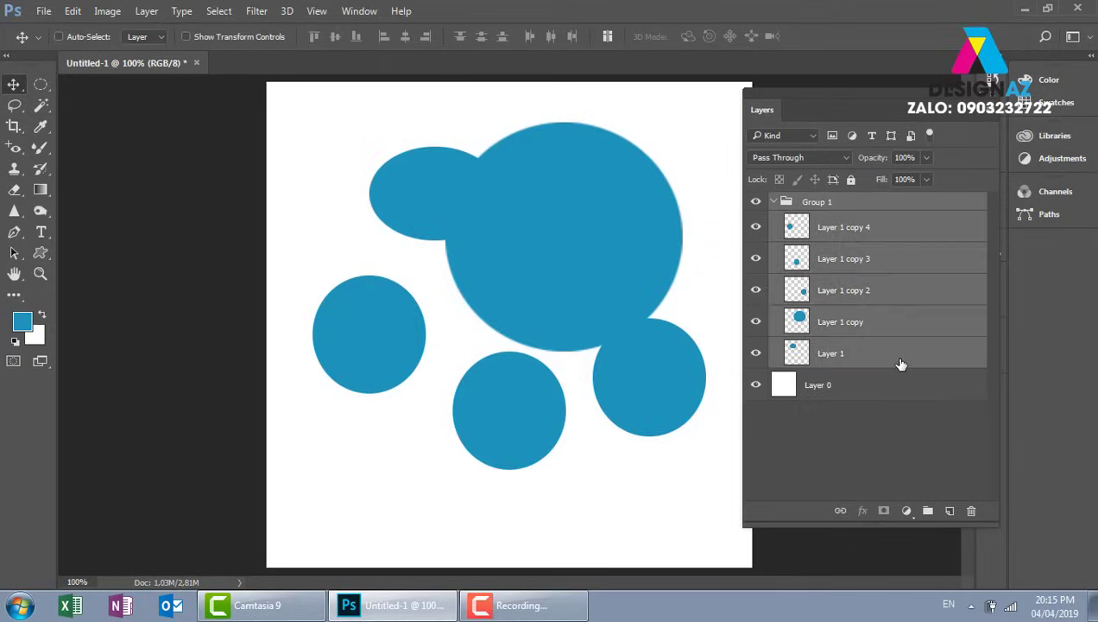
key("Delete")
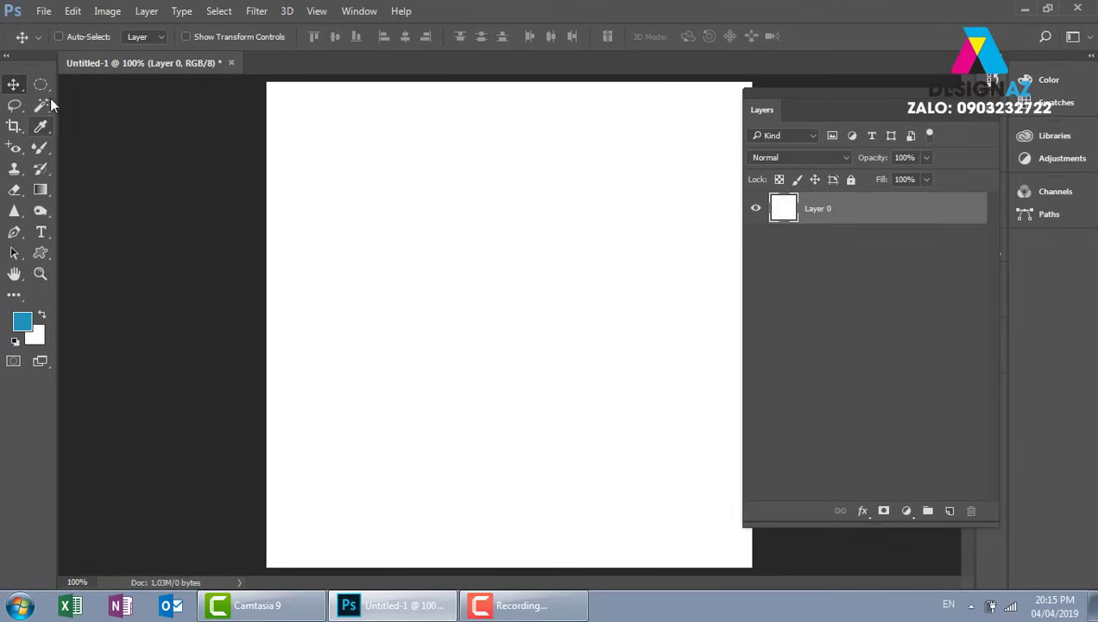
- Draw a square selection in the upper-left part of the canvas with the Rectangular Marquee tool and add a new layer
right_click(45, 85)
left_click(101, 86)
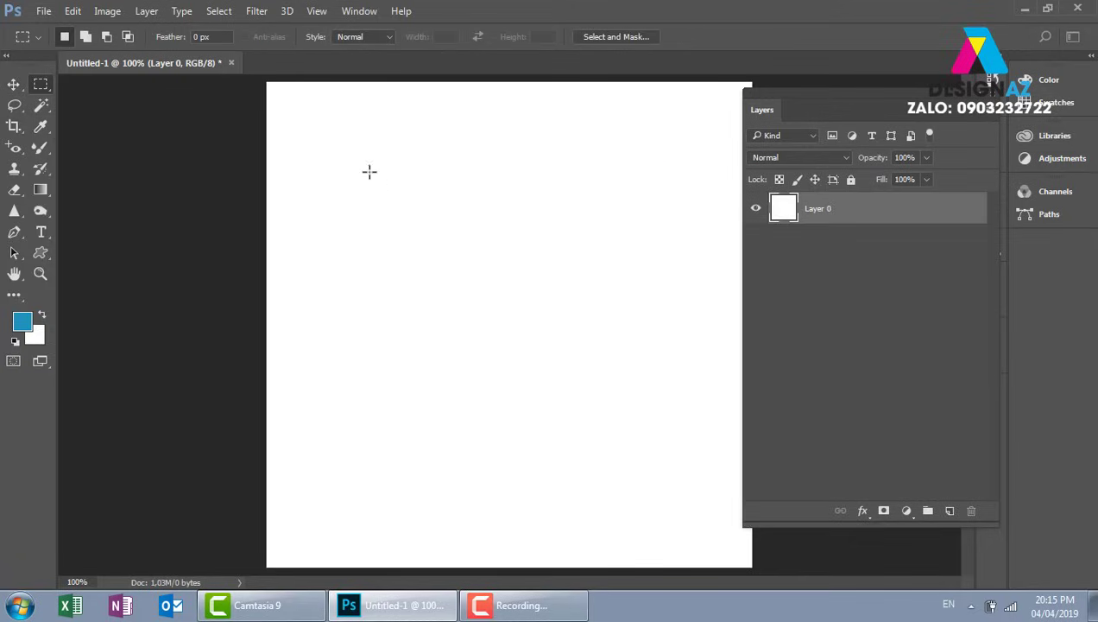
left_click_drag(353, 158, 549, 382)
left_click(949, 510)
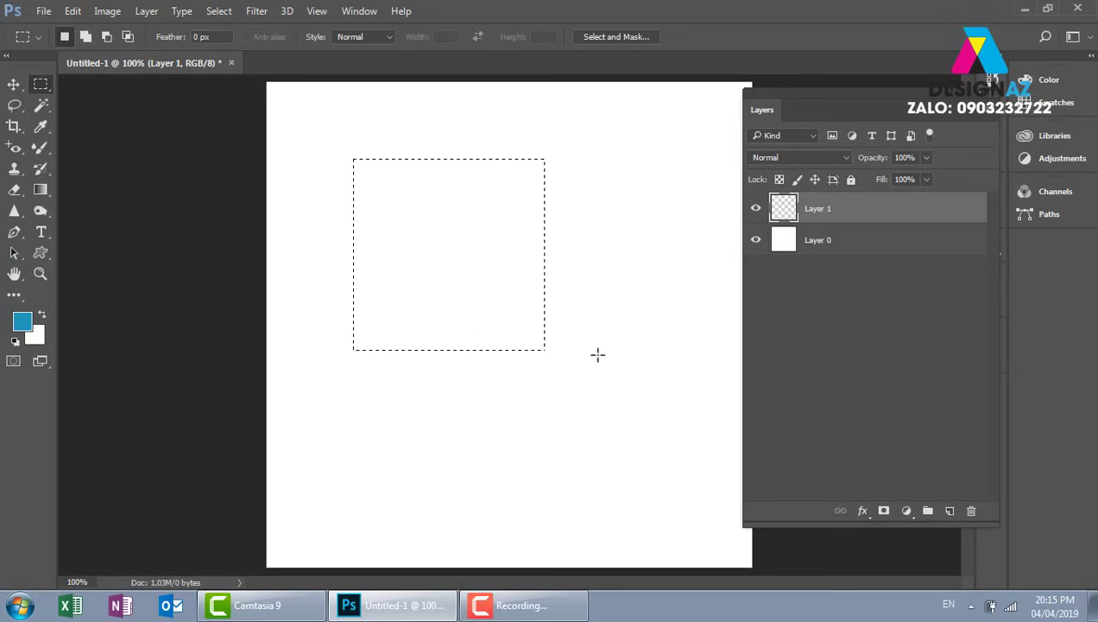
- Fill the square selection with the blue foreground color, deselect it, and move the square slightly right
key("alt+BackSpace")
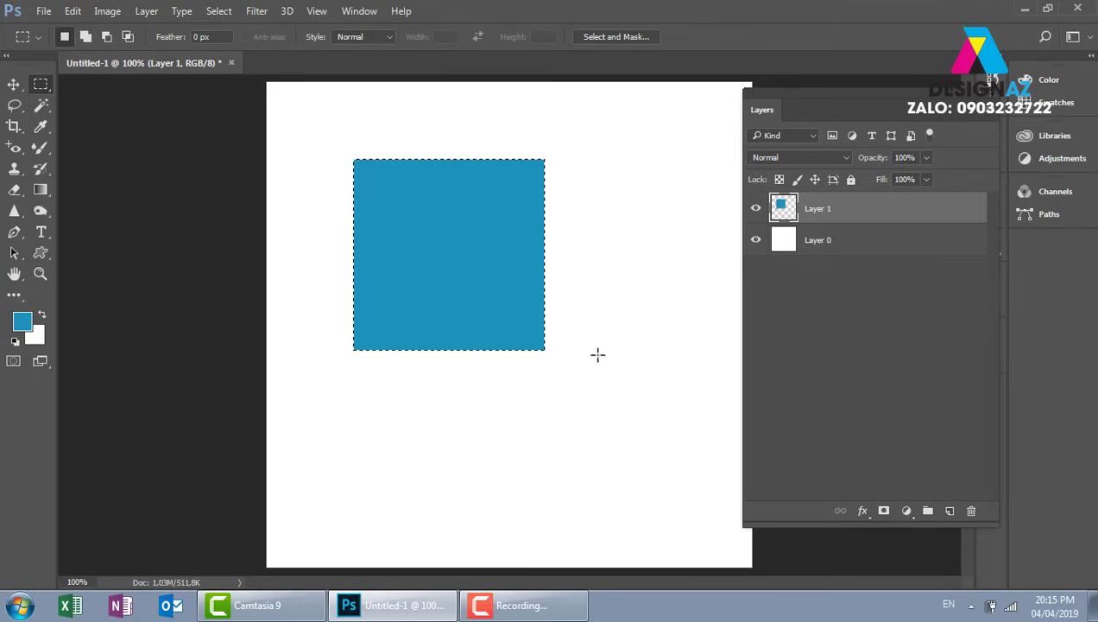
key("ctrl+d")
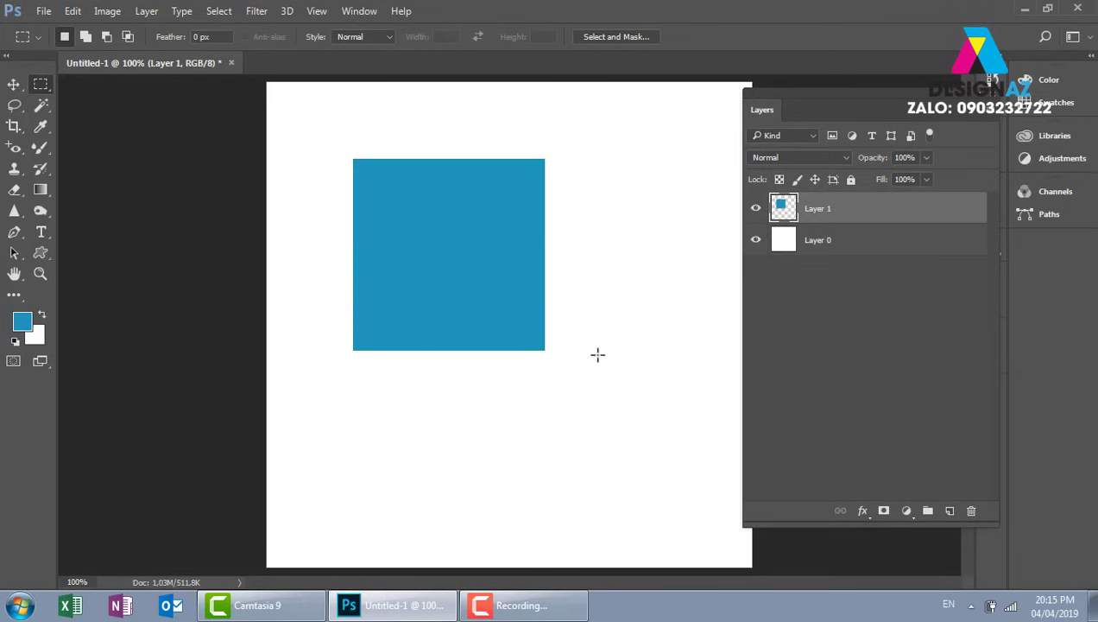
key("v")
left_click_drag(441, 268, 484, 278)
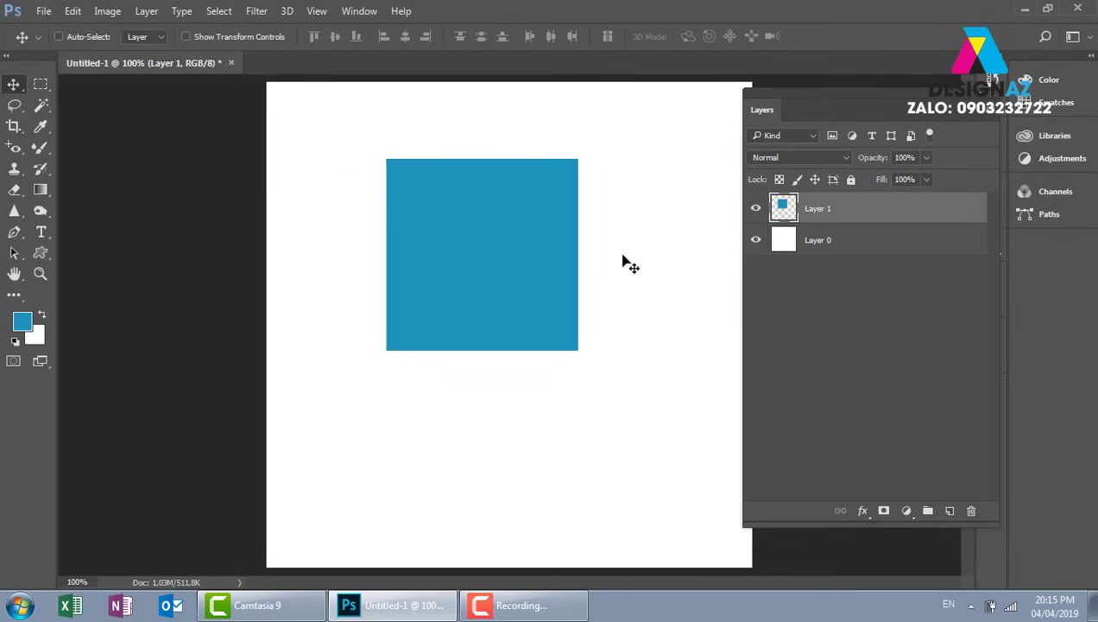
- Draw a rectangular selection overlapping the blue square's lower-right corner and add a new layer for it
left_click(41, 83)
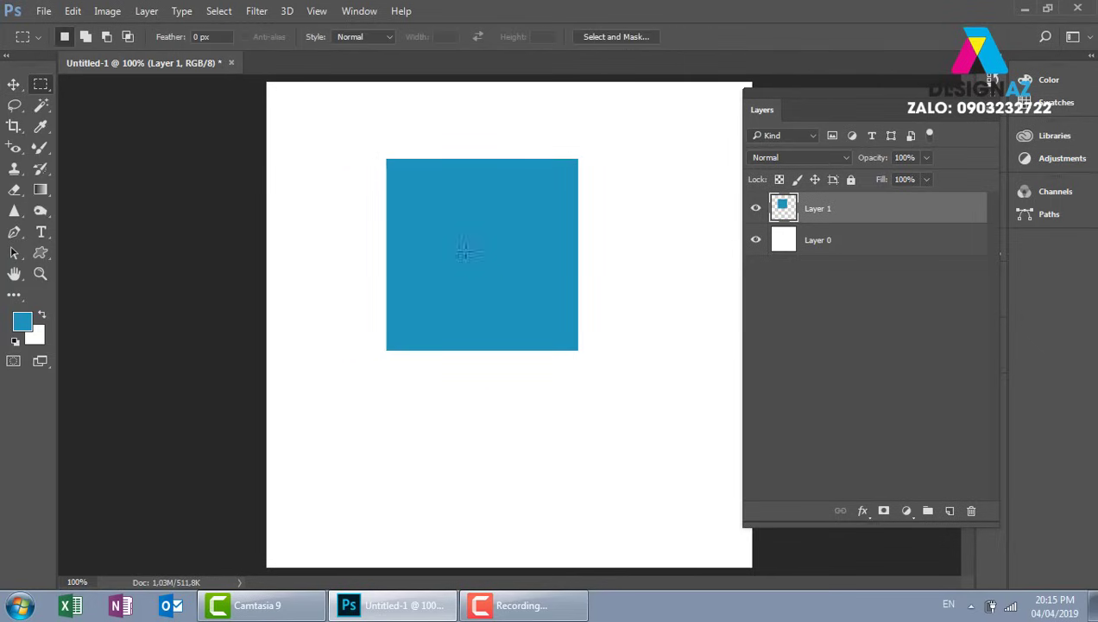
left_click_drag(449, 227, 653, 437)
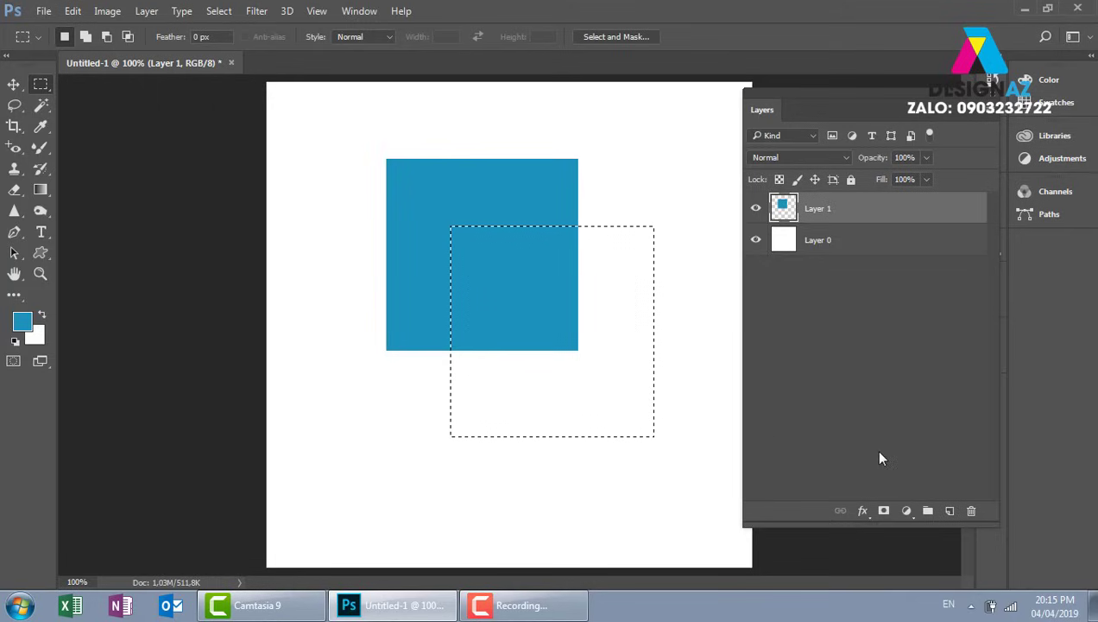
left_click(948, 511)
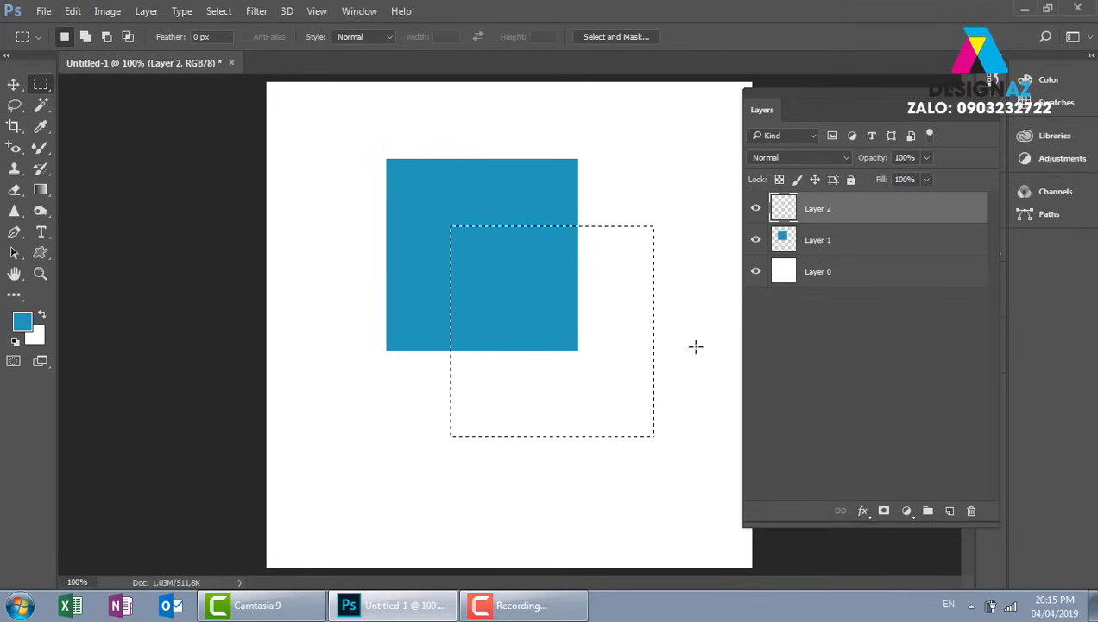
- Set the foreground color to purple 8c1388, fill the selection on Layer 2 with it, and deselect
left_click(27, 325)
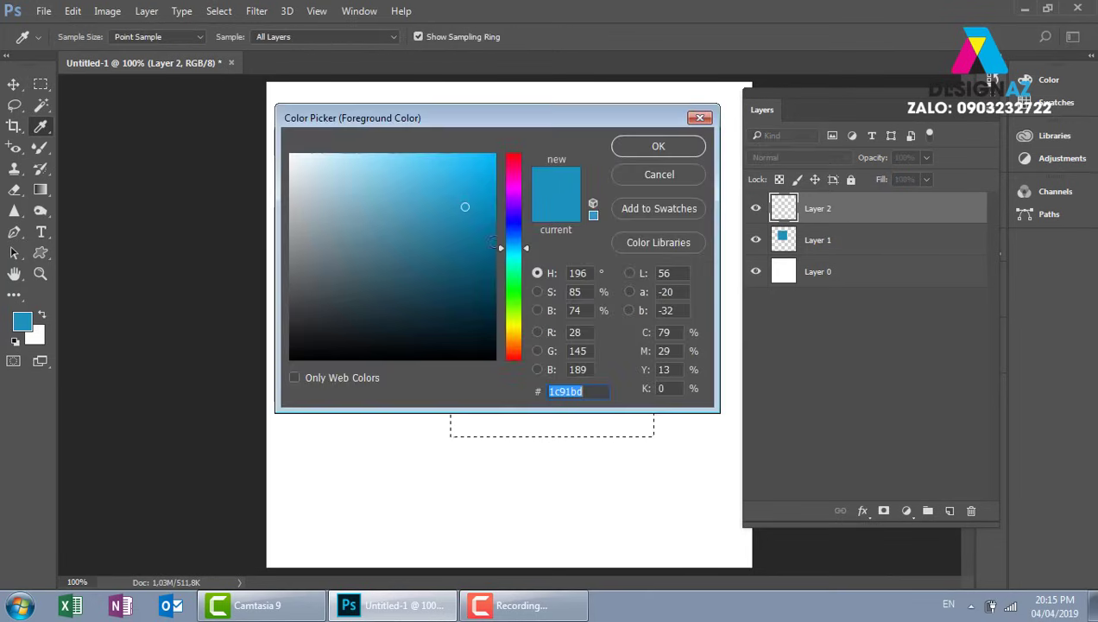
left_click(465, 246)
left_click_drag(512, 210, 514, 186)
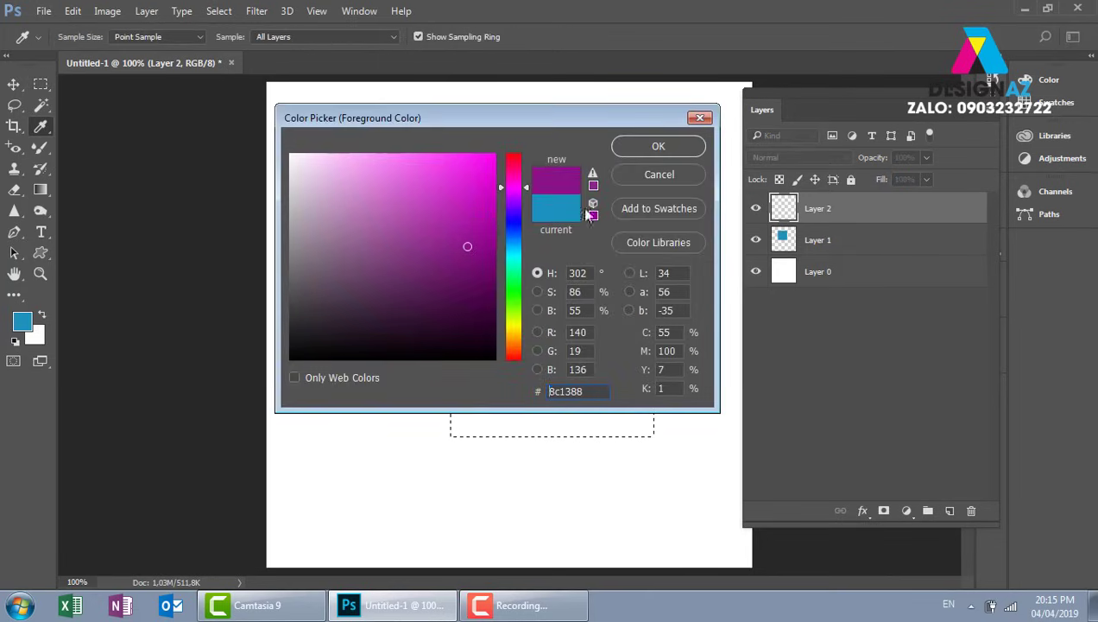
left_click(676, 151)
key("alt+BackSpace")
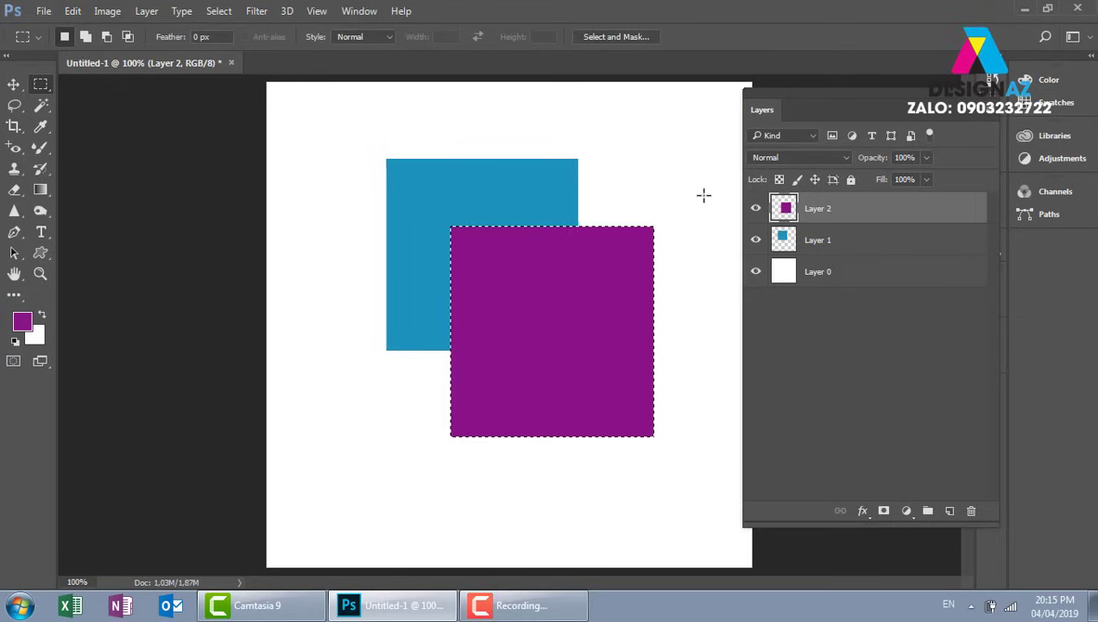
key("ctrl+d")
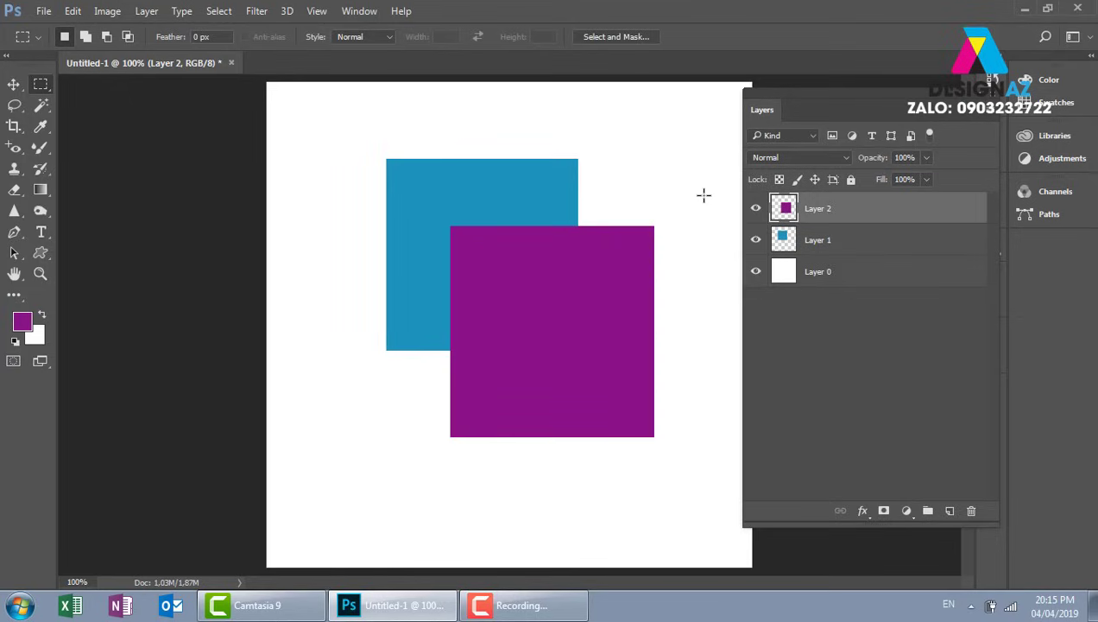
- Add another layer and draw a rectangular selection overlapping the lower-left parts of the blue and purple shapes
left_click(950, 512)
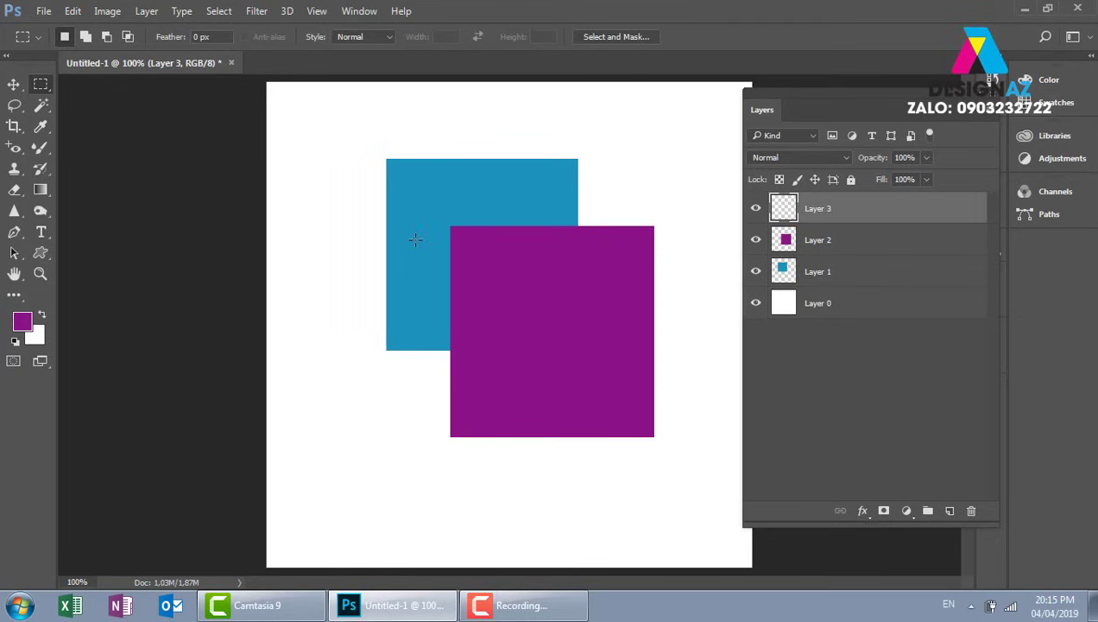
mouse_move(414, 186)
left_mouse_down()
mouse_move(502, 267)
mouse_move(590, 321)
left_mouse_up()
mouse_move(332, 264)
left_mouse_down()
mouse_move(432, 349)
mouse_move(514, 477)
left_mouse_up()
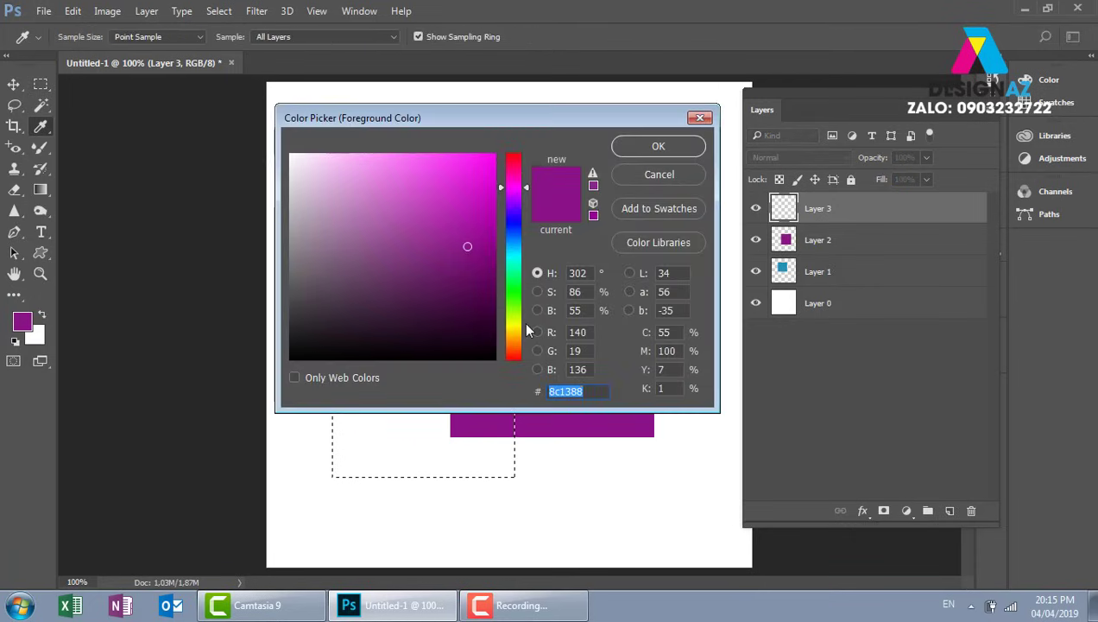
- Set the foreground color to yellow e4b100, fill the selection on Layer 3 with it, and deselect
left_click_drag(515, 331, 515, 332)
left_click_drag(477, 183, 504, 177)
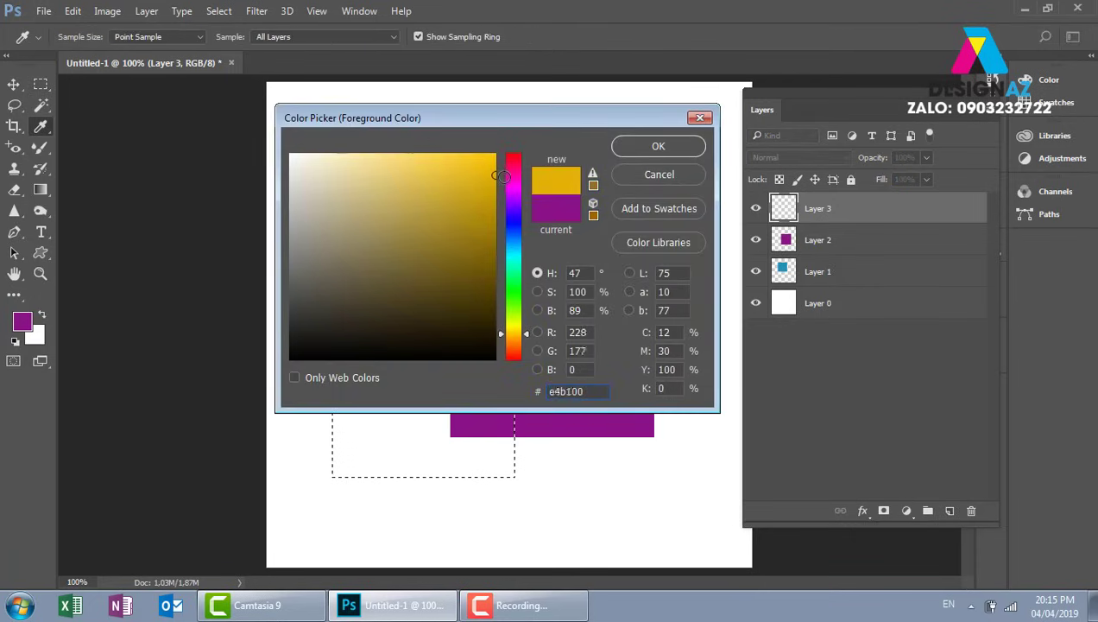
left_click(657, 145)
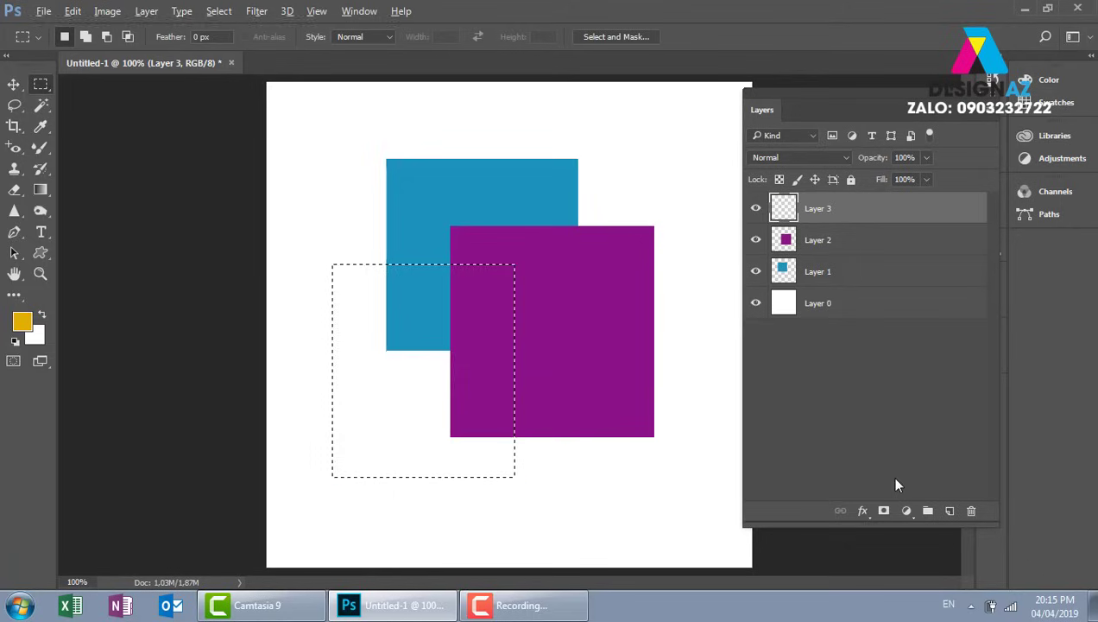
key("alt+BackSpace")
key("v")
key("ctrl+d")
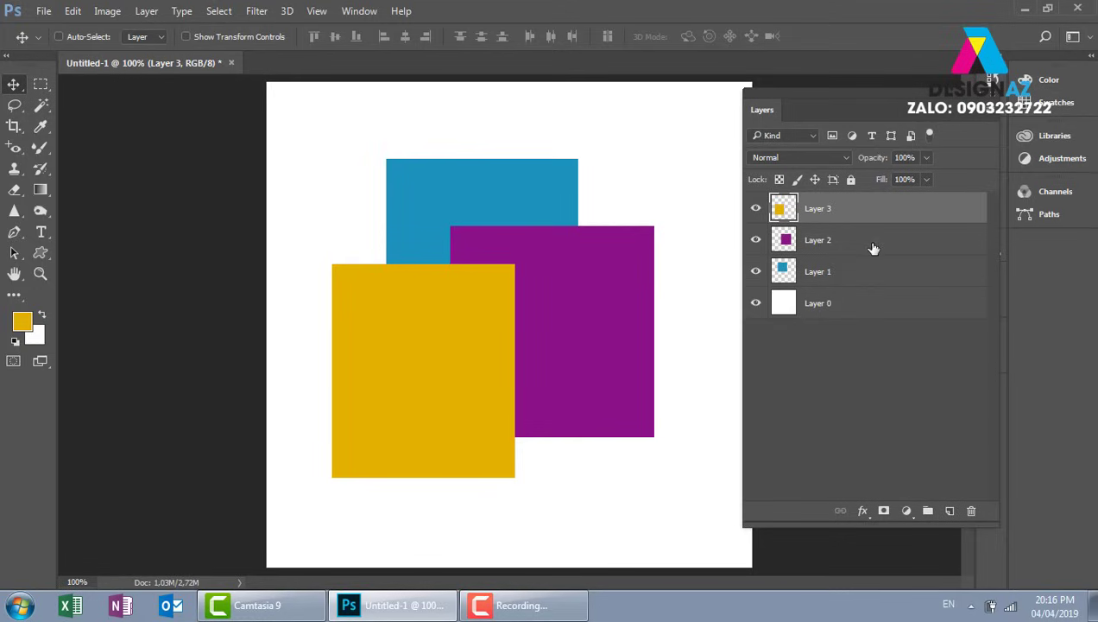
- Move the yellow rectangle's Layer 3 directly below Layer 2 in the layer stack
left_click_drag(889, 214, 884, 242)
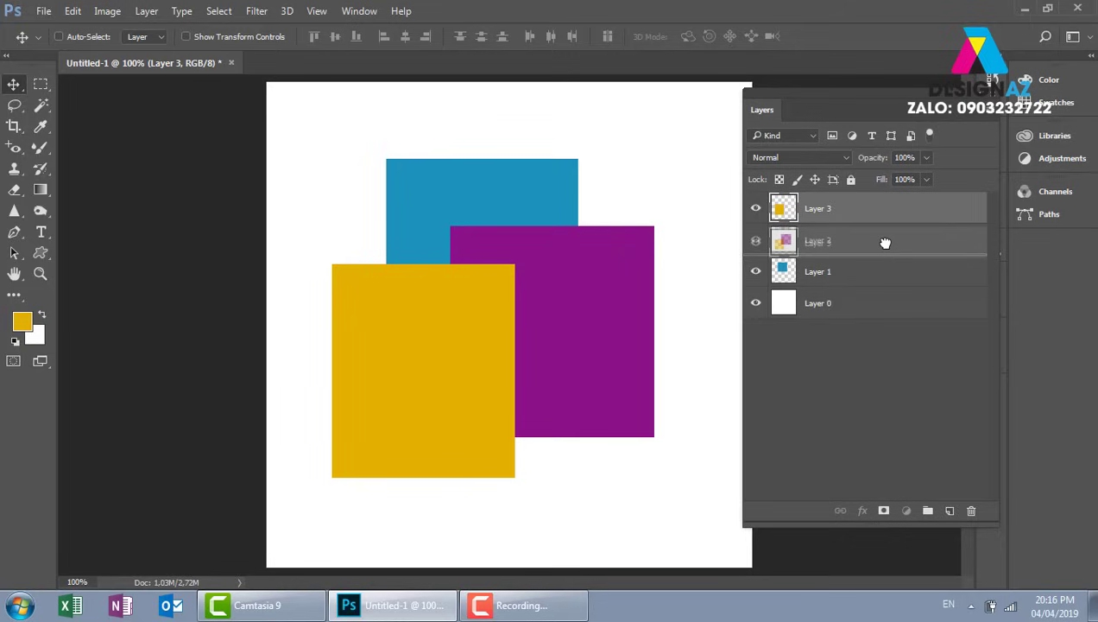
left_click_drag(885, 242, 885, 245)
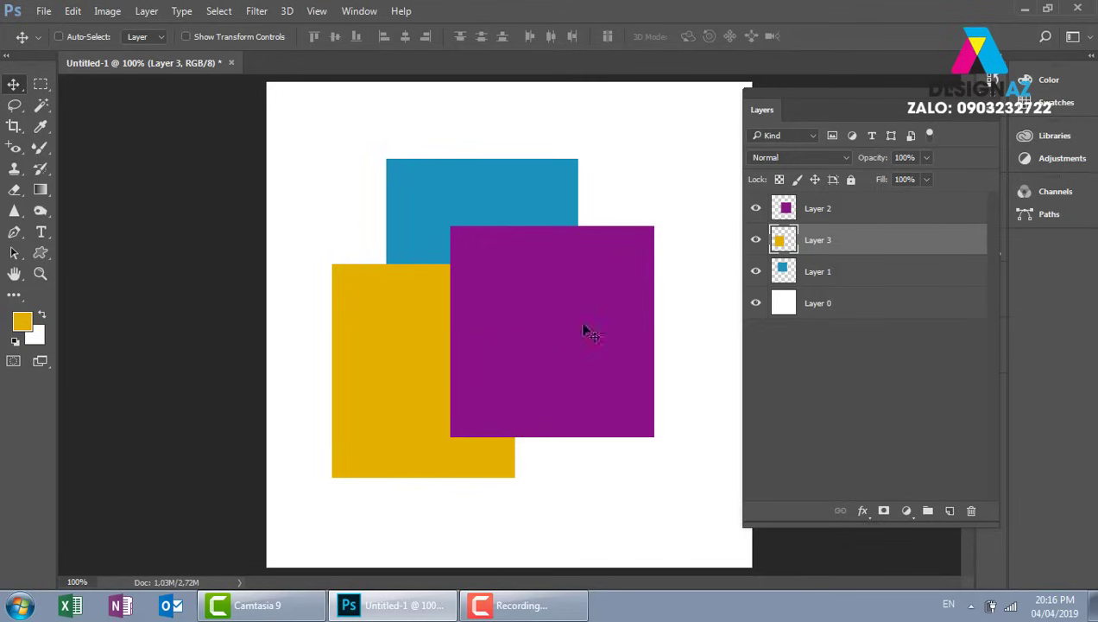
left_click(41, 84)
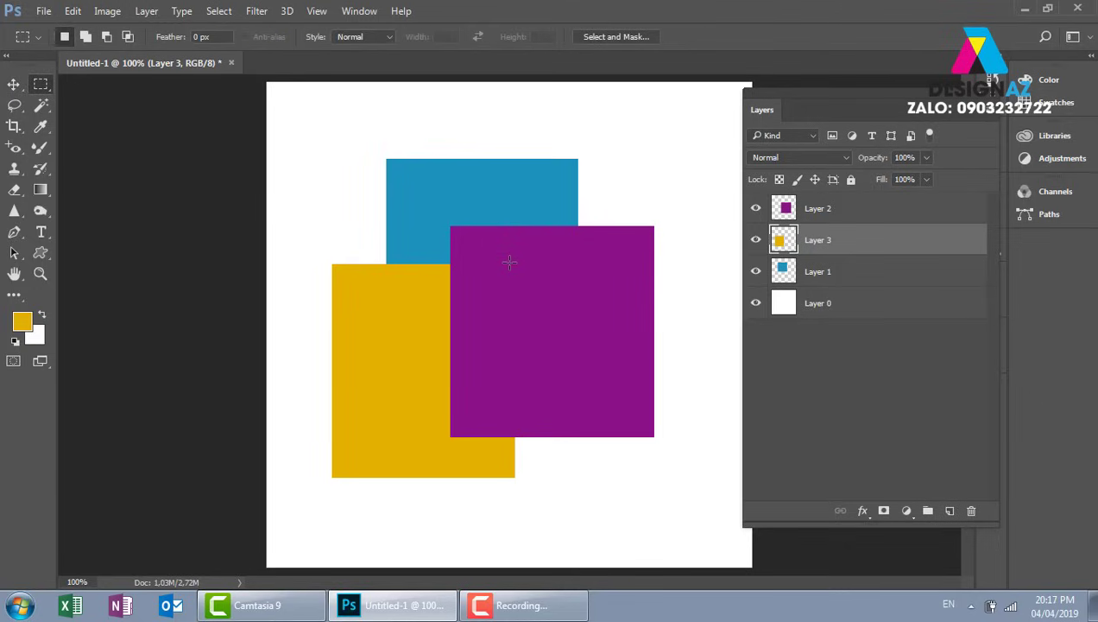
left_click(14, 84)
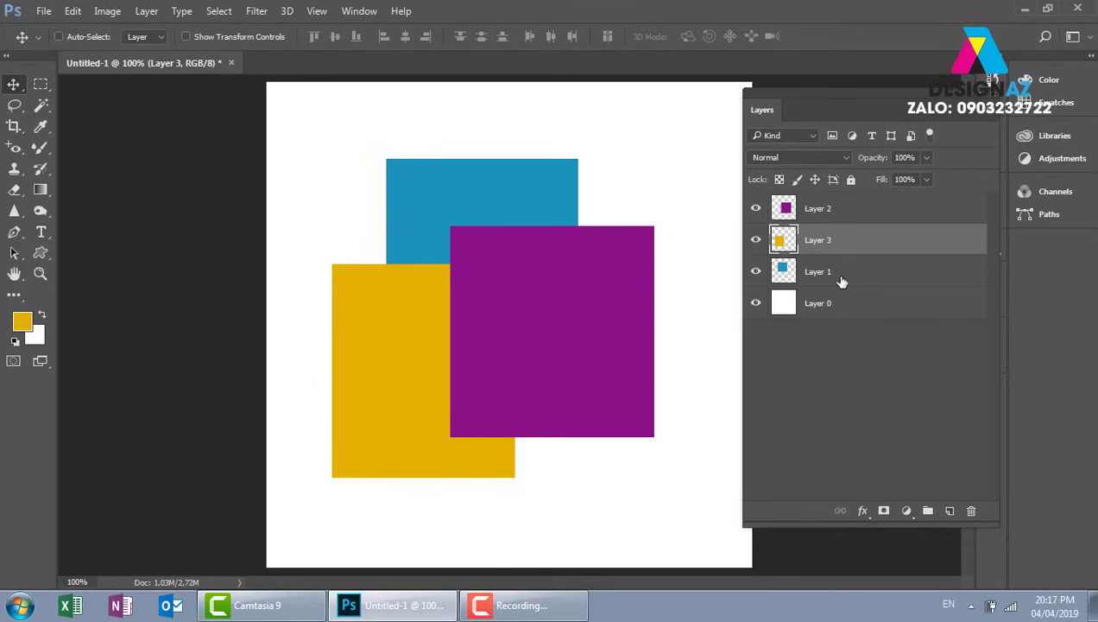
- Move Layer 3 below Layer 1, and return it to the top of the layer stack
left_click_drag(872, 245, 880, 271)
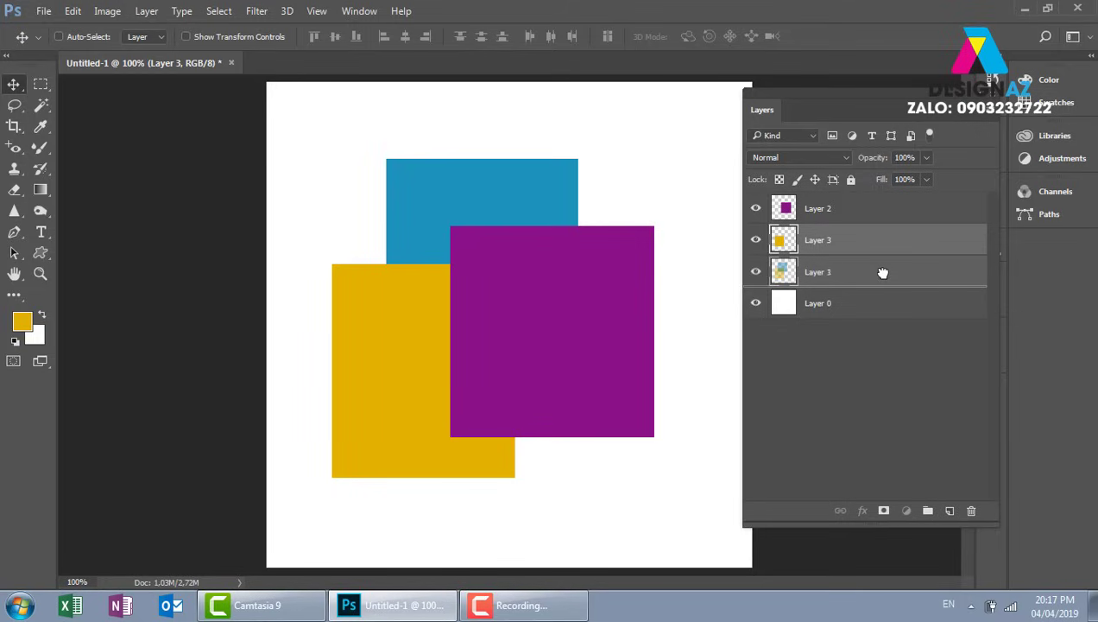
left_click_drag(882, 273, 883, 275)
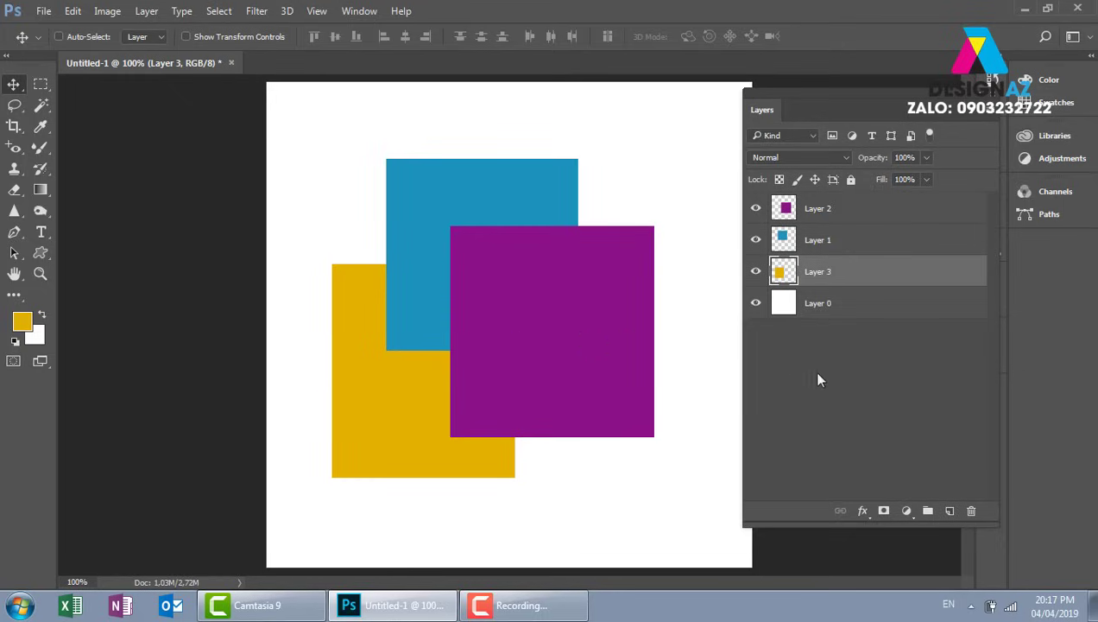
left_click_drag(901, 274, 878, 251)
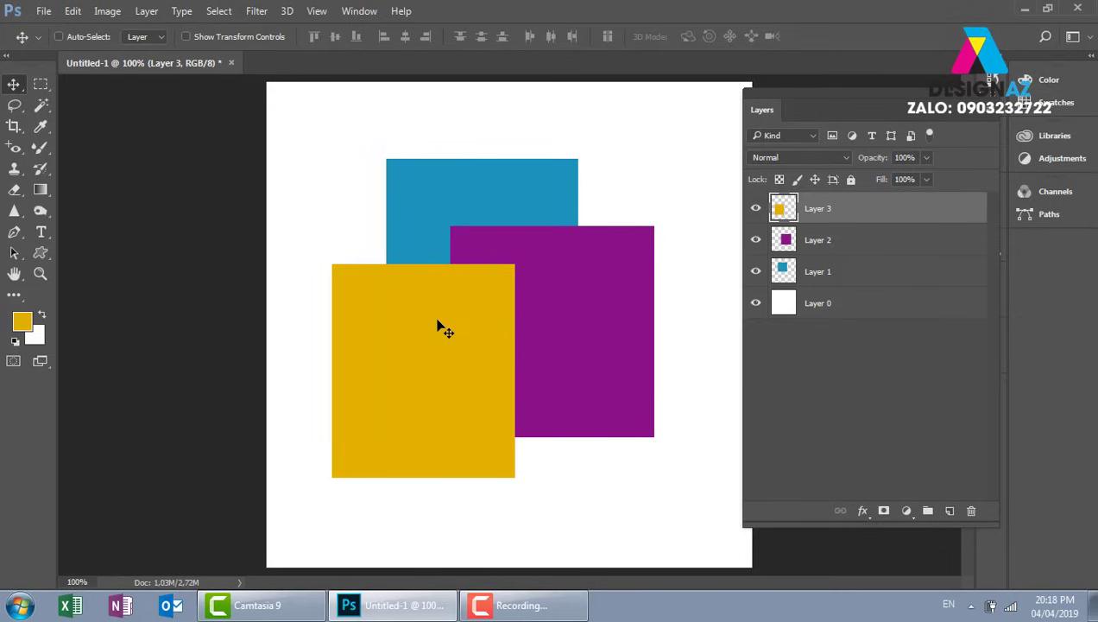
- Send Layer 3 backward two levels in the stack, and bring it forward two levels again
key("ctrl")
key("ctrl")
key("ctrl")
key("ctrl+bracketleft")
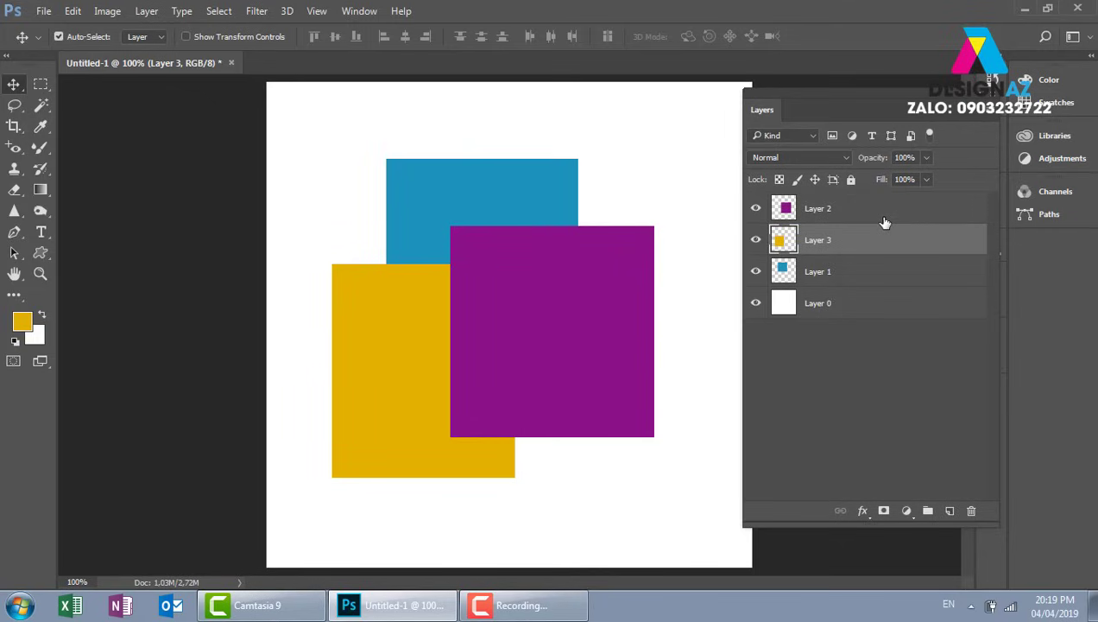
key("ctrl+bracketleft")
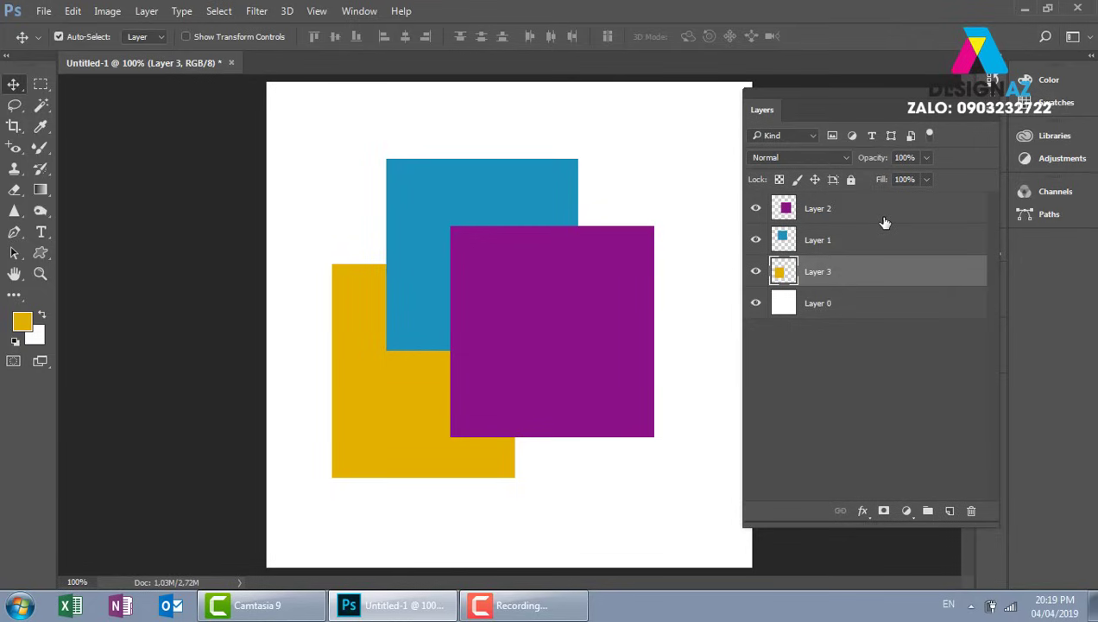
key("ctrl+bracketright")
key("ctrl+bracketright")
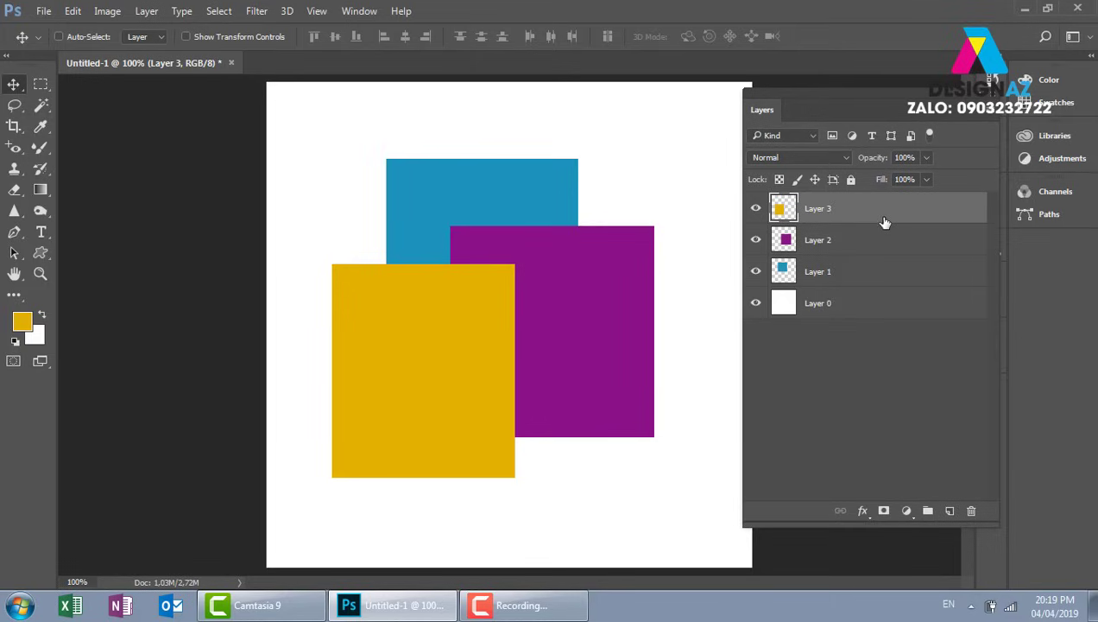
- Send Layer 3 to the very back of the stack, and bring it back to the front
key("ctrl")
key("ctrl+shift+bracketleft")
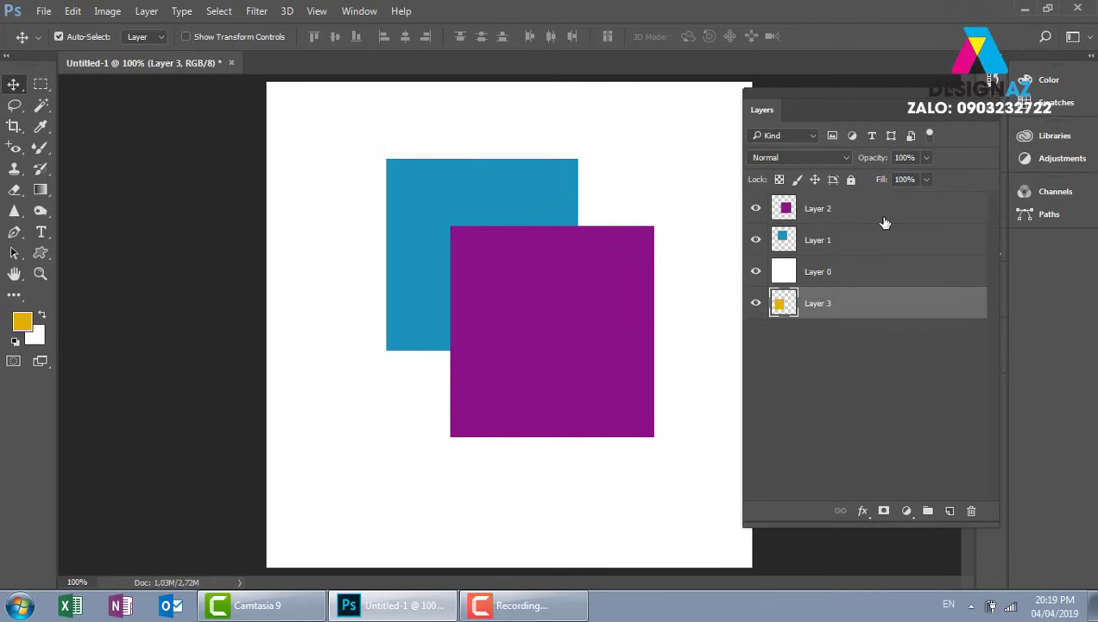
key("ctrl+shift+bracketright")
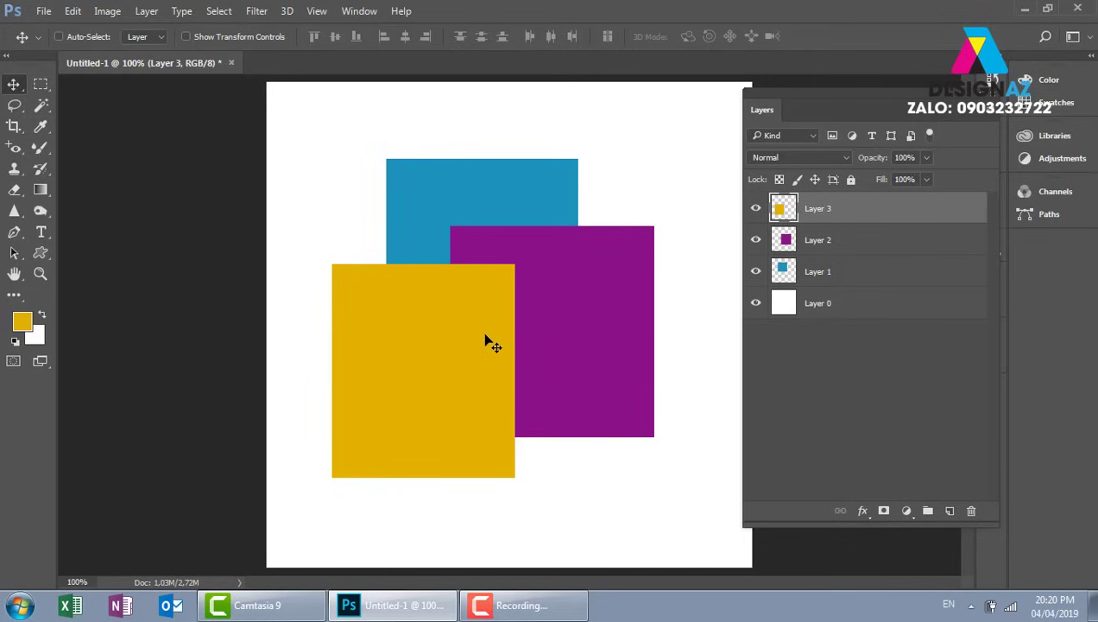
- Try a 48% opacity on Layer 3 and restore it to 100%
left_click(926, 159)
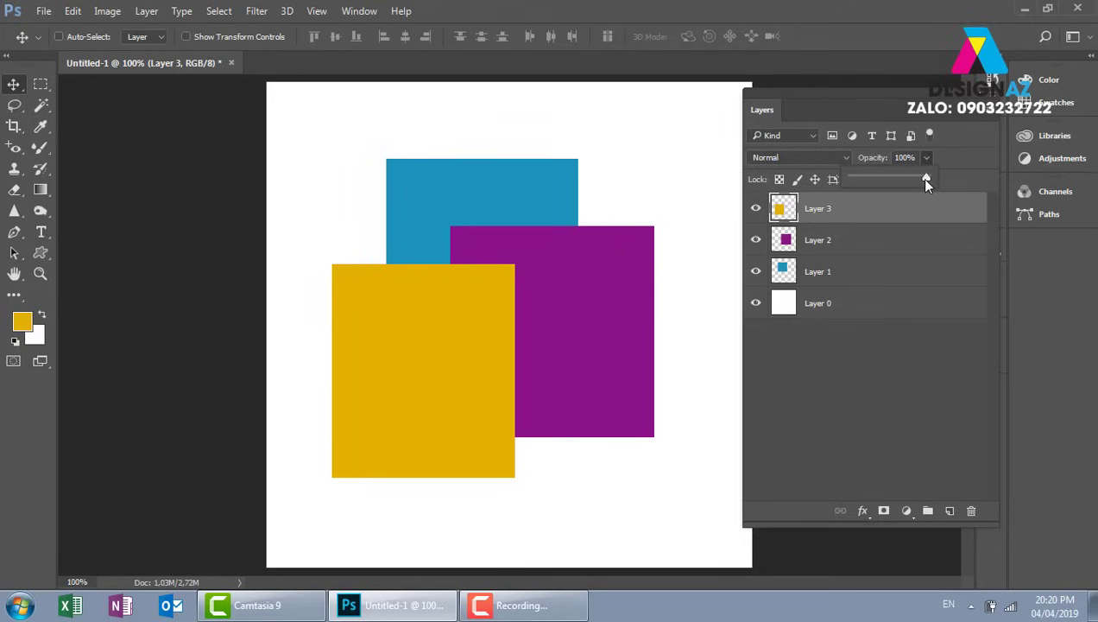
left_click_drag(926, 179, 886, 182)
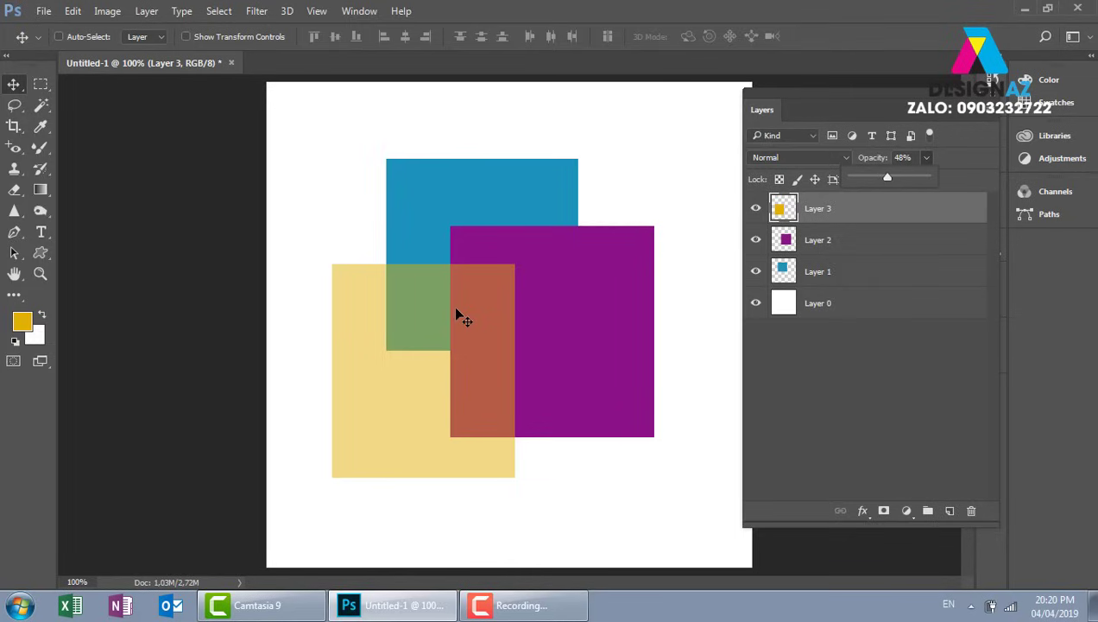
left_click_drag(890, 179, 945, 179)
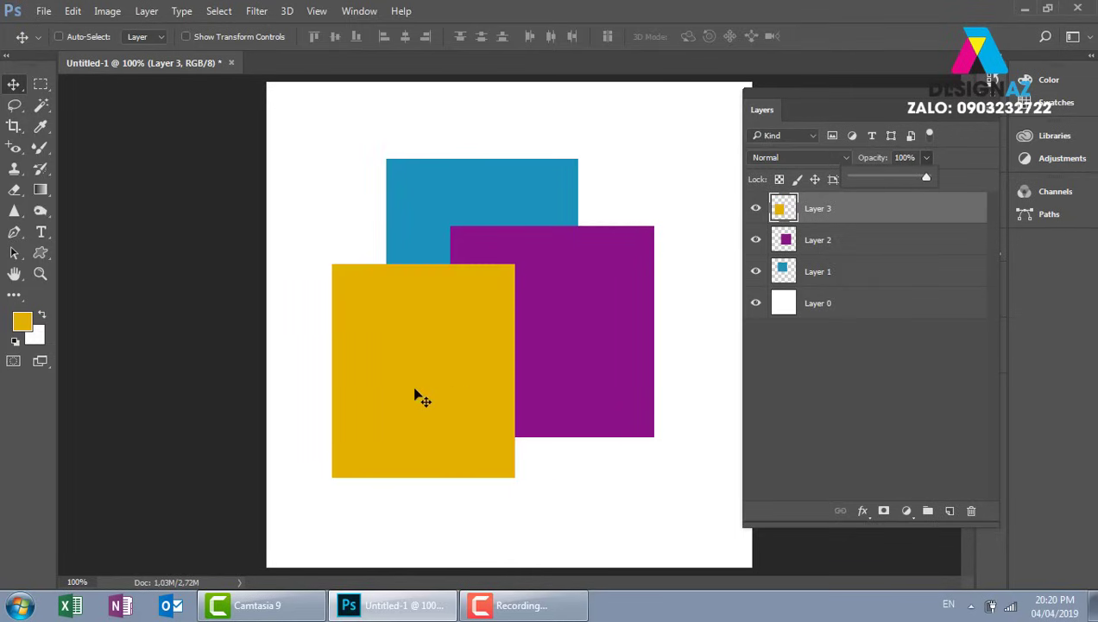
left_click(291, 232)
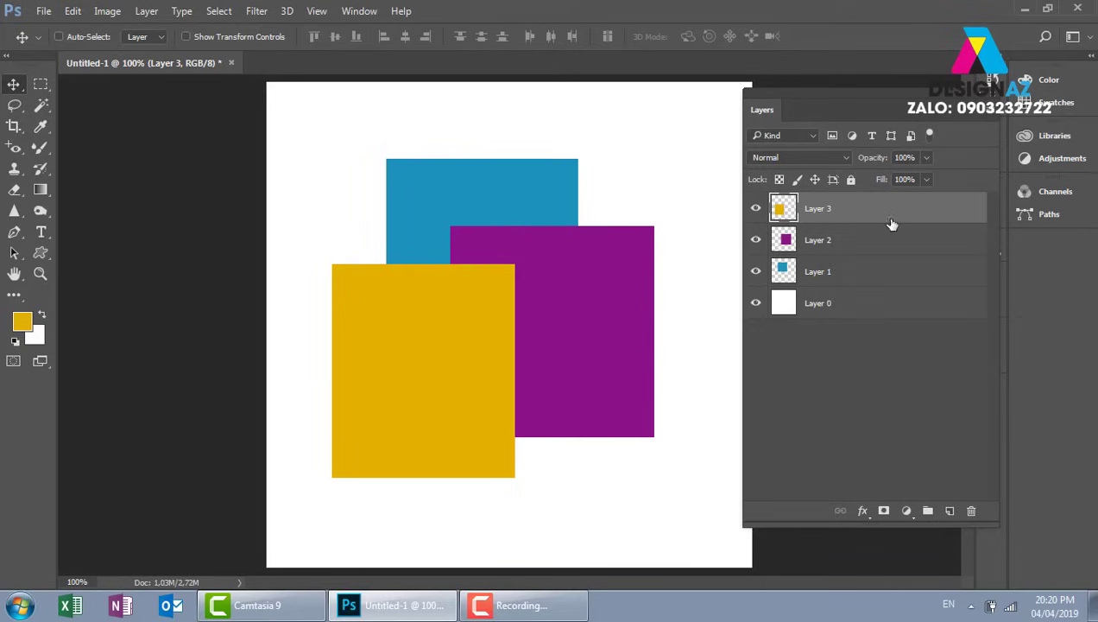
- Set the opacity of Layer 3 to 51% and the opacity of Layer 2 to 71%
left_click(927, 159)
left_click_drag(909, 179, 889, 177)
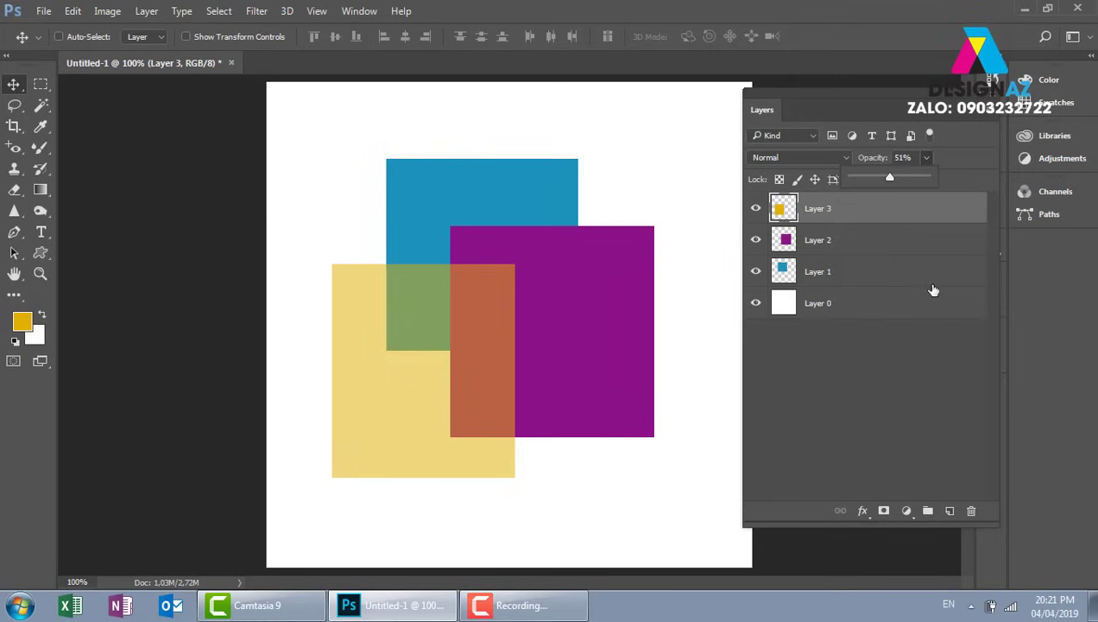
left_click(877, 245)
left_click(926, 159)
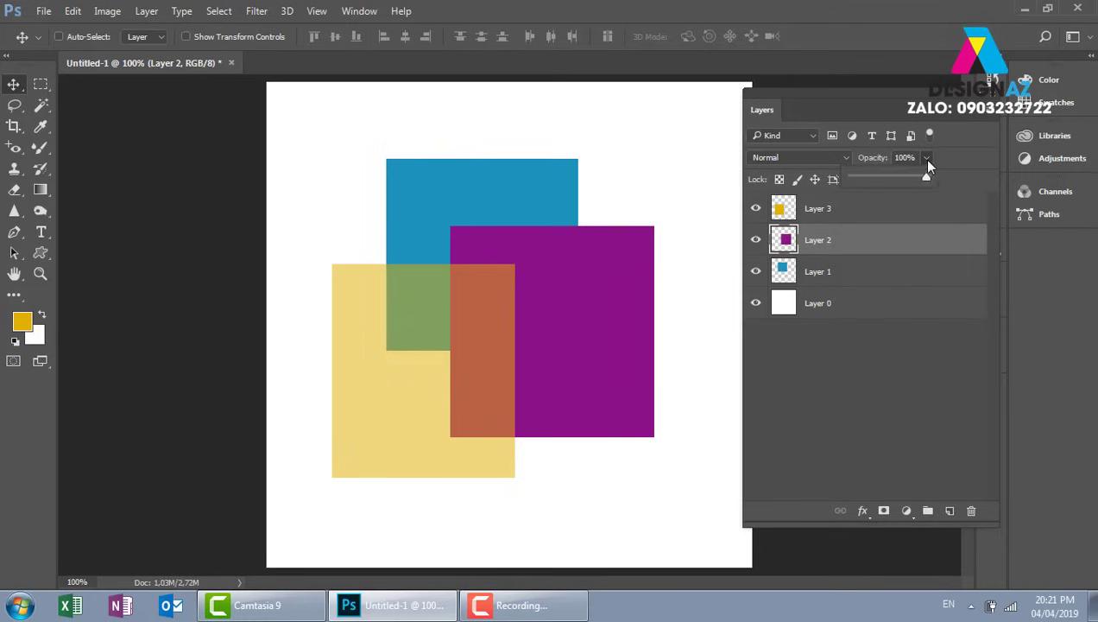
left_click_drag(907, 181, 904, 178)
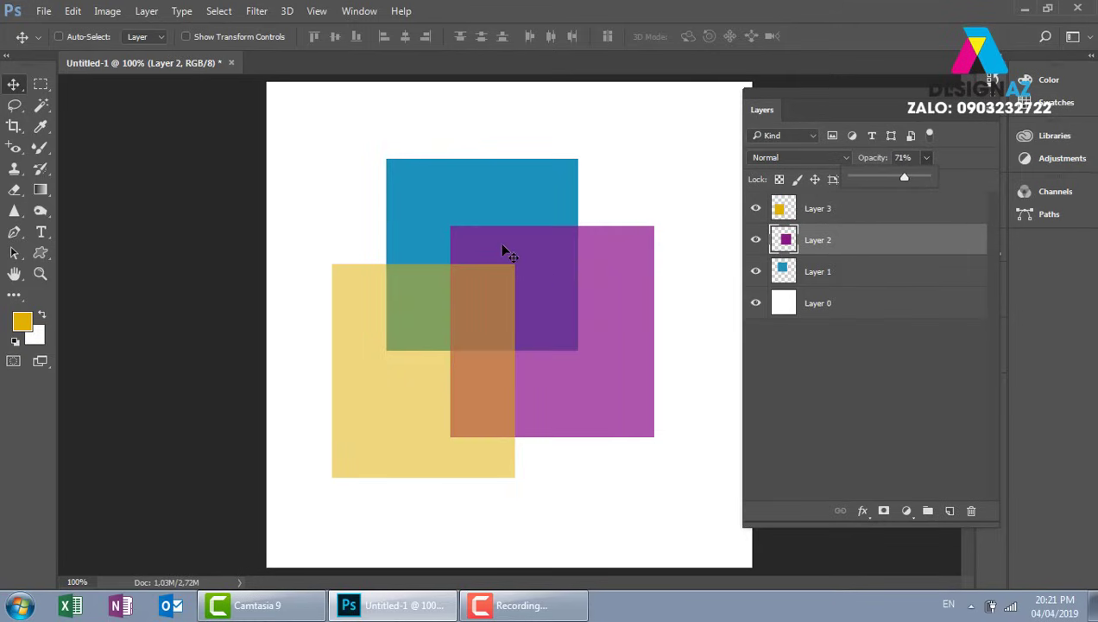
- Reduce the fill of the blue square's Layer 1 to 71%
left_click(917, 273)
left_click(926, 180)
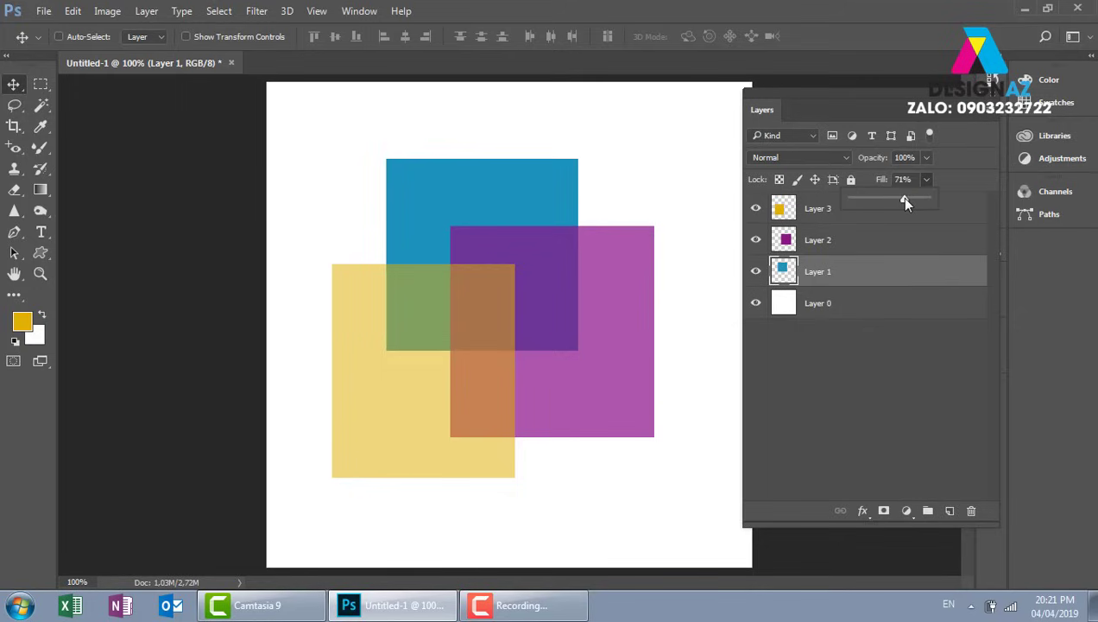
left_click(649, 181)
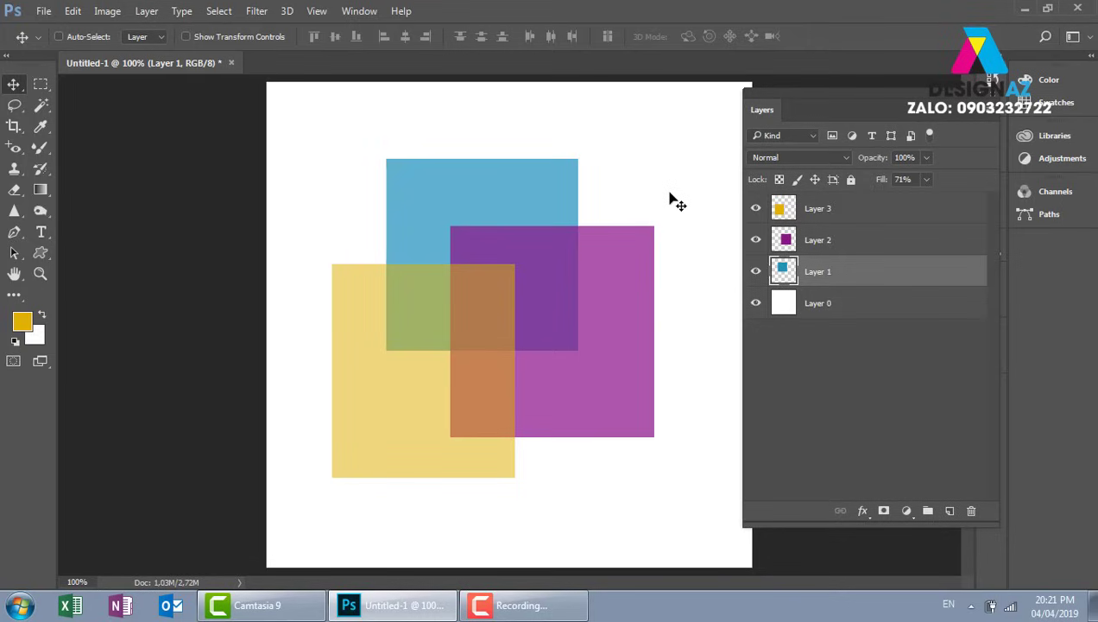
- Restore Layer 1's fill to 100% and set its opacity to 76%
left_click(926, 180)
left_click(927, 158)
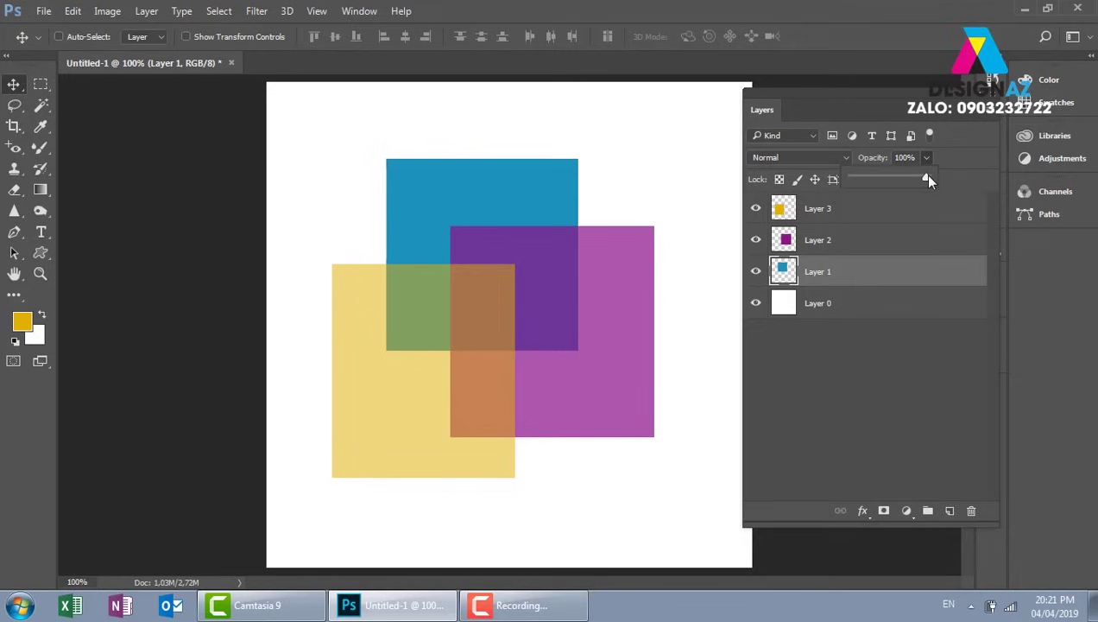
left_click_drag(910, 179, 908, 179)
left_click(636, 208)
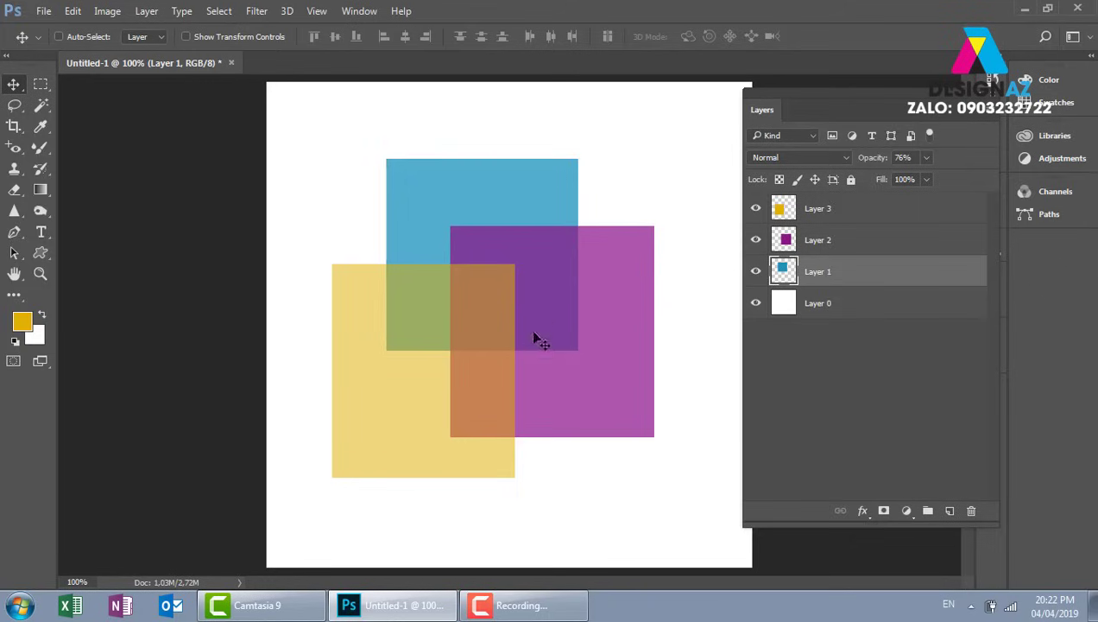
- Select Layer 3 from the canvas, and move the yellow rectangle slightly up and back down
right_click(373, 292)
left_click(380, 294)
mouse_move(375, 314)
left_mouse_down()
mouse_move(364, 292)
mouse_move(381, 313)
left_mouse_up()
left_click(927, 158)
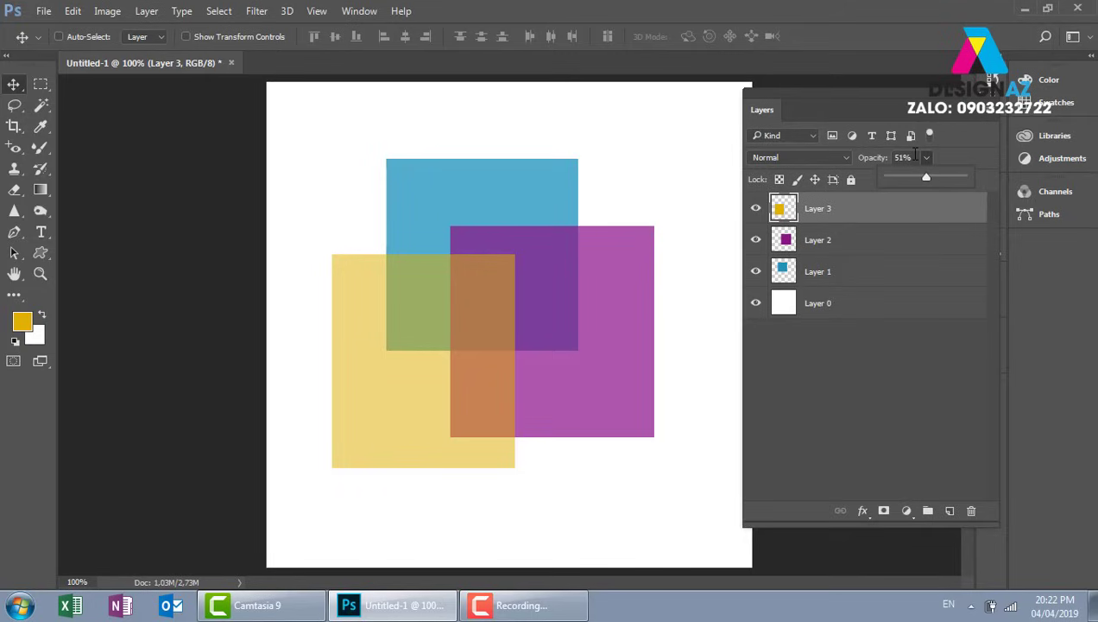
left_click(434, 132)
left_click_drag(385, 312, 384, 322)
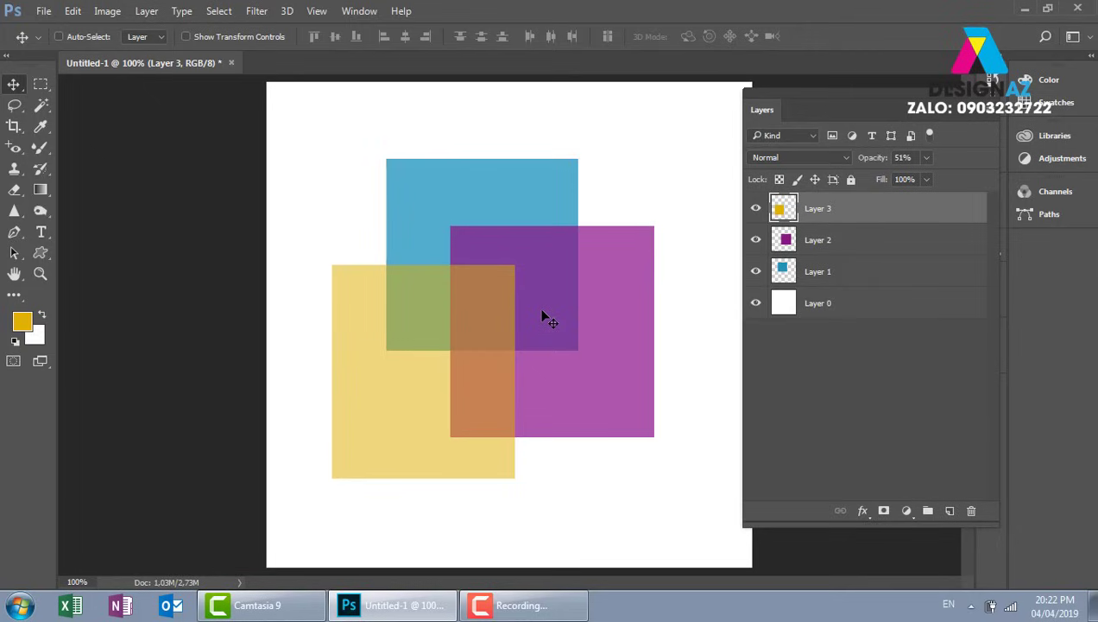
- Raise Layer 3's opacity in steps of 10% from 30% up to 70%
key("3")
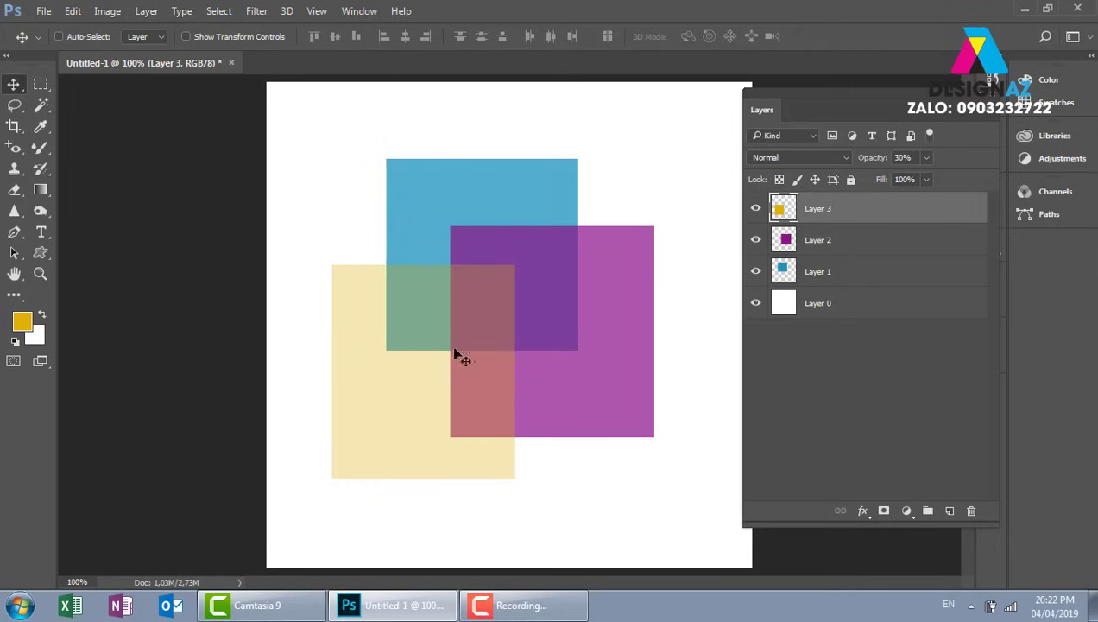
key("4")
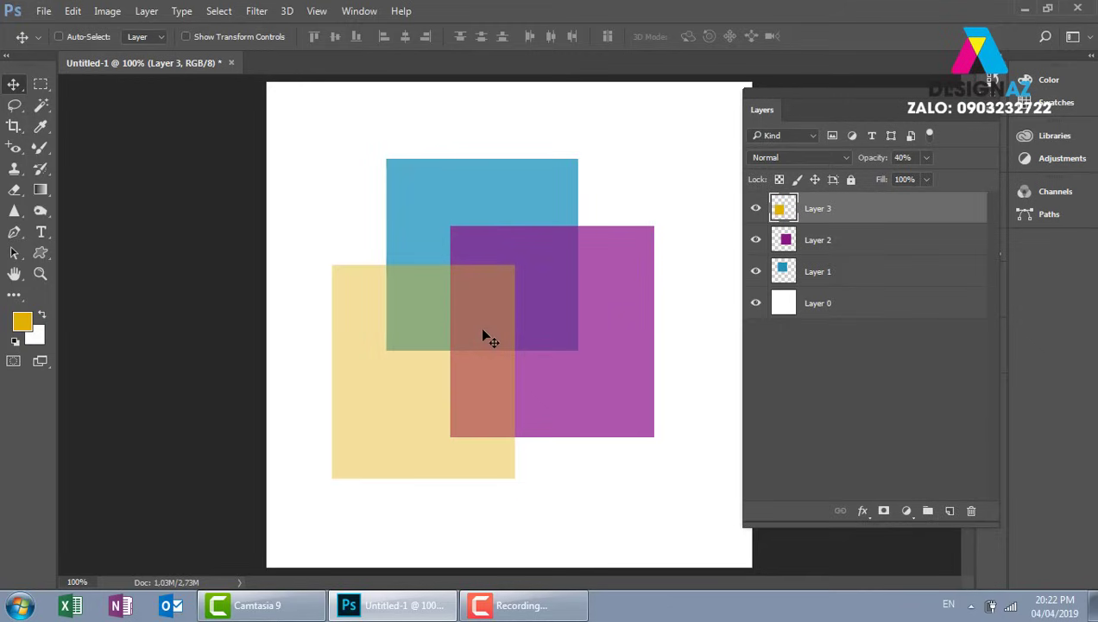
key("5")
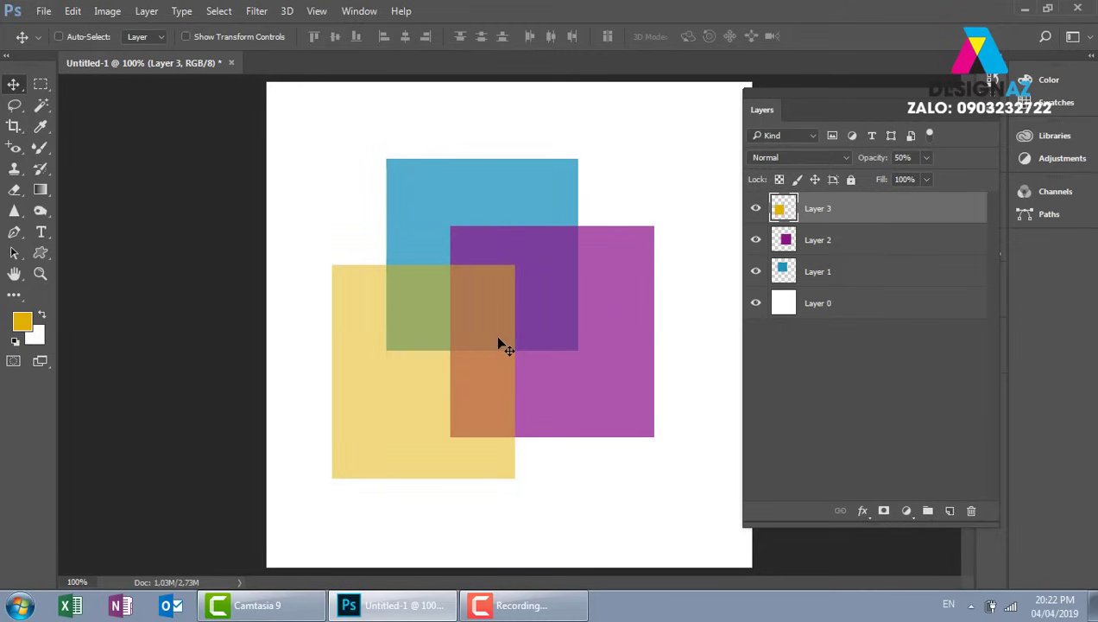
key("6")
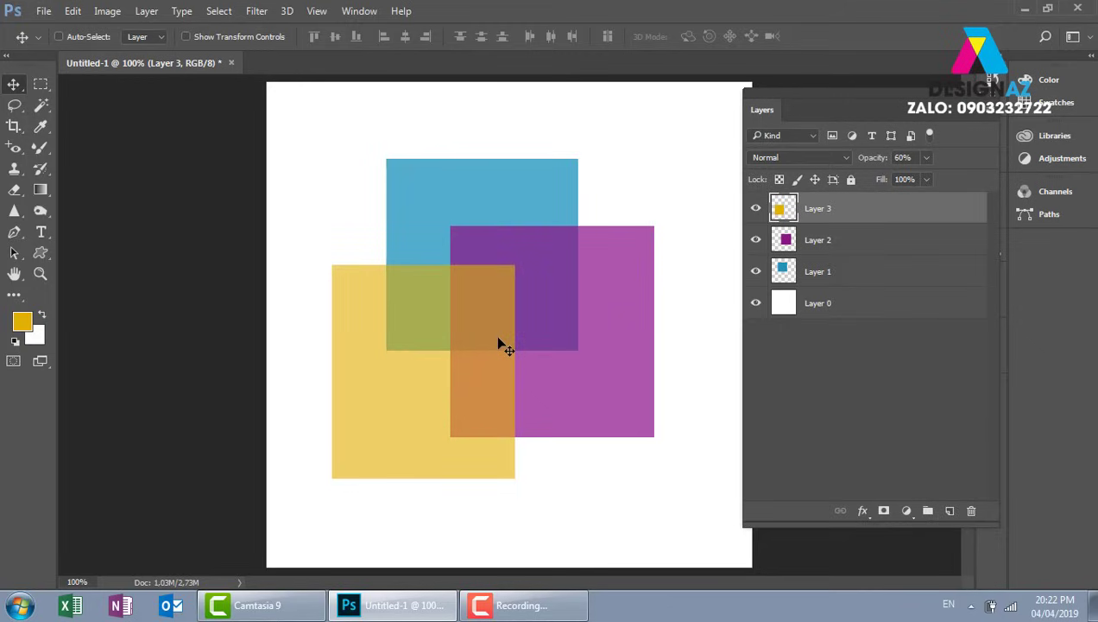
key("7")
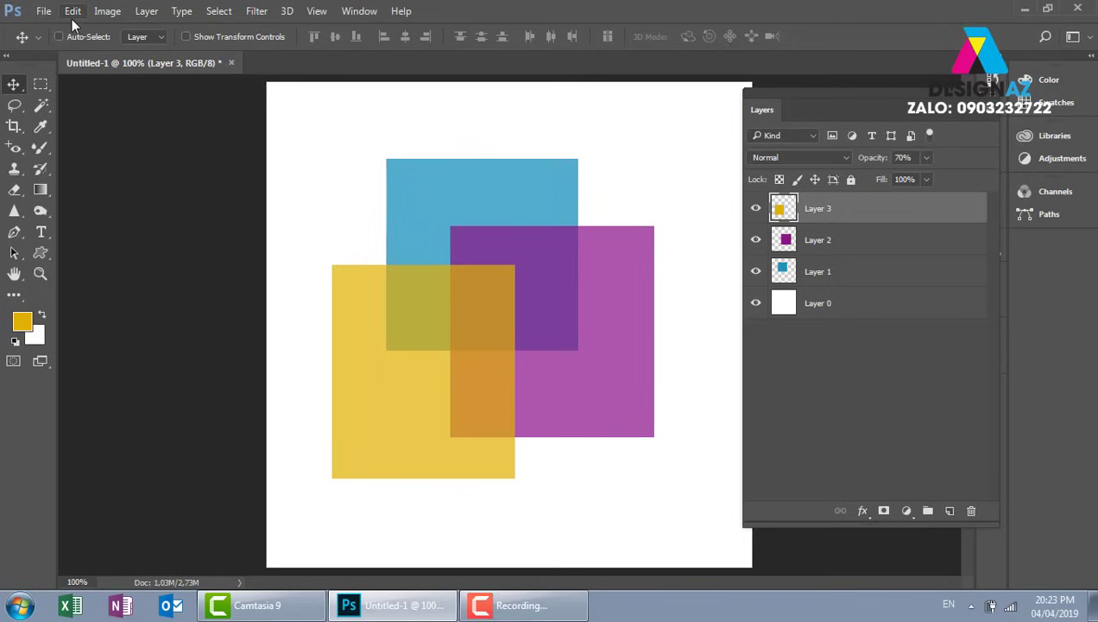
- Start saving the document and choose the Desktop as its destination folder
left_click(41, 12)
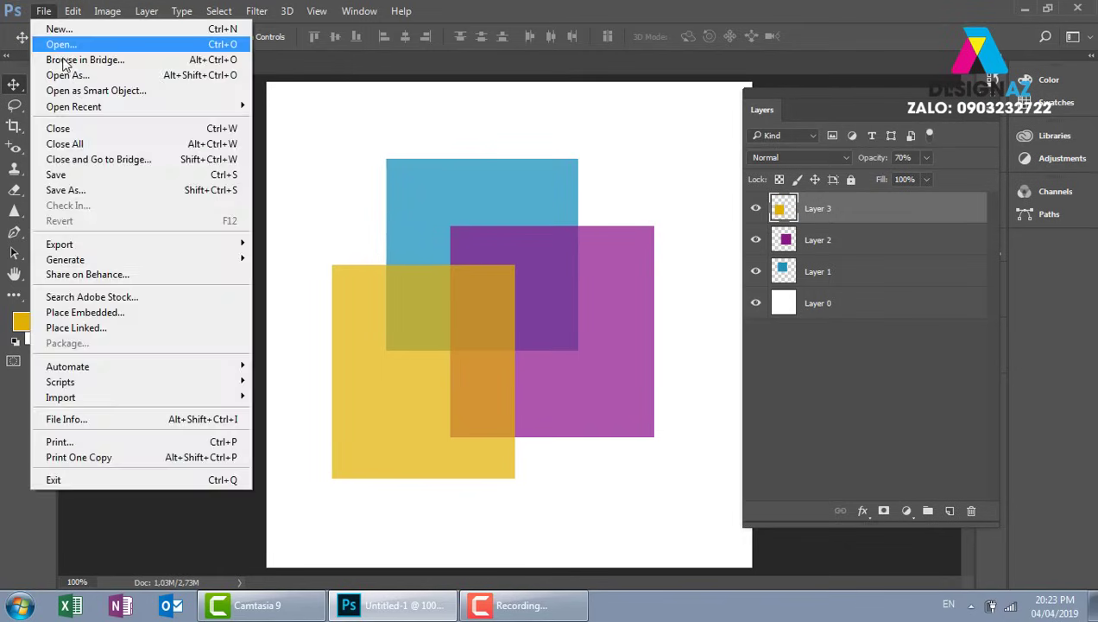
left_click(125, 177)
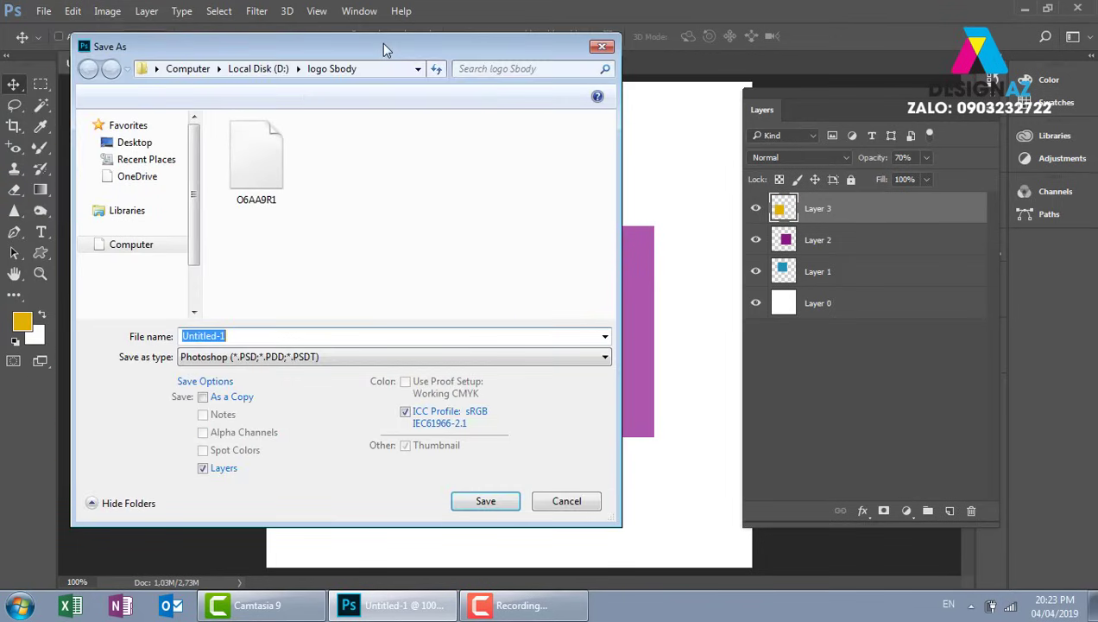
left_click_drag(353, 45, 452, 32)
scroll(298, 177, "up", 3)
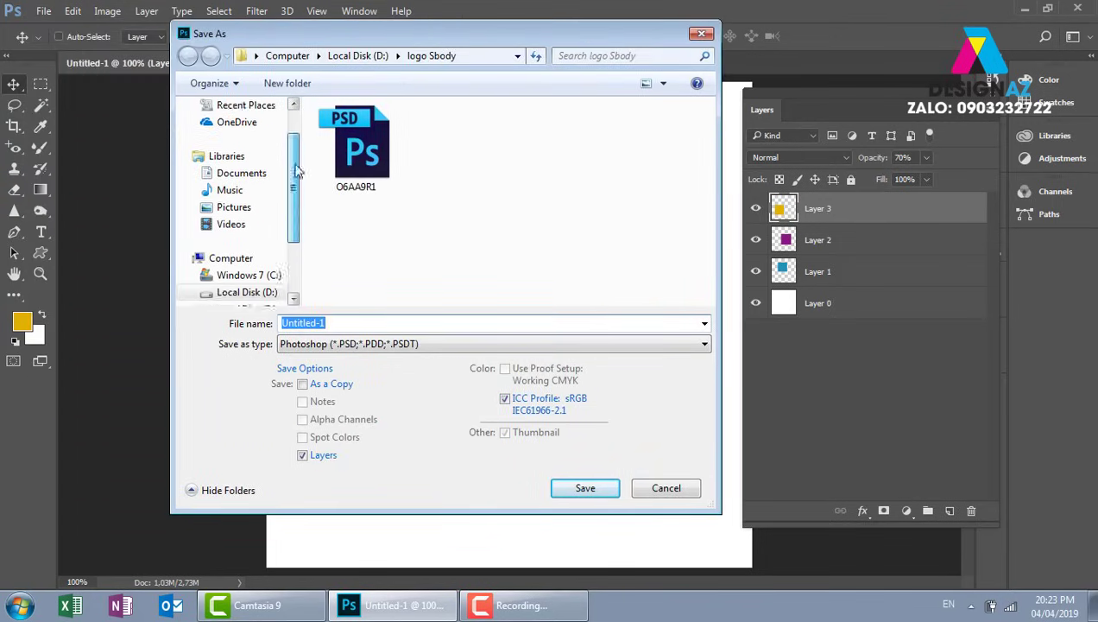
left_click(234, 131)
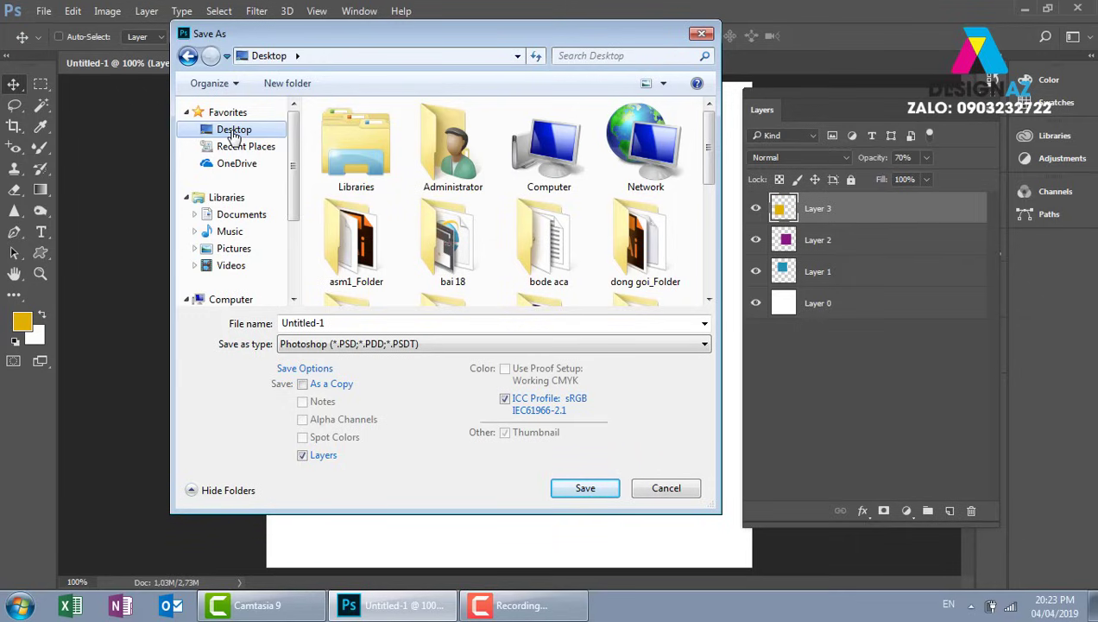
- Name the file "bt1 photoshop" and save it in Photoshop format with layers and Maximize Compatibility on
left_click(300, 325)
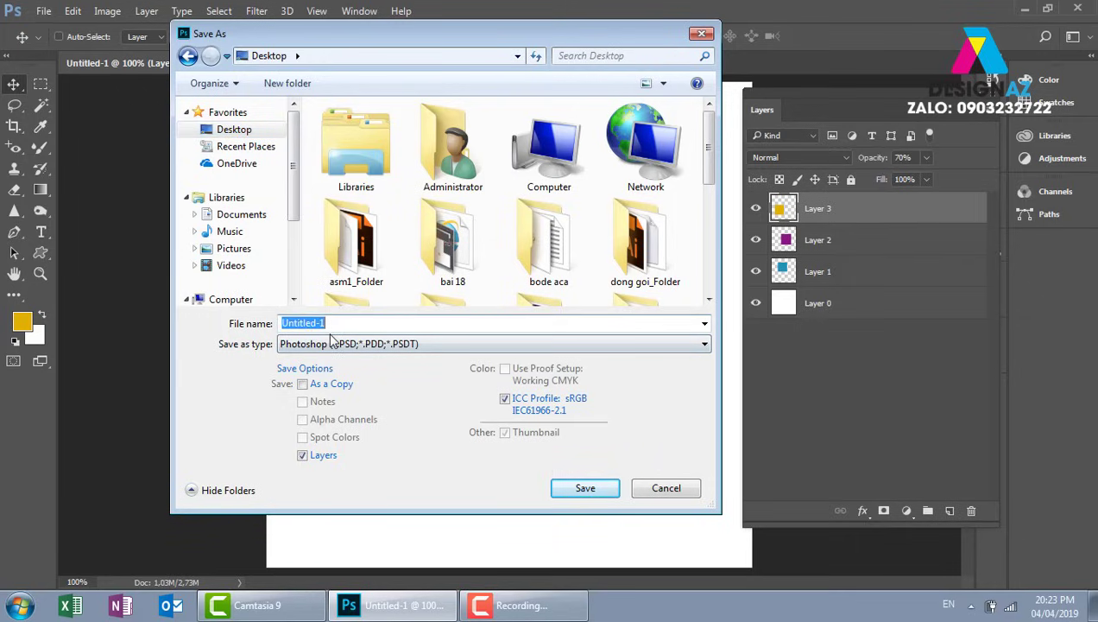
key("BackSpace")
type("bat 1")
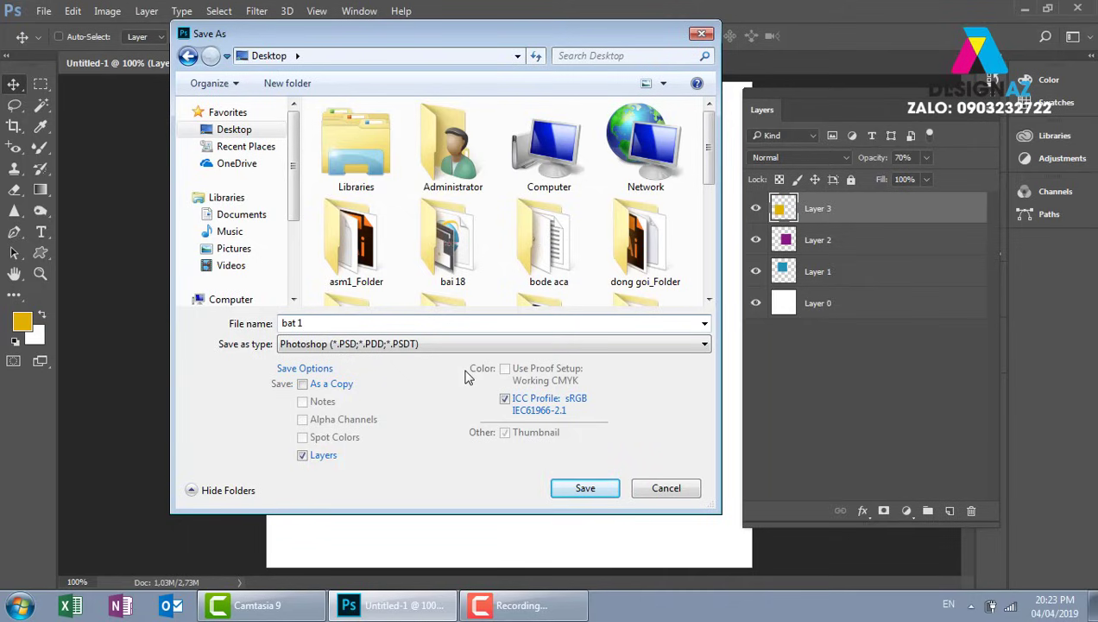
key("BackSpace")
key("BackSpace")
key("BackSpace")
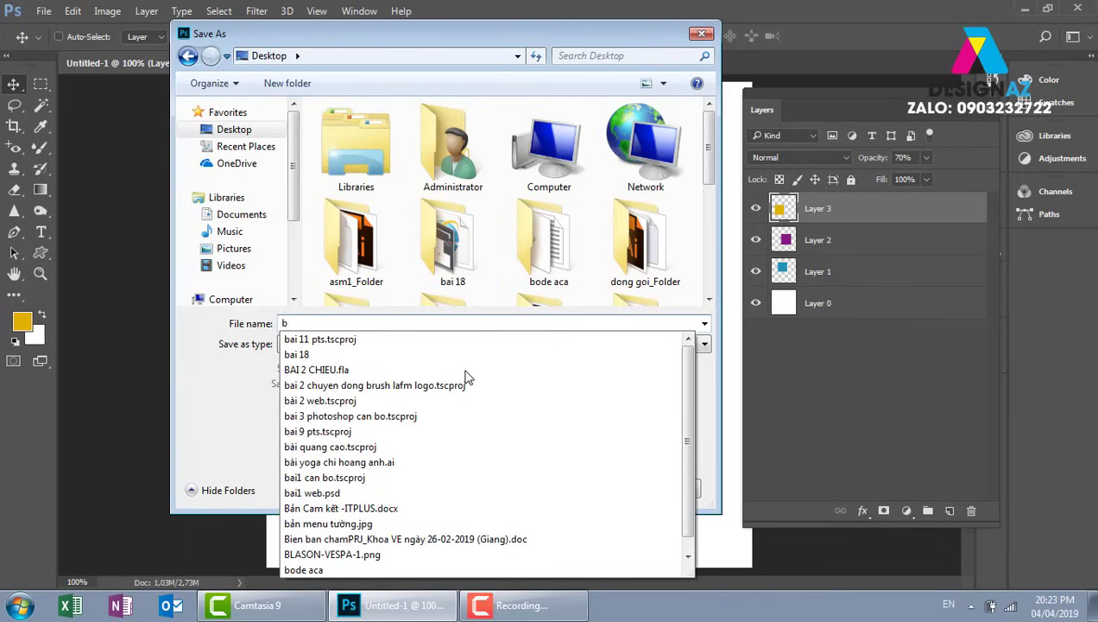
type("t1")
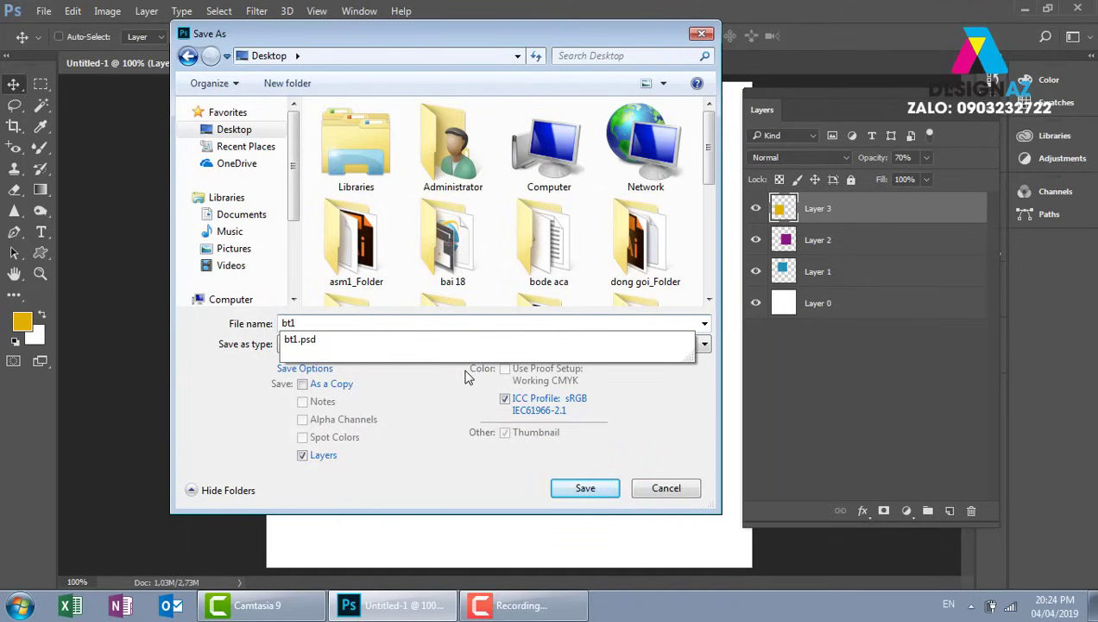
type(" p")
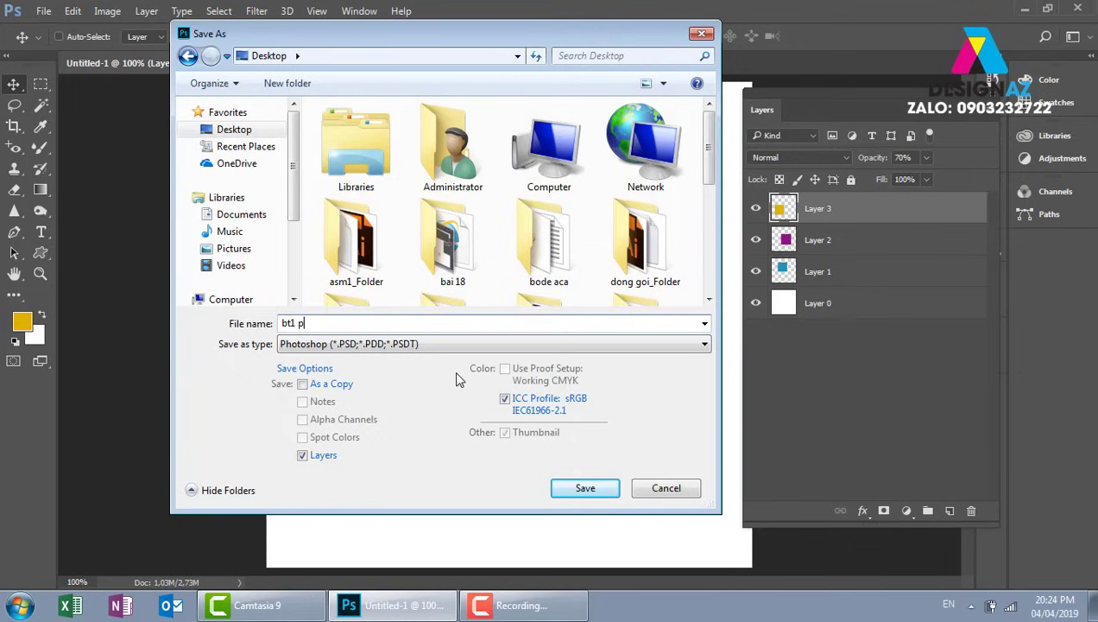
type("hotoshop")
left_click(585, 488)
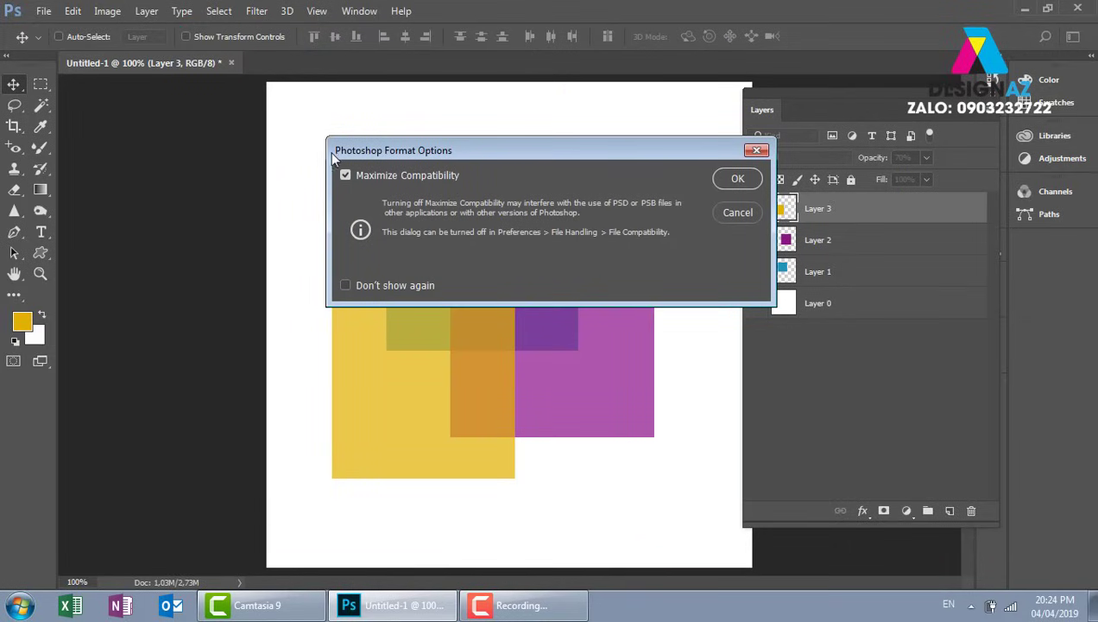
left_click(738, 180)
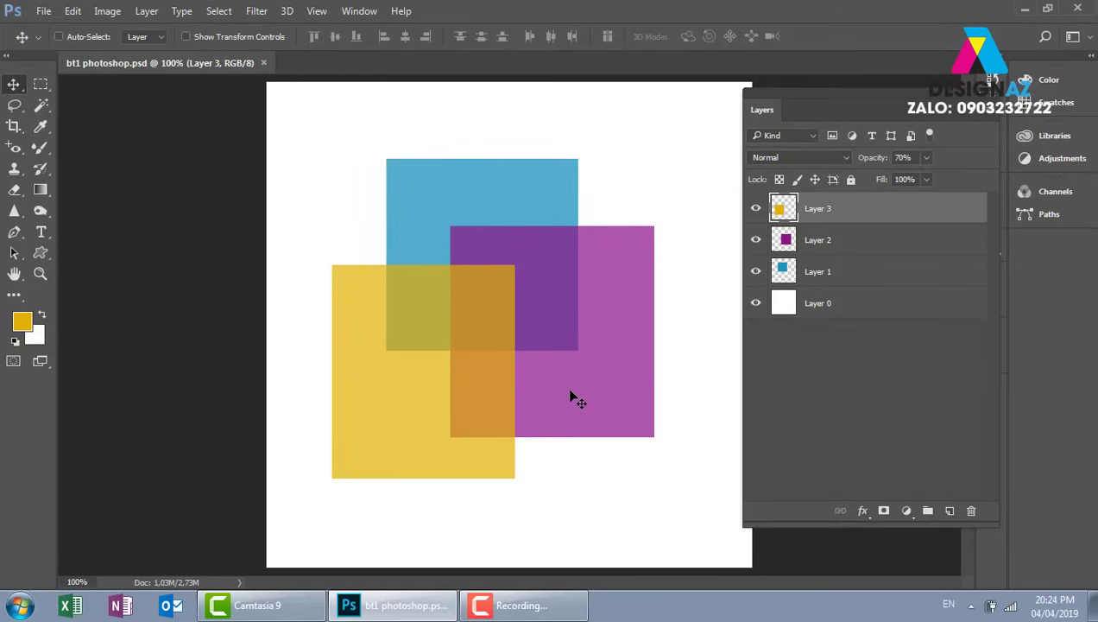
- Look for the saved PSD file on the Windows desktop and return to Photoshop
key("super+d")
left_click(847, 359)
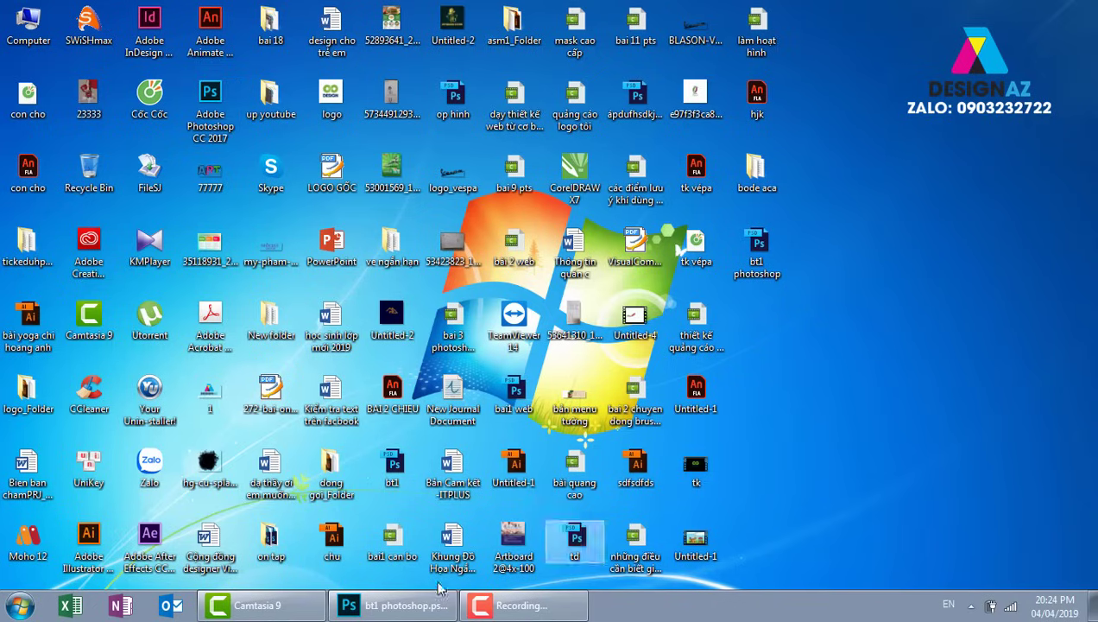
left_click(416, 607)
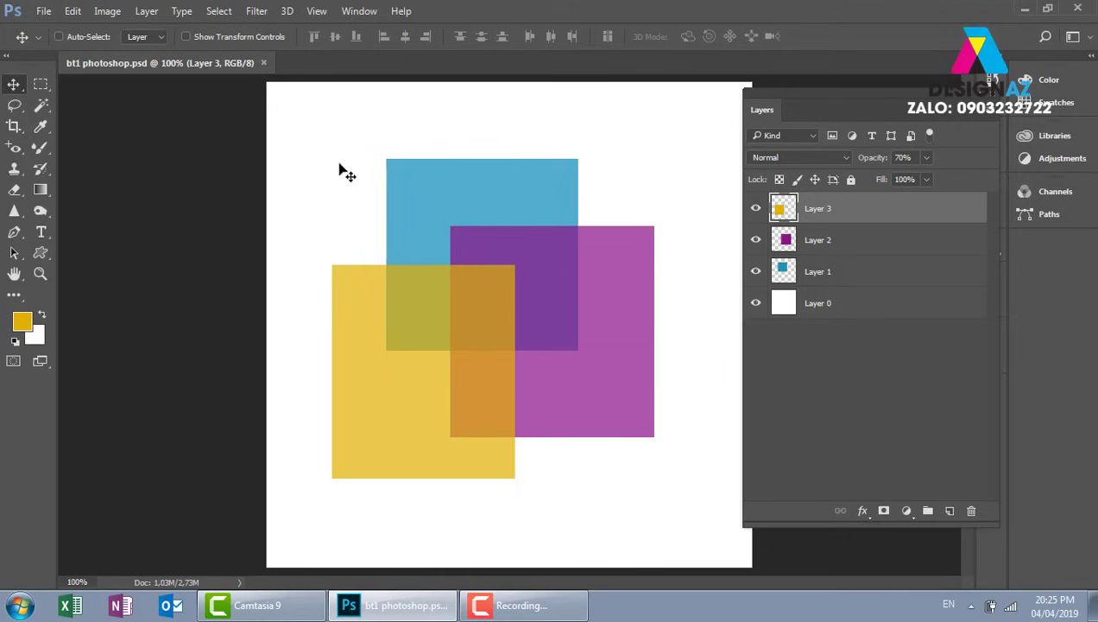
- Save a JPEG copy of bt1 photoshop to the Desktop at quality 12 with the Baseline Optimized format
left_click(45, 12)
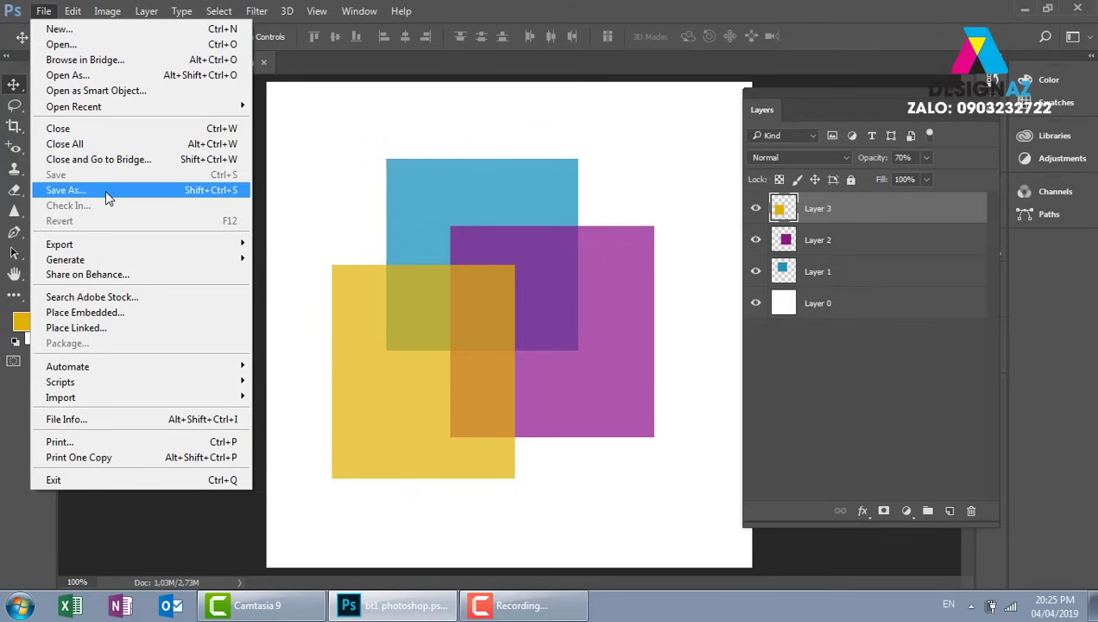
left_click(105, 190)
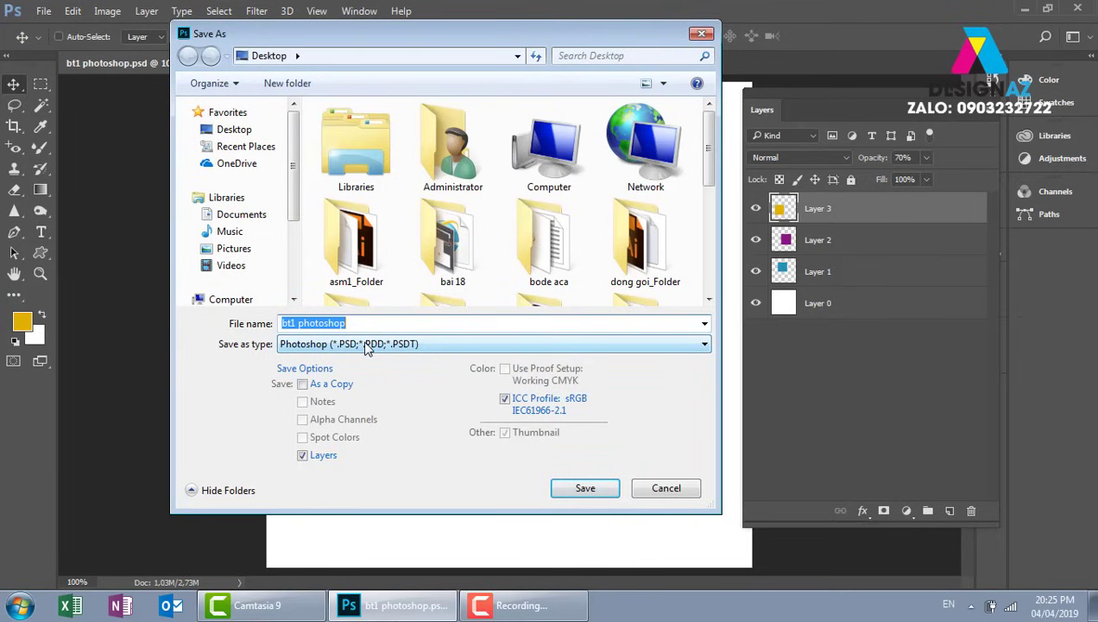
left_click(366, 345)
key("j")
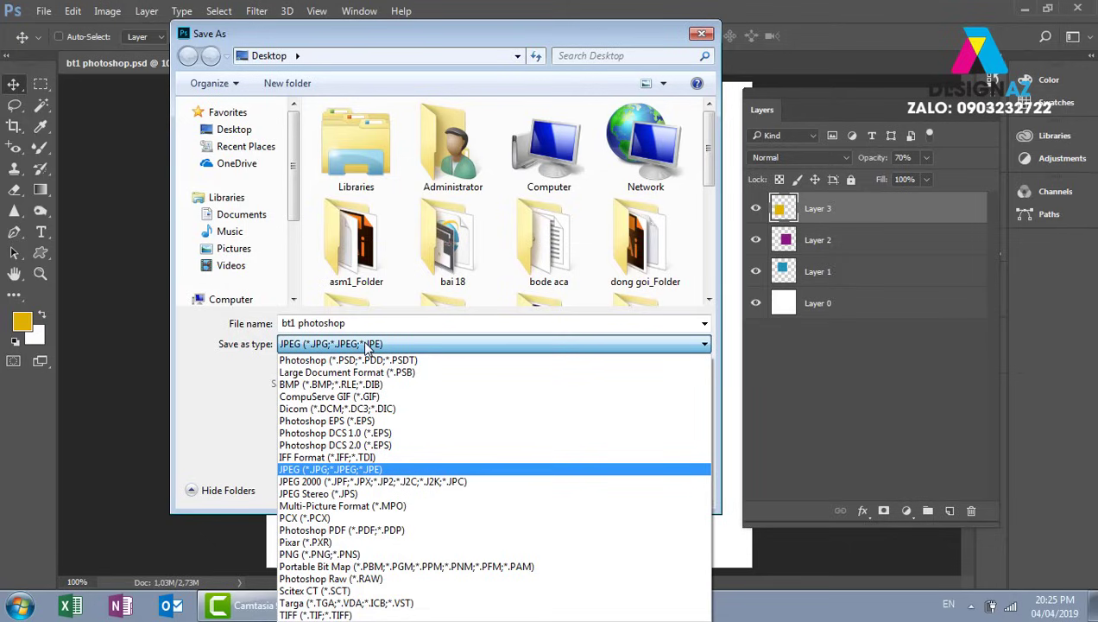
left_click(371, 469)
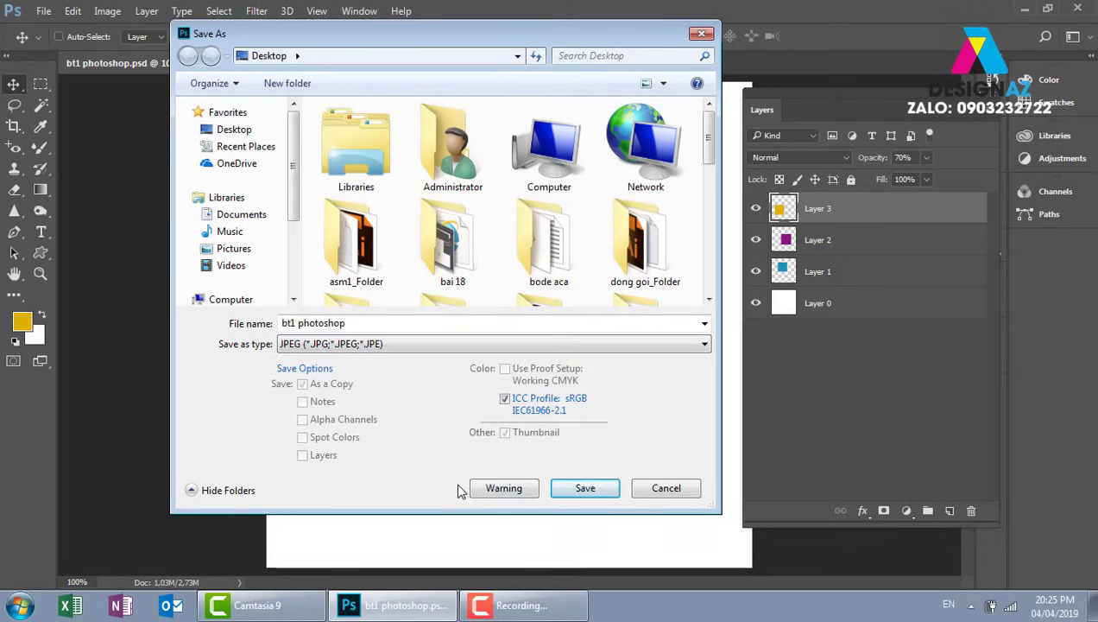
left_click(587, 488)
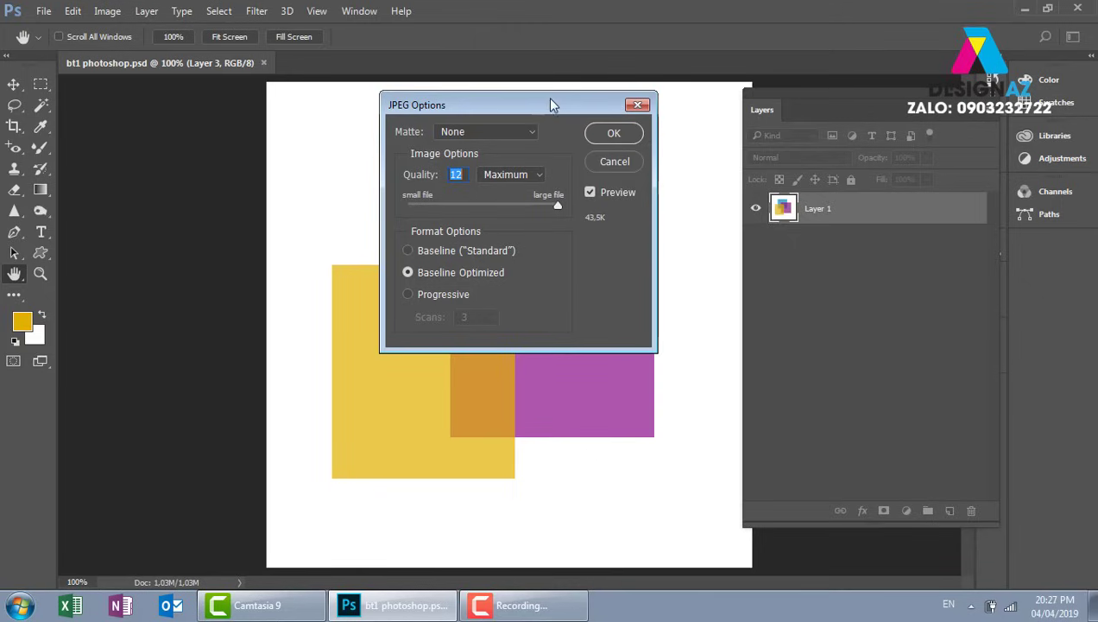
left_click_drag(549, 103, 493, 98)
left_click(546, 134)
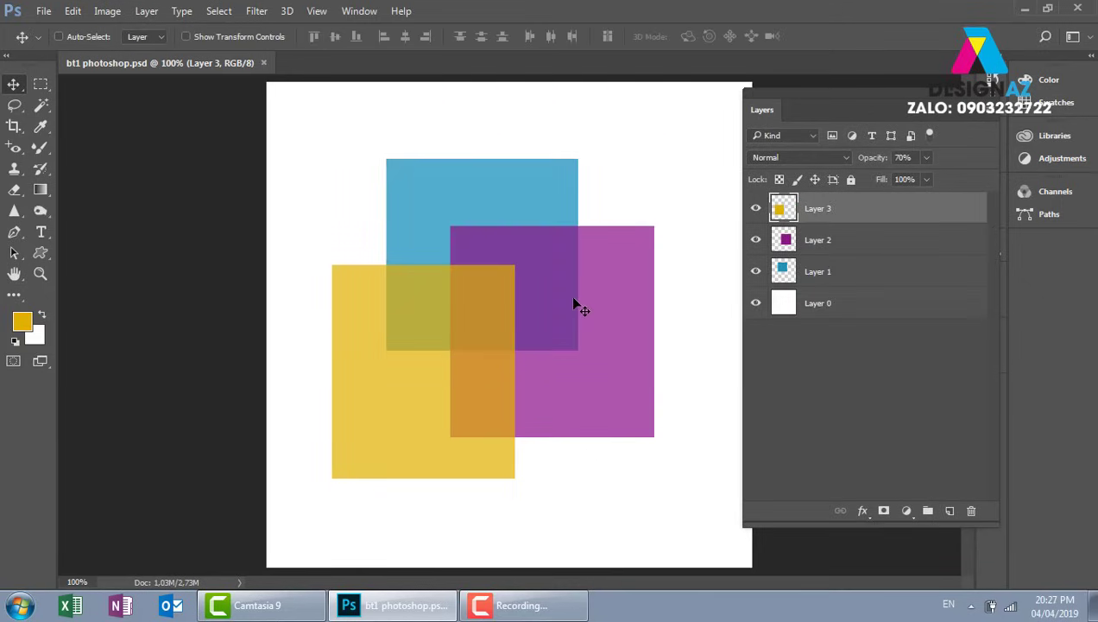
- View the exported bt1 photoshop JPEG from the Windows desktop, close the viewer and return to Photoshop
key("super+d")
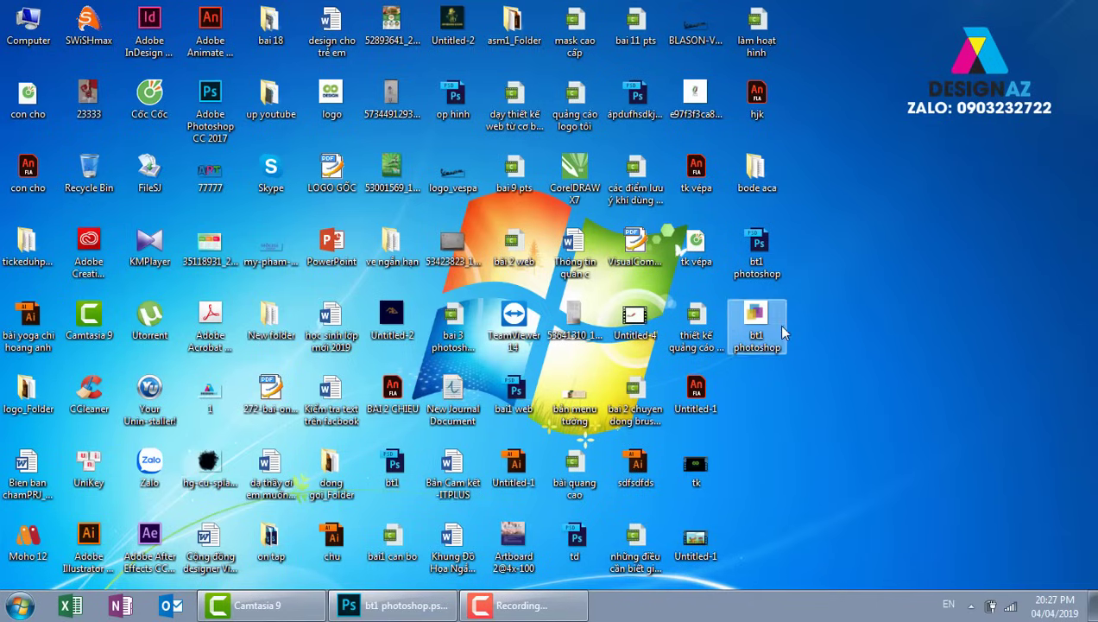
left_click(771, 320)
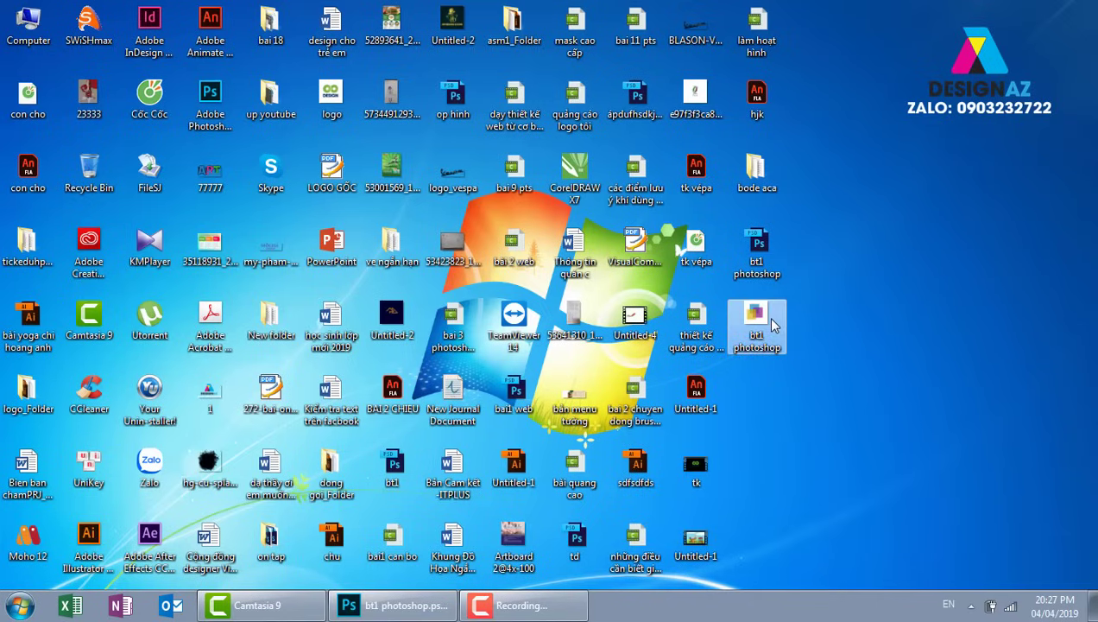
double_click(773, 324)
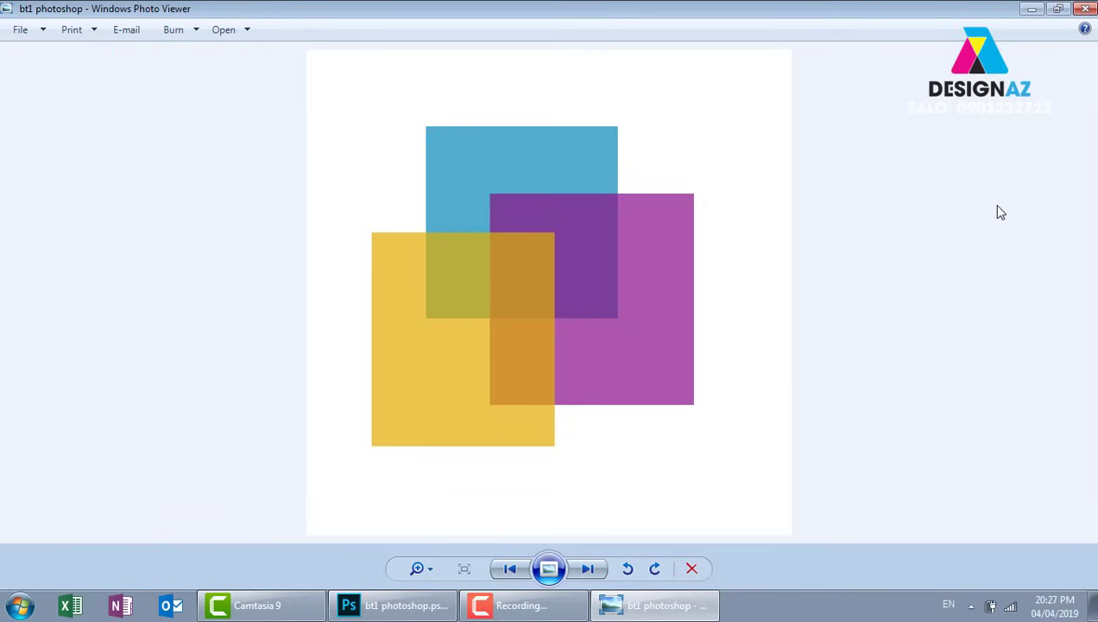
left_click(1085, 9)
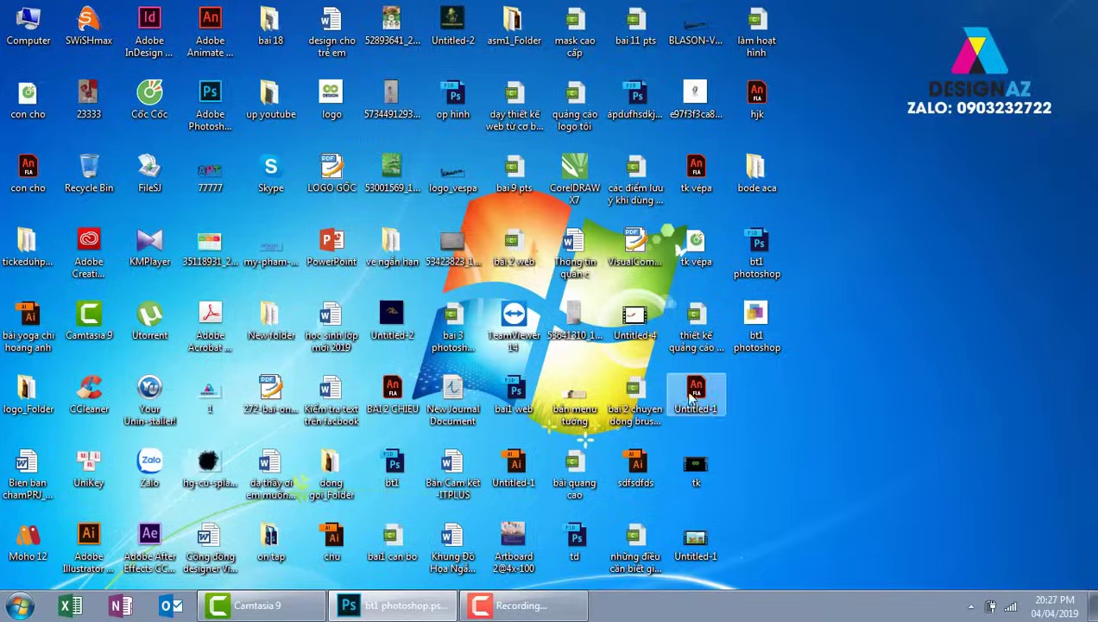
left_click(410, 607)
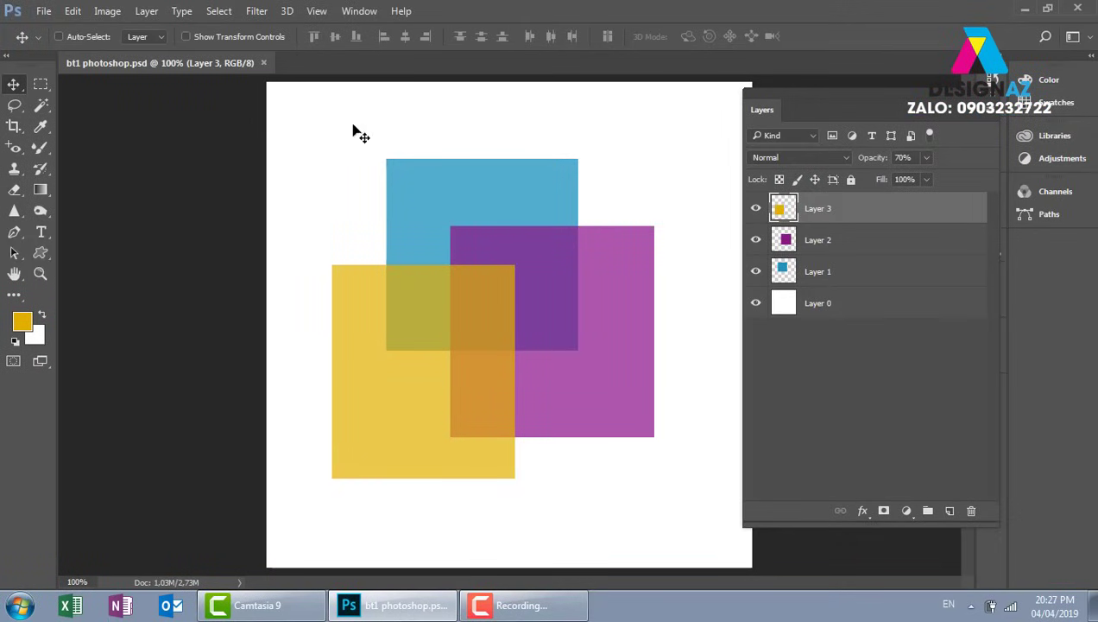
- Close the bt1 photoshop.psd document, look at the saved files on the Windows desktop and return to Photoshop
left_click(264, 63)
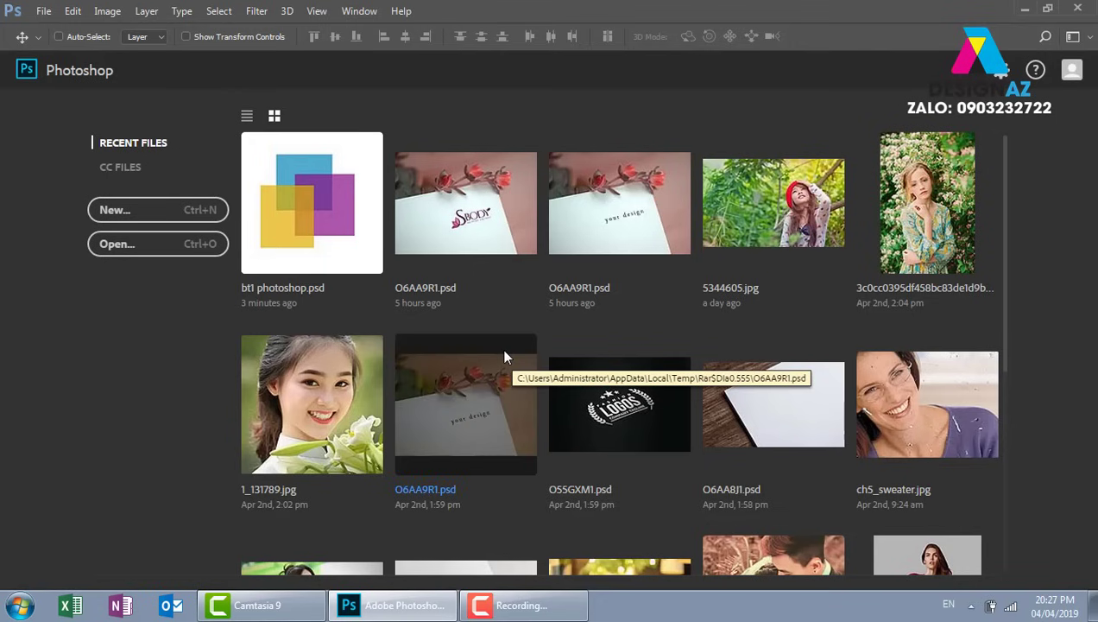
key("super+d")
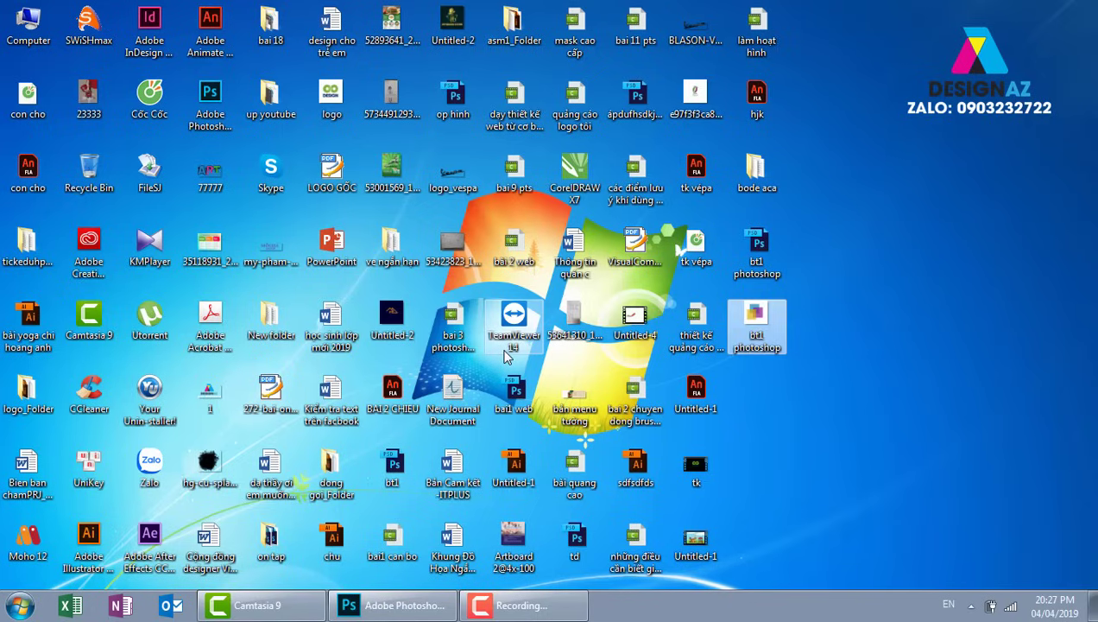
left_click(930, 205)
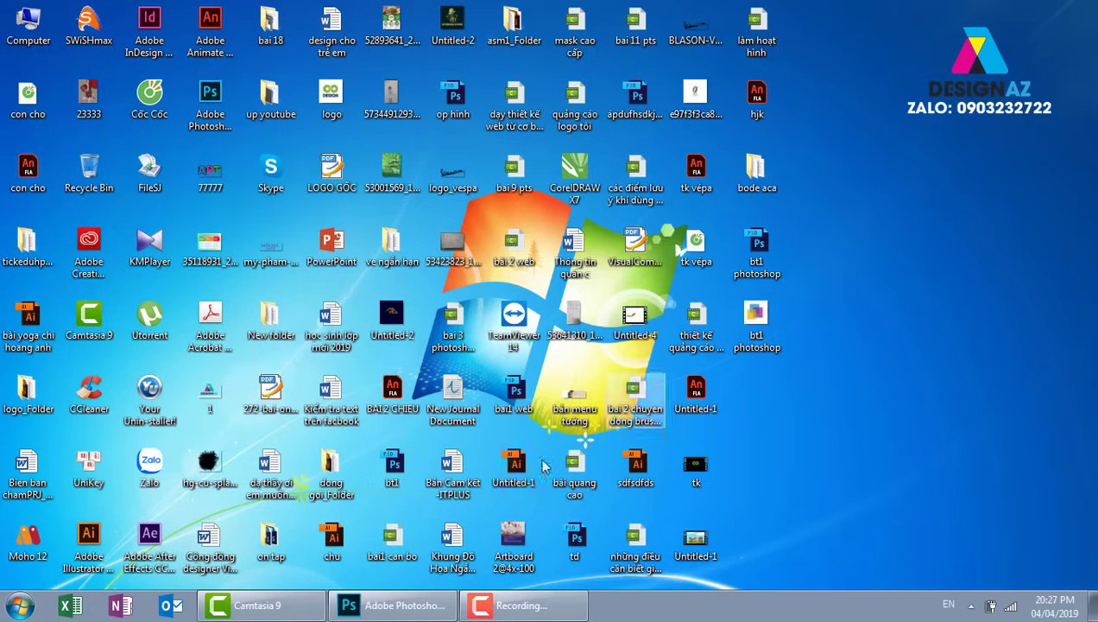
left_click(402, 607)
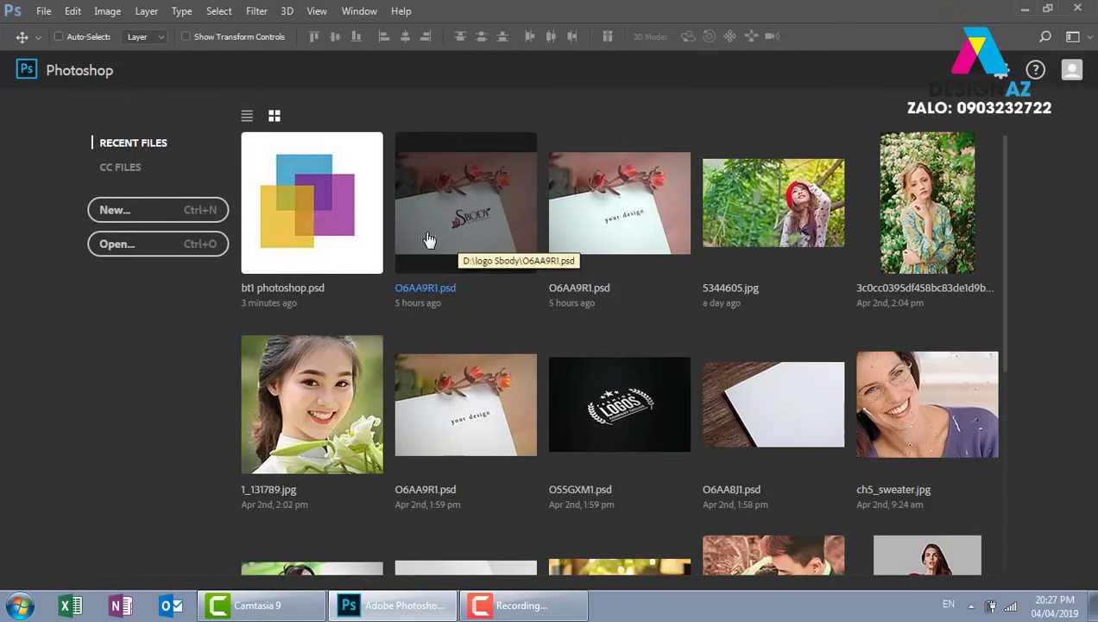
- Find the PSD version of bt1 photoshop in the Desktop folder and open it
left_click(193, 253)
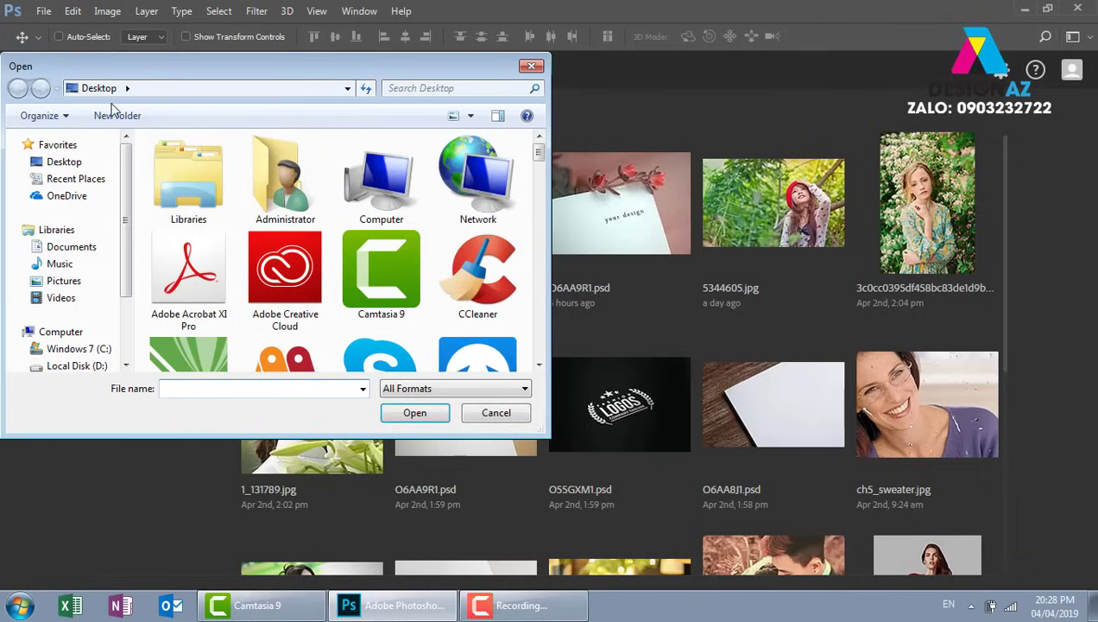
left_click(395, 267)
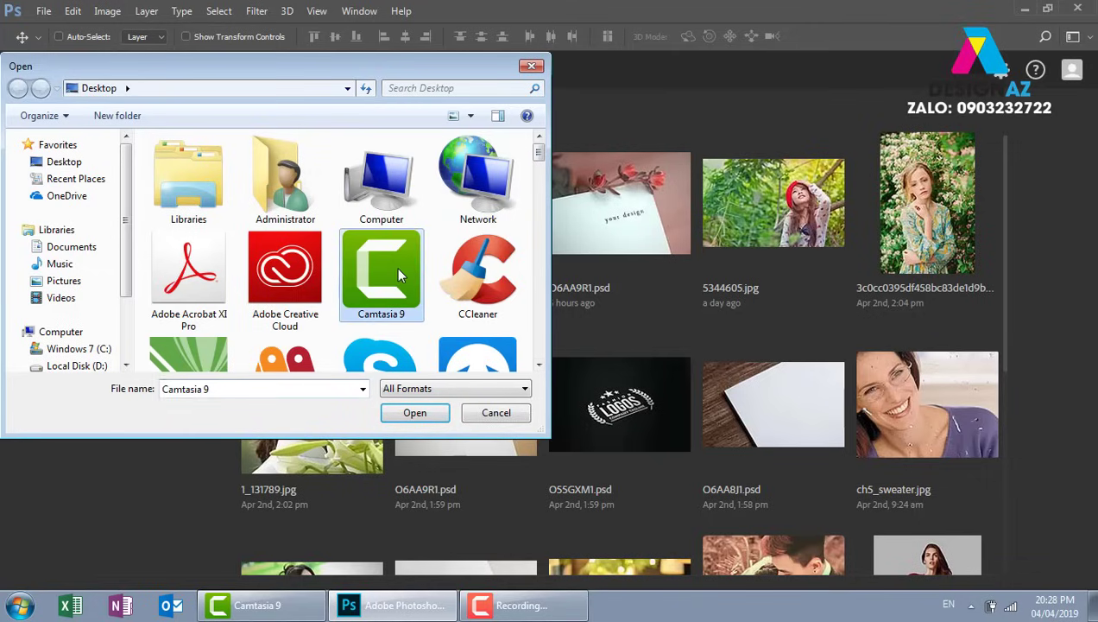
scroll(395, 267, "down", 5)
key("b")
key("b")
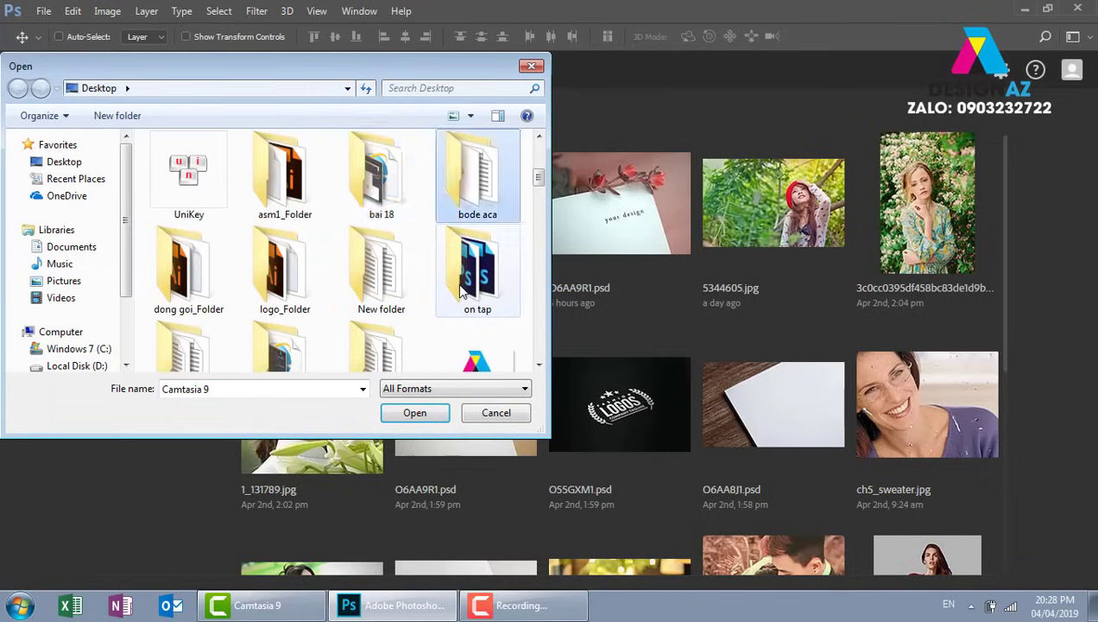
key("b")
key("b")
key("b")
key("b")
key("b")
key("b")
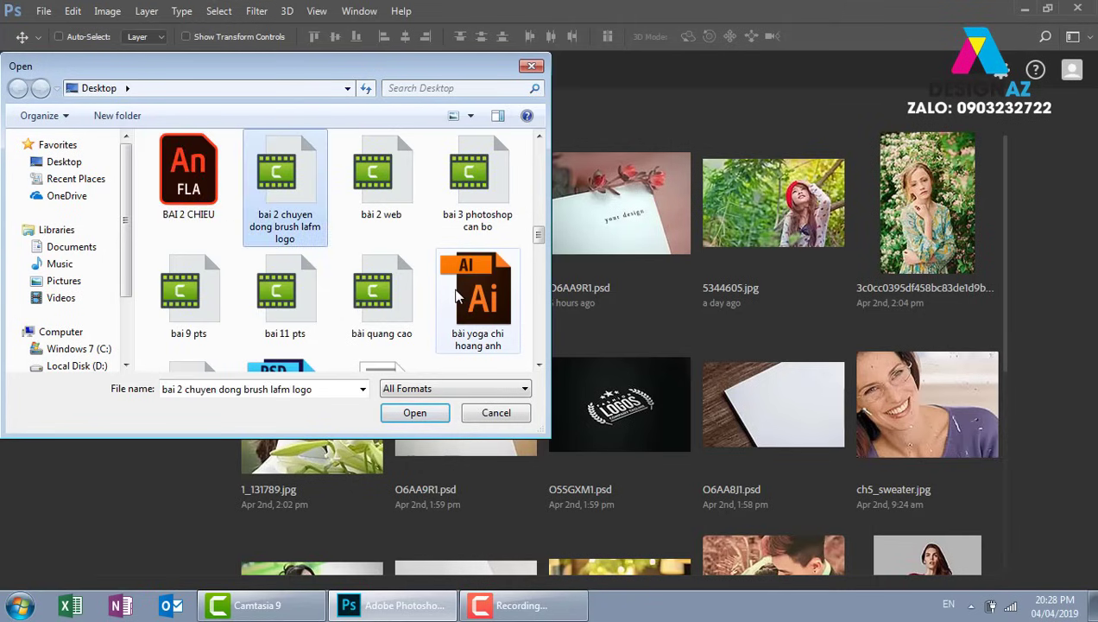
key("b")
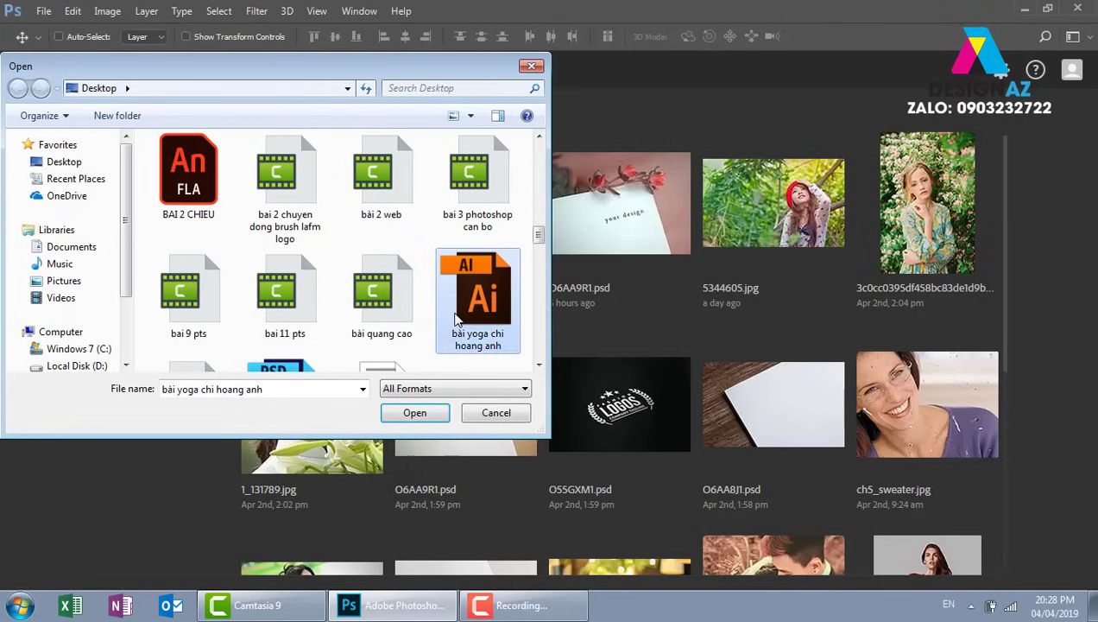
key("b")
left_click(509, 321)
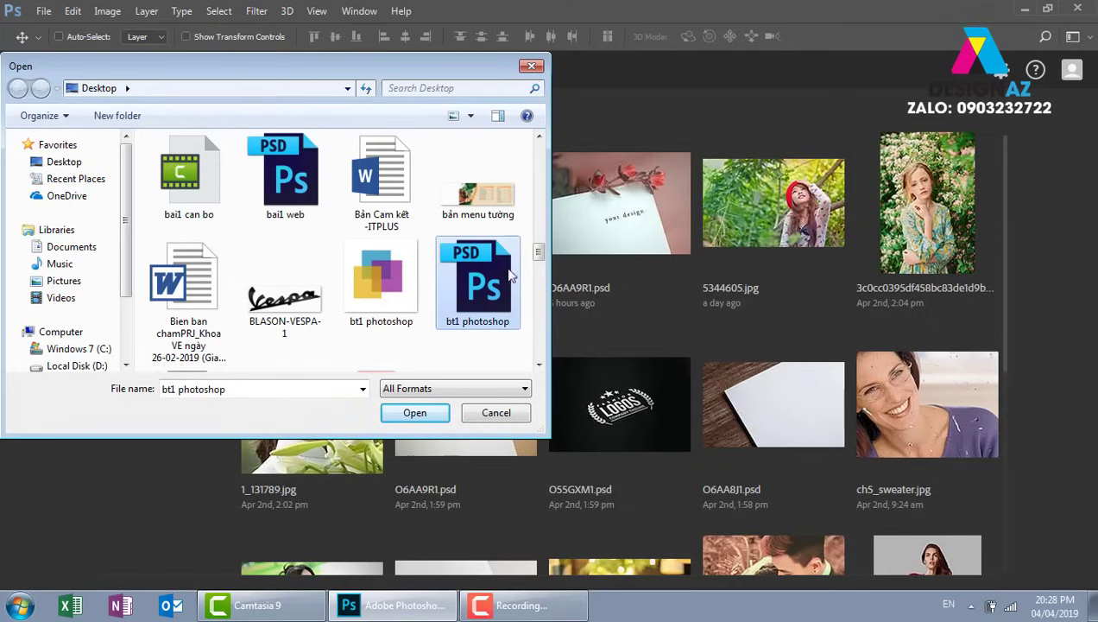
left_click(415, 413)
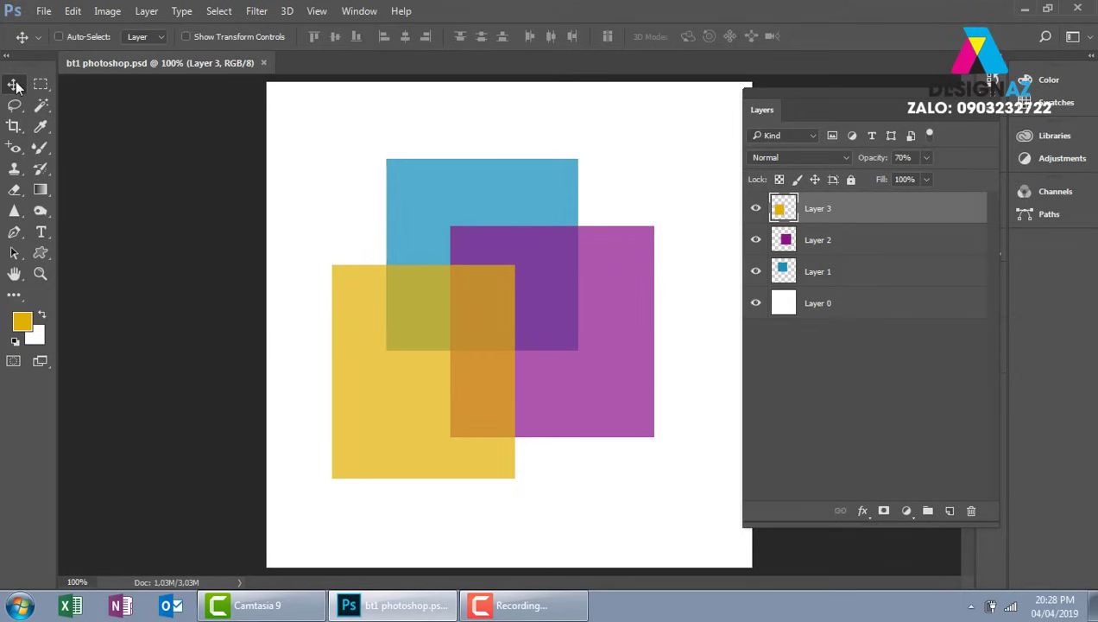
- Move the yellow rectangle on Layer 3 a short distance horizontally away from the purple rectangle
left_click_drag(402, 367, 368, 366)
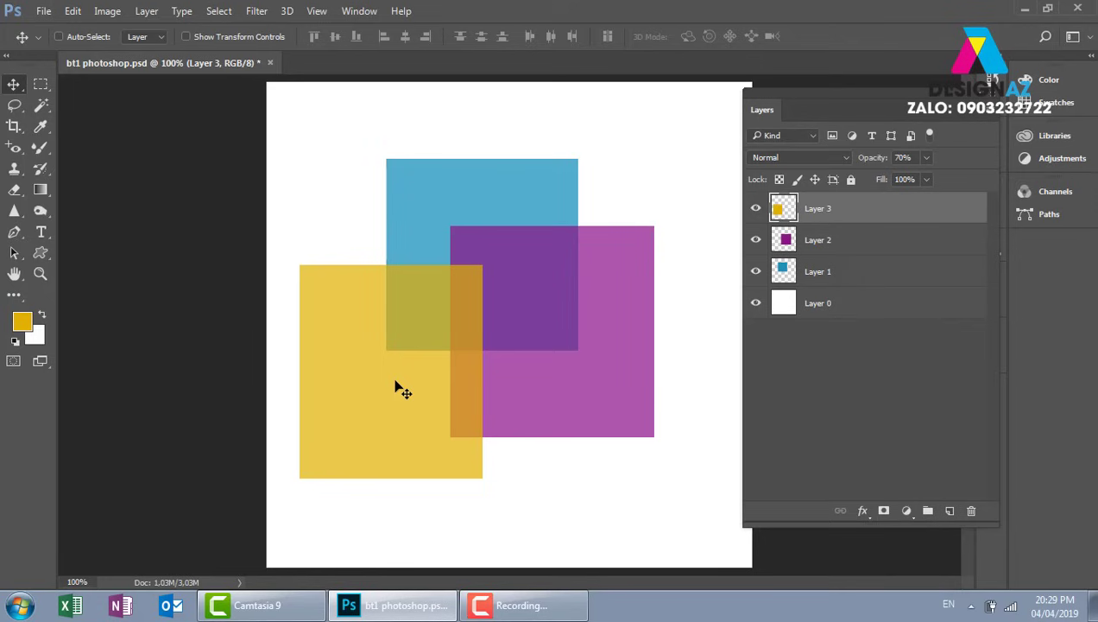
- Browse for an image to open in the anhcuoi folder inside thuvienanh on Local Disk (E:)
left_click(43, 11)
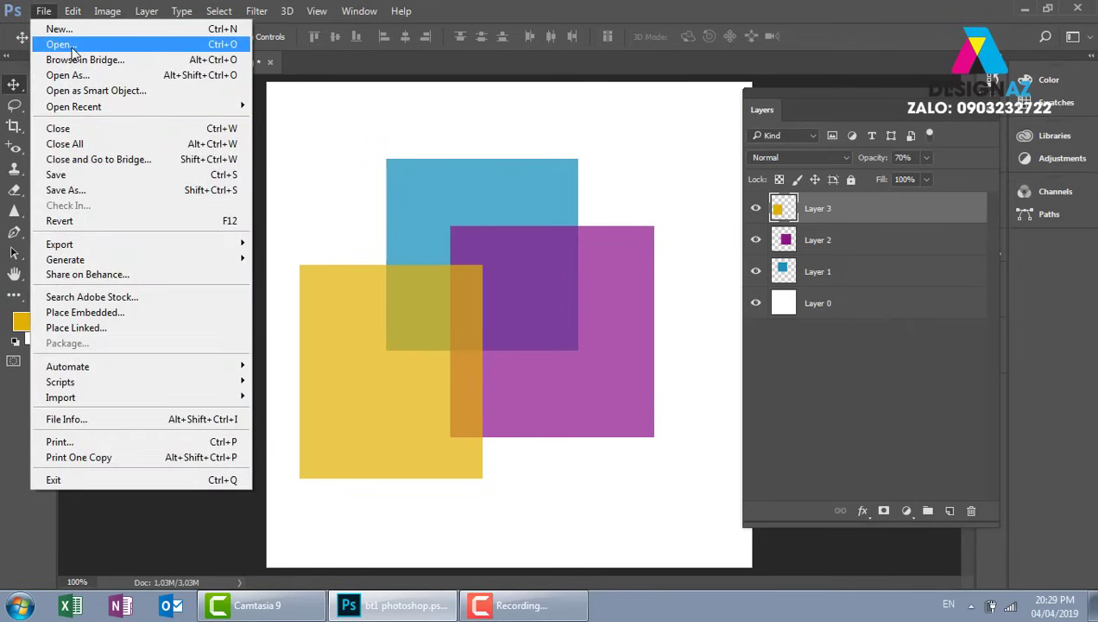
left_click(72, 45)
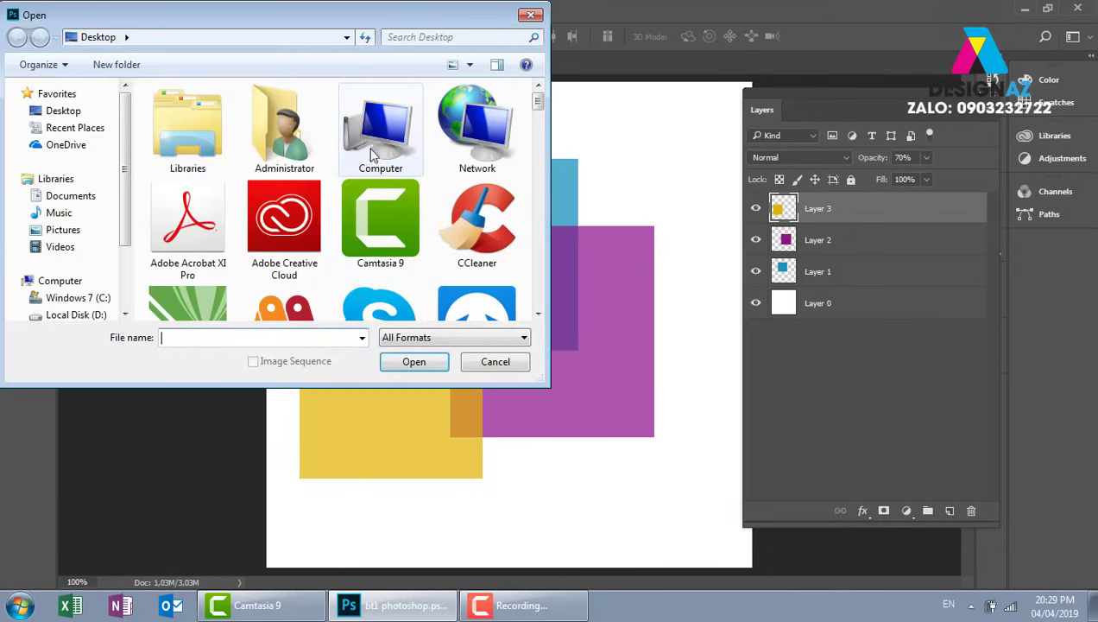
double_click(388, 153)
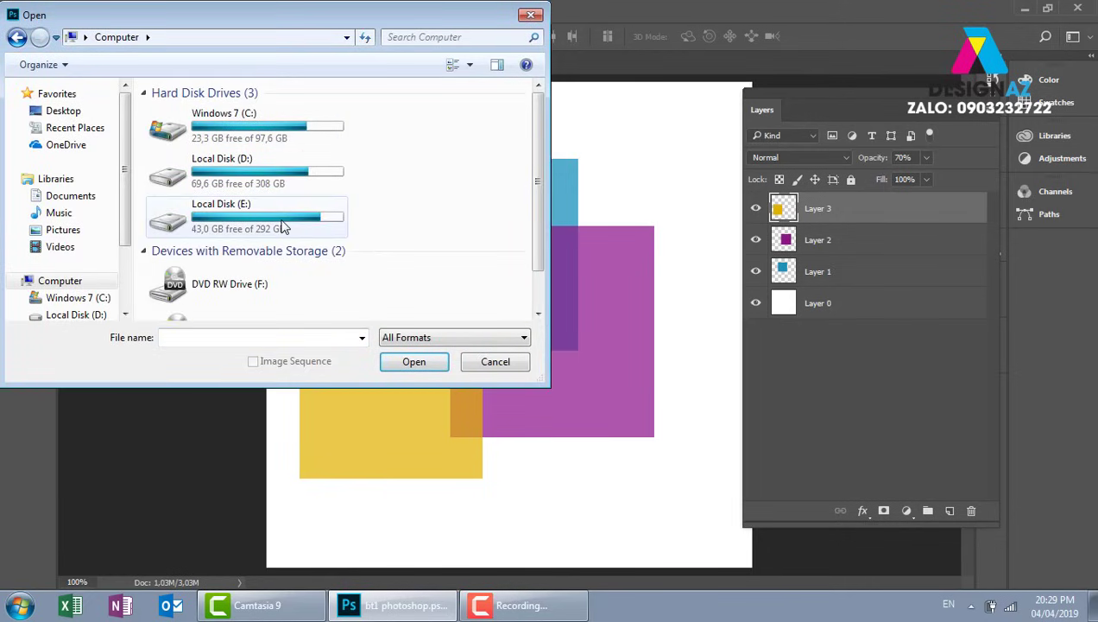
left_click(286, 226)
double_click(286, 226)
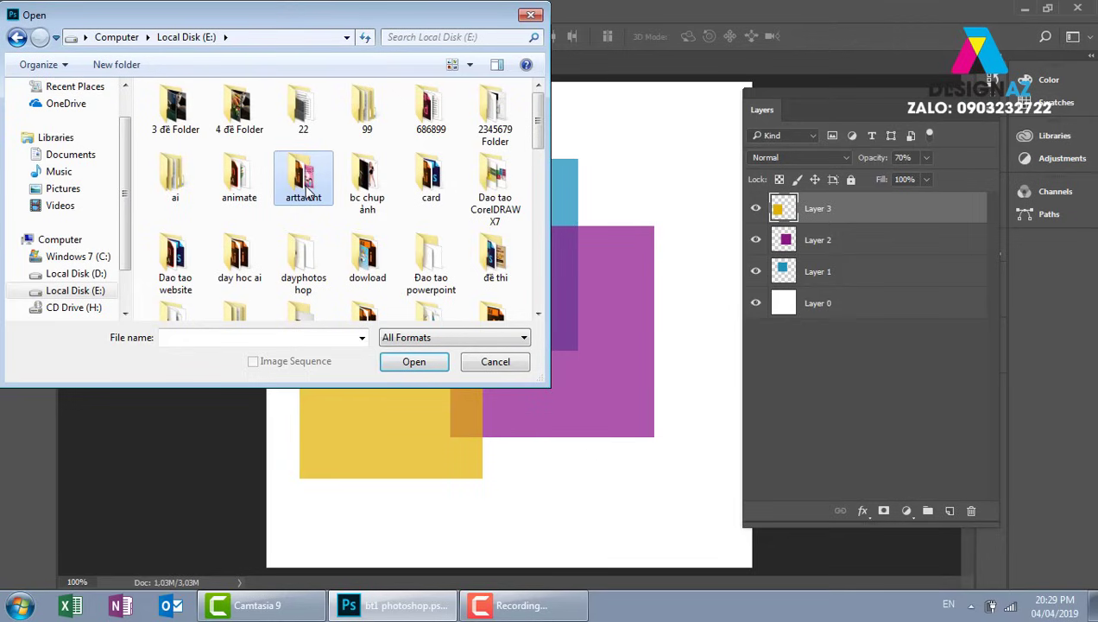
scroll(307, 191, "down", 10)
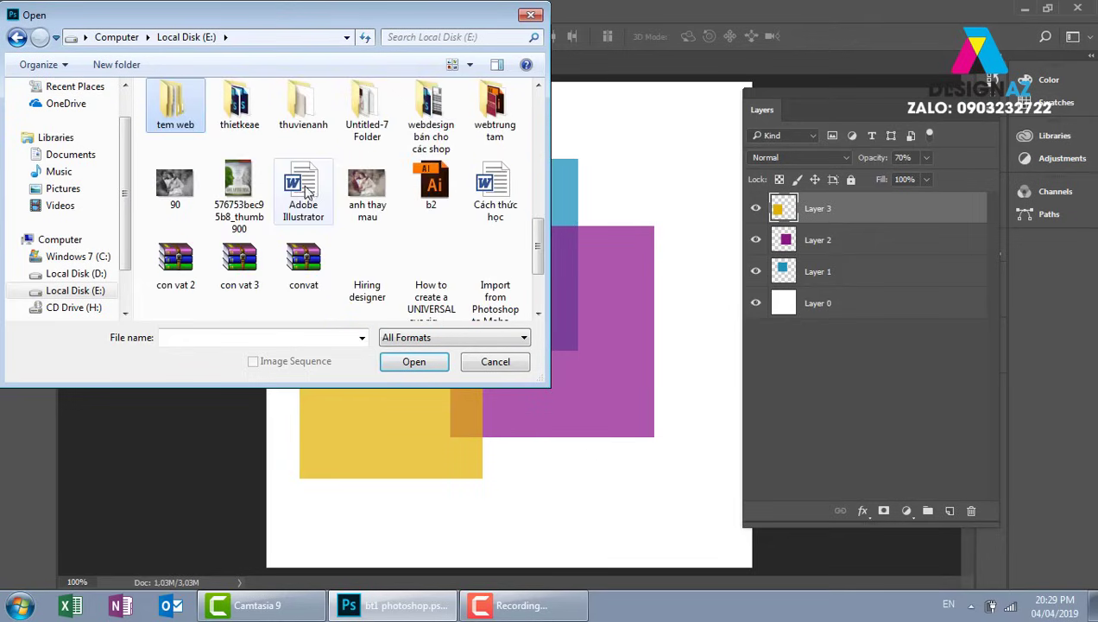
double_click(313, 113)
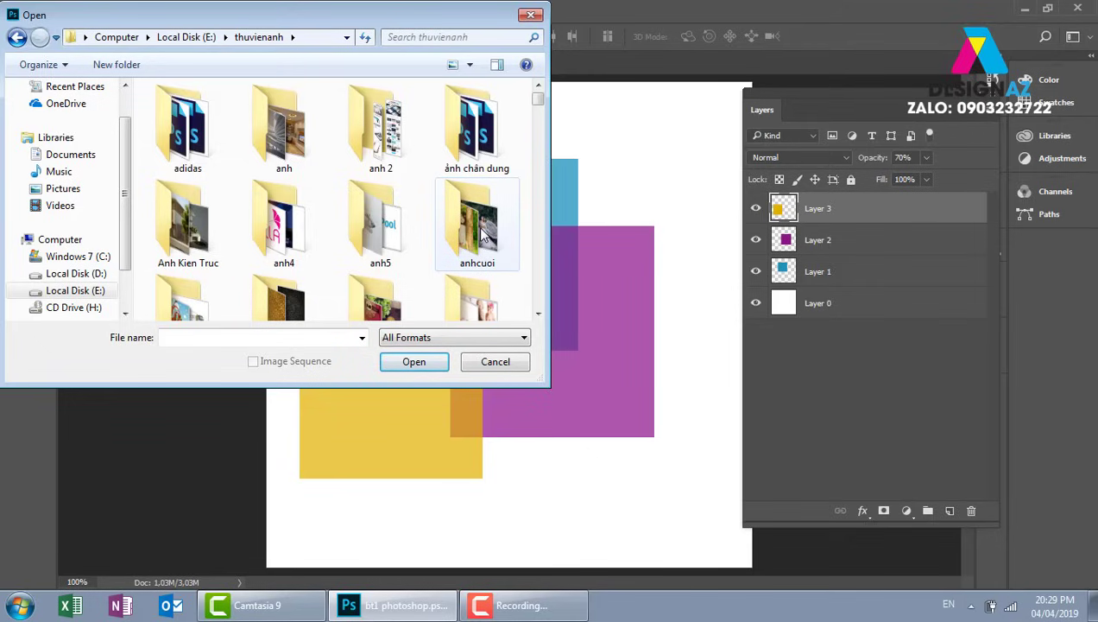
double_click(481, 227)
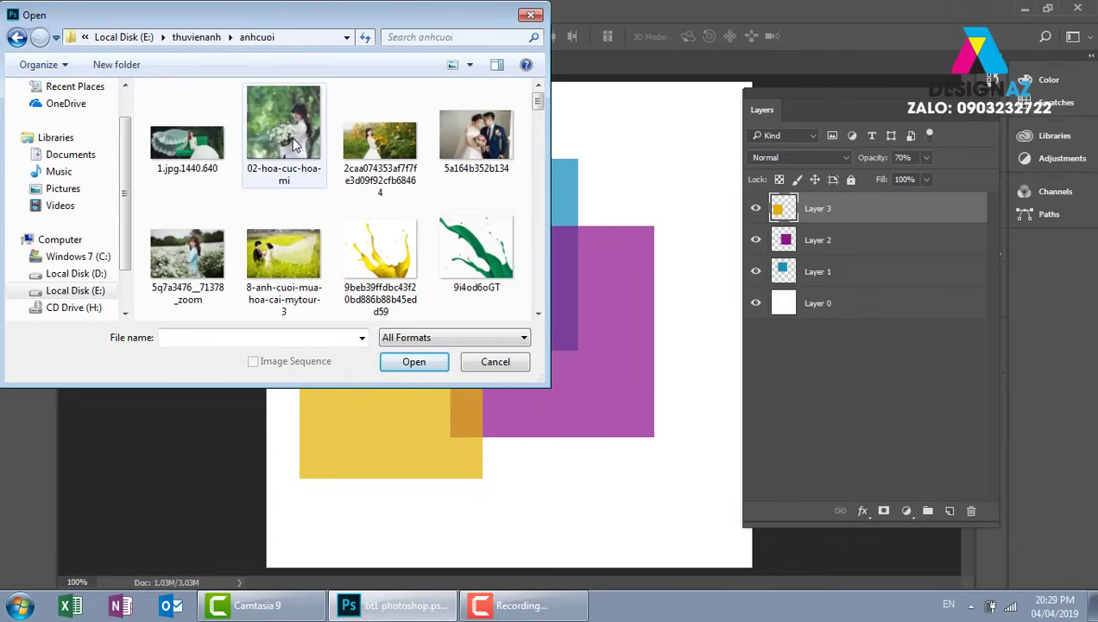
- Find the anh-be-yeu-dep-em-be-dep-3 photo in the anhcuoi folder and open it as a separate document
scroll(380, 233, "down", 2)
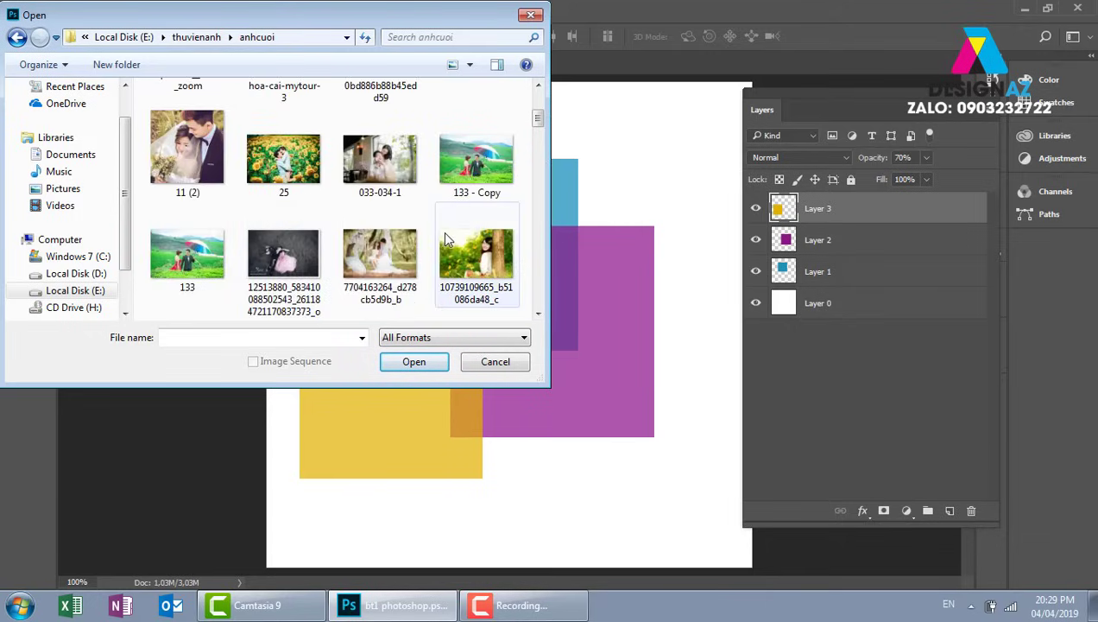
scroll(445, 240, "down", 1)
scroll(445, 239, "down", 1)
scroll(445, 239, "down", 3)
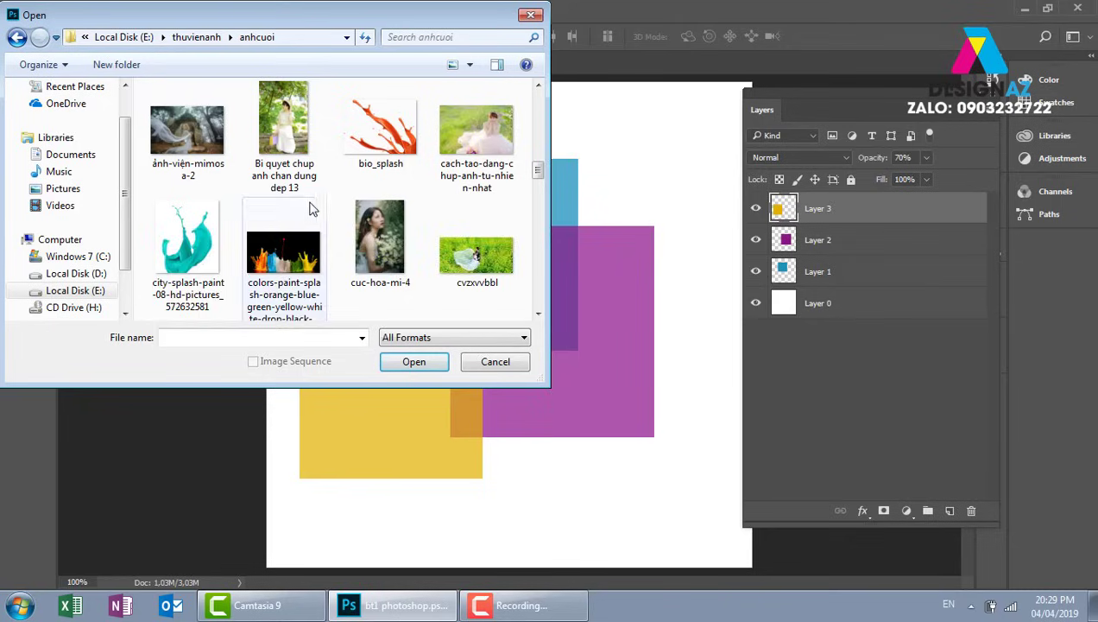
scroll(318, 208, "up", 1)
left_click(205, 134)
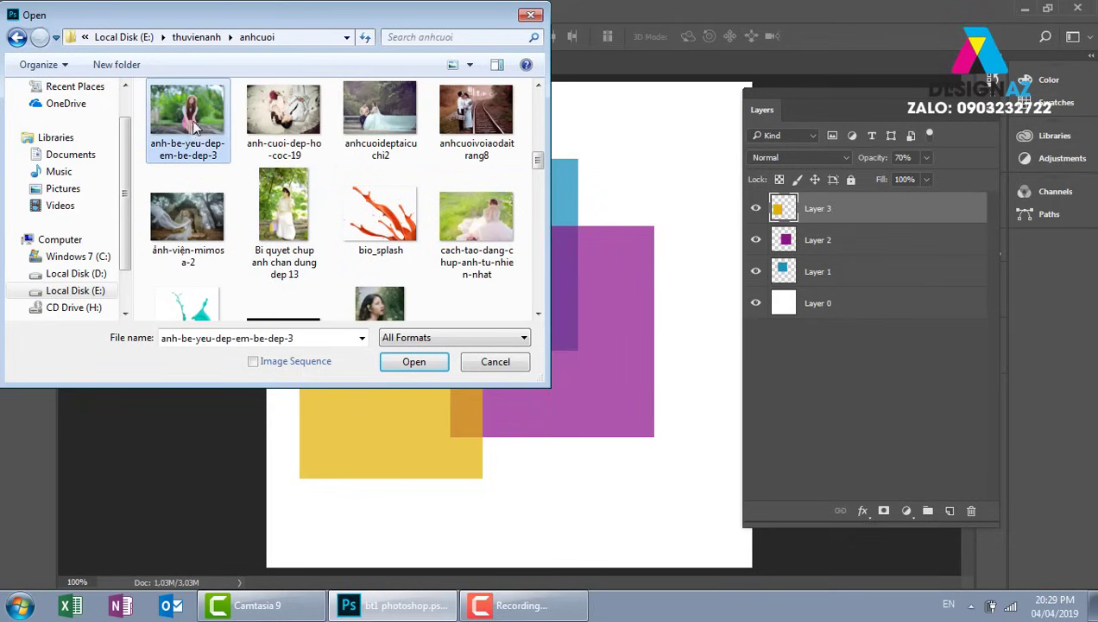
left_click(414, 361)
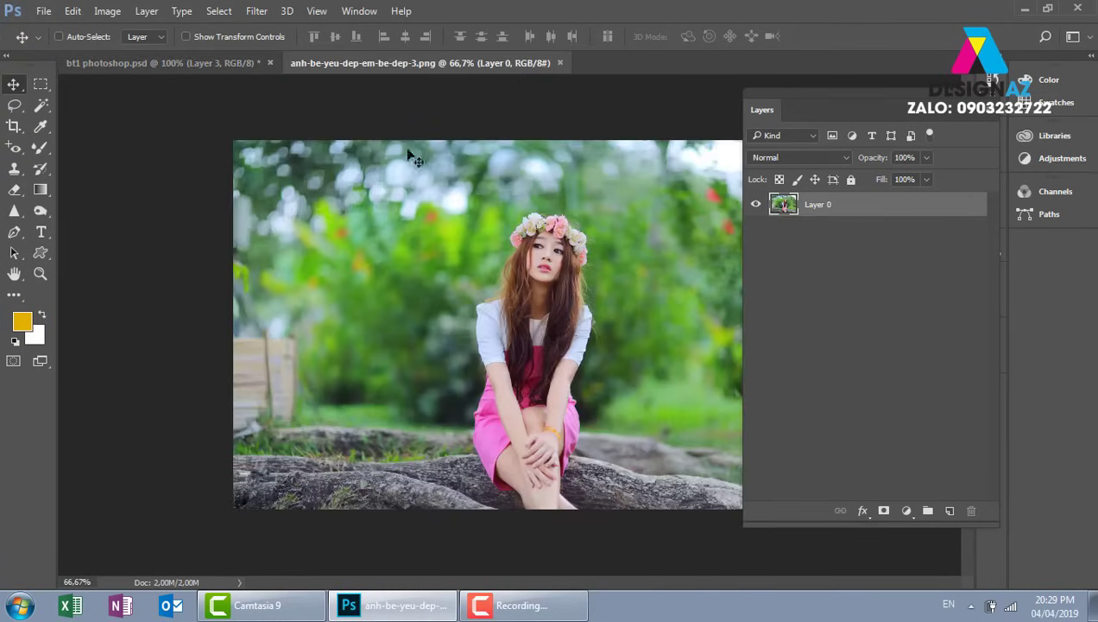
- Open the wedding couple photo 5a164b352b134 from the anhcuoi folder as a third document
left_click(148, 69)
left_click(406, 64)
key("ctrl+o")
left_click(477, 138)
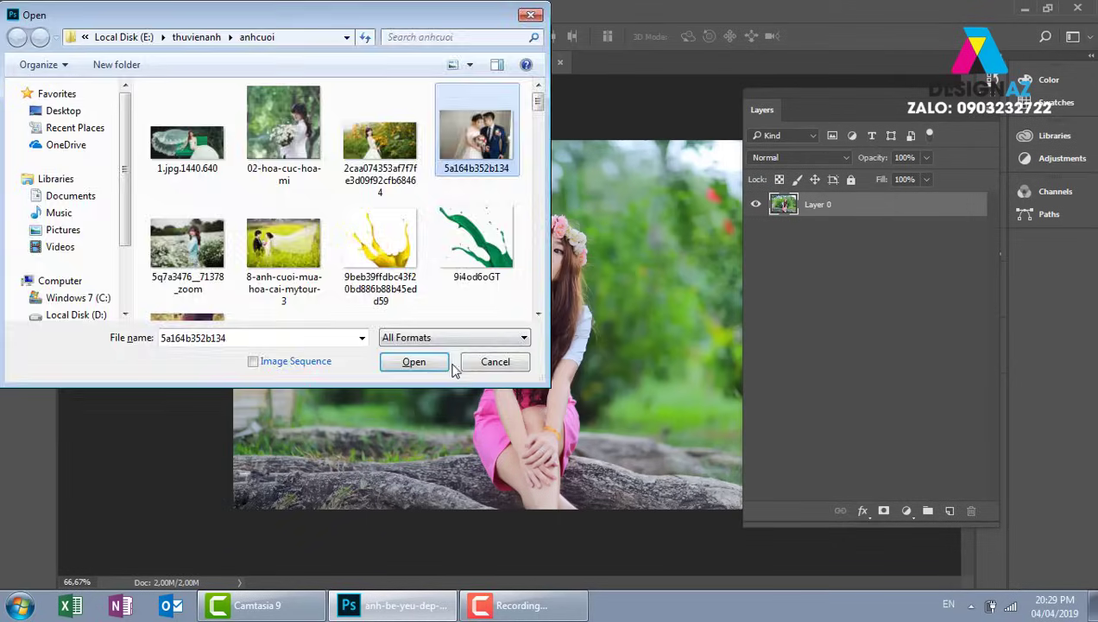
left_click(440, 362)
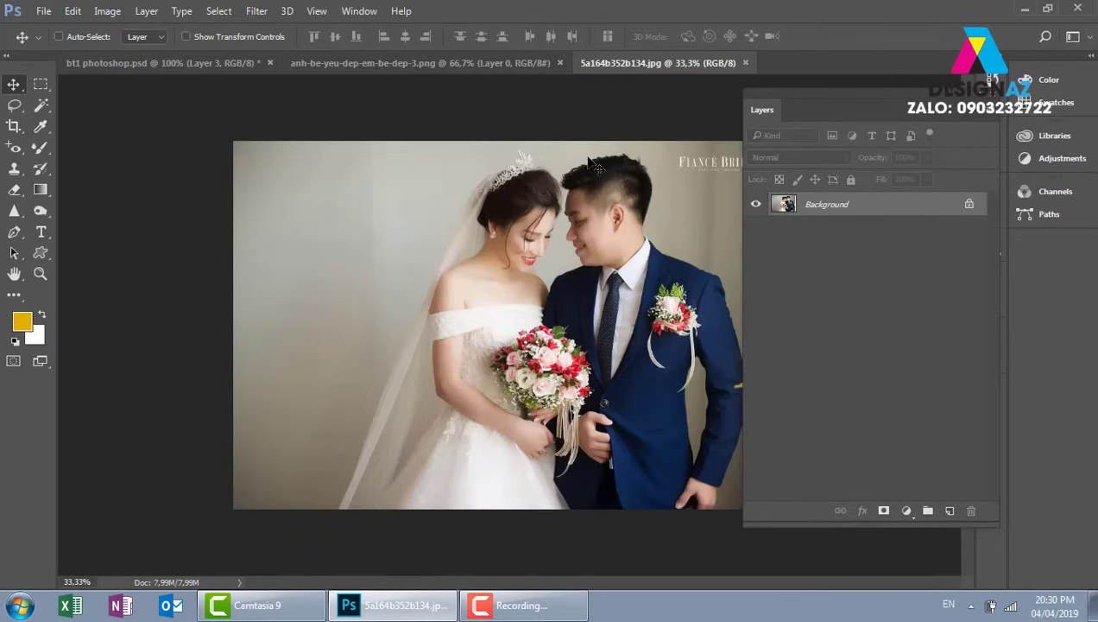
- Bring the anh-be-yeu-dep-em-be-dep-3 photo into bt1 photoshop.psd with the Move tool, and delete the added photo layer
left_click(197, 69)
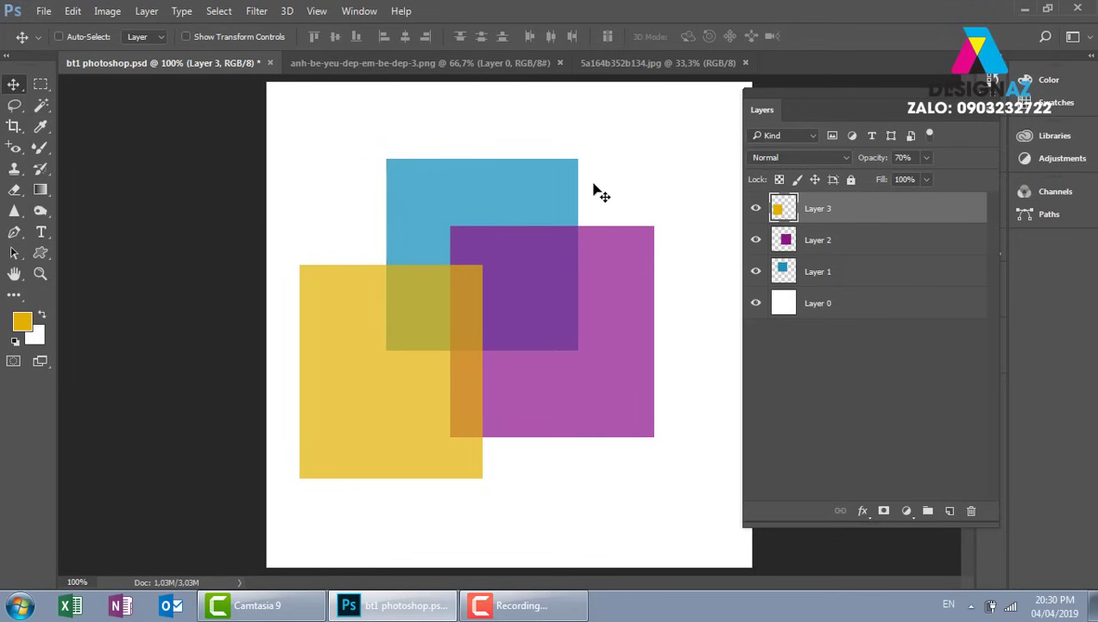
left_click(459, 66)
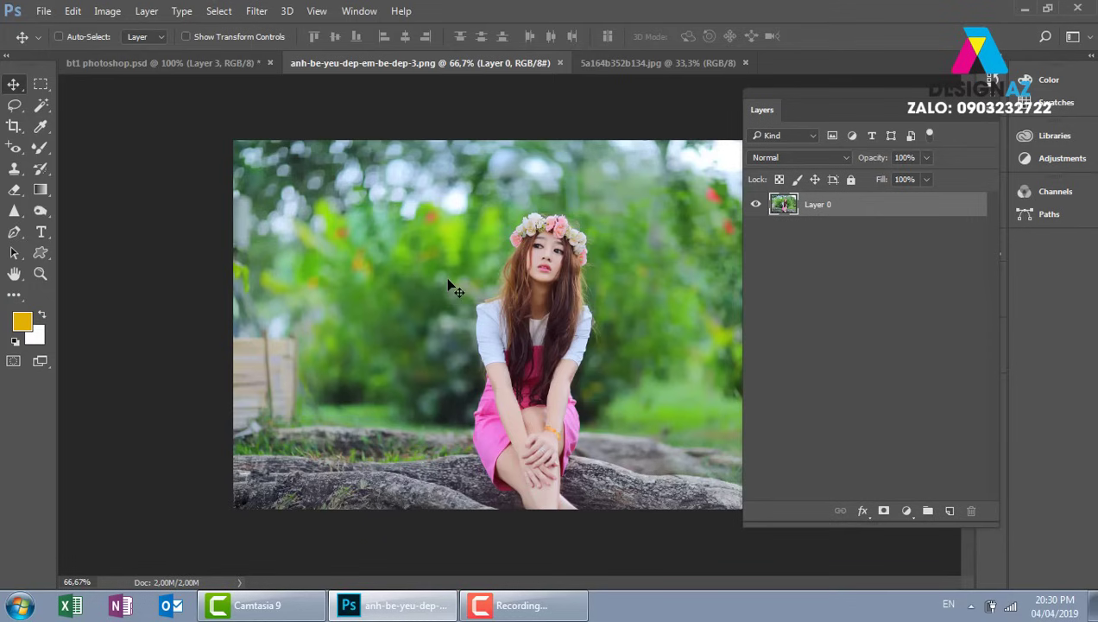
left_click_drag(440, 289, 259, 76)
left_click(246, 66)
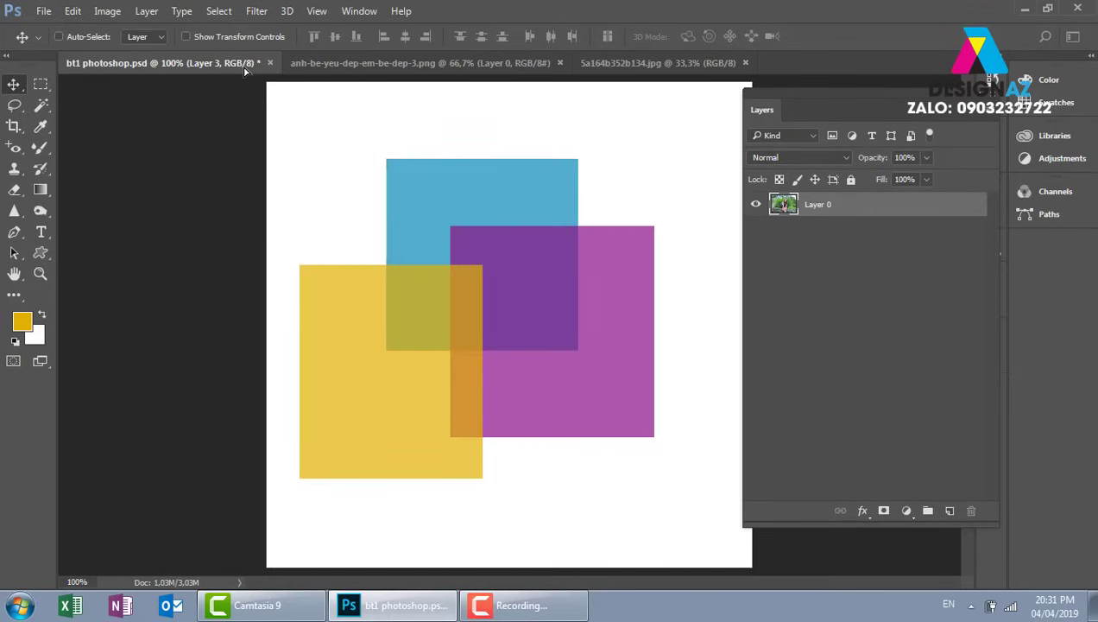
left_click_drag(243, 66, 361, 189)
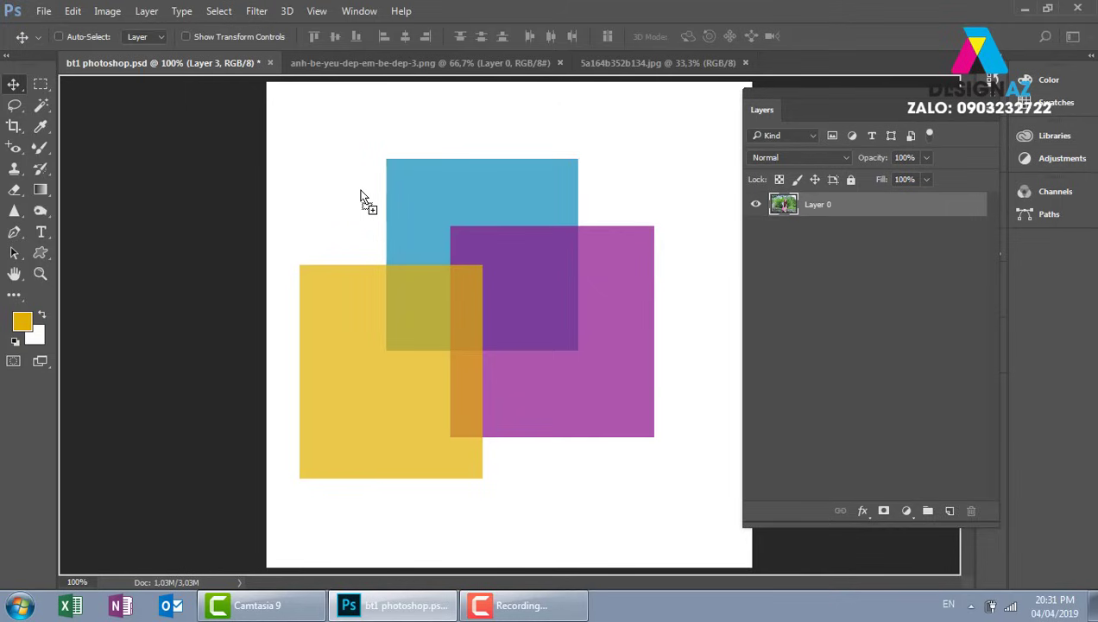
left_click_drag(361, 189, 361, 190)
left_click_drag(361, 193, 363, 194)
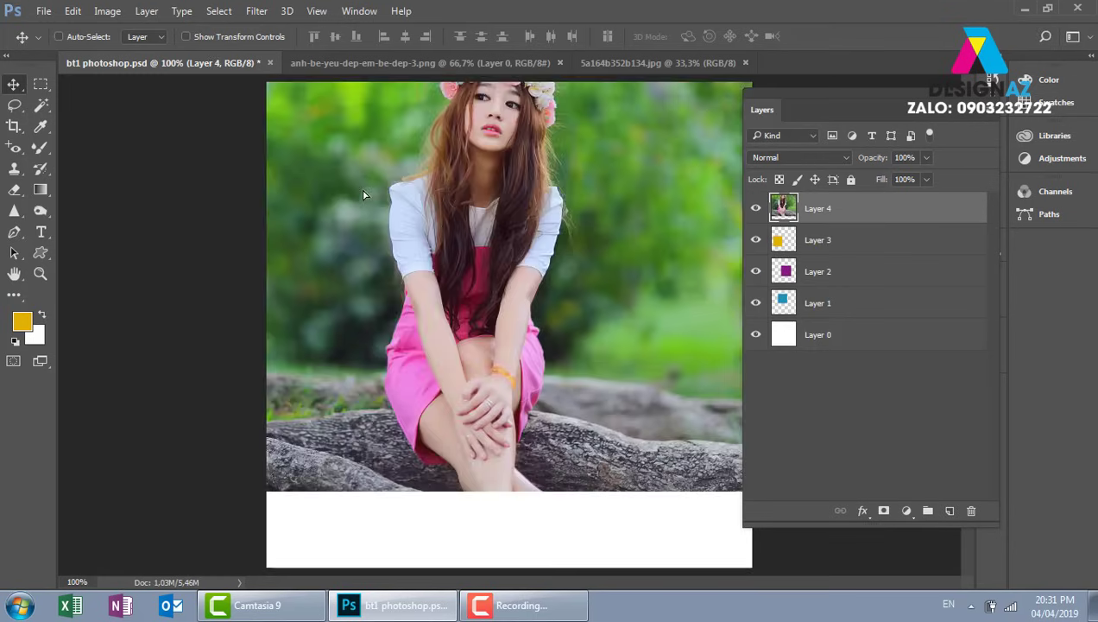
key("Delete")
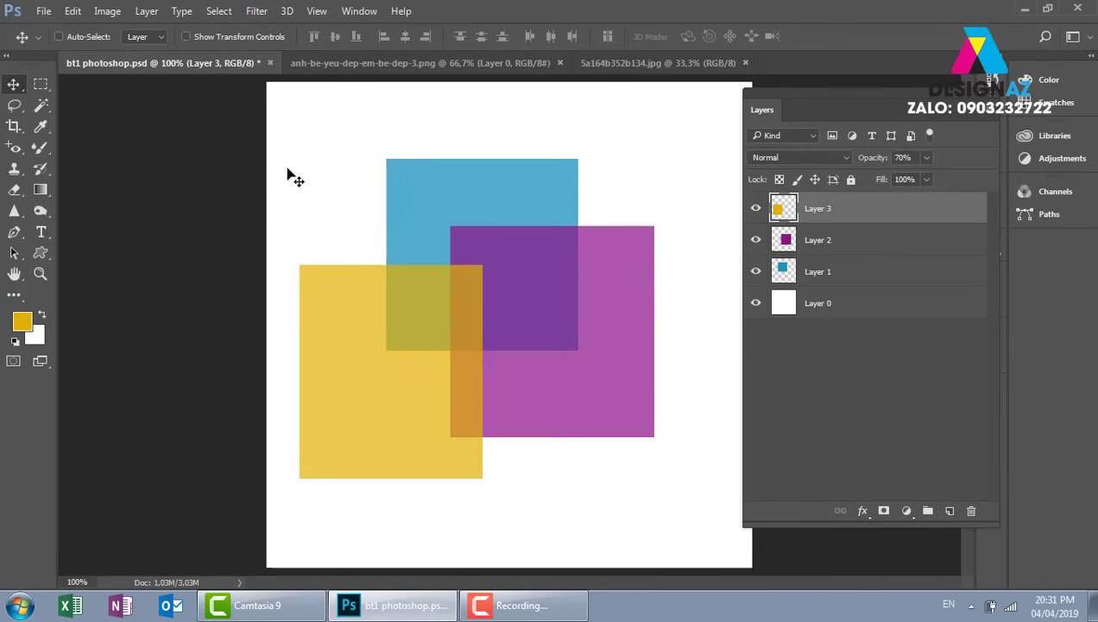
- Repeat the Move tool transfer of the portrait photo into bt1 photoshop.psd and remove the new layer again
left_click(416, 69)
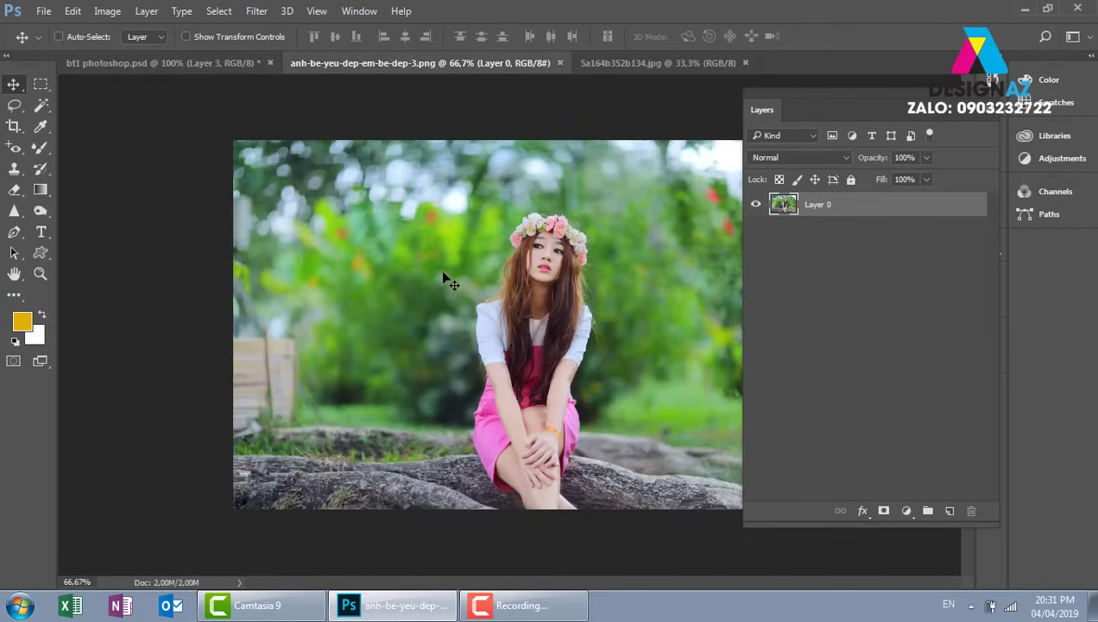
left_click_drag(444, 277, 402, 235)
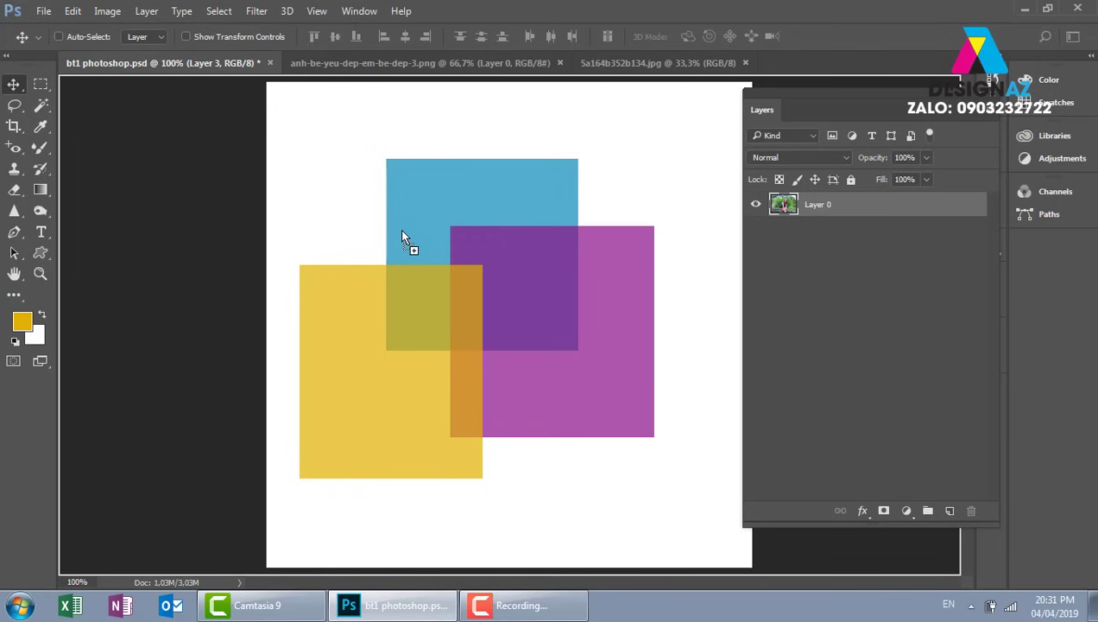
left_click_drag(402, 231, 404, 233)
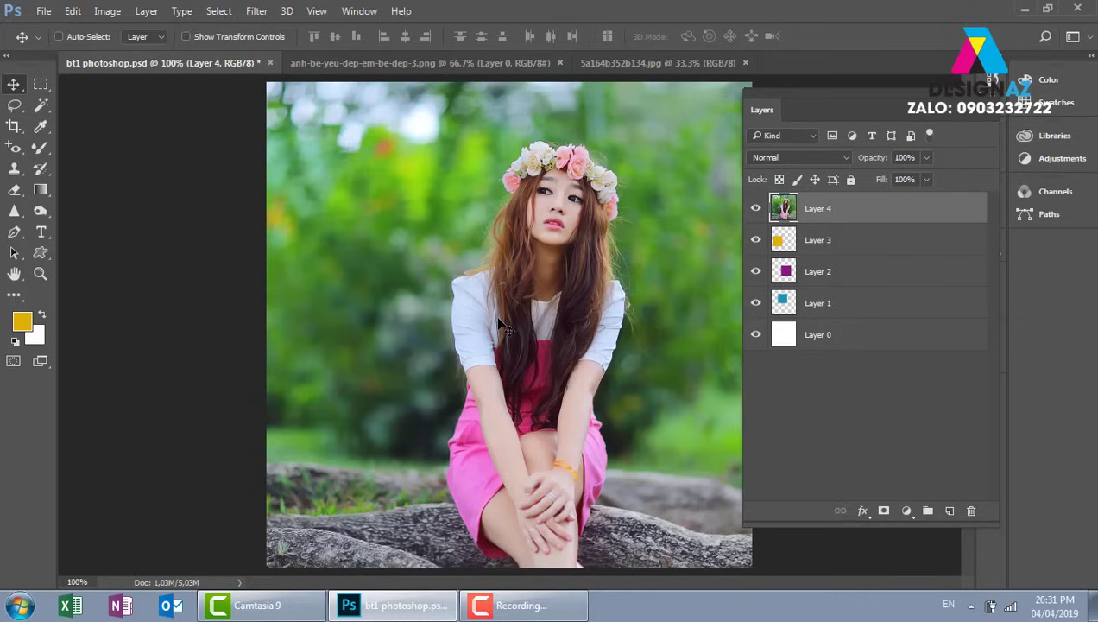
key("Delete")
- Select and copy the entire portrait photo, paste it into bt1 photoshop.psd and undo the paste
left_click(392, 68)
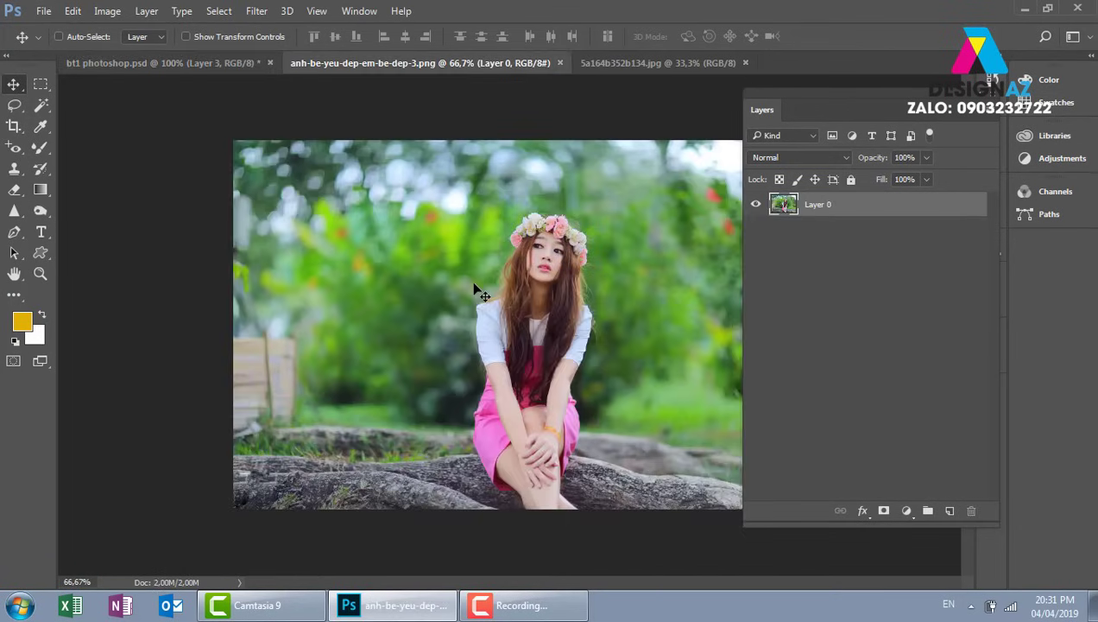
key("ctrl")
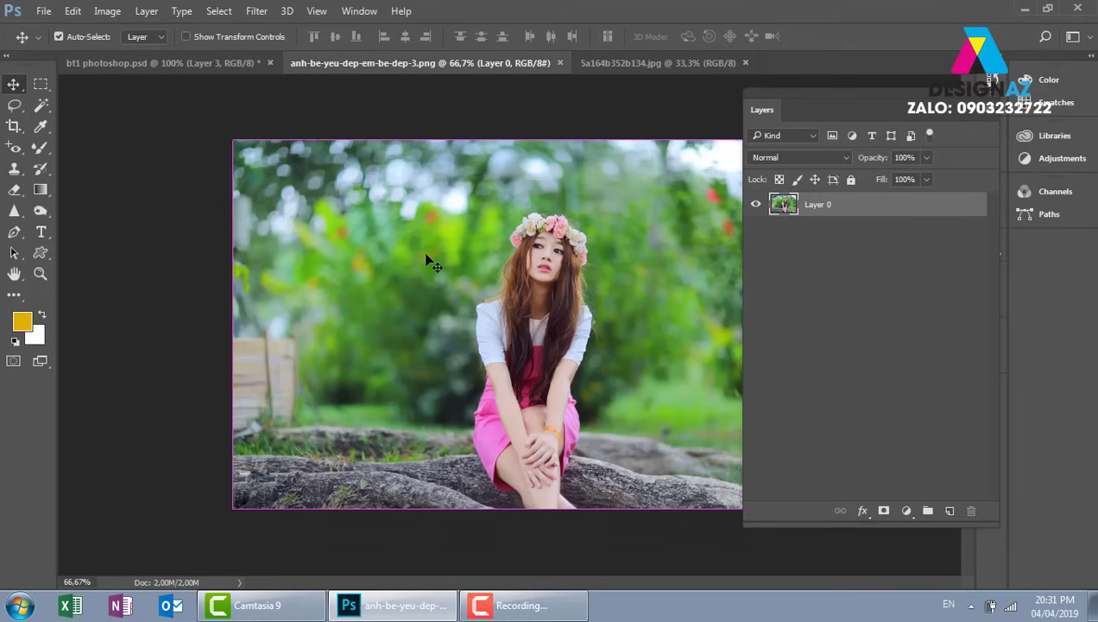
key("ctrl+a")
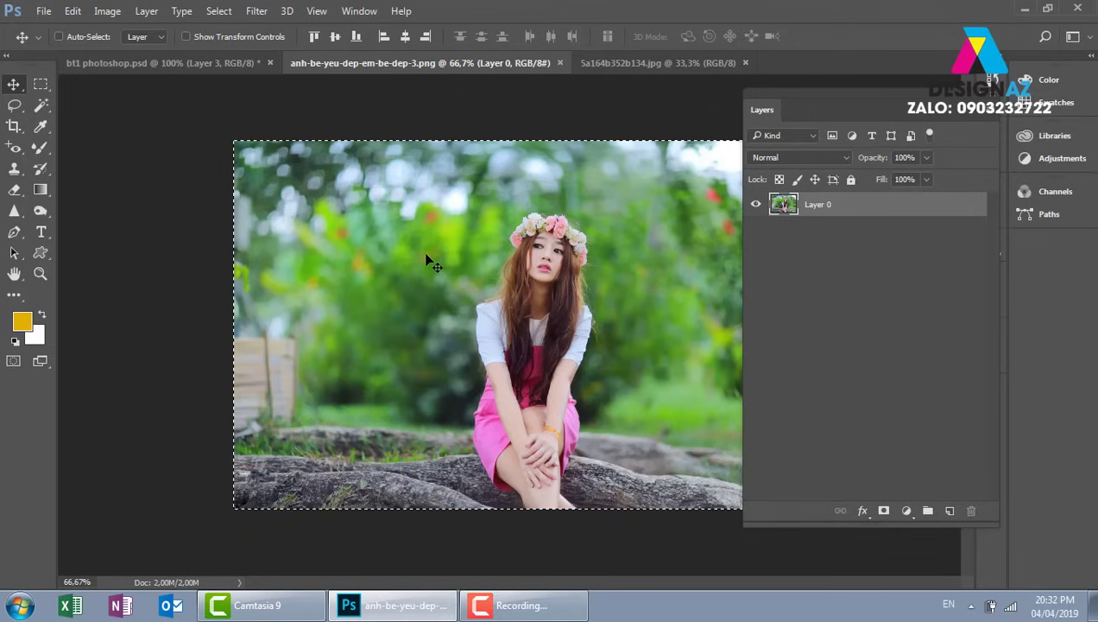
key("ctrl+c")
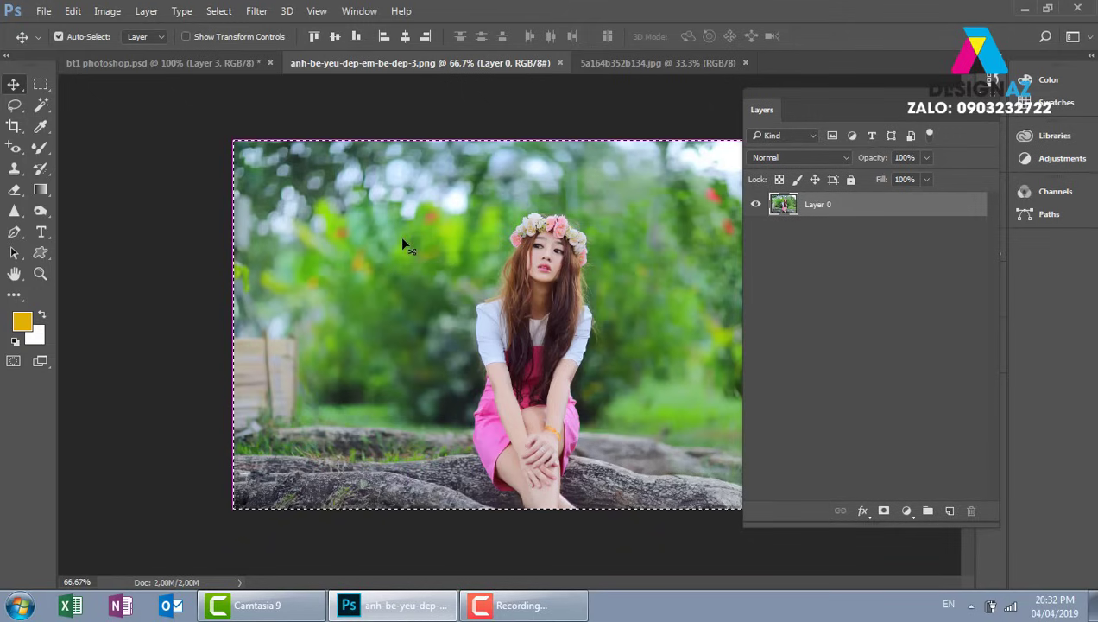
left_click(153, 63)
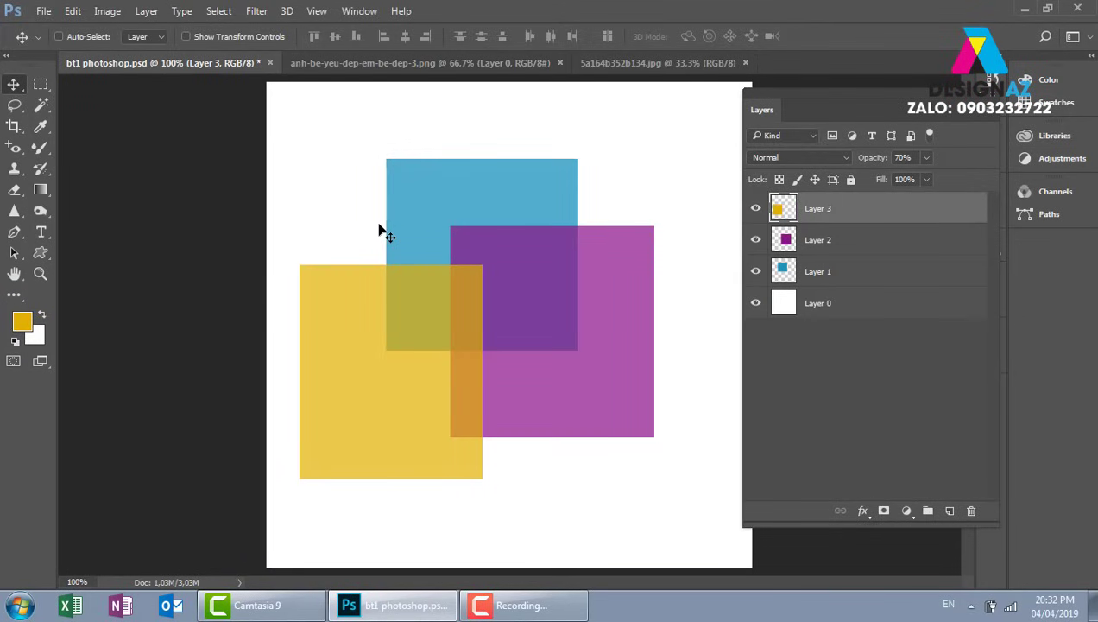
key("ctrl")
key("ctrl+v")
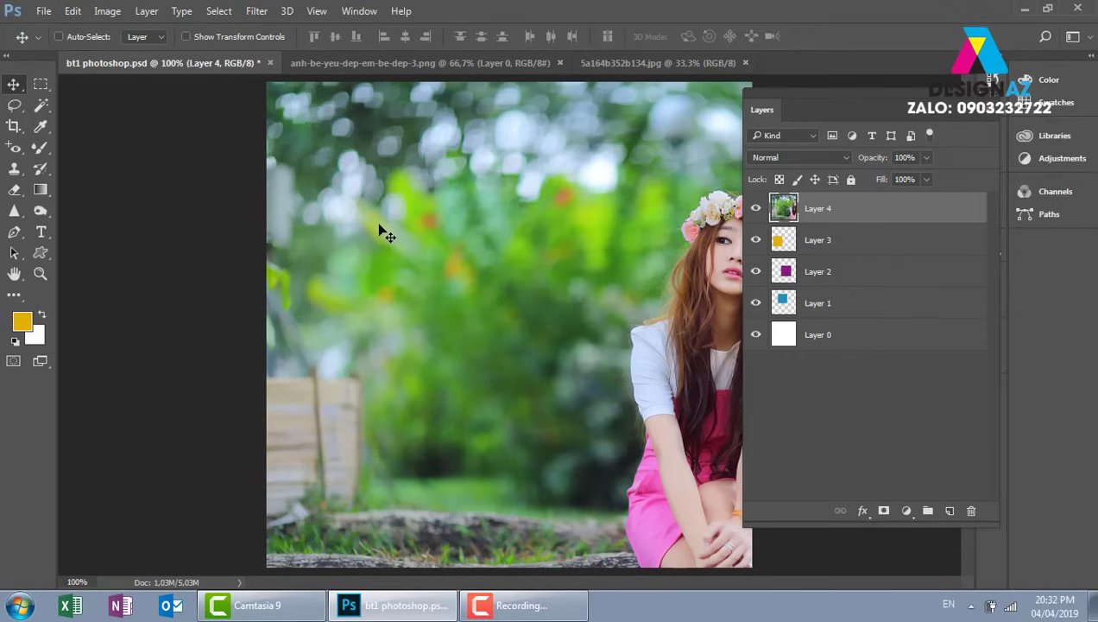
key("ctrl+z")
- Copy the selected portrait photo again and try pasting it into bt1 photoshop.psd
left_click(391, 63)
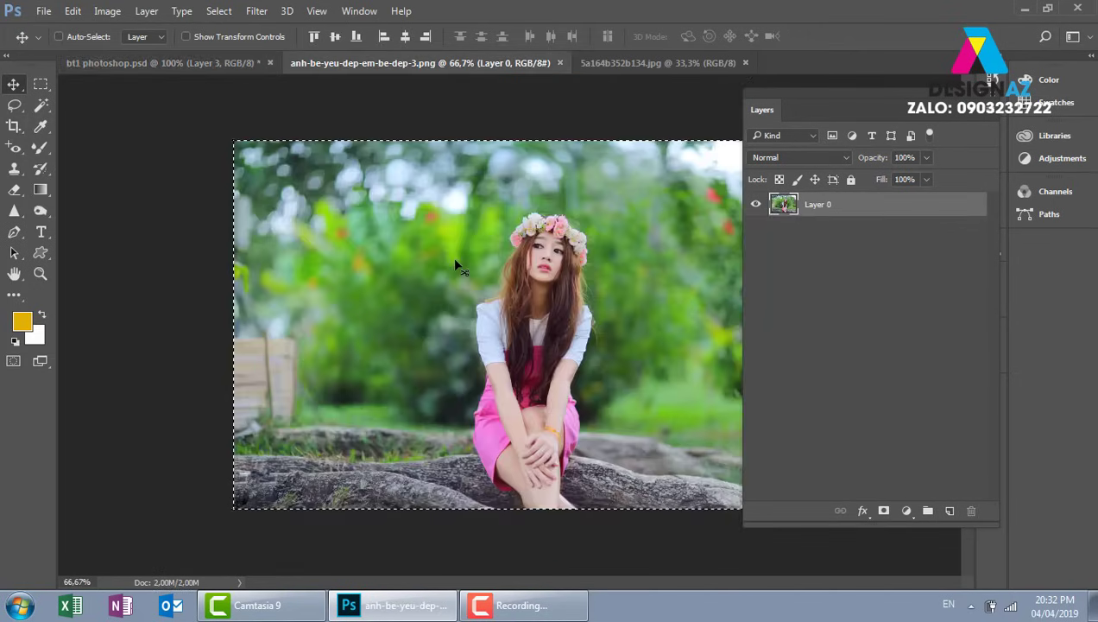
key("ctrl+c")
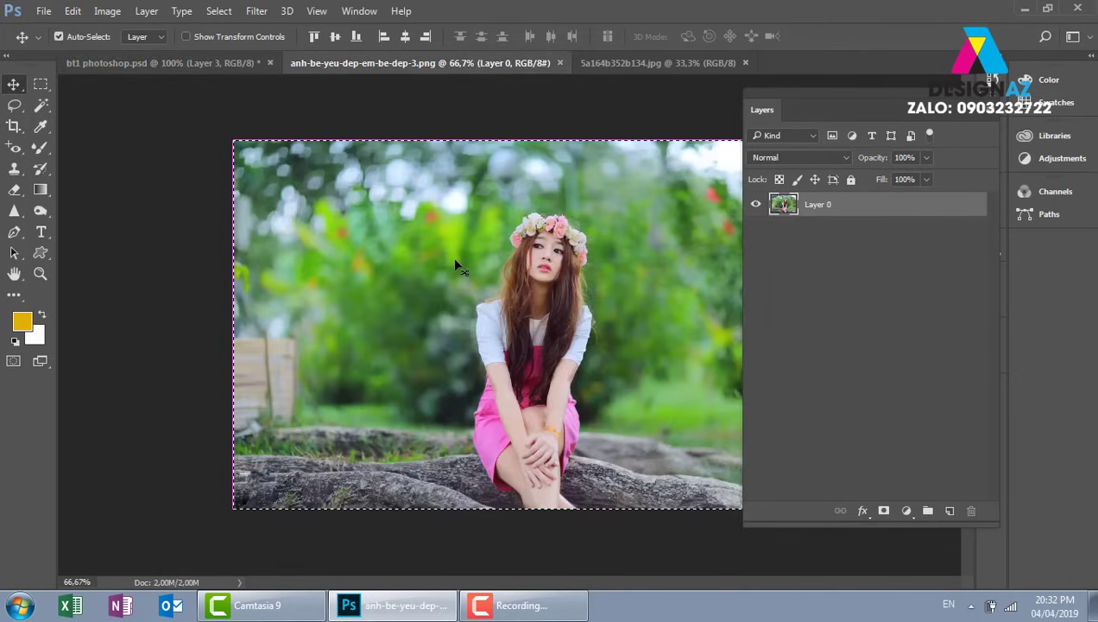
left_click(209, 63)
key("ctrl+v")
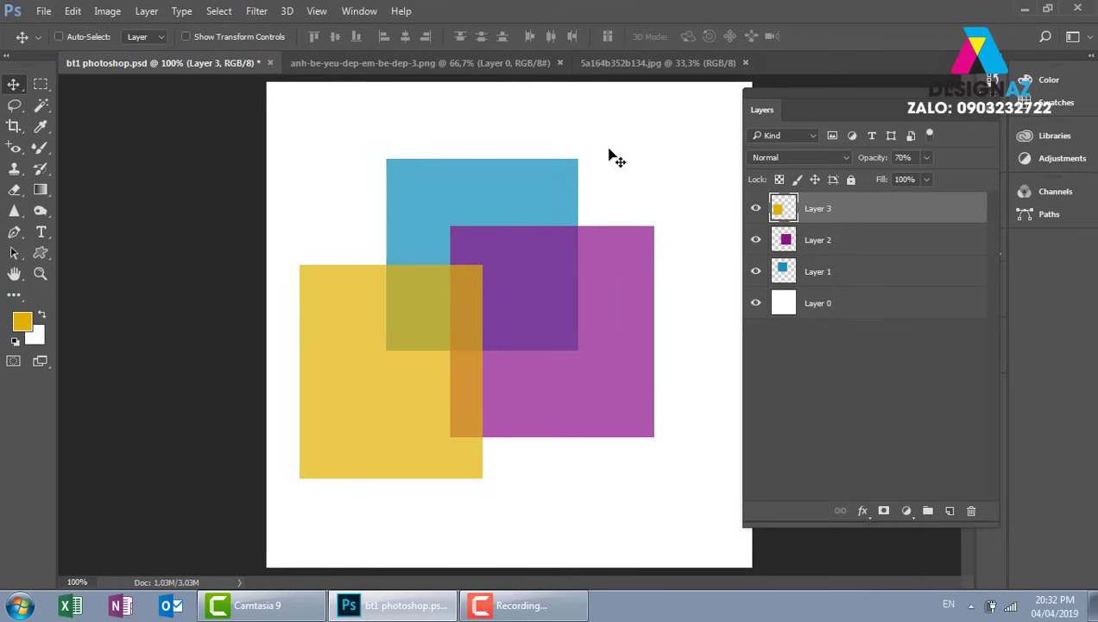
- Return to bt1 photoshop.psd and arrange the three open documents side by side in the 3-up Vertical layout
left_click(397, 63)
left_click(665, 61)
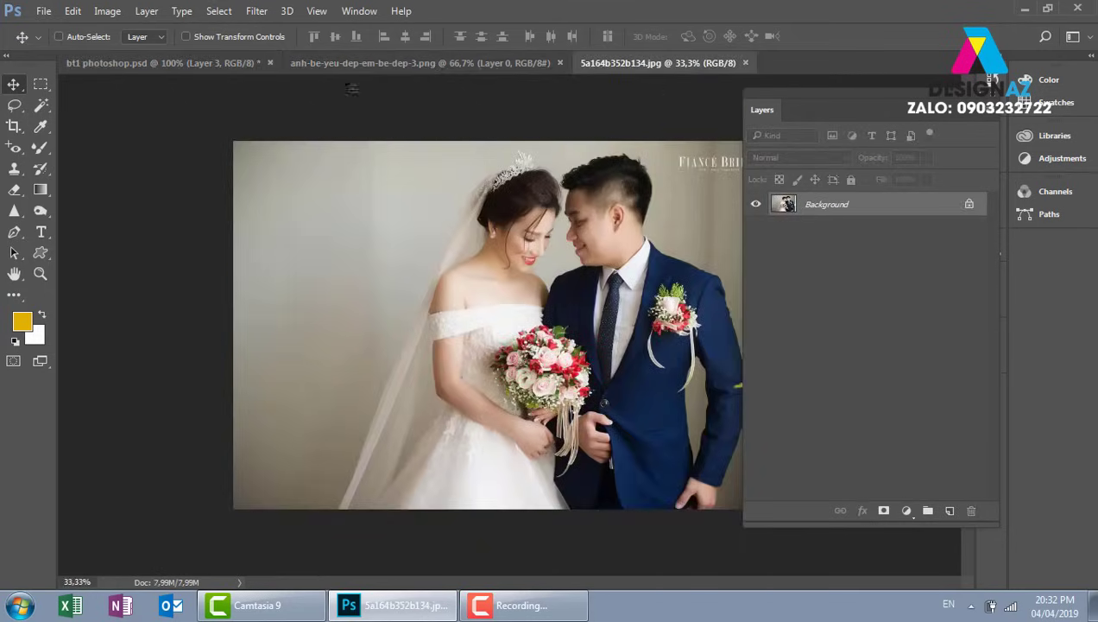
left_click(180, 64)
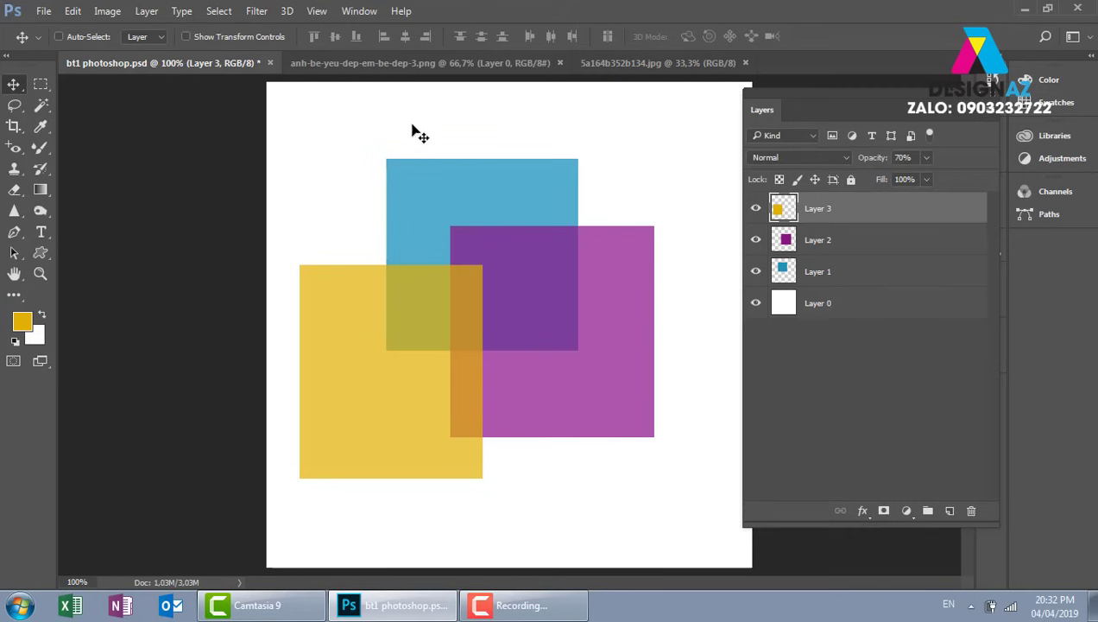
left_click(360, 12)
mouse_move(426, 16)
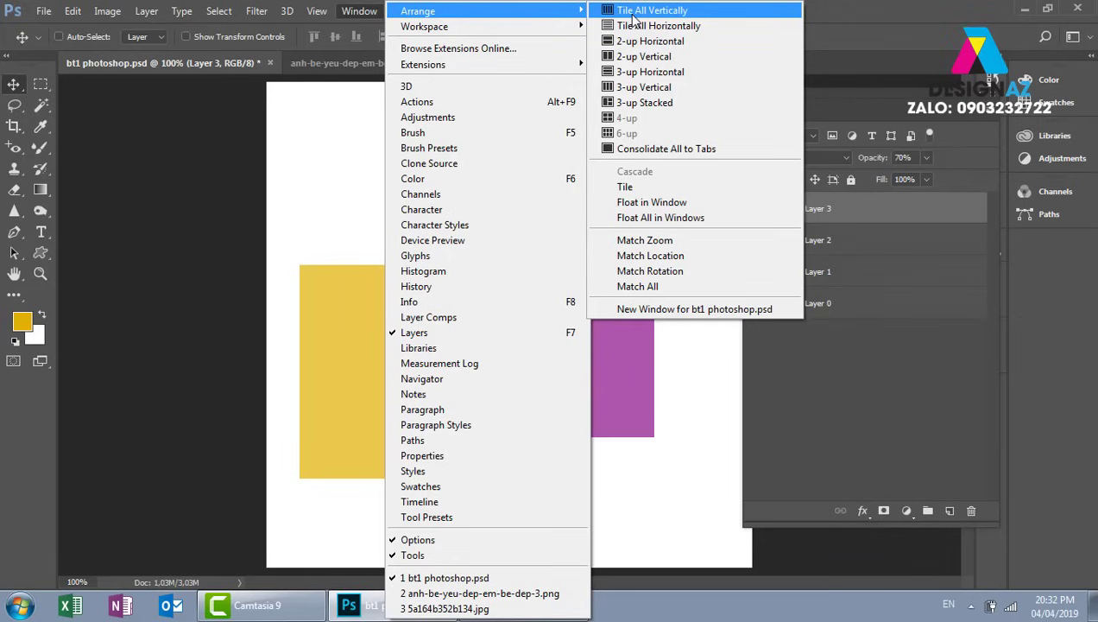
left_click(646, 89)
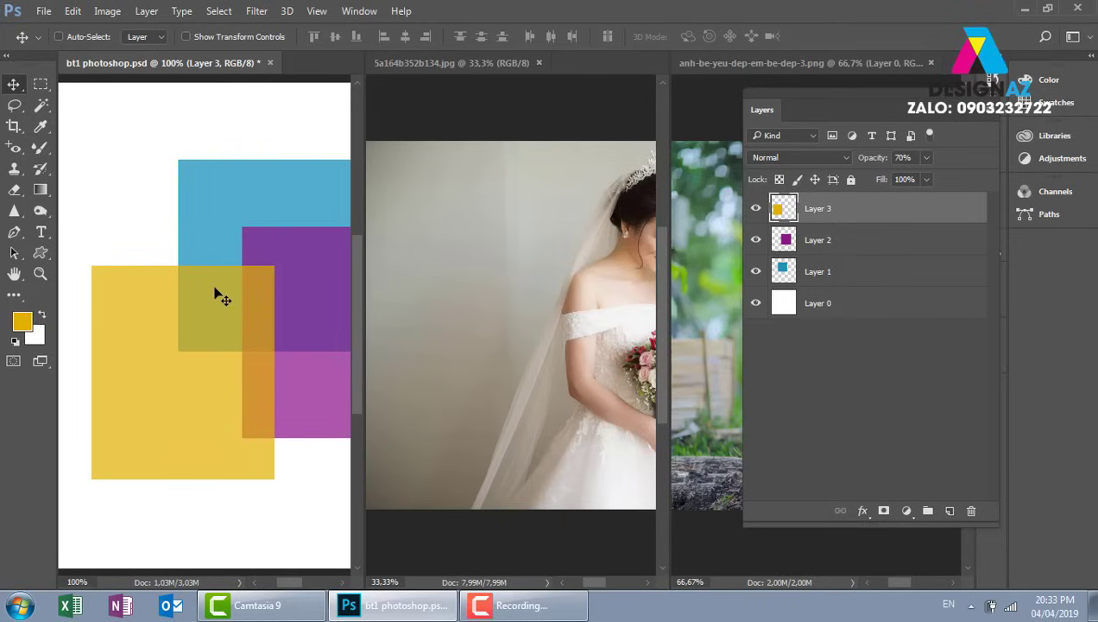
- Bring the anh-be-yeu-dep-em-be-dep-3.png photo into bt1 photoshop.psd across the tiled windows with the Move tool, and delete the added layer
left_click(686, 259)
key("ctrl+a")
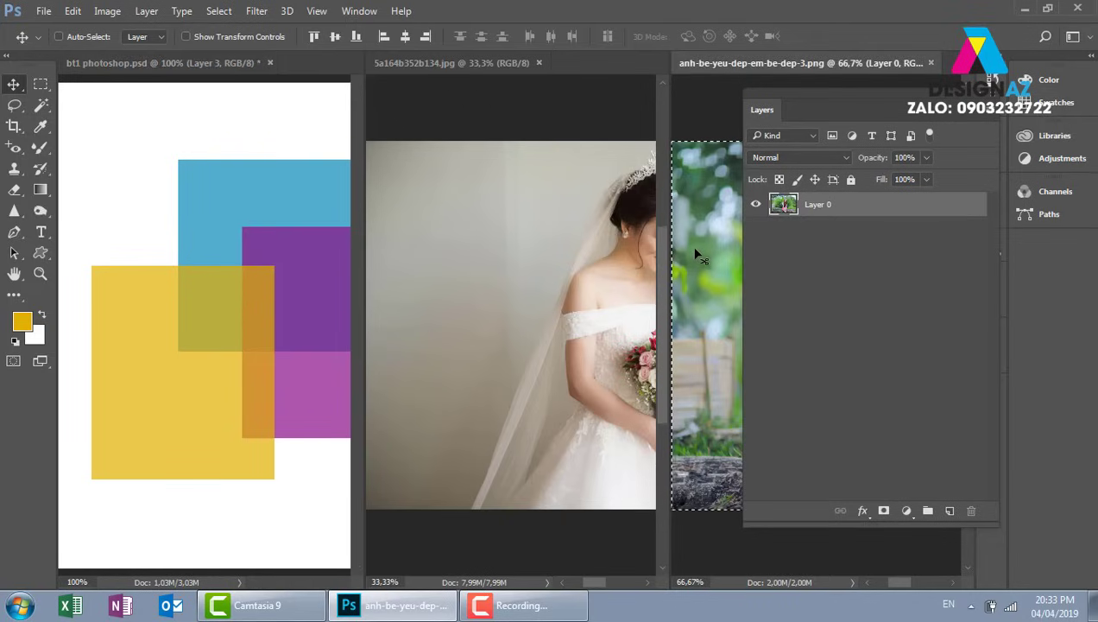
key("ctrl+d")
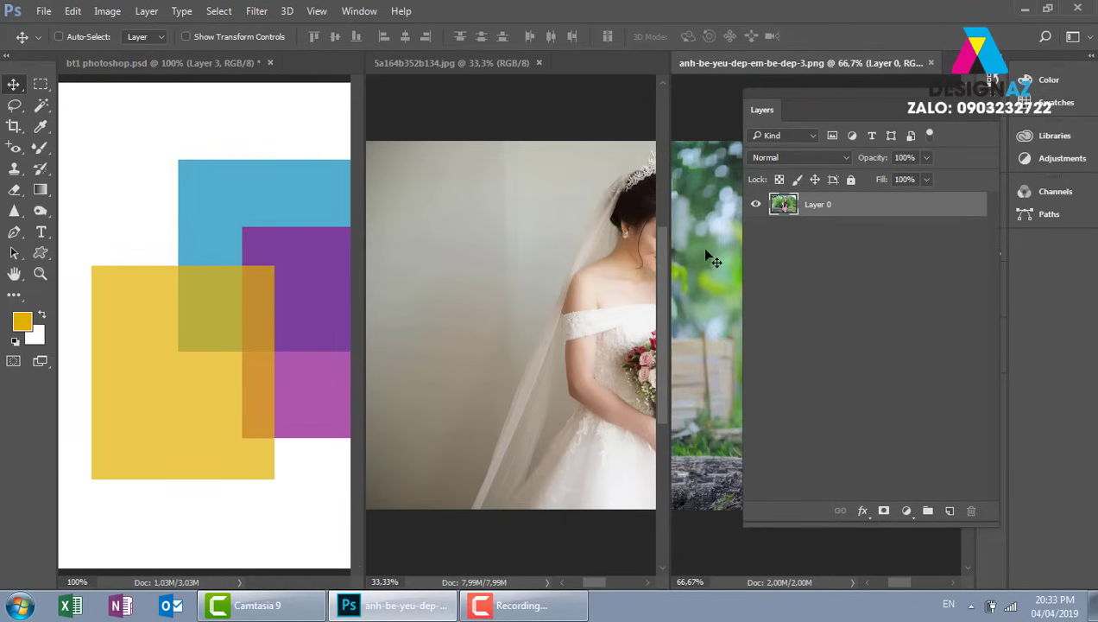
left_click_drag(706, 258, 224, 281)
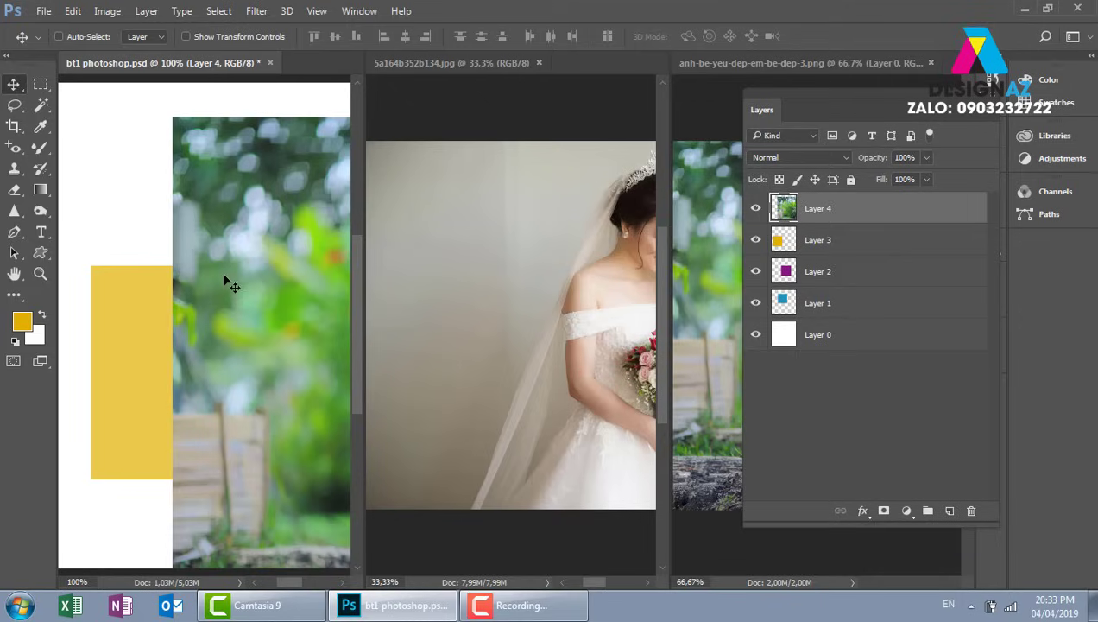
key("Delete")
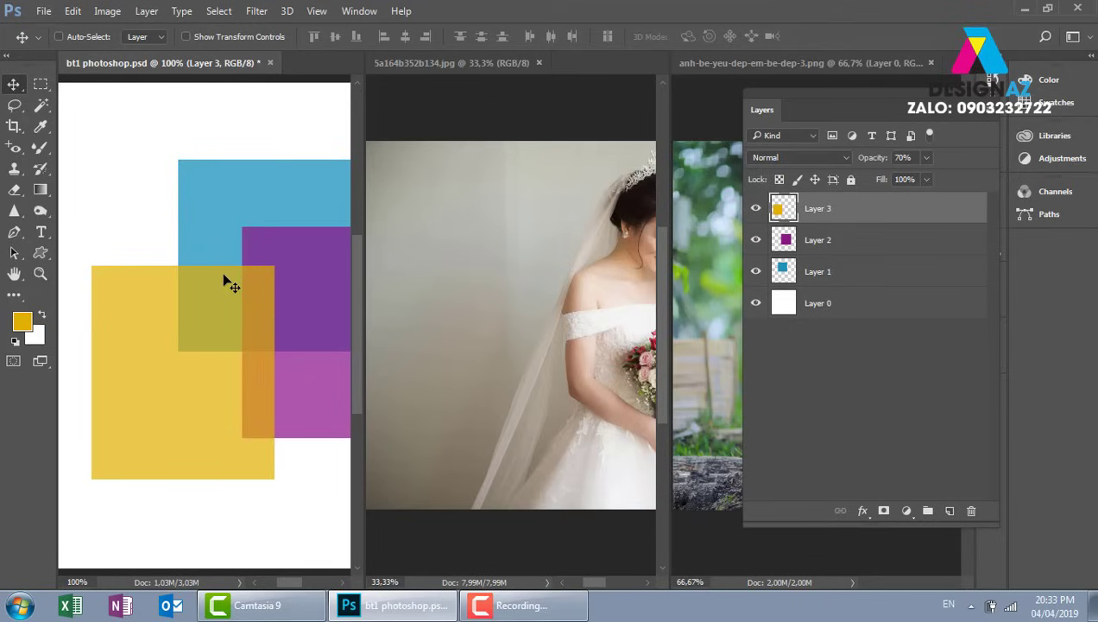
- Move the anh-be-yeu-dep-em-be-dep-3.png photo into bt1 photoshop.psd as a new layer and consolidate all documents to tabs
left_click_drag(720, 294, 298, 342)
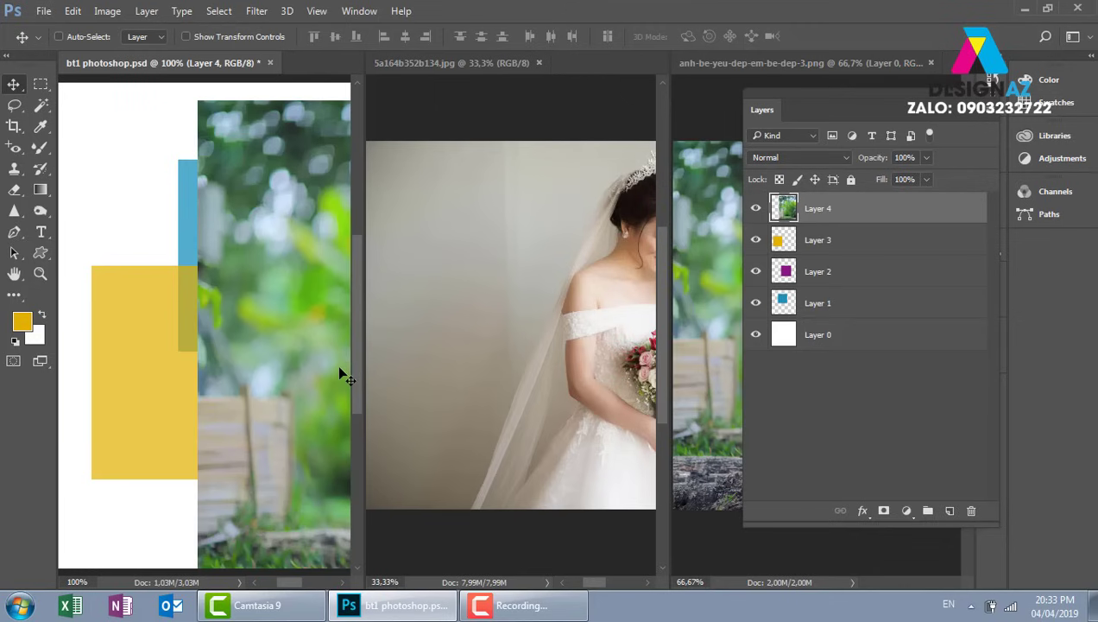
left_click(354, 10)
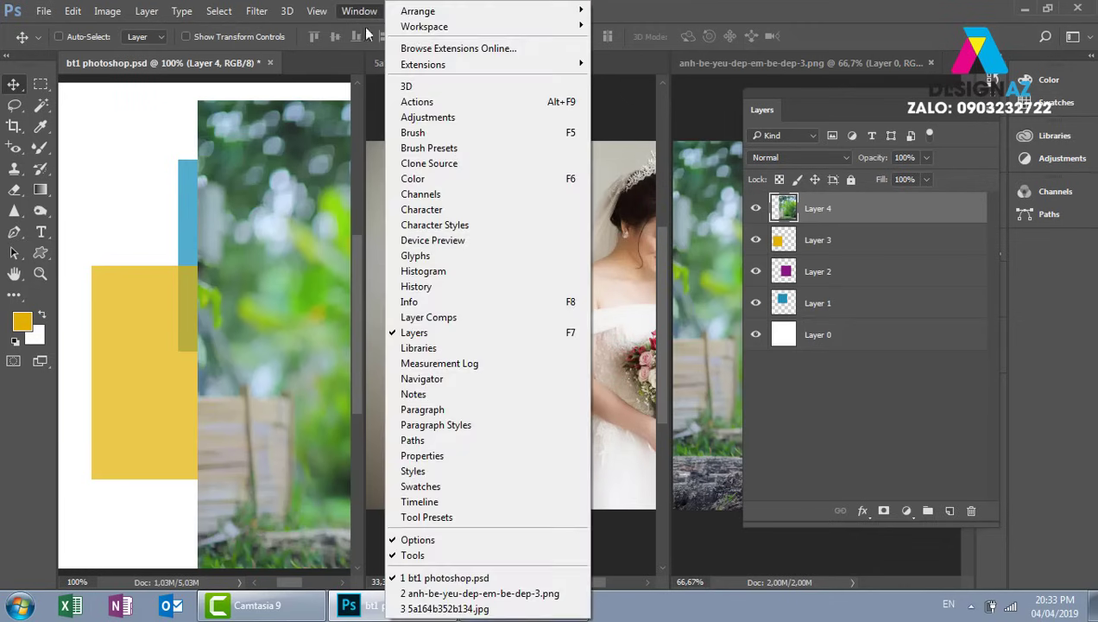
mouse_move(543, 12)
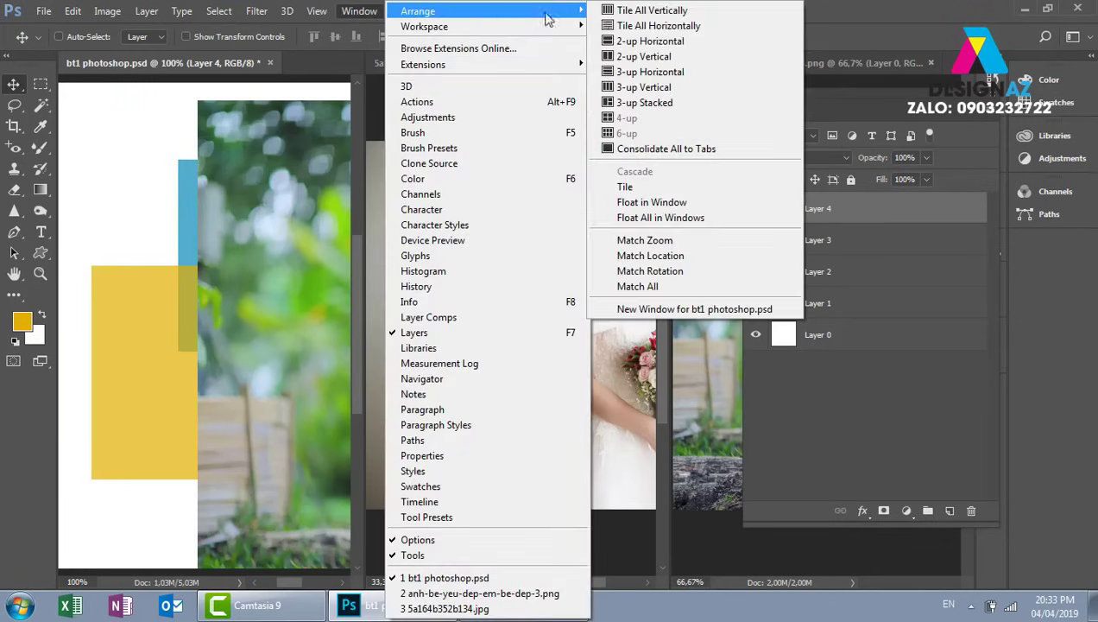
left_click(673, 151)
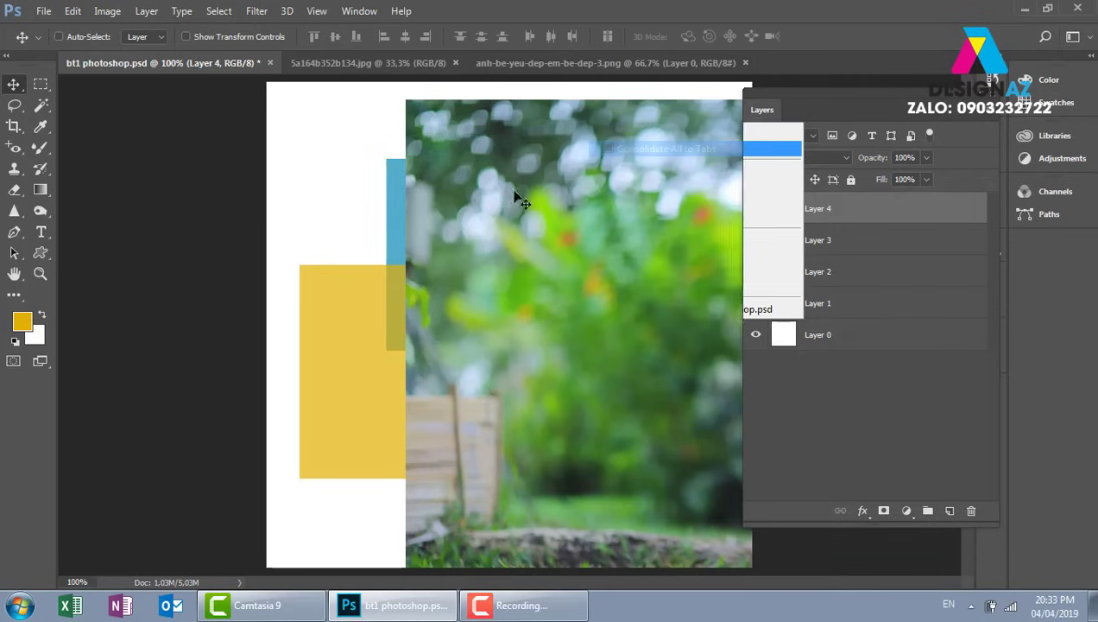
- Reposition the added portrait photo so that it spans the full canvas width, leaving a white strip along the canvas's upper edge
left_click_drag(591, 252, 517, 250)
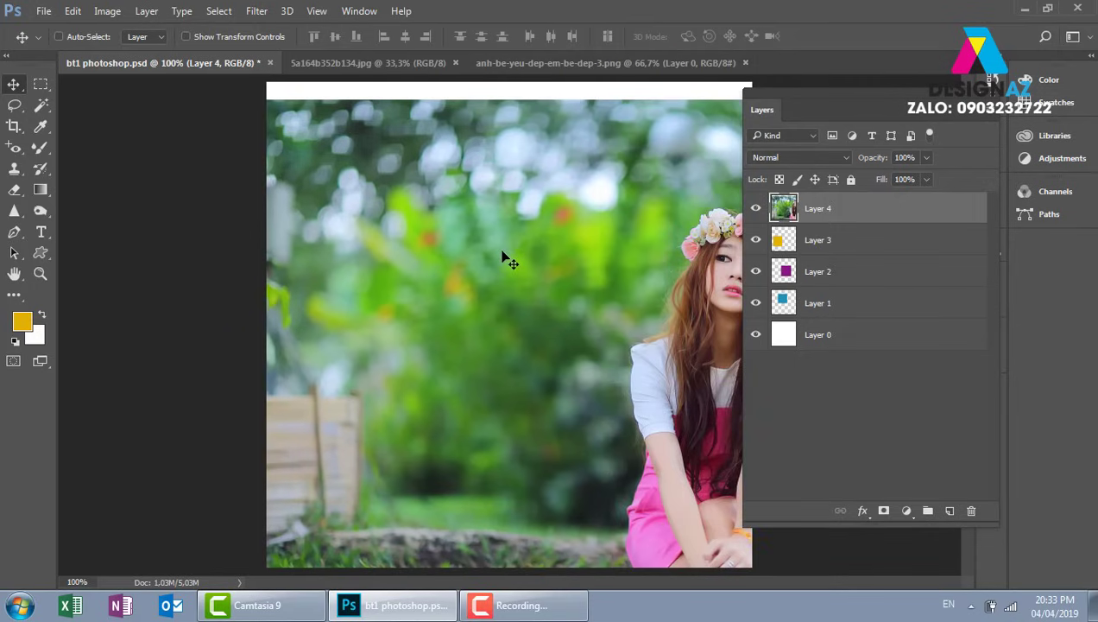
key("ctrl+minus")
key("ctrl+minus")
key("ctrl+minus")
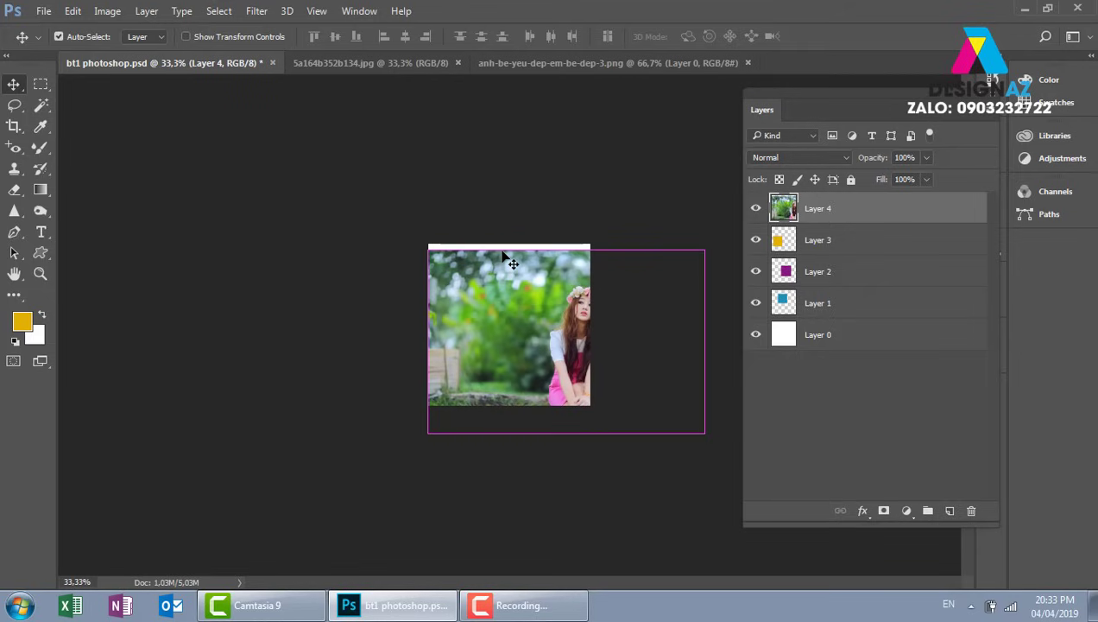
key("ctrl+plus")
key("ctrl+plus")
key("ctrl+plus")
key("ctrl+plus")
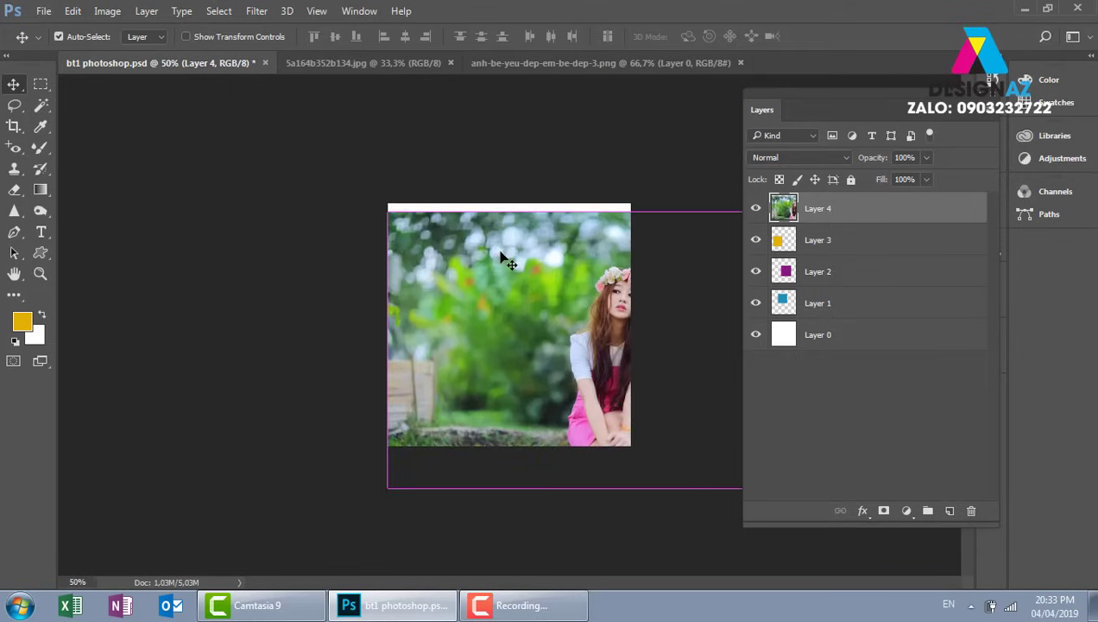
key("ctrl+minus")
key("ctrl+minus")
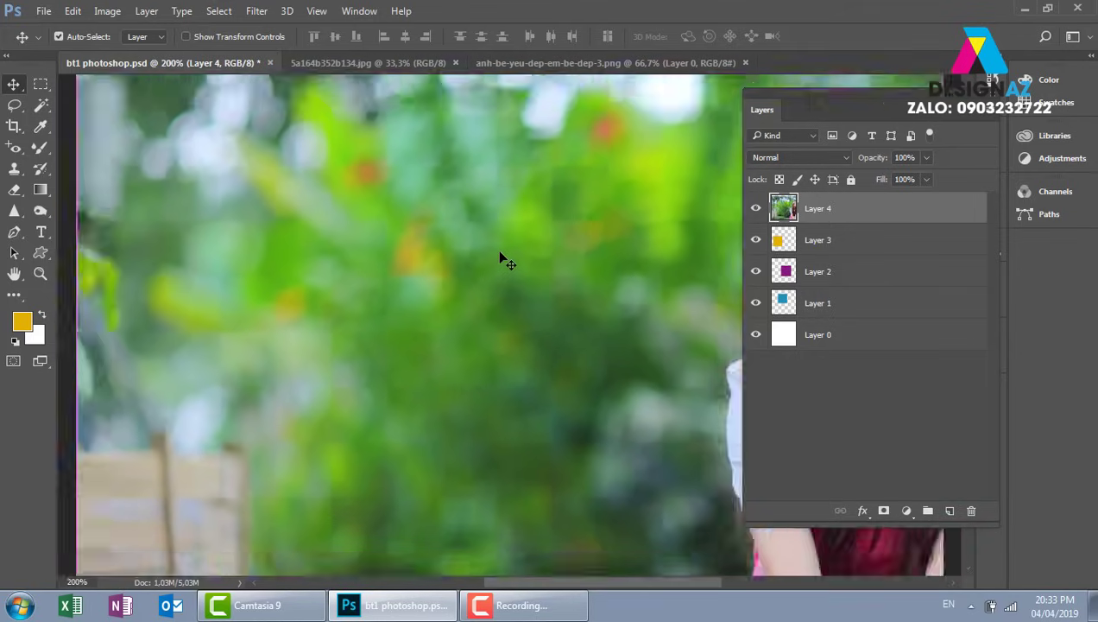
key("ctrl+minus")
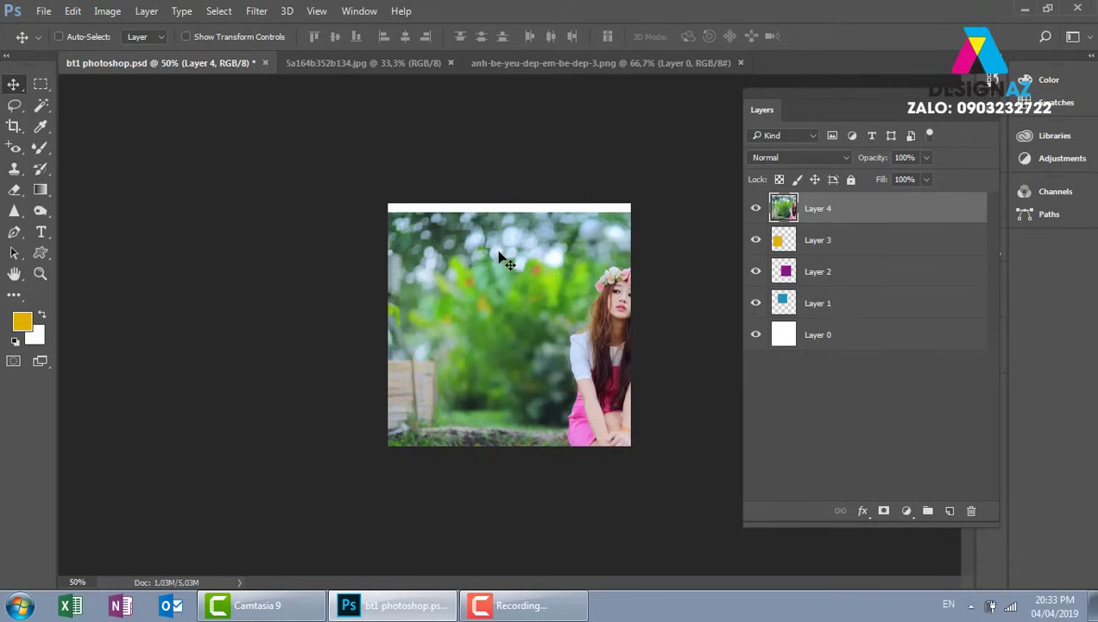
mouse_move(454, 312)
left_mouse_down()
mouse_move(442, 285)
mouse_move(464, 289)
mouse_move(459, 296)
left_mouse_up()
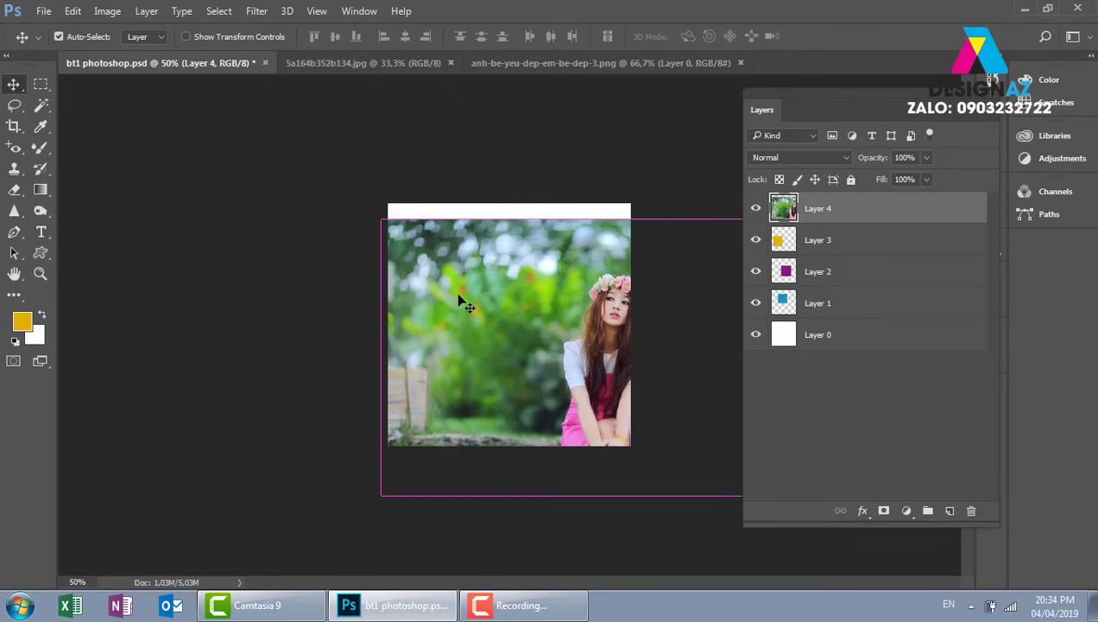
- Try to free-transform the portrait photo layer to about 86% width and 57% height on the lower canvas, and undo the transformation
key("ctrl+t")
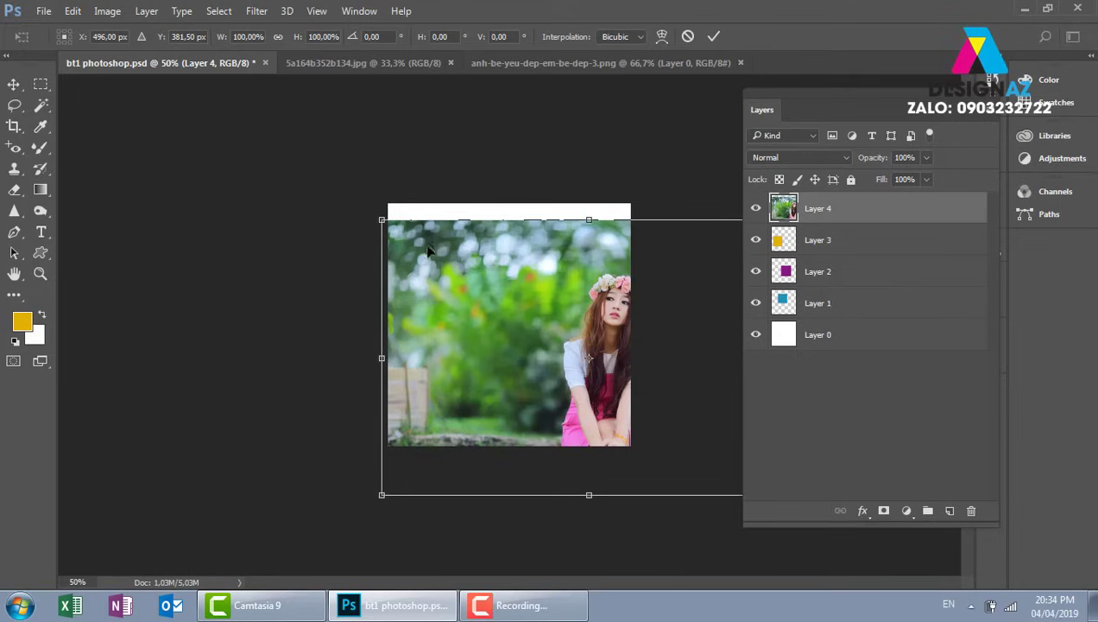
left_click_drag(382, 221, 443, 343)
left_click_drag(532, 385, 423, 335)
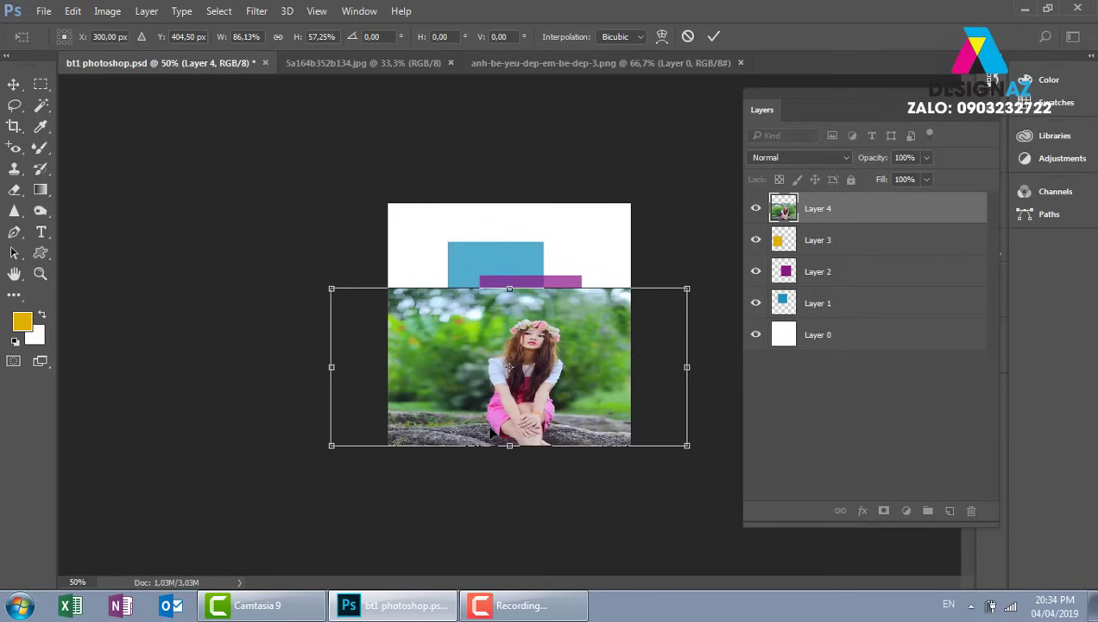
key("Return")
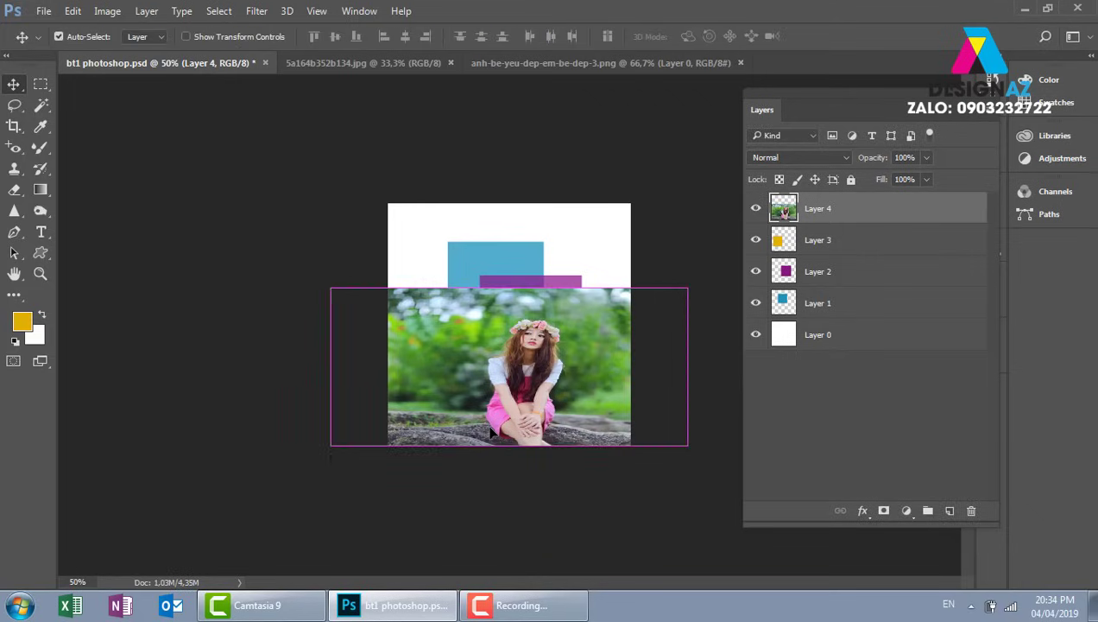
key("ctrl+z")
- Scale the portrait photo layer proportionally about its centre to about 44% and move it over the coloured squares, fully inside the canvas
key("ctrl+t")
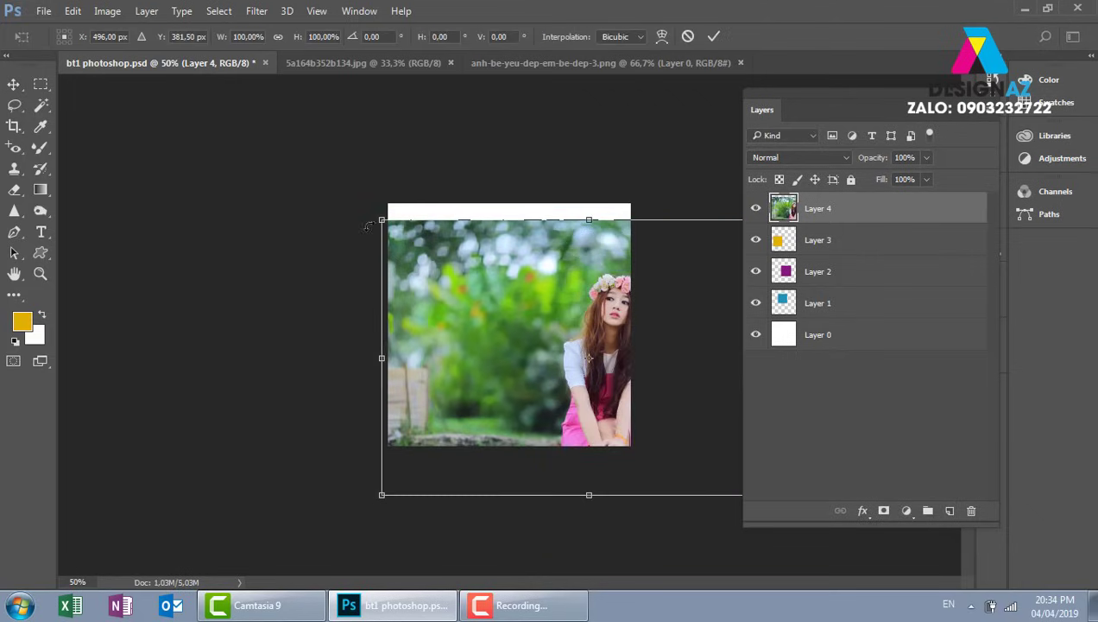
left_click_drag(380, 219, 498, 302)
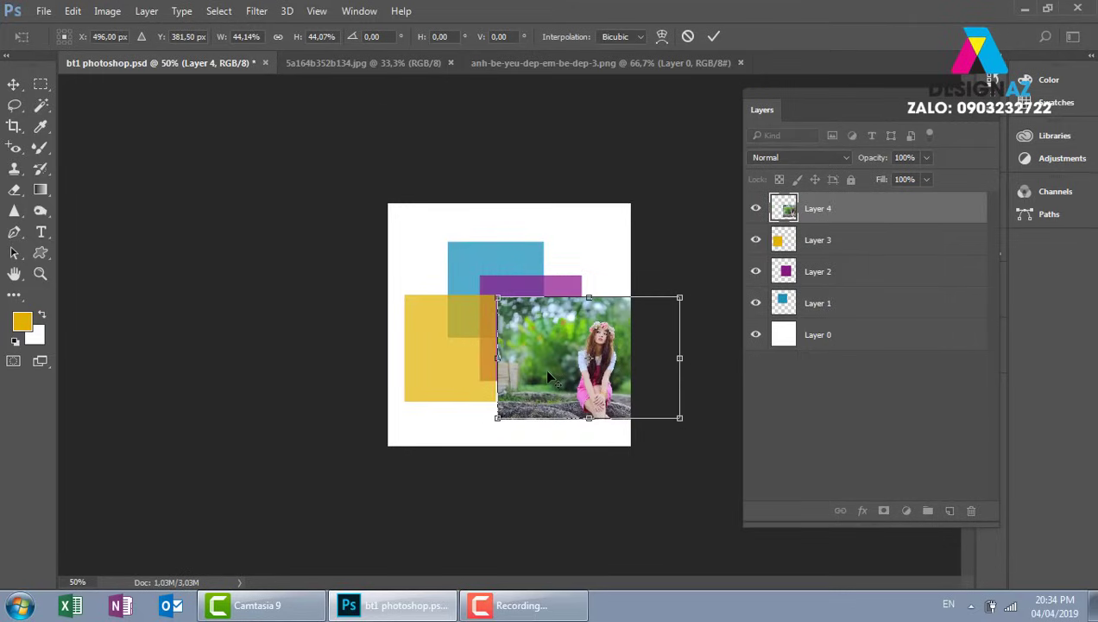
key("Return")
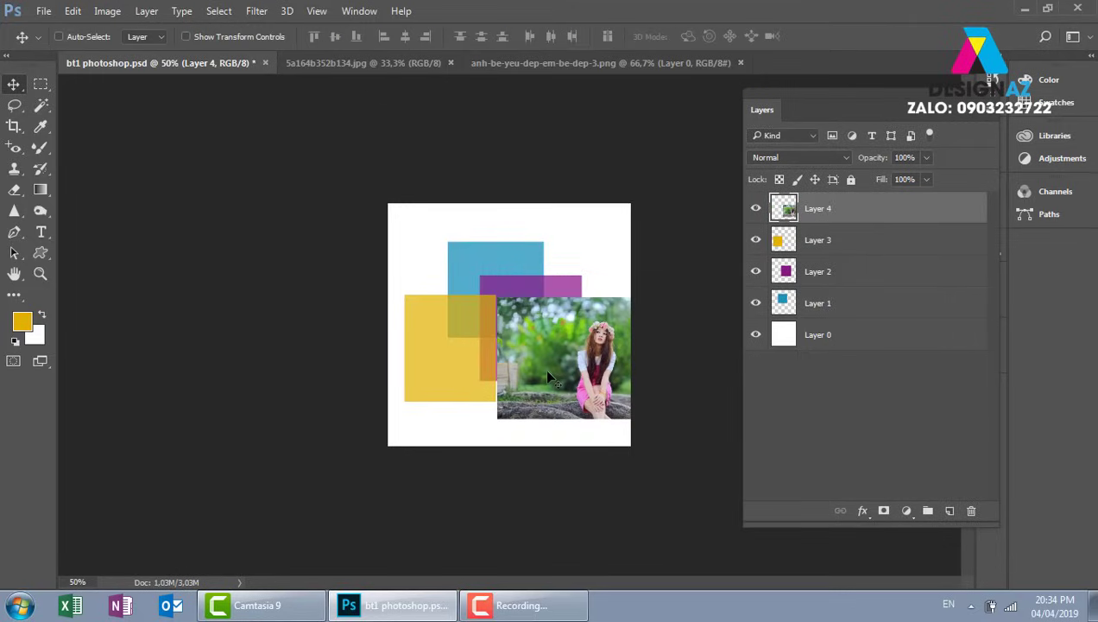
left_click_drag(588, 372, 508, 365)
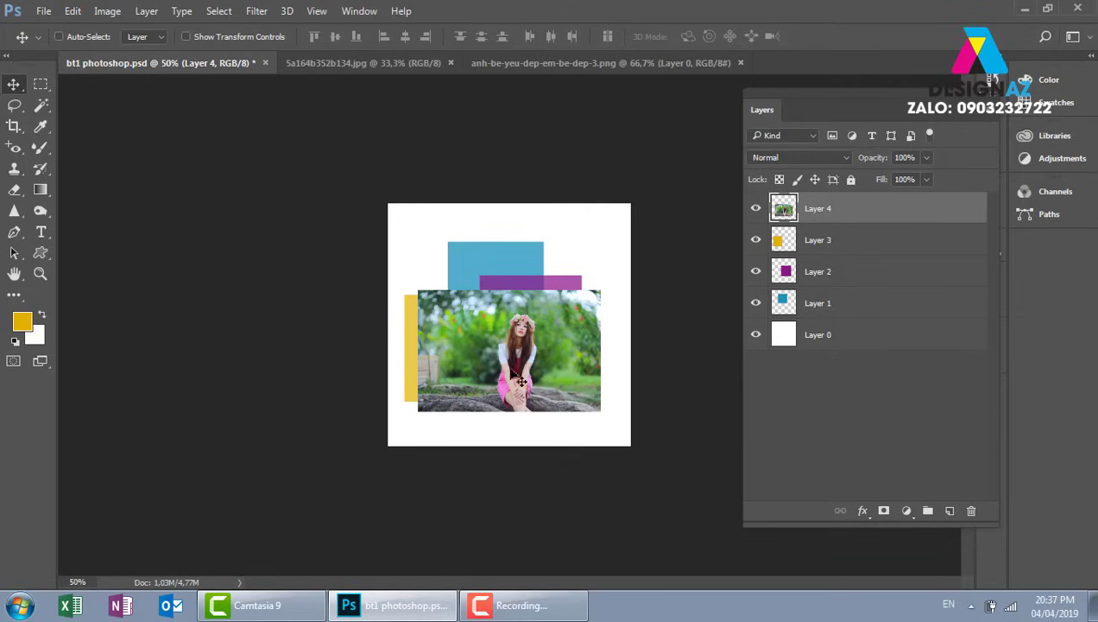
mouse_move(527, 618)
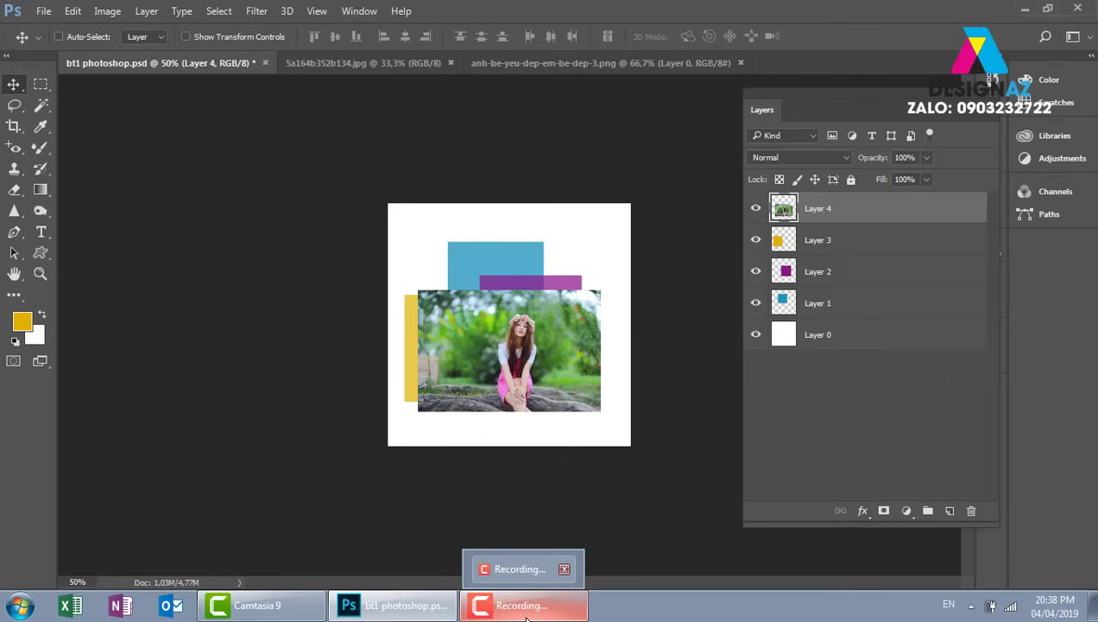
left_click(526, 615)
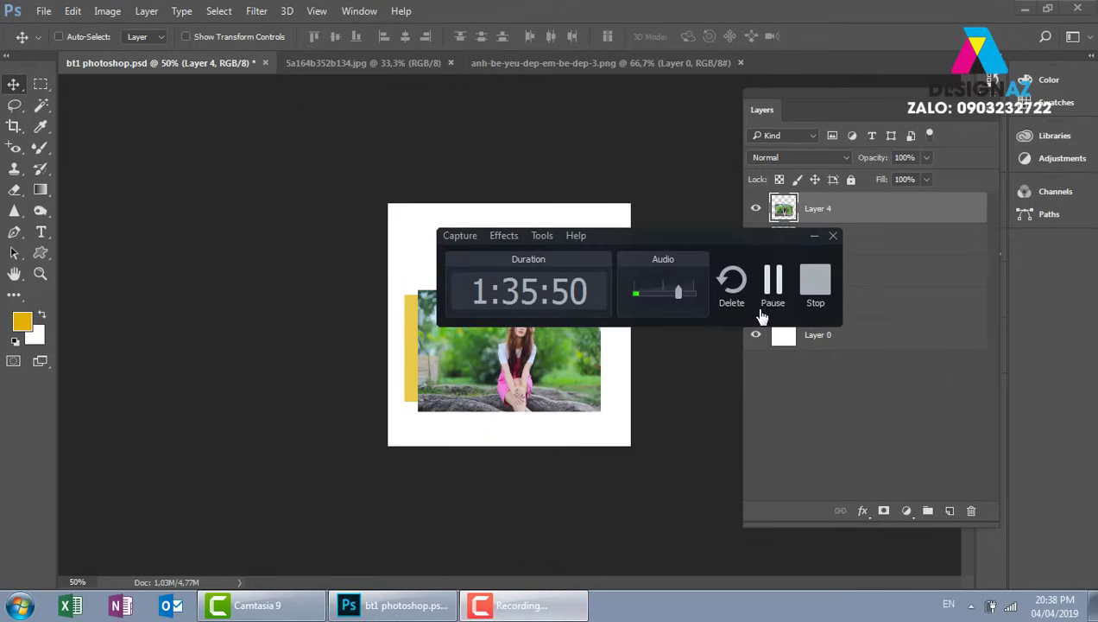